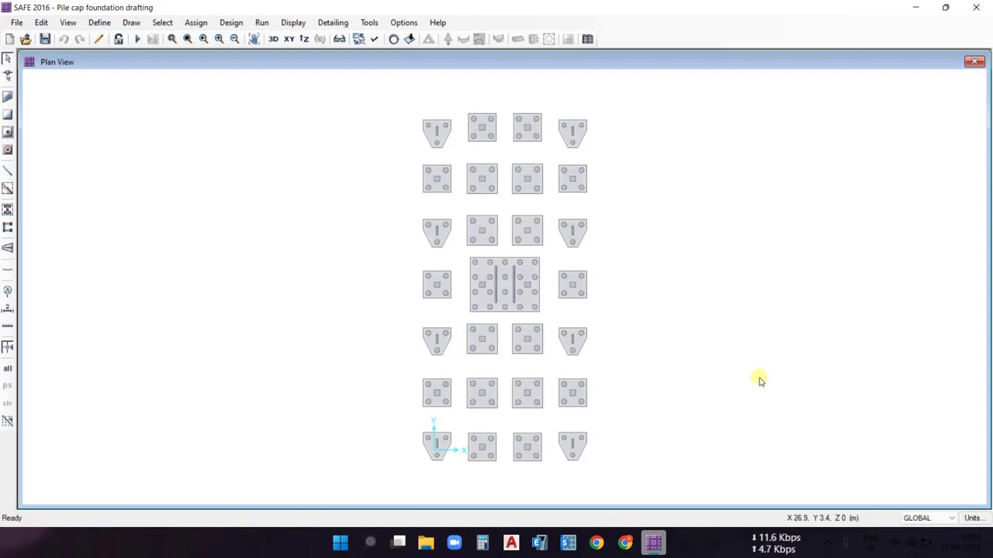
Switch to the Chrome browser, browse the Aspire Civil Studio course list and open the Pile cap foundation design in CSI SAFE course.
{"action": "left_click", "coordinate": [628, 547]}
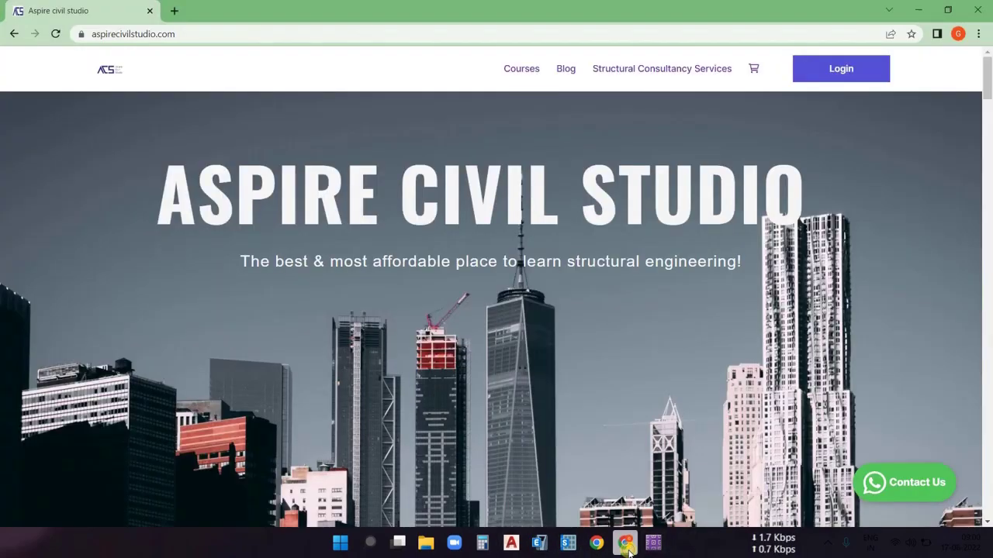
{"action": "left_click", "coordinate": [522, 76]}
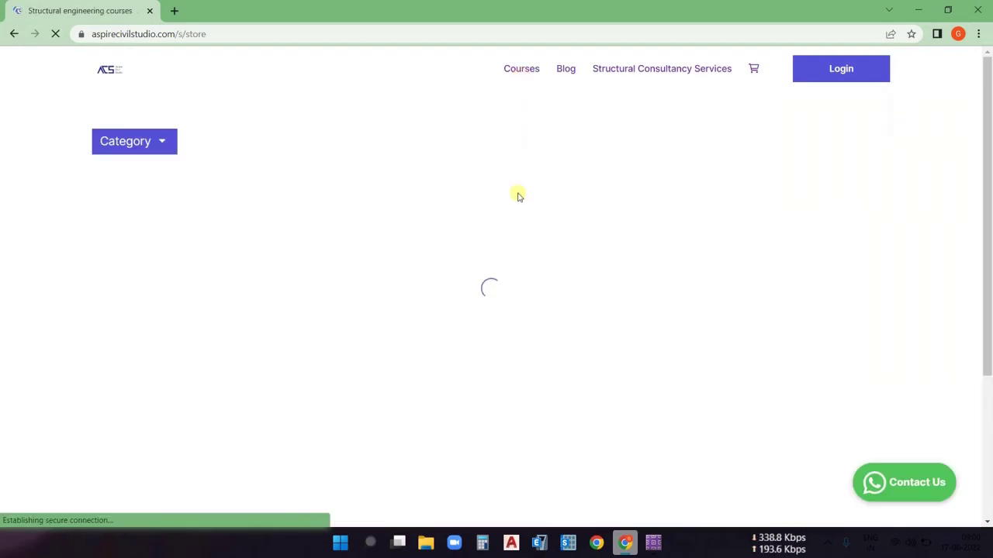
{"action": "scroll", "coordinate": [538, 310], "scroll_direction": "down", "scroll_amount": 2}
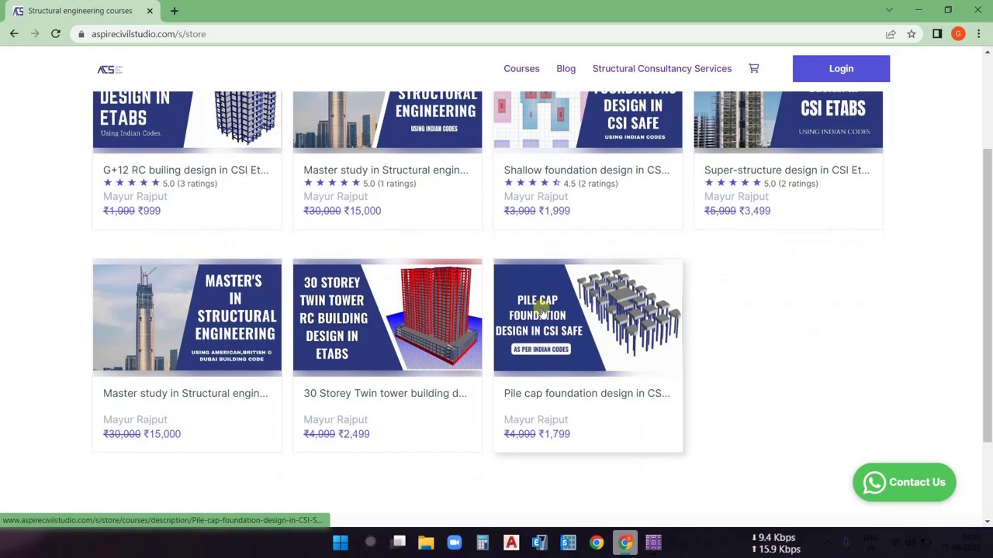
{"action": "scroll", "coordinate": [539, 307], "scroll_direction": "up", "scroll_amount": 2}
{"action": "scroll", "coordinate": [539, 311], "scroll_direction": "down", "scroll_amount": 3}
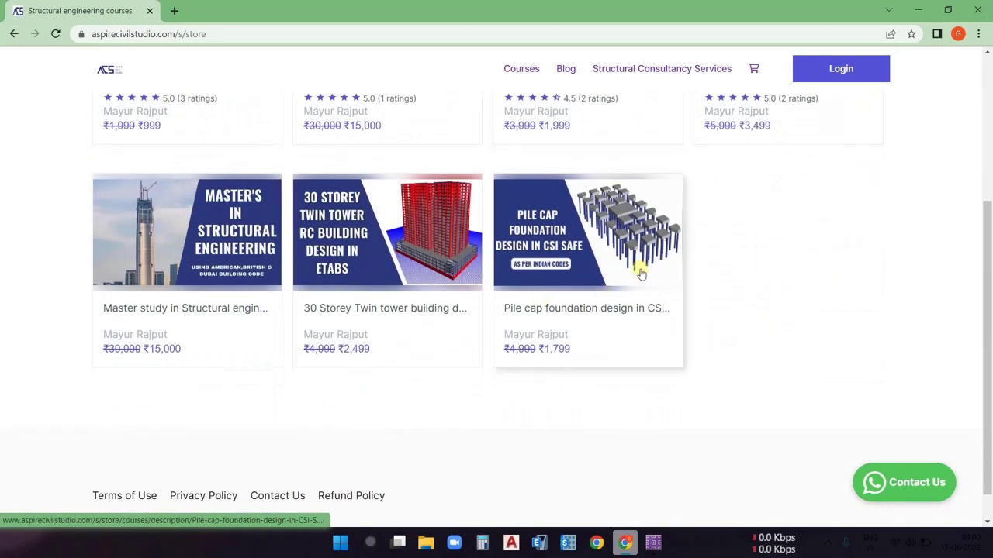
{"action": "scroll", "coordinate": [505, 350], "scroll_direction": "up", "scroll_amount": 2}
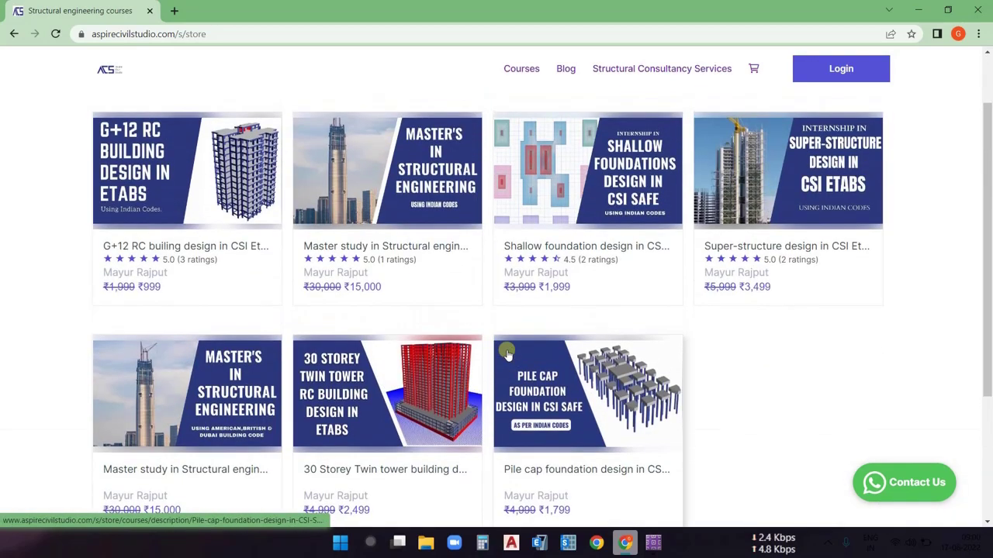
{"action": "left_click", "coordinate": [562, 452]}
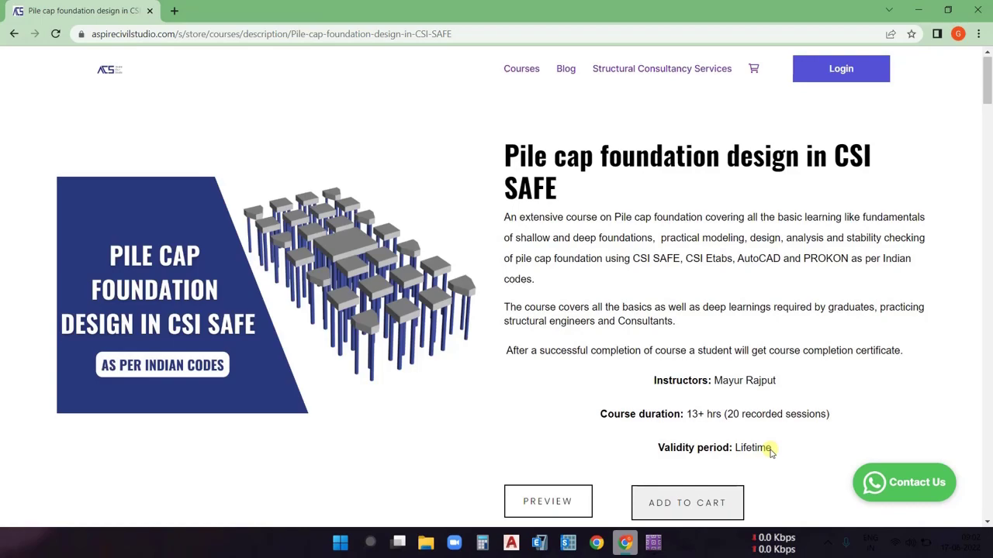
Review the course page's description and curriculum and open the detailed syllabus.
{"action": "scroll", "coordinate": [771, 450], "scroll_direction": "down", "scroll_amount": 2}
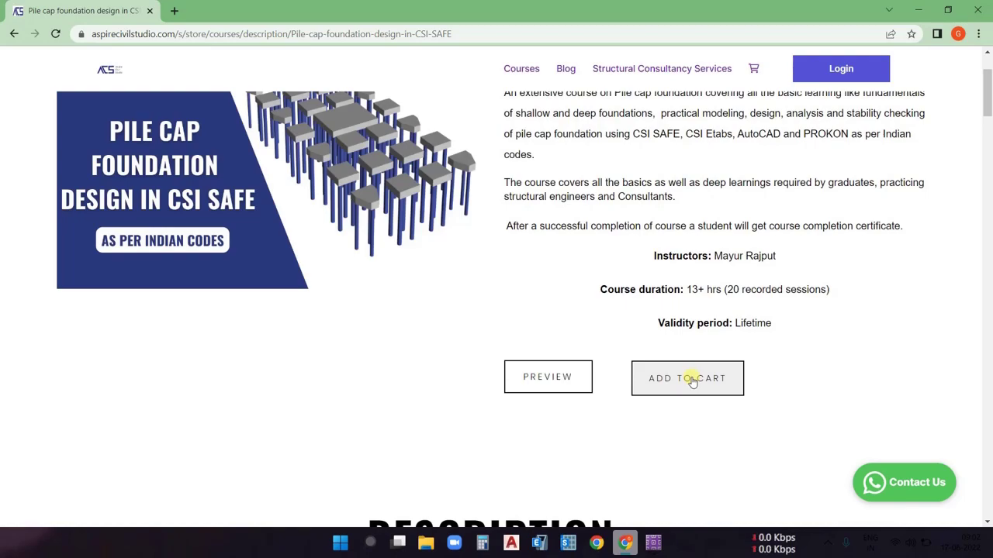
{"action": "scroll", "coordinate": [693, 382], "scroll_direction": "down", "scroll_amount": 5}
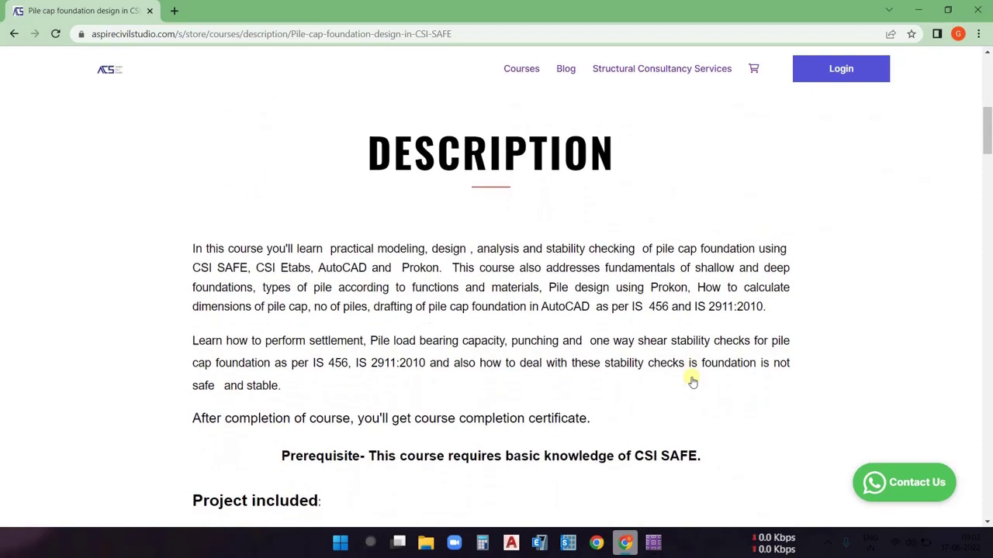
{"action": "scroll", "coordinate": [692, 382], "scroll_direction": "down", "scroll_amount": 14}
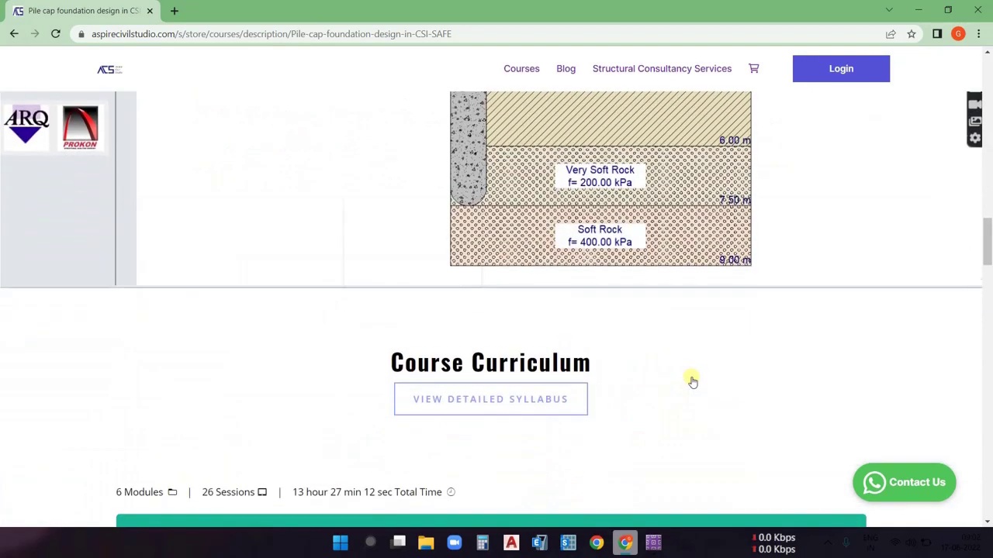
{"action": "scroll", "coordinate": [693, 382], "scroll_direction": "down", "scroll_amount": 5}
{"action": "scroll", "coordinate": [693, 382], "scroll_direction": "up", "scroll_amount": 3}
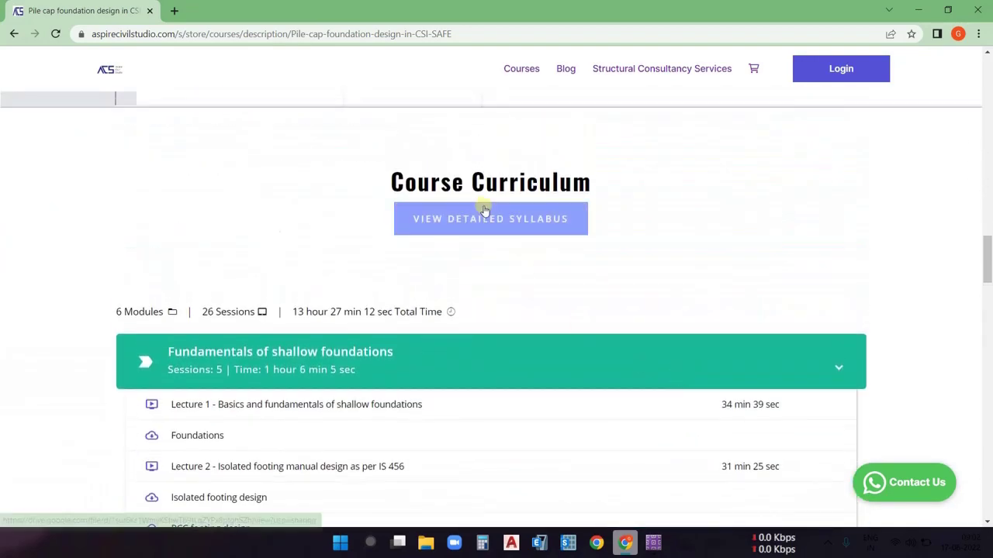
{"action": "left_click", "coordinate": [489, 224]}
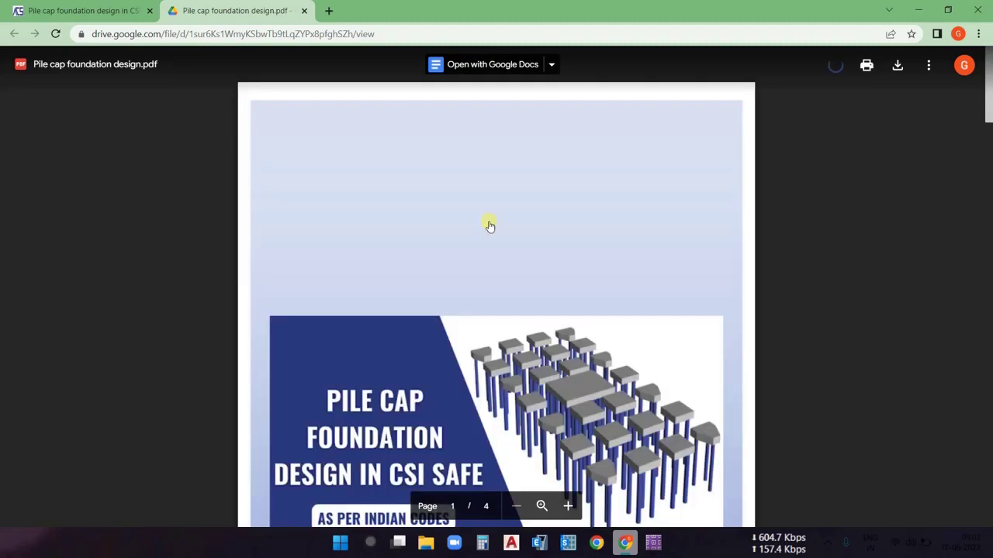
Read through the pile cap foundation syllabus PDF, close it and return to the course list.
{"action": "scroll", "coordinate": [489, 226], "scroll_direction": "down", "scroll_amount": 12}
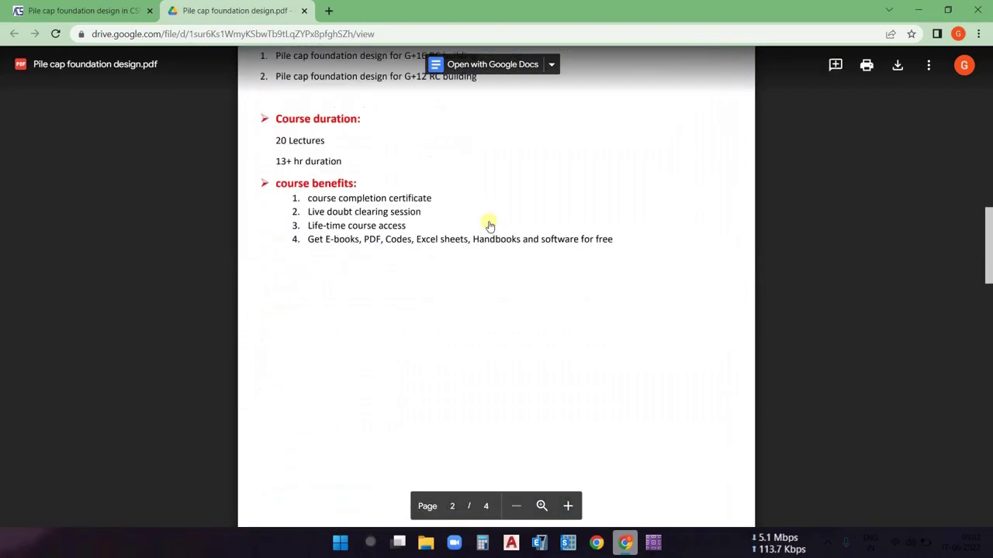
{"action": "scroll", "coordinate": [489, 226], "scroll_direction": "down", "scroll_amount": 3}
{"action": "scroll", "coordinate": [489, 226], "scroll_direction": "up", "scroll_amount": 5}
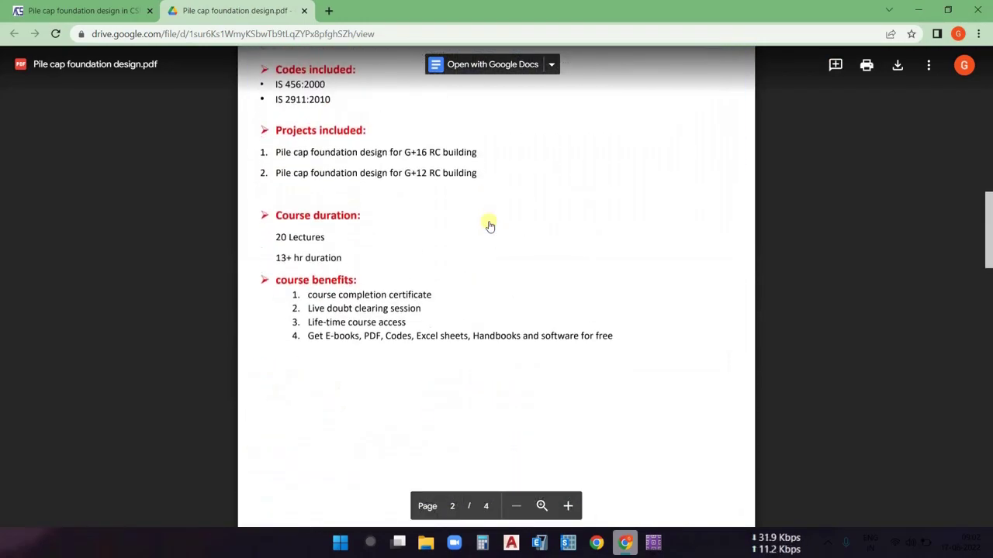
{"action": "scroll", "coordinate": [490, 226], "scroll_direction": "down", "scroll_amount": 1}
{"action": "scroll", "coordinate": [489, 225], "scroll_direction": "up", "scroll_amount": 2}
{"action": "scroll", "coordinate": [490, 226], "scroll_direction": "down", "scroll_amount": 8}
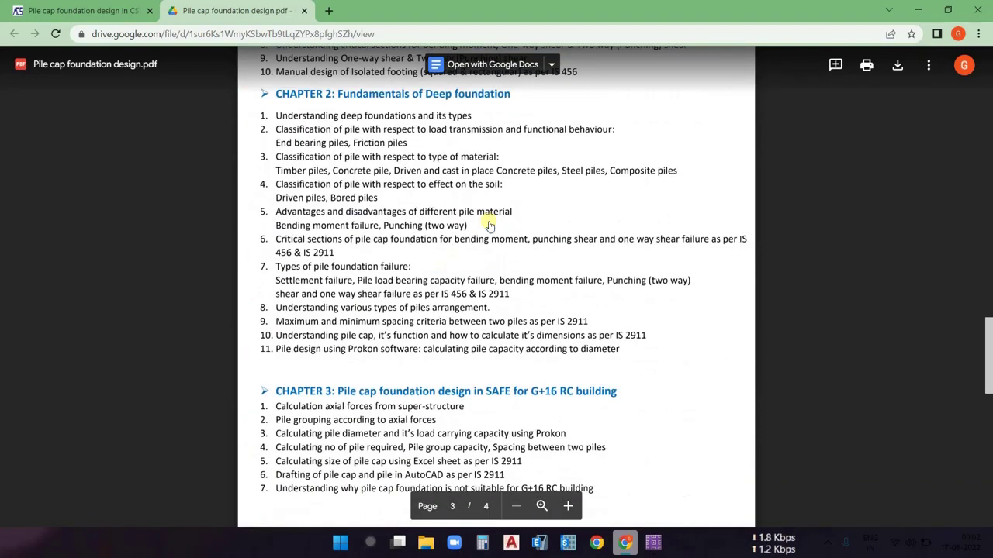
{"action": "scroll", "coordinate": [490, 225], "scroll_direction": "down", "scroll_amount": 10}
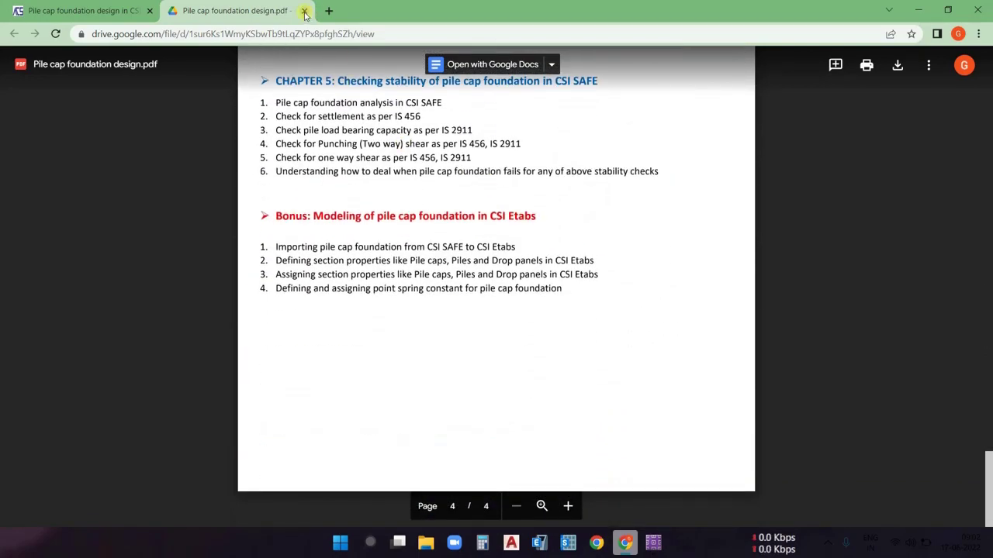
{"action": "left_click", "coordinate": [305, 11]}
{"action": "left_click", "coordinate": [15, 35]}
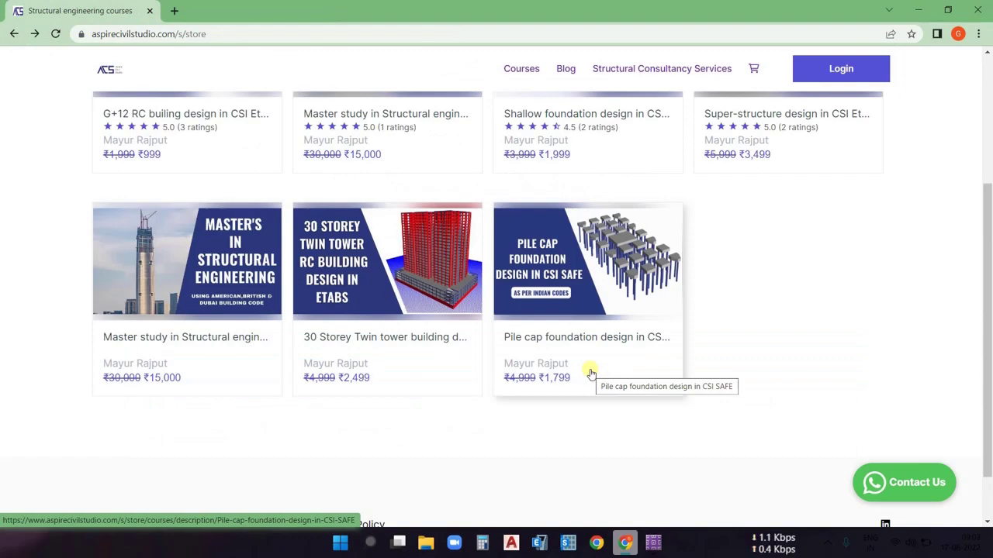
{"action": "scroll", "coordinate": [586, 364], "scroll_direction": "up", "scroll_amount": 1}
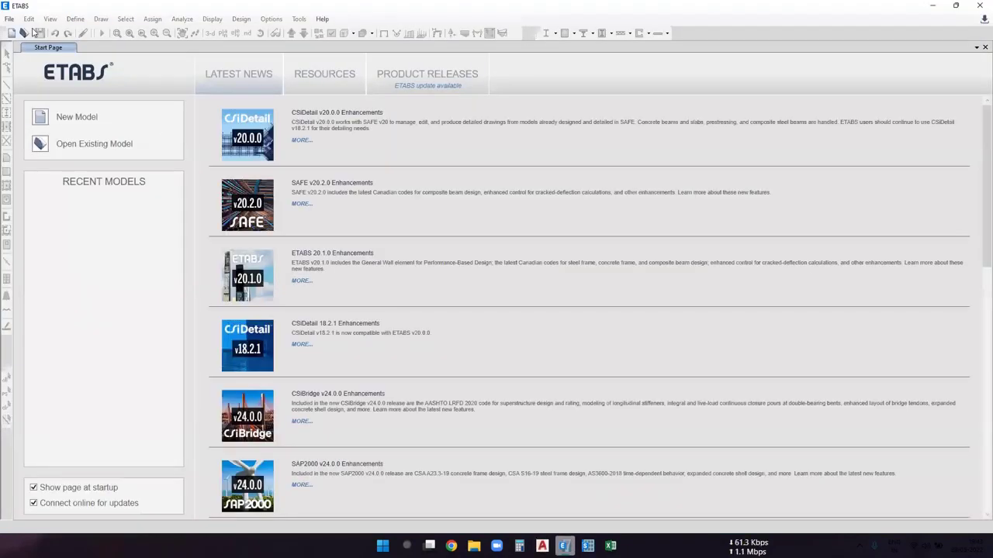
Open the existing model file "04 - G+12 -" from the Prepared folder in ETABS.
{"action": "left_click", "coordinate": [9, 19]}
{"action": "left_click", "coordinate": [27, 47]}
{"action": "left_click", "coordinate": [147, 96]}
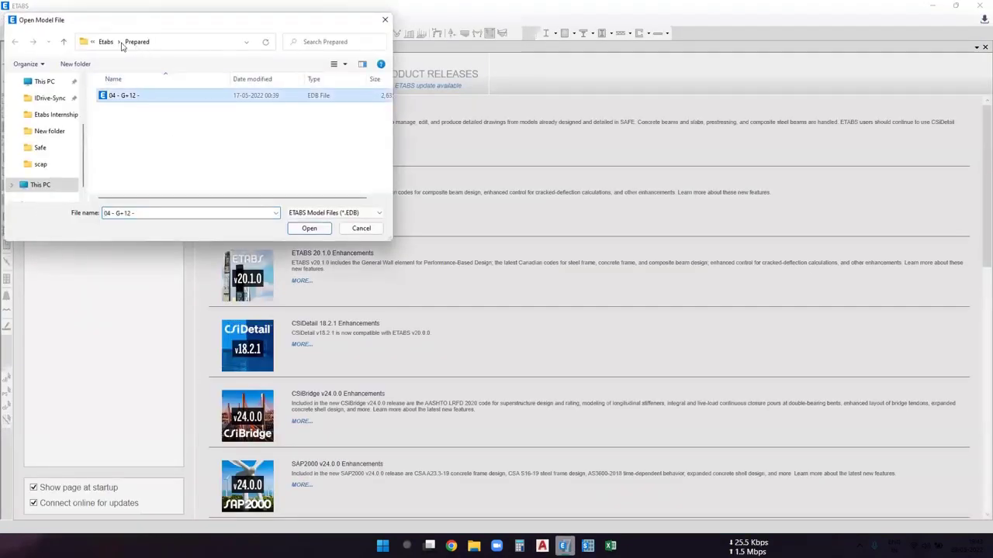
{"action": "left_click", "coordinate": [308, 228]}
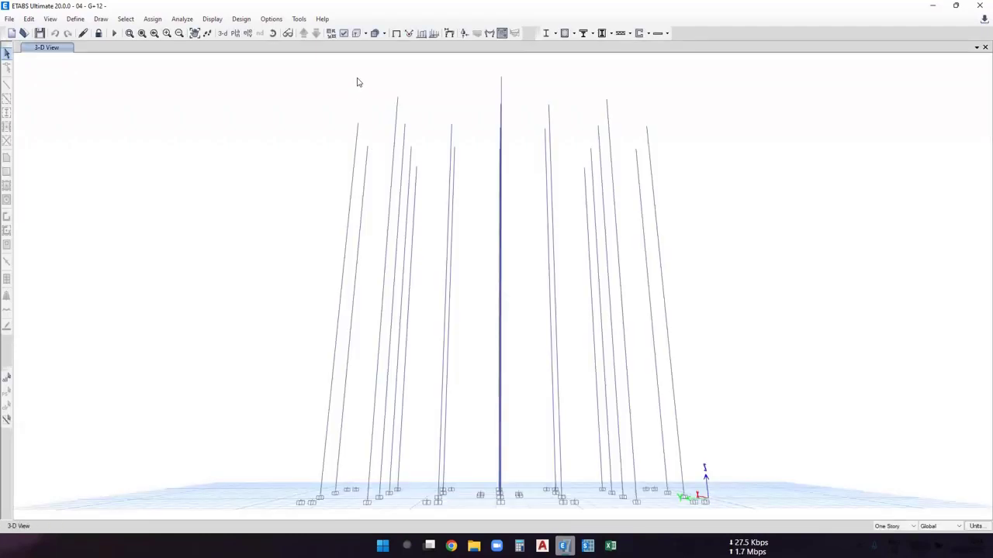
Turn on the display of beams, floors and walls in the 3D view.
{"action": "left_click", "coordinate": [344, 32]}
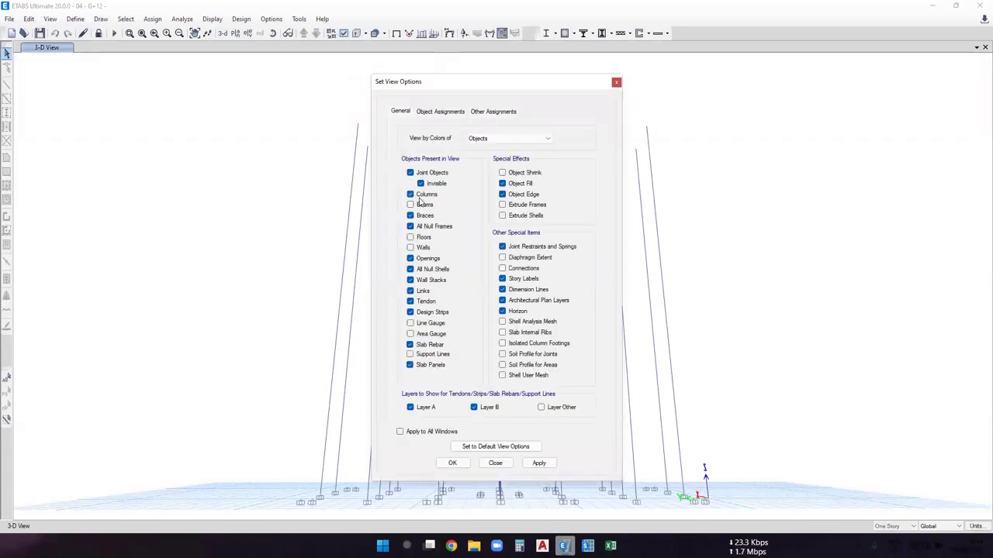
{"action": "left_click", "coordinate": [423, 238]}
{"action": "left_click", "coordinate": [423, 248]}
{"action": "left_click", "coordinate": [455, 463]}
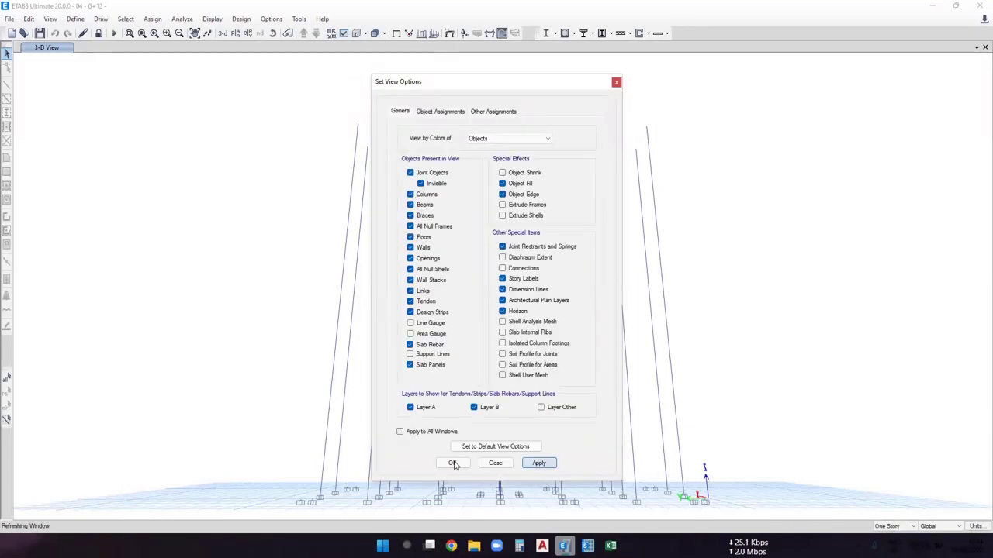
Set the graphics mode to Standard Graphics.
{"action": "left_click", "coordinate": [271, 18]}
{"action": "mouse_move", "coordinate": [350, 137]}
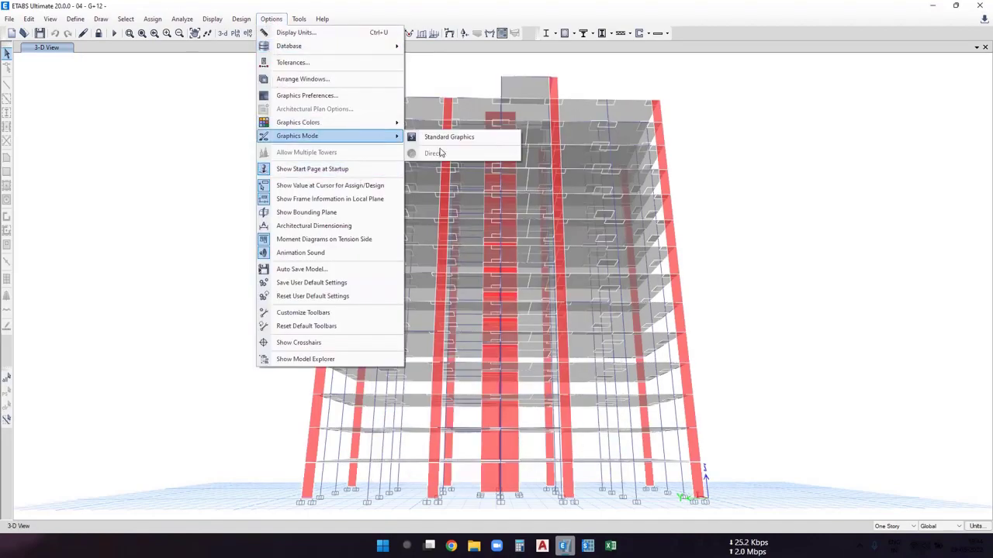
{"action": "left_click", "coordinate": [450, 137]}
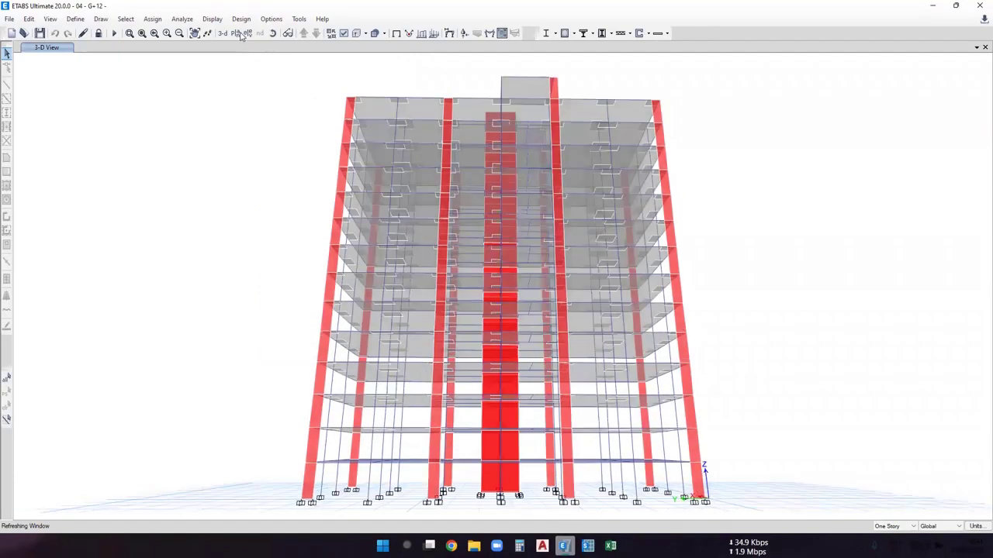
Display the plan view of story 10.
{"action": "left_click", "coordinate": [241, 35]}
{"action": "left_click", "coordinate": [466, 267]}
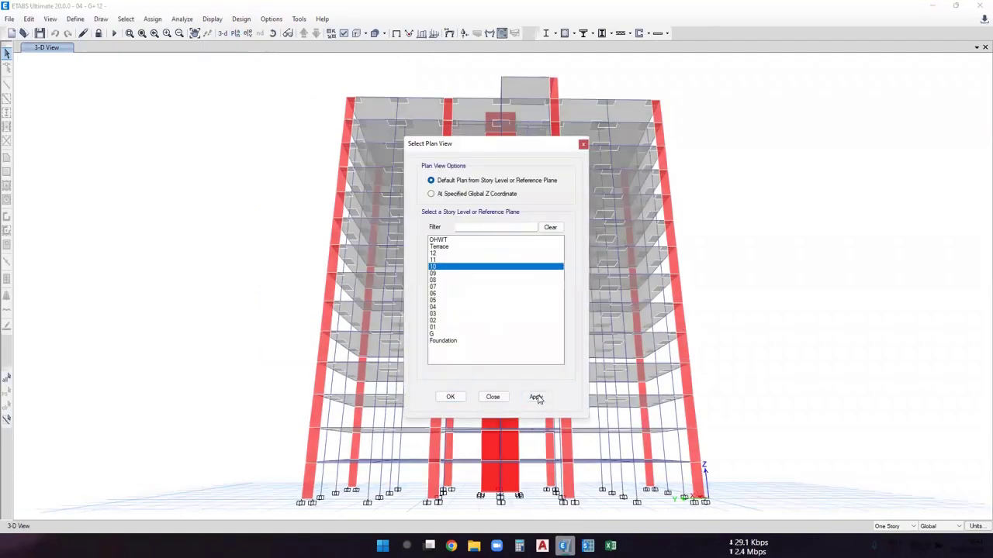
{"action": "left_click", "coordinate": [536, 398]}
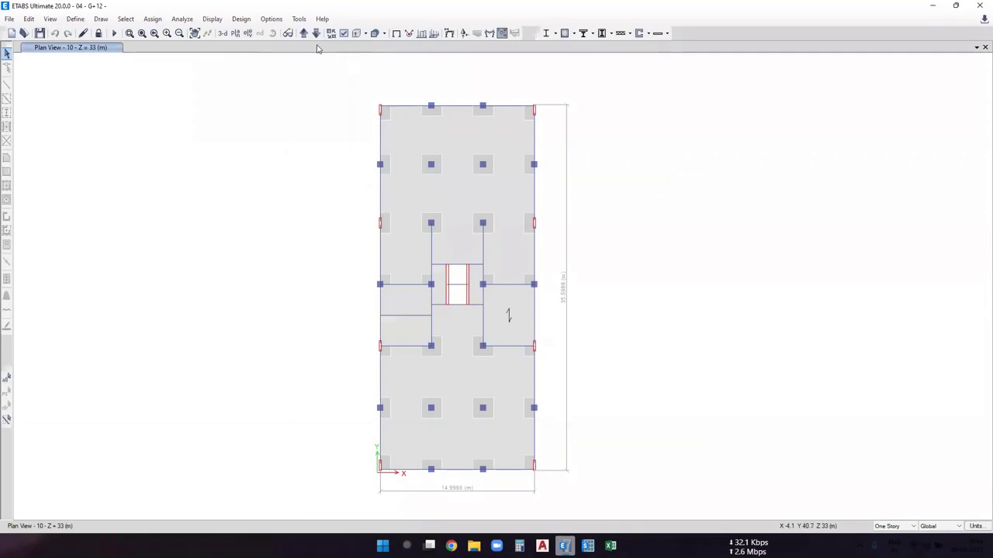
Display the plan view of the Foundation level.
{"action": "left_click", "coordinate": [235, 33]}
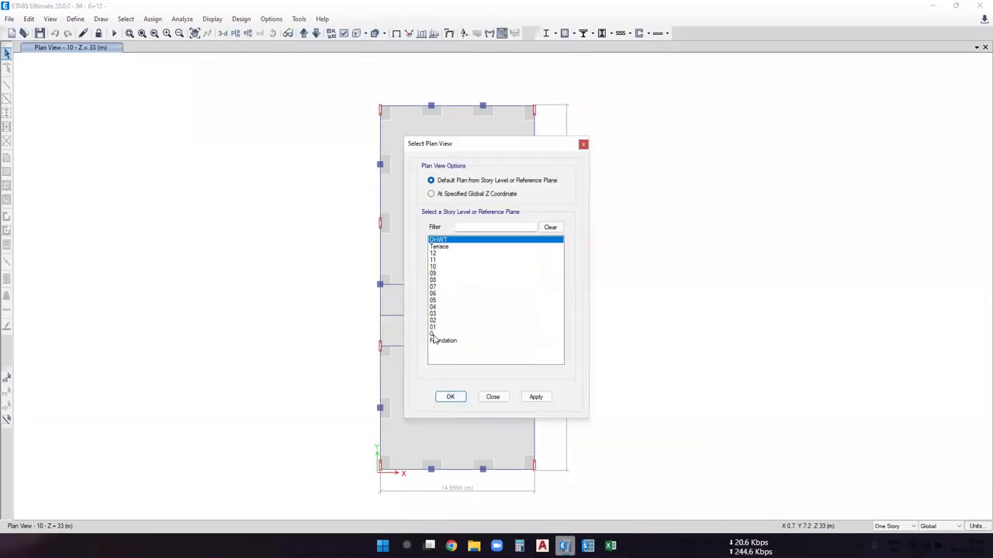
{"action": "left_click", "coordinate": [436, 340]}
{"action": "left_click", "coordinate": [536, 398]}
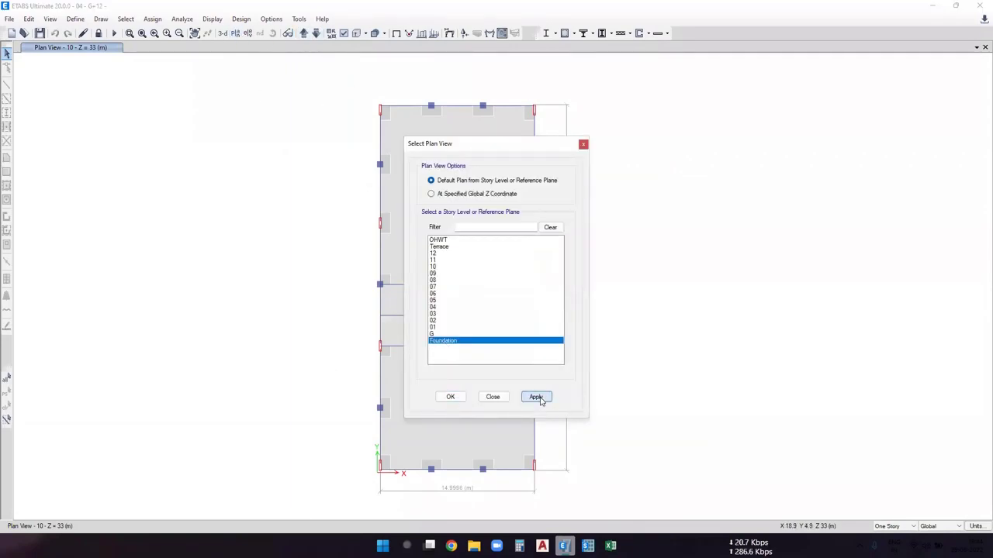
{"action": "left_click", "coordinate": [453, 397]}
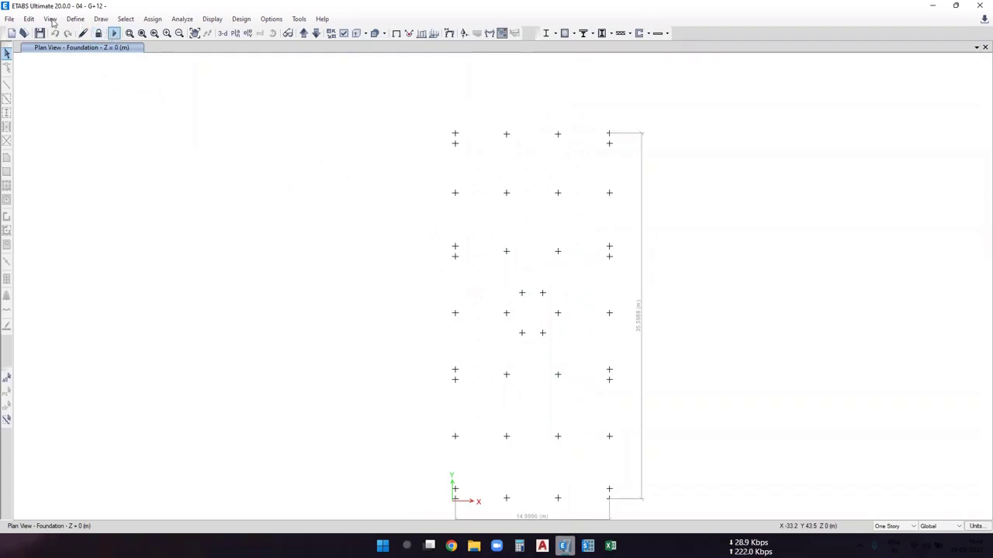
Start exporting the story as a SAFE V12 .f2k file, choosing the Foundation story and Export Floor Loads and Loads from Above.
{"action": "left_click", "coordinate": [7, 19]}
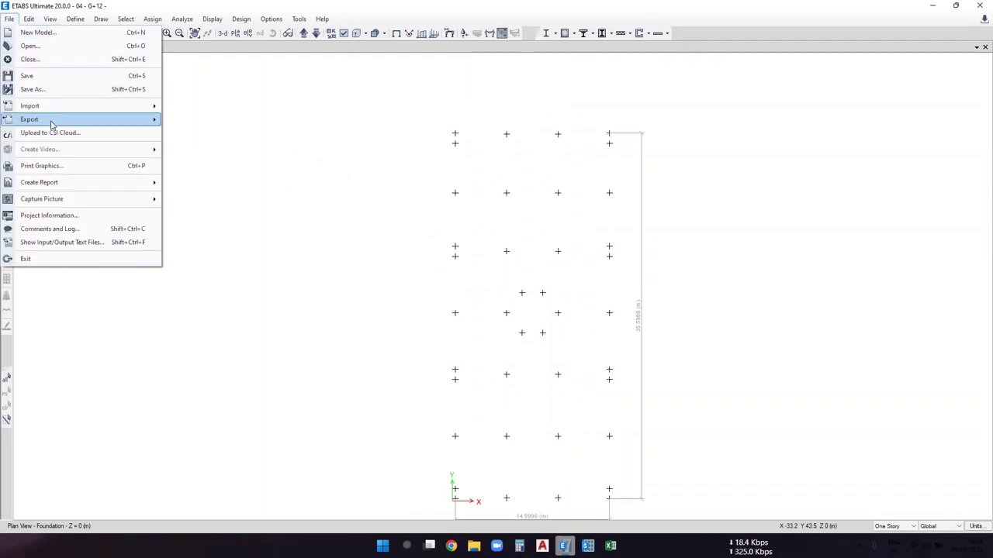
{"action": "mouse_move", "coordinate": [64, 123]}
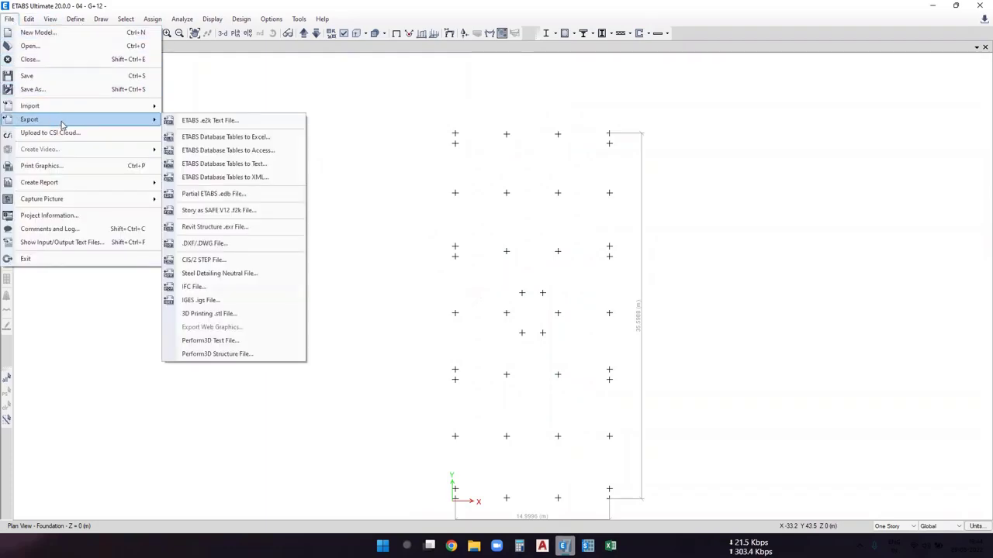
{"action": "left_click", "coordinate": [238, 216]}
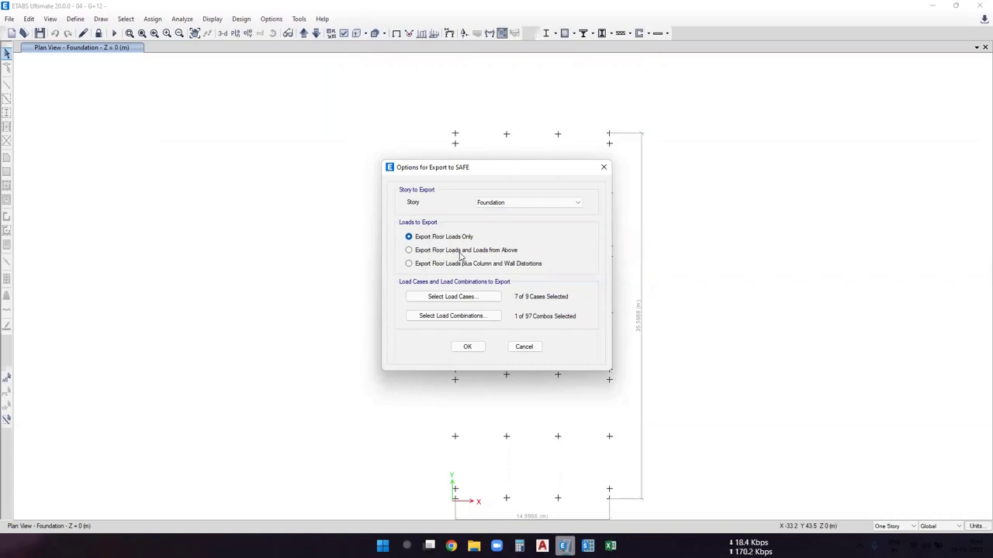
{"action": "left_click", "coordinate": [491, 254]}
{"action": "left_click", "coordinate": [491, 203]}
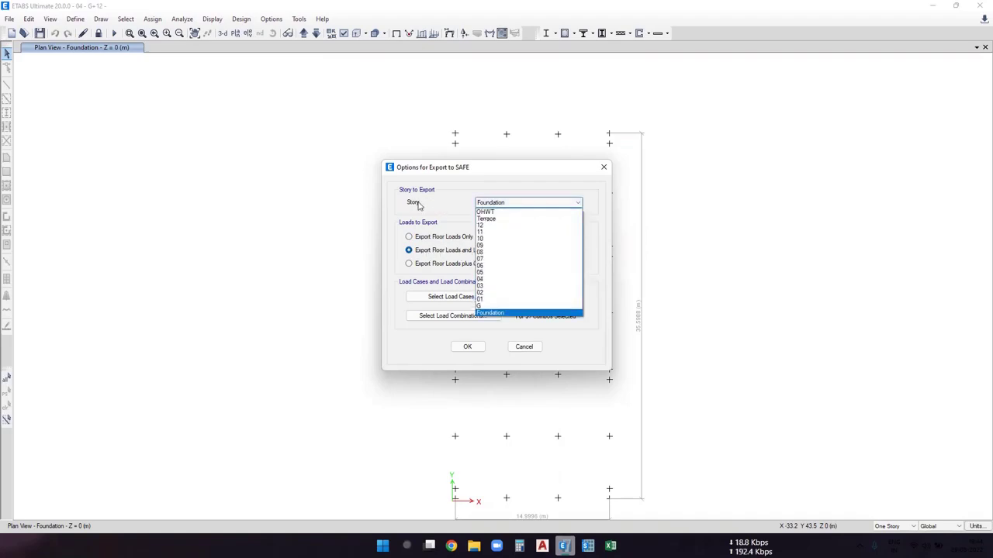
{"action": "left_click", "coordinate": [423, 207]}
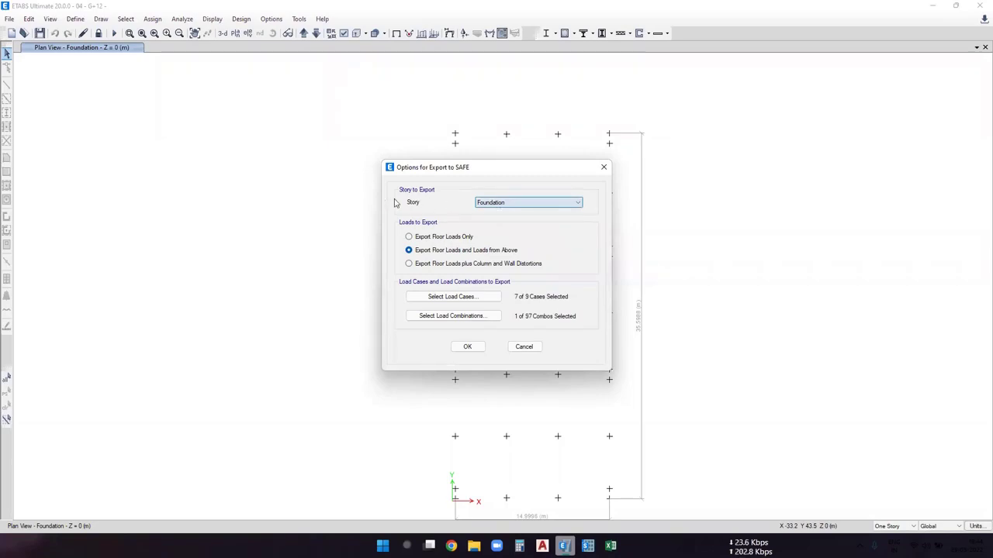
{"action": "left_click", "coordinate": [512, 204]}
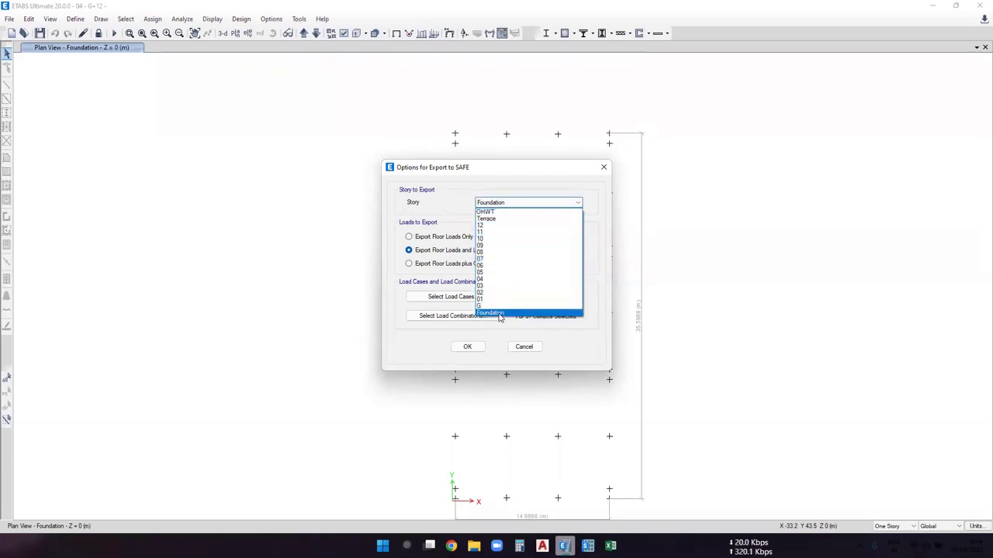
{"action": "left_click", "coordinate": [500, 315]}
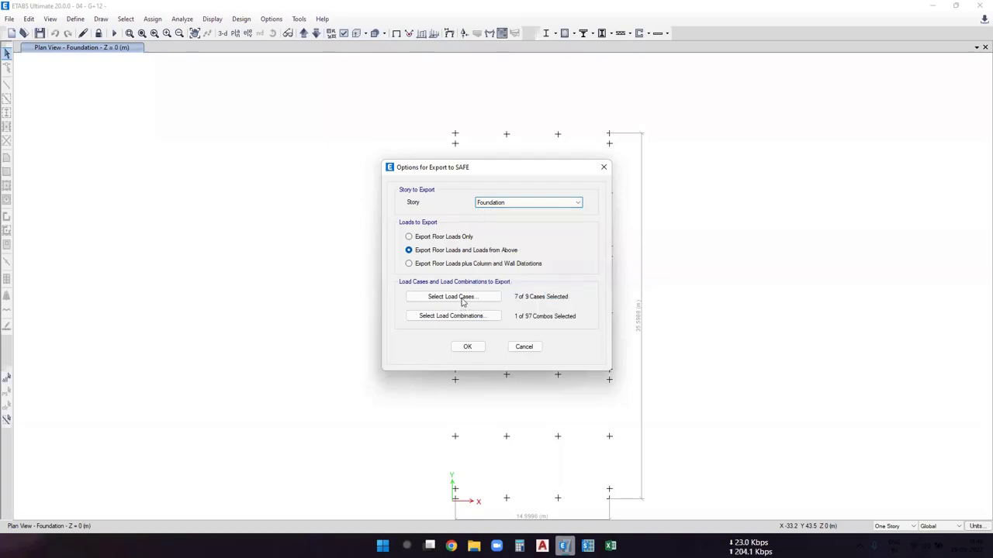
Confirm Dead, Live<3, Ex, Ey, Live>3, SpecX and SpecY as the load cases to export to SAFE.
{"action": "left_click", "coordinate": [464, 301]}
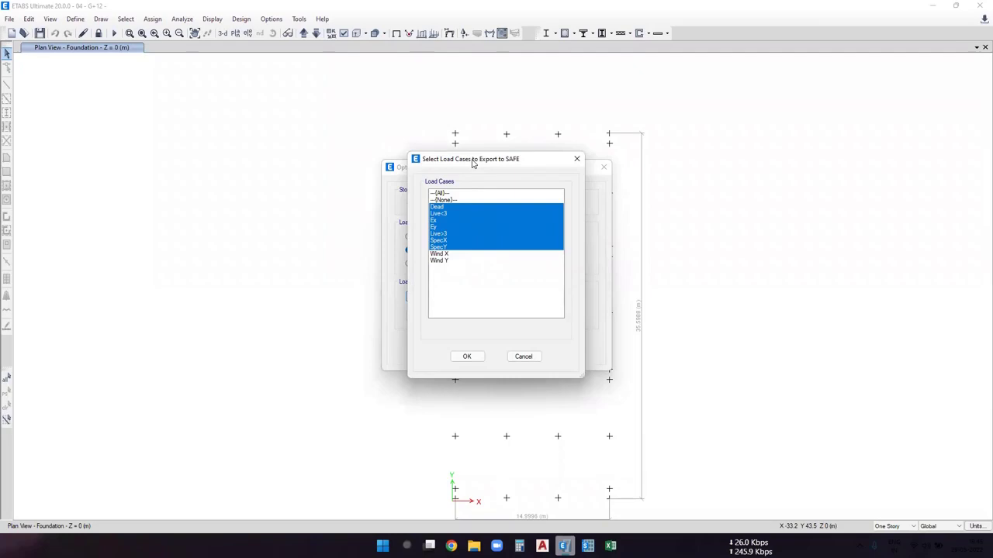
{"action": "left_click_drag", "start_coordinate": [472, 163], "coordinate": [592, 154]}
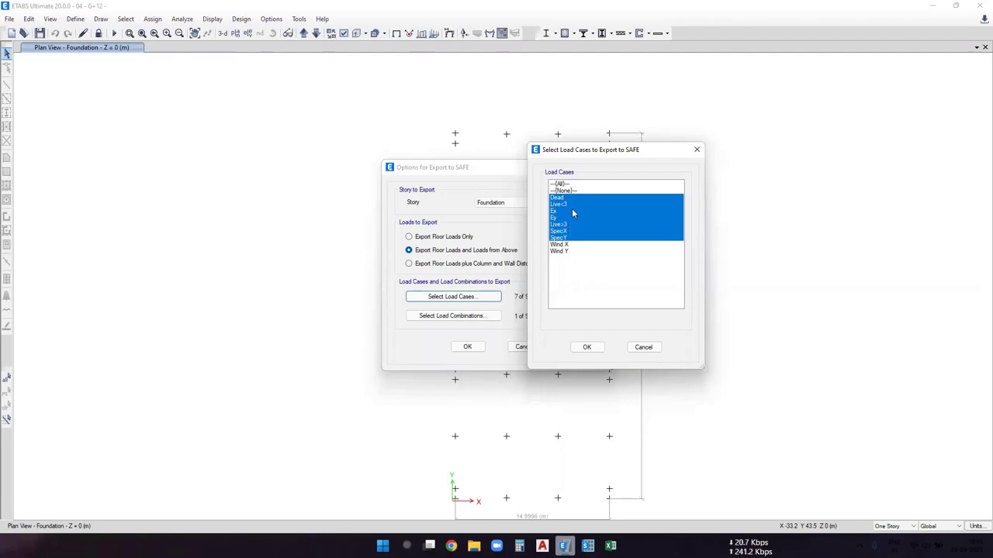
{"action": "left_click", "coordinate": [587, 349]}
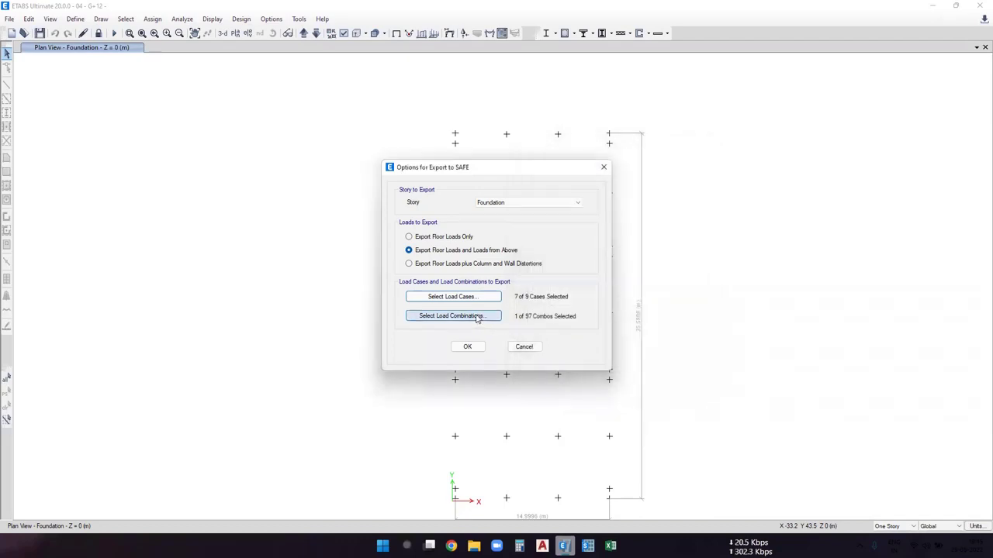
Look through the available load combinations and choose only P+D+L for the export to SAFE.
{"action": "left_click", "coordinate": [477, 318]}
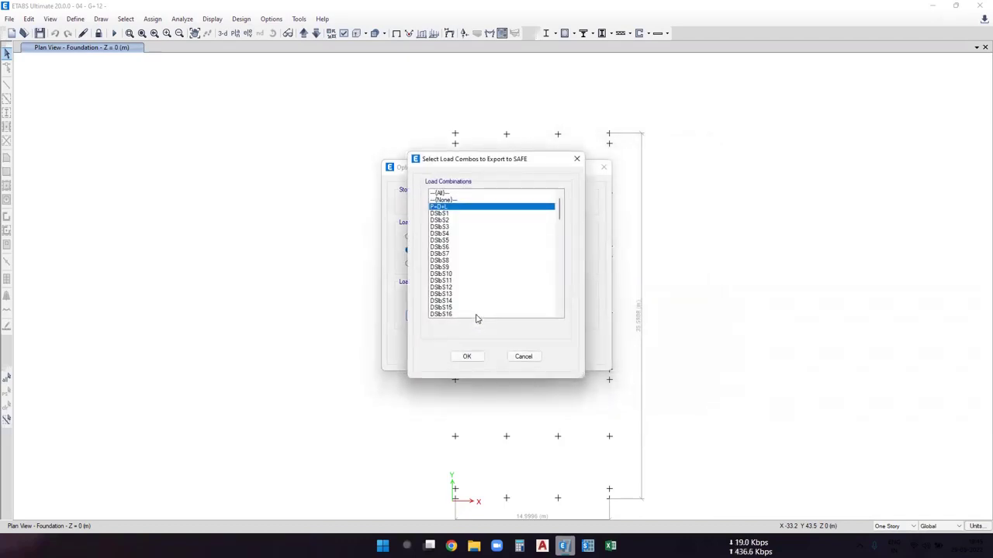
{"action": "left_click", "coordinate": [453, 214]}
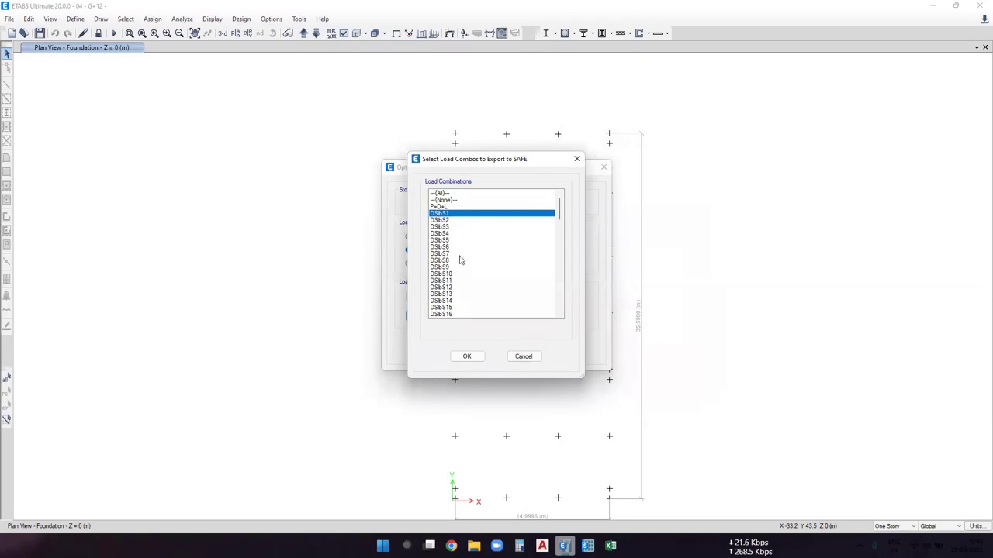
{"action": "scroll", "coordinate": [476, 291], "scroll_direction": "down", "scroll_amount": 15}
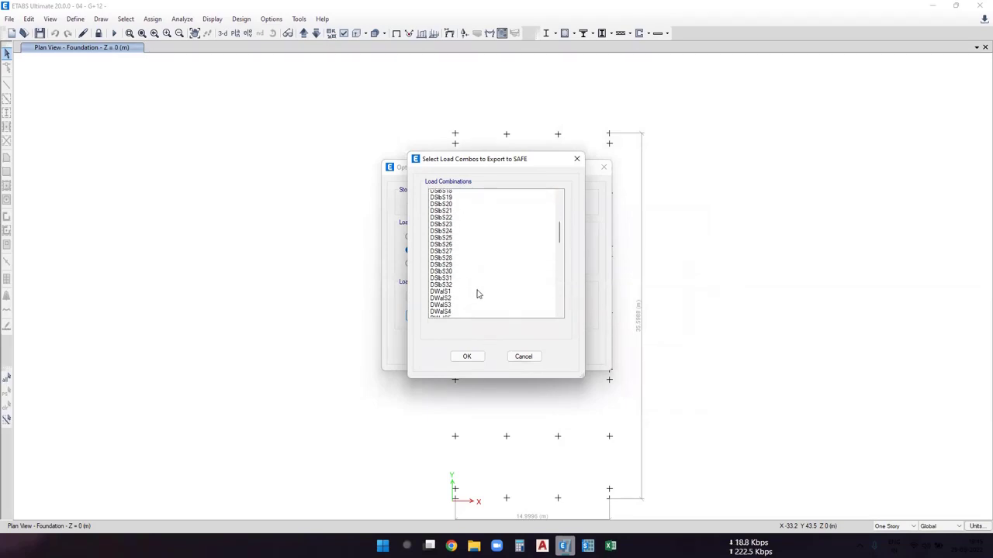
{"action": "left_click", "coordinate": [440, 247]}
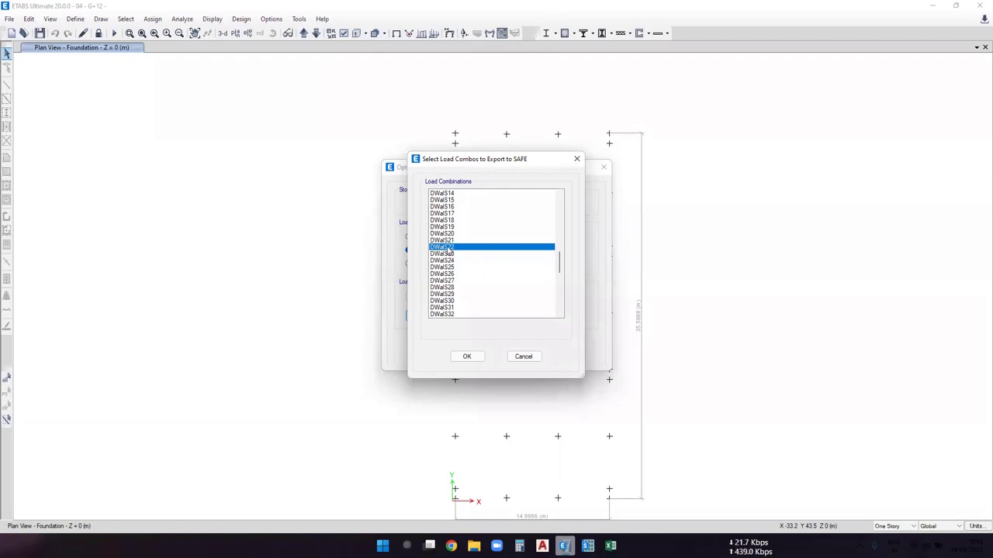
{"action": "scroll", "coordinate": [447, 301], "scroll_direction": "down", "scroll_amount": 10}
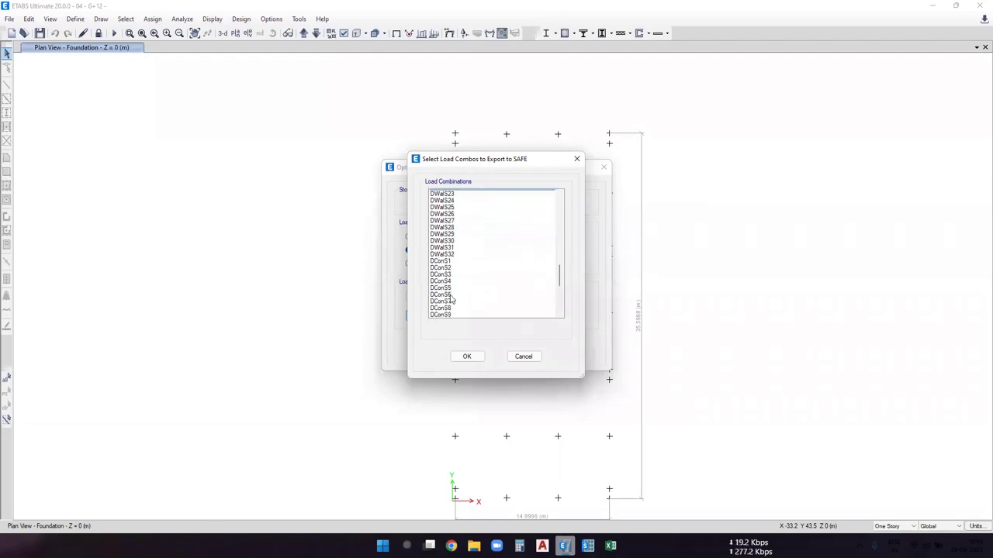
{"action": "left_click", "coordinate": [447, 295]}
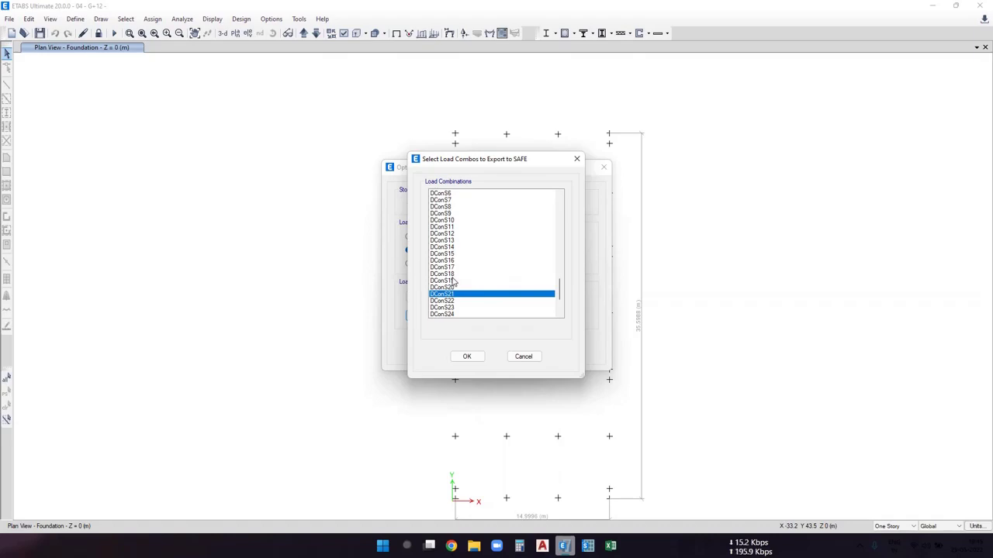
{"action": "scroll", "coordinate": [466, 271], "scroll_direction": "up", "scroll_amount": 2}
{"action": "scroll", "coordinate": [466, 269], "scroll_direction": "up", "scroll_amount": 10}
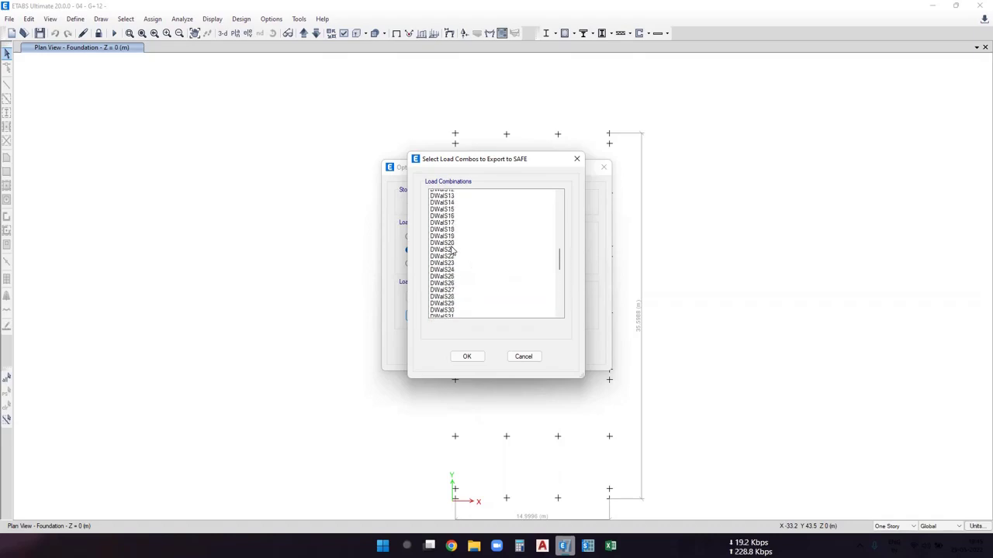
{"action": "scroll", "coordinate": [458, 233], "scroll_direction": "up", "scroll_amount": 8}
{"action": "left_click", "coordinate": [450, 207]}
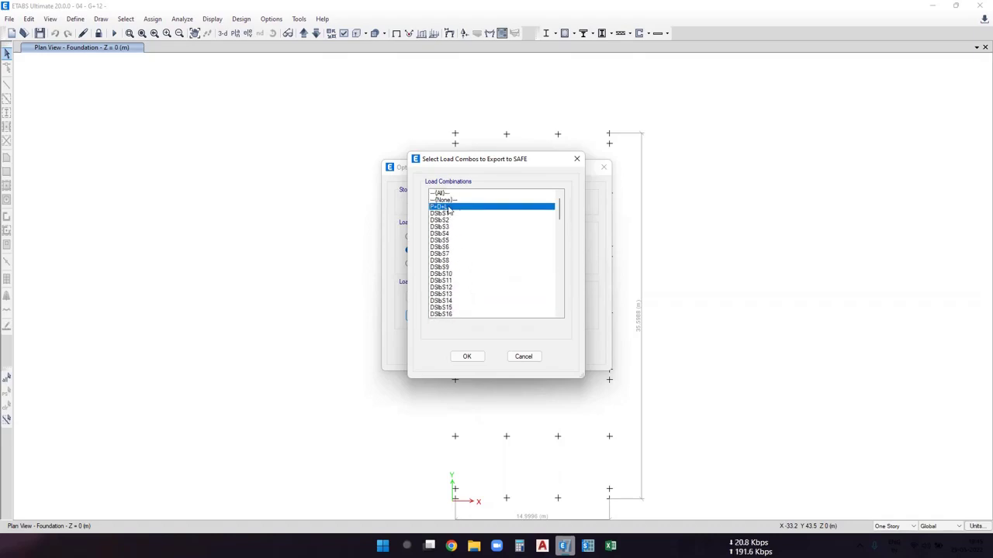
{"action": "left_click", "coordinate": [479, 356]}
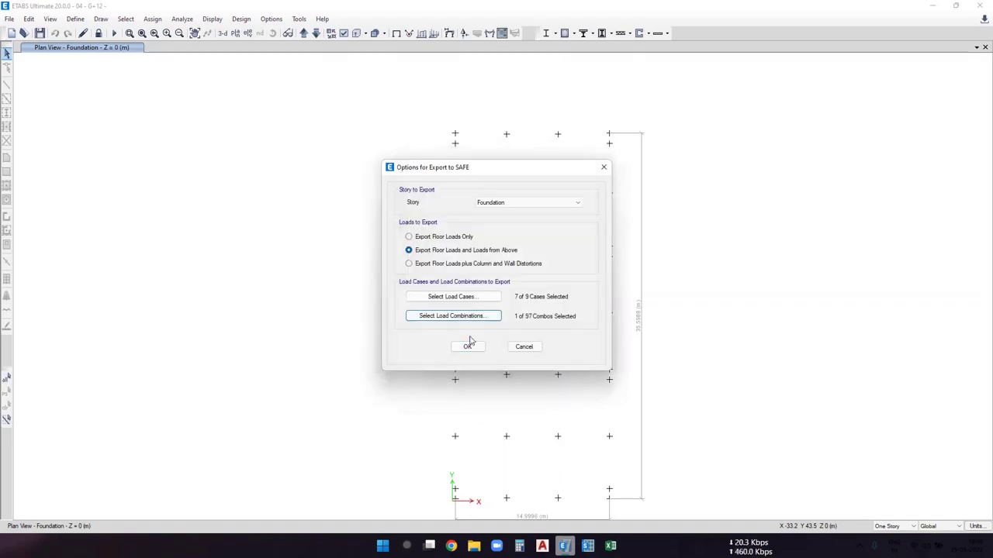
Save the SAFE export as 04 - G+12 - in F2K format in the project's Safe folder under 04 - G+12 Flat slab (Banglore).
{"action": "left_click", "coordinate": [466, 348]}
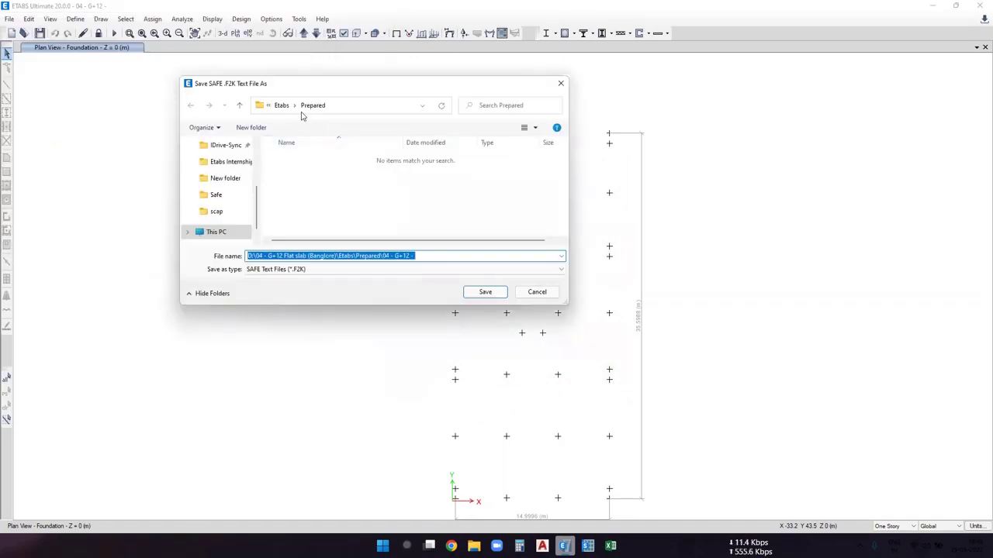
{"action": "left_click", "coordinate": [280, 104]}
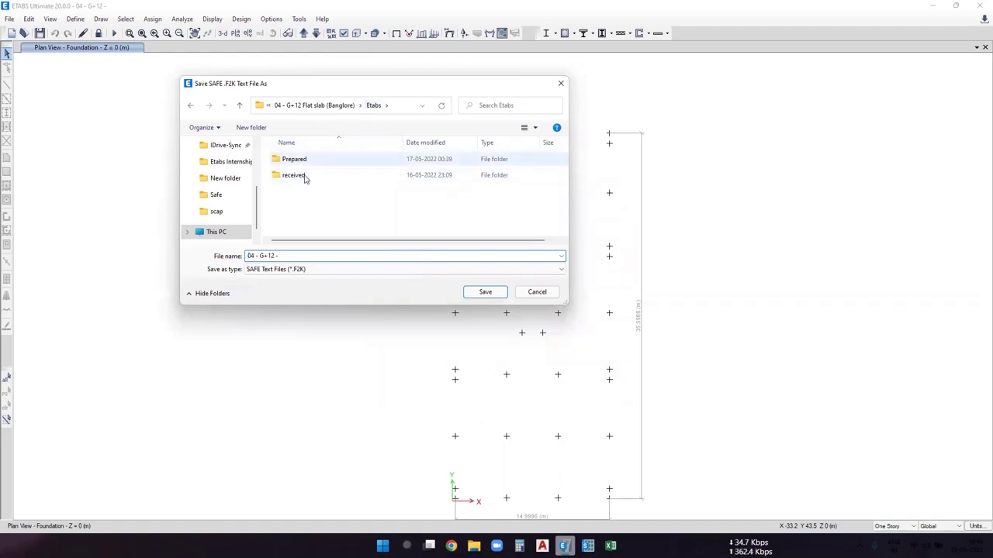
{"action": "left_click", "coordinate": [317, 106]}
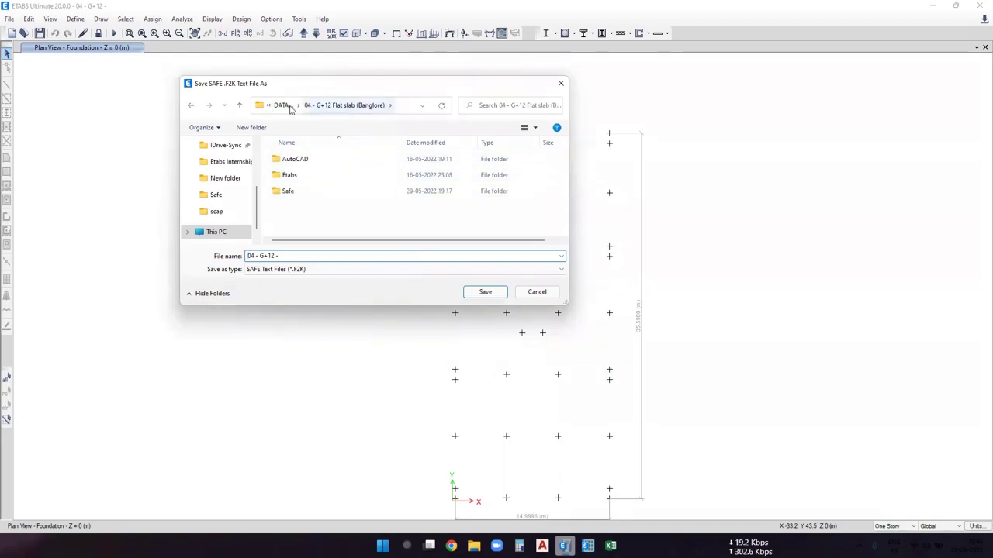
{"action": "double_click", "coordinate": [295, 193]}
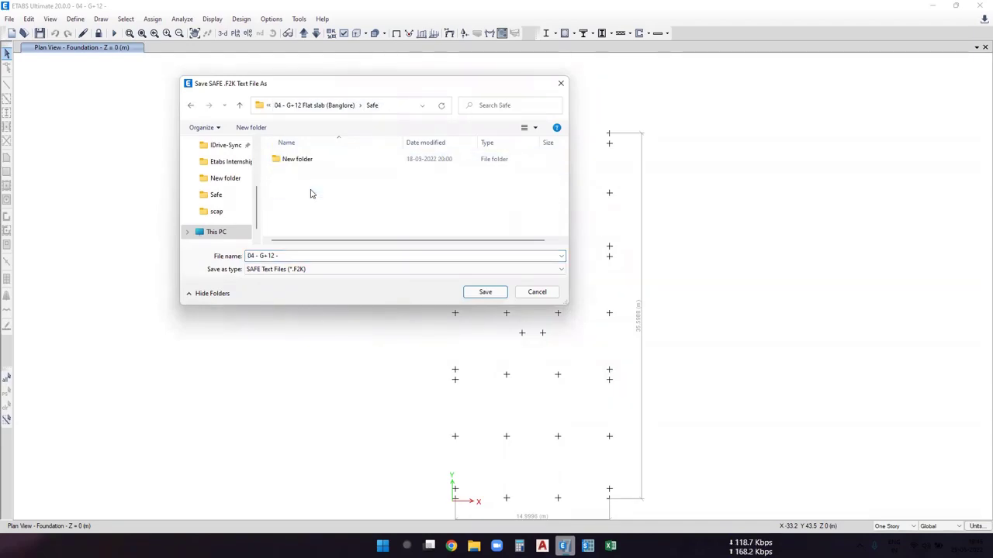
{"action": "left_click", "coordinate": [486, 292]}
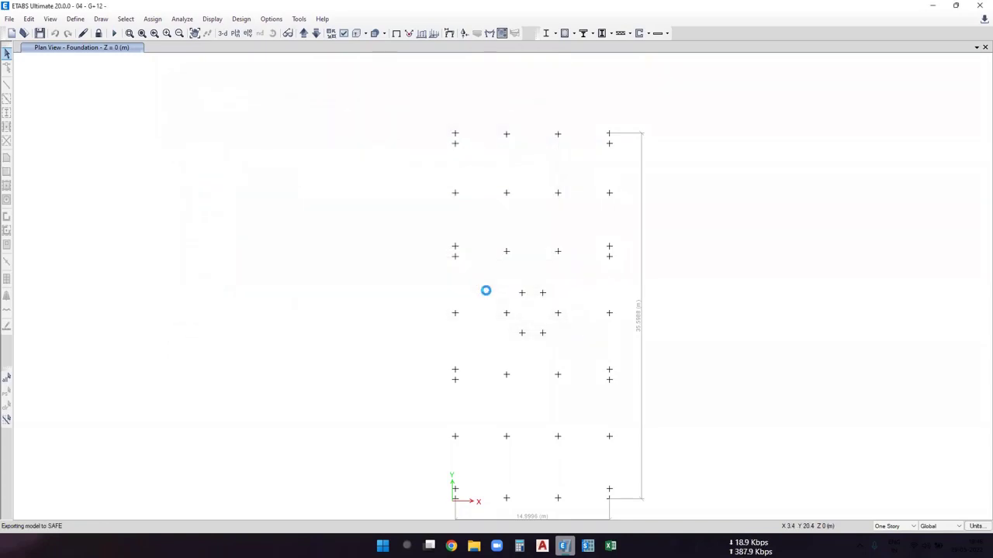
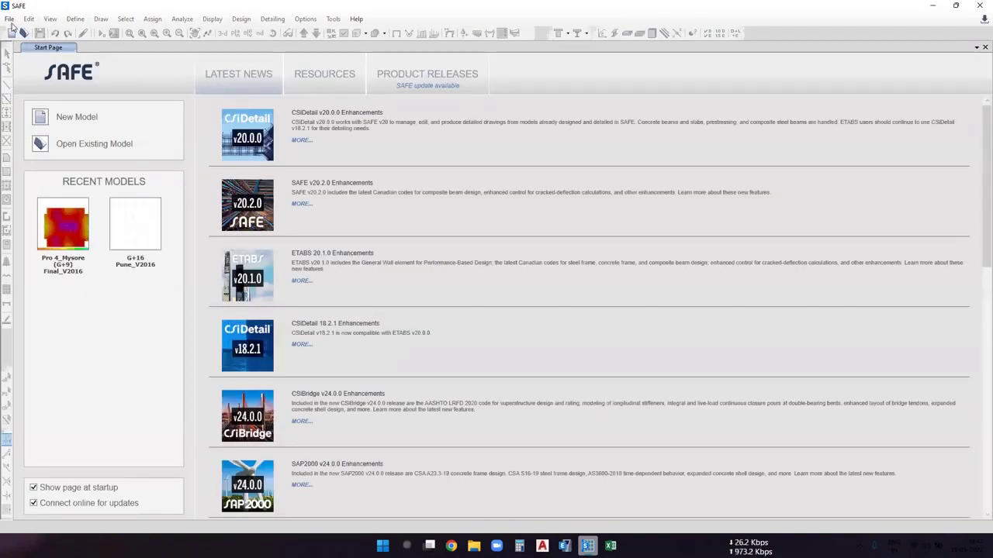
In SAFE, import the 04 - G+12 -.F2K text file from the Safe folder under ACS Projects, 18- MS02, 04 - G+12 Flat slab (Banglore).
{"action": "left_click", "coordinate": [9, 19]}
{"action": "mouse_move", "coordinate": [41, 104]}
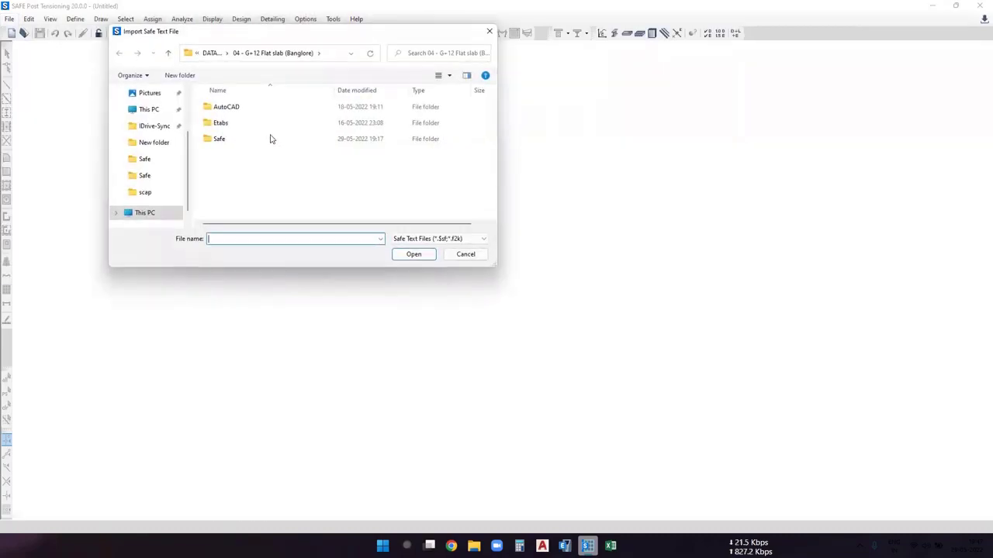
{"action": "left_click", "coordinate": [227, 55]}
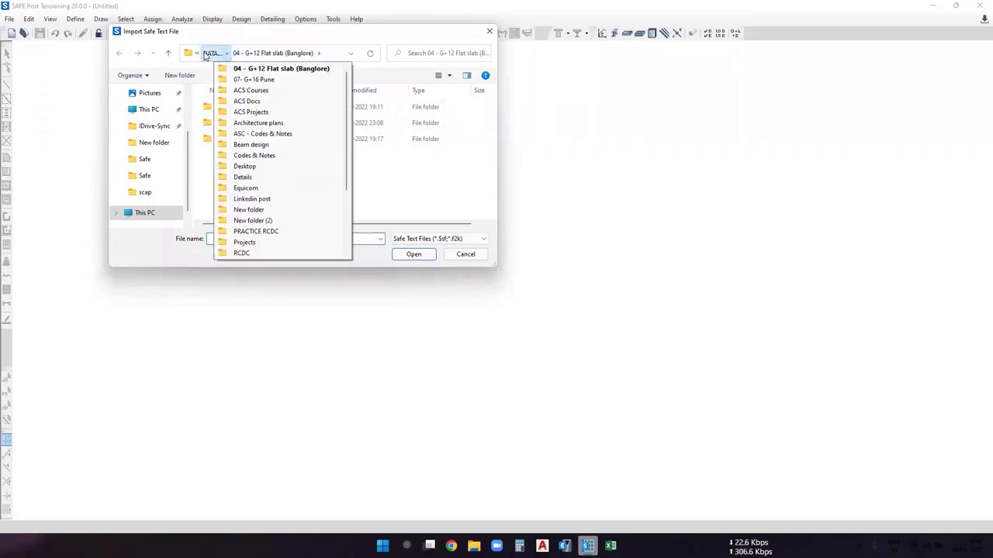
{"action": "left_click", "coordinate": [210, 53]}
{"action": "scroll", "coordinate": [232, 151], "scroll_direction": "down", "scroll_amount": 1}
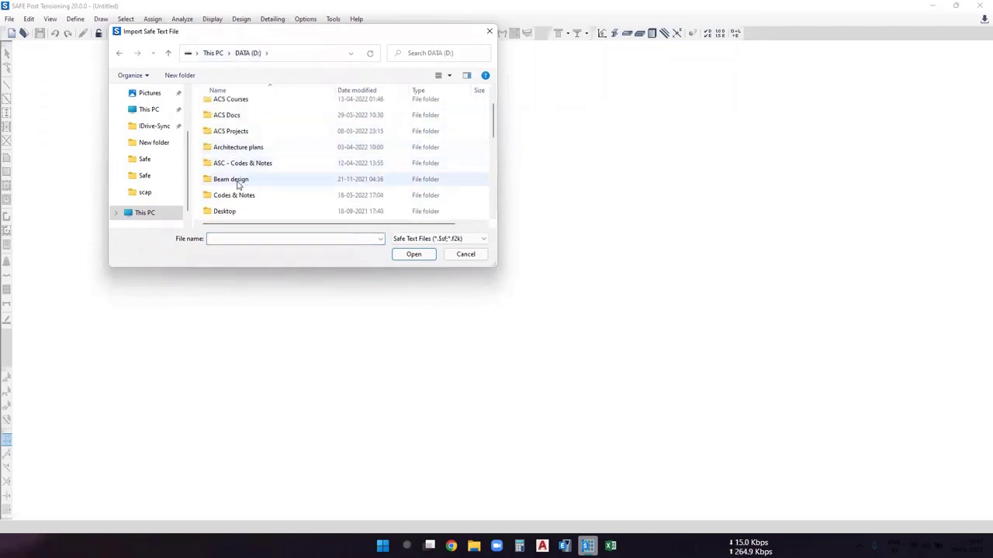
{"action": "double_click", "coordinate": [249, 132]}
{"action": "scroll", "coordinate": [250, 204], "scroll_direction": "down", "scroll_amount": 4}
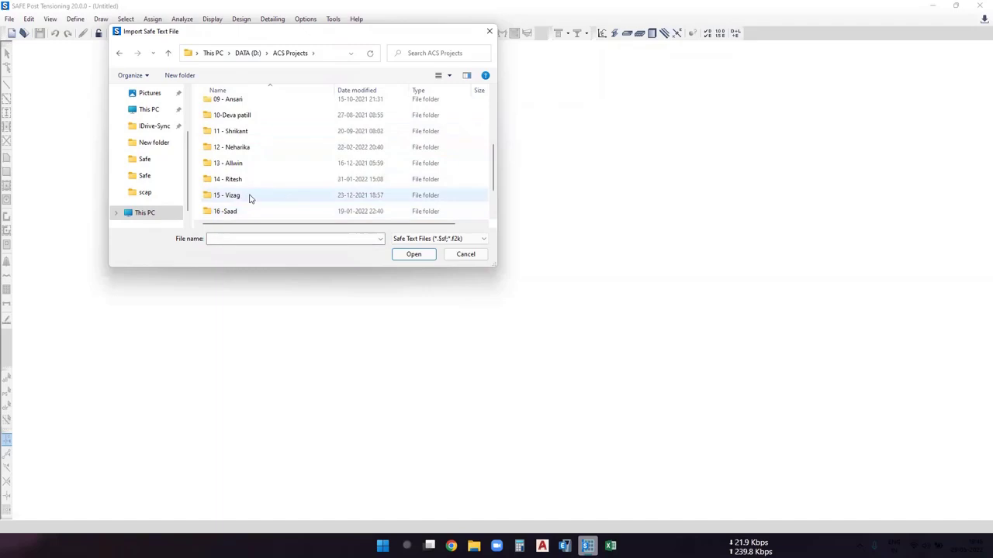
{"action": "double_click", "coordinate": [255, 199]}
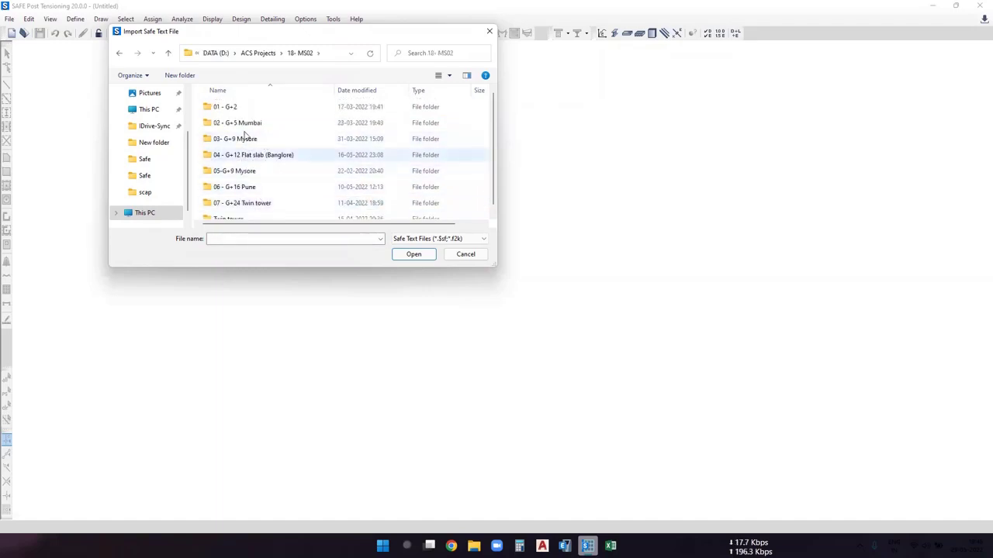
{"action": "double_click", "coordinate": [262, 155]}
{"action": "double_click", "coordinate": [229, 139]}
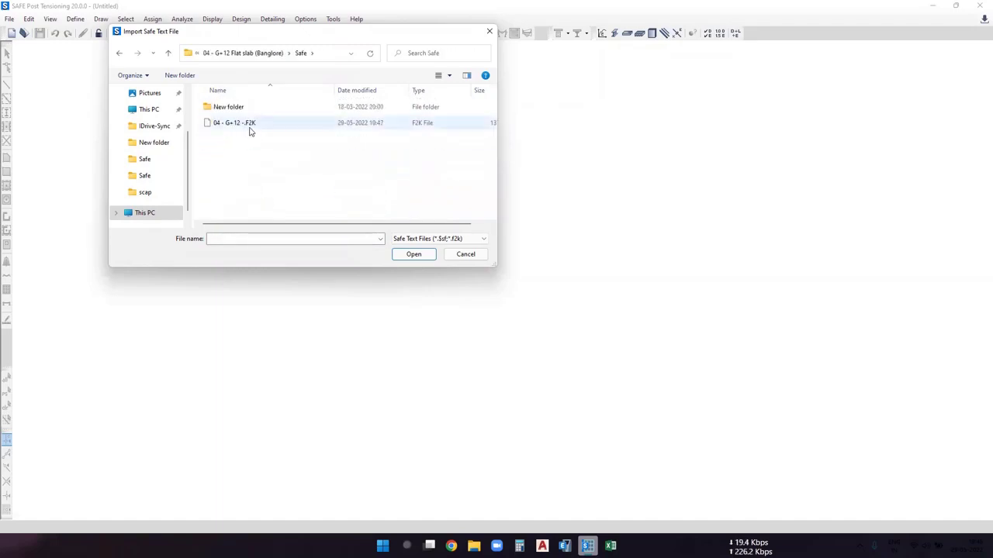
{"action": "left_click", "coordinate": [294, 126]}
{"action": "left_click", "coordinate": [413, 253]}
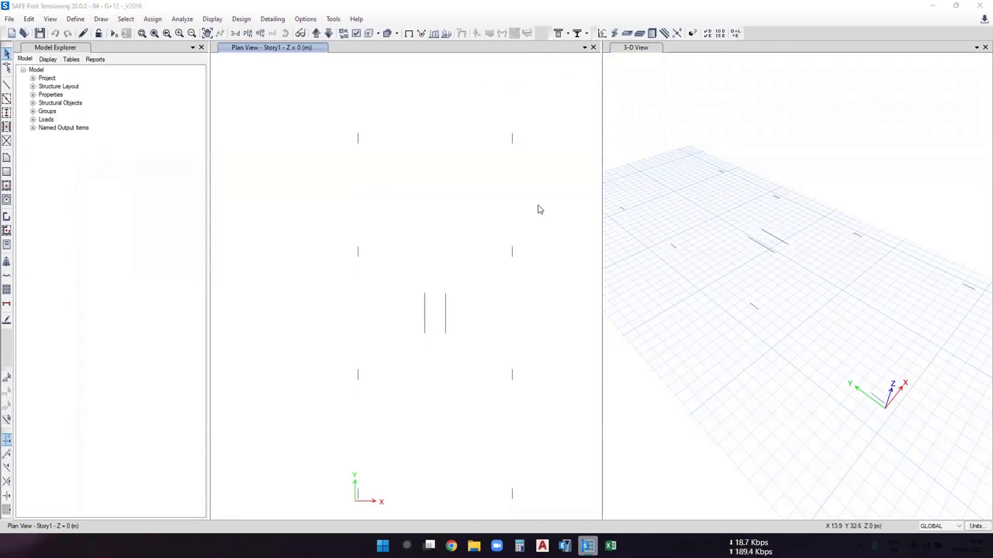
Close the Model Explorer and the 3-D view, leaving only the Story1 plan view open.
{"action": "left_click", "coordinate": [199, 46]}
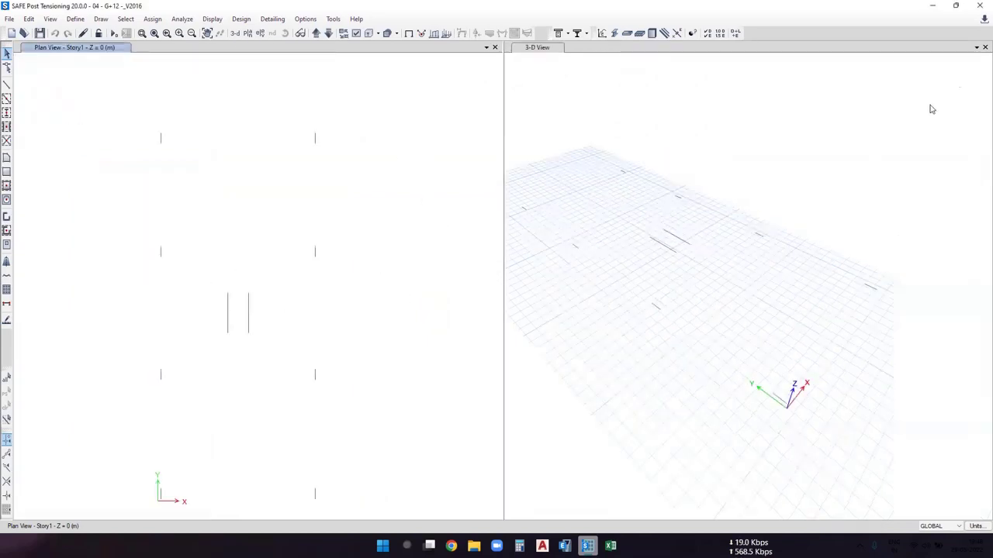
{"action": "left_click", "coordinate": [984, 47]}
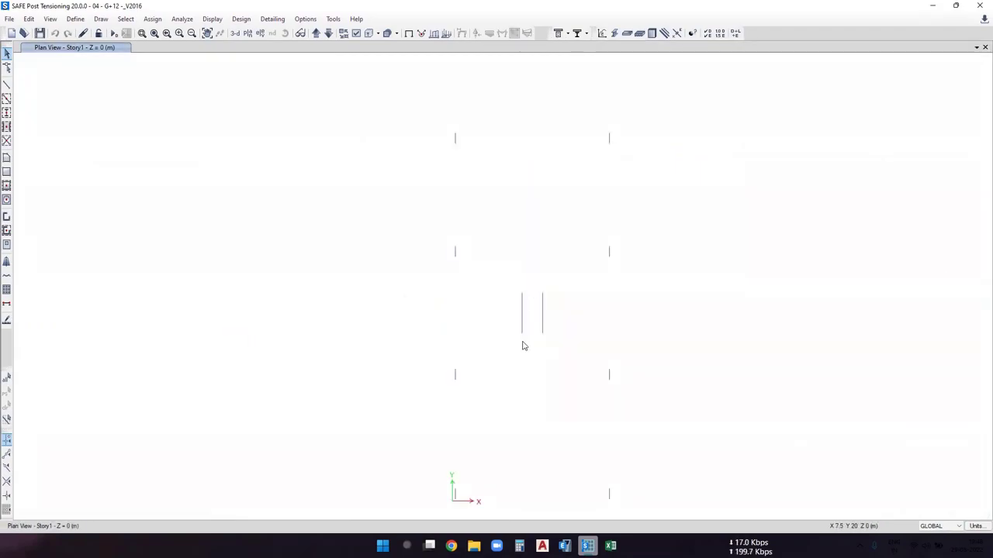
Check the pile cap drawing in AutoCAD and try to import Pile cap foundation drafting into SAFE as a DXF floor plan.
{"action": "left_click", "coordinate": [542, 546]}
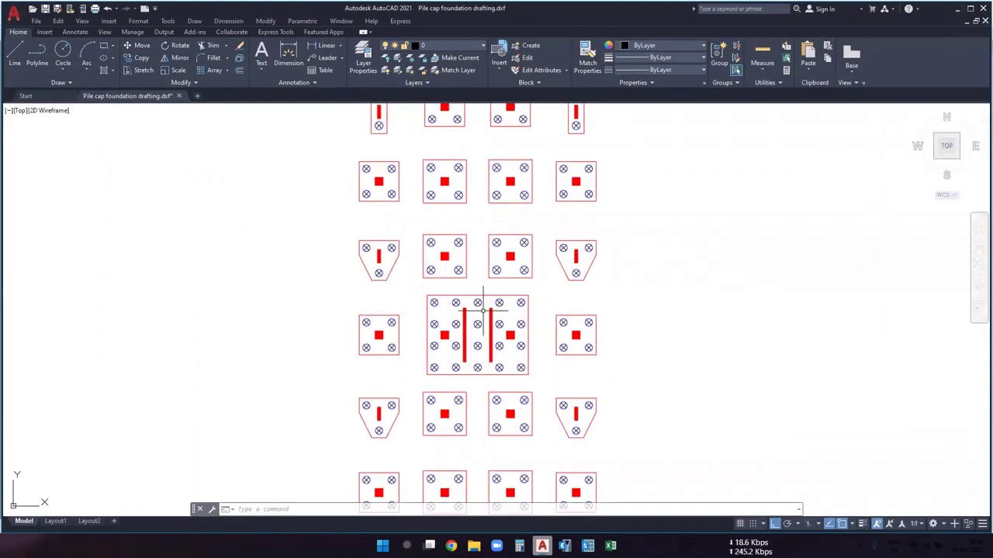
{"action": "left_click", "coordinate": [960, 7]}
{"action": "left_click", "coordinate": [9, 19]}
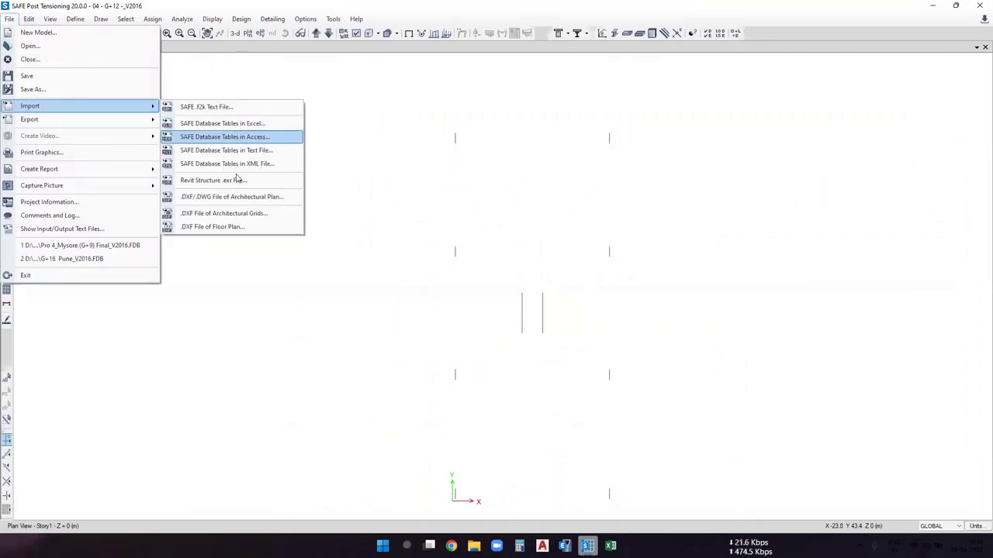
{"action": "left_click", "coordinate": [219, 230]}
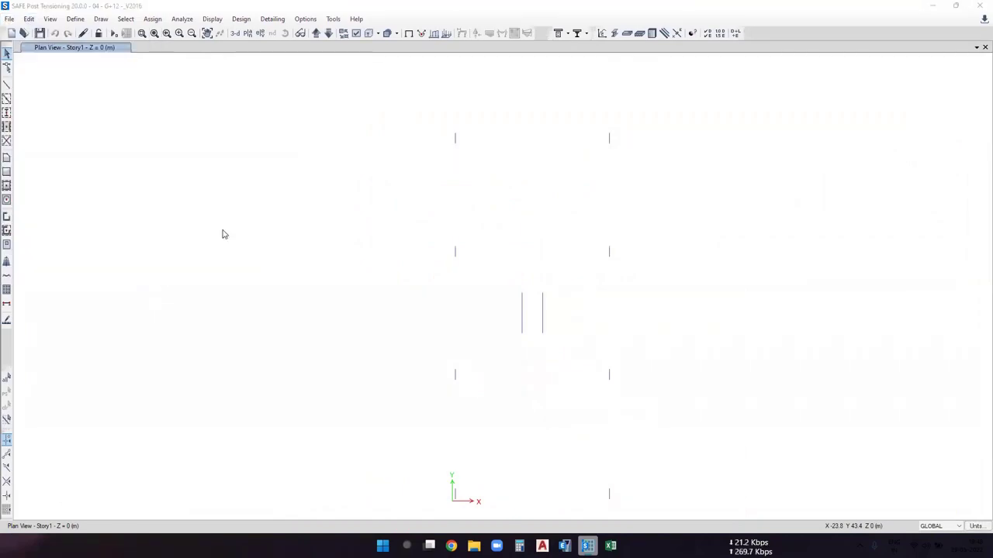
{"action": "left_click", "coordinate": [251, 108]}
{"action": "left_click", "coordinate": [275, 109]}
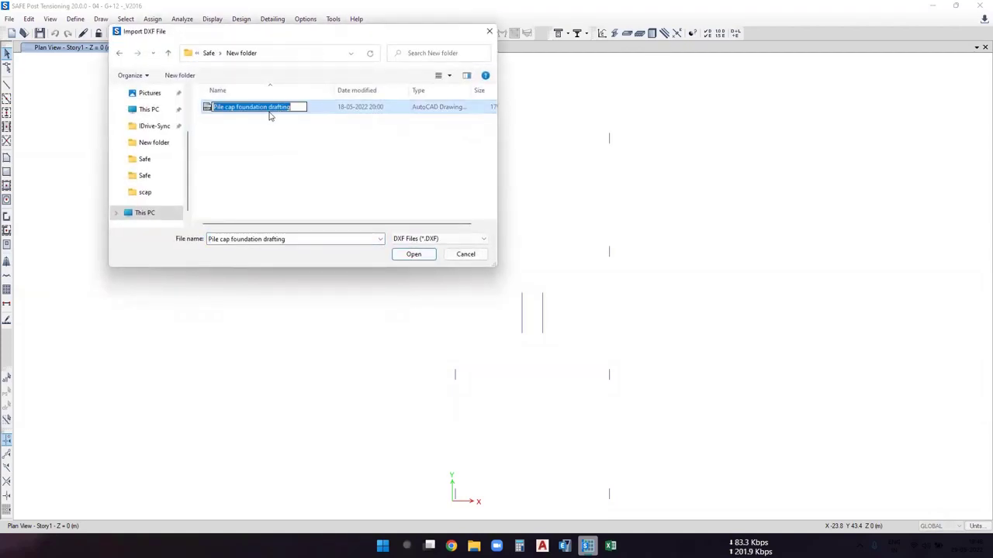
{"action": "left_click", "coordinate": [339, 121]}
{"action": "left_click", "coordinate": [303, 111]}
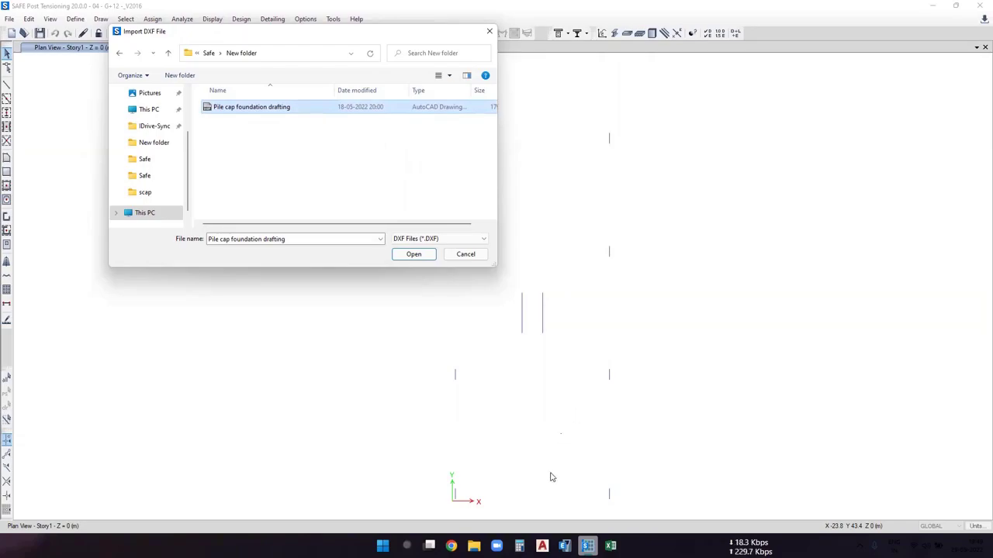
{"action": "left_click", "coordinate": [542, 546]}
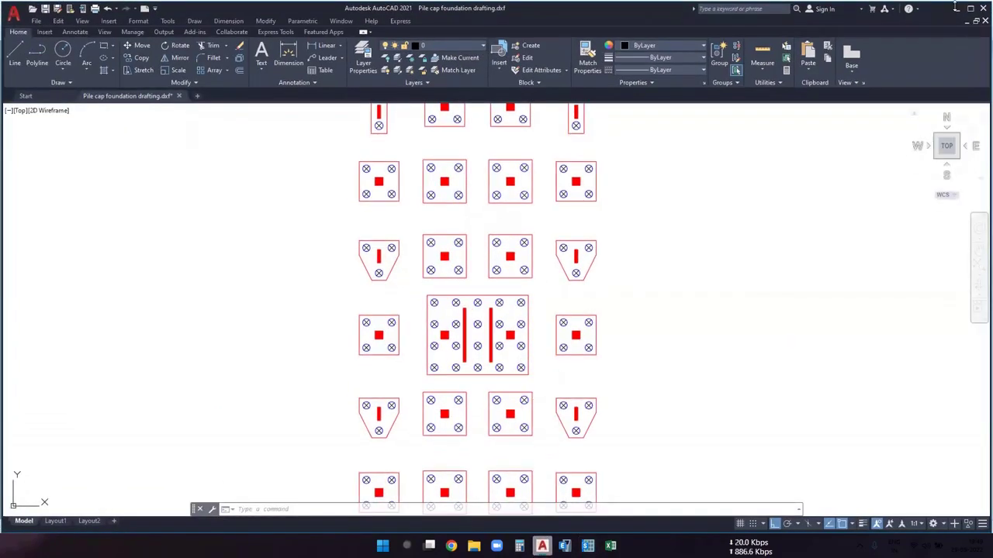
{"action": "left_click", "coordinate": [542, 546]}
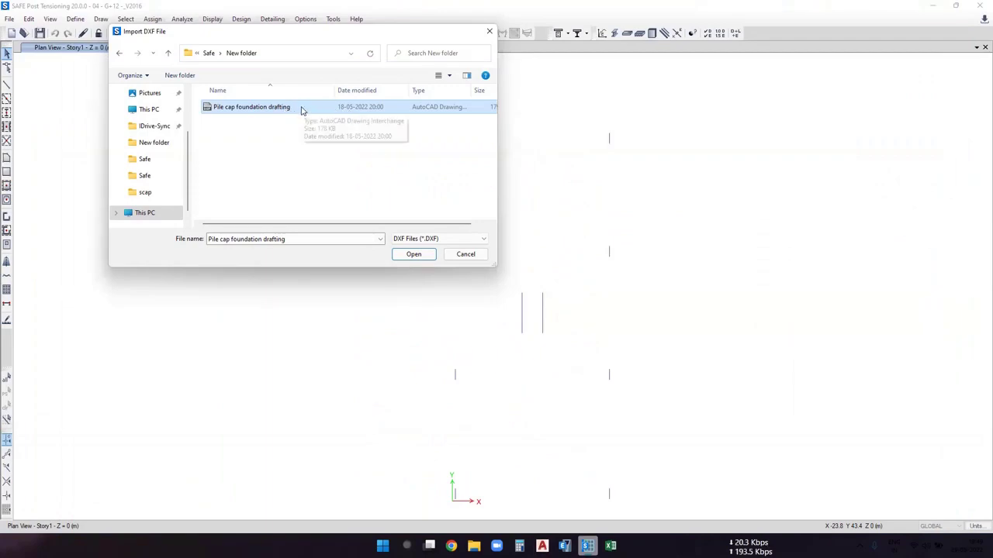
{"action": "left_click", "coordinate": [415, 256]}
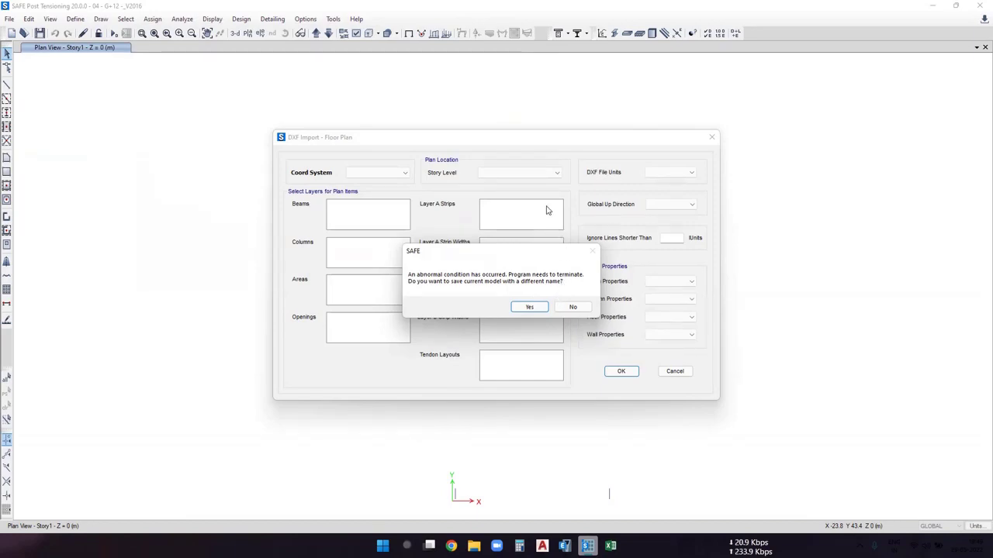
Decline saving the model under a different name and dismiss the DXF floor plan import dialog.
{"action": "left_click", "coordinate": [573, 307]}
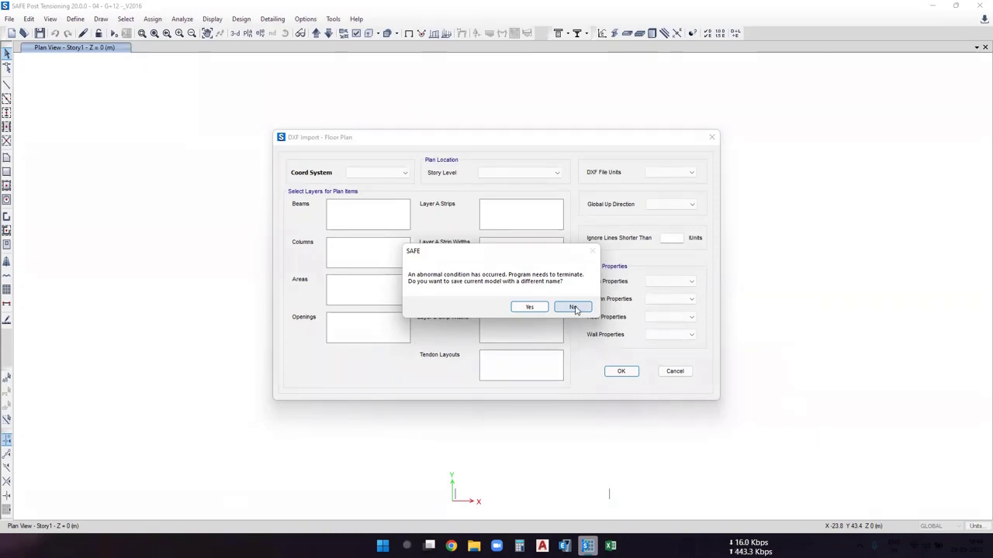
{"action": "left_click", "coordinate": [573, 307]}
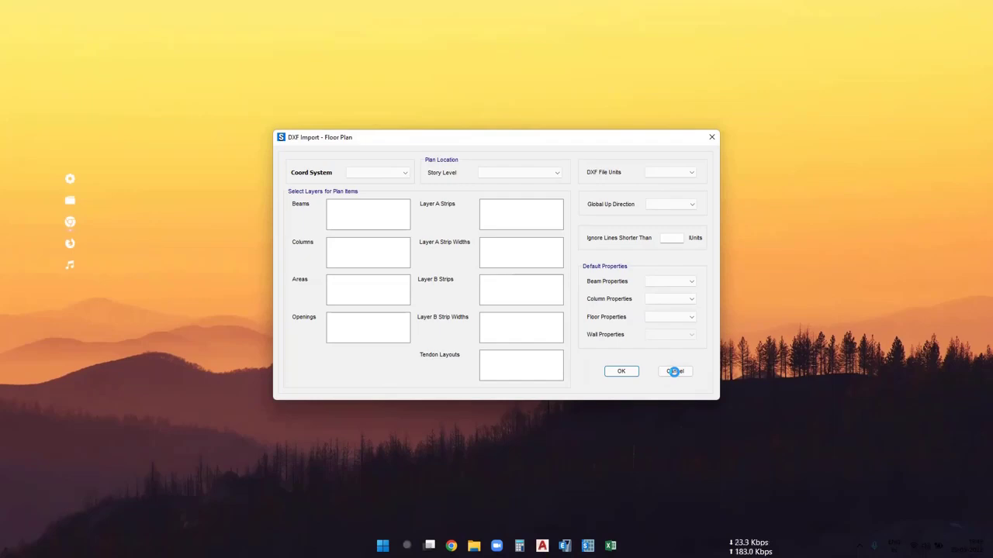
{"action": "left_click", "coordinate": [674, 371]}
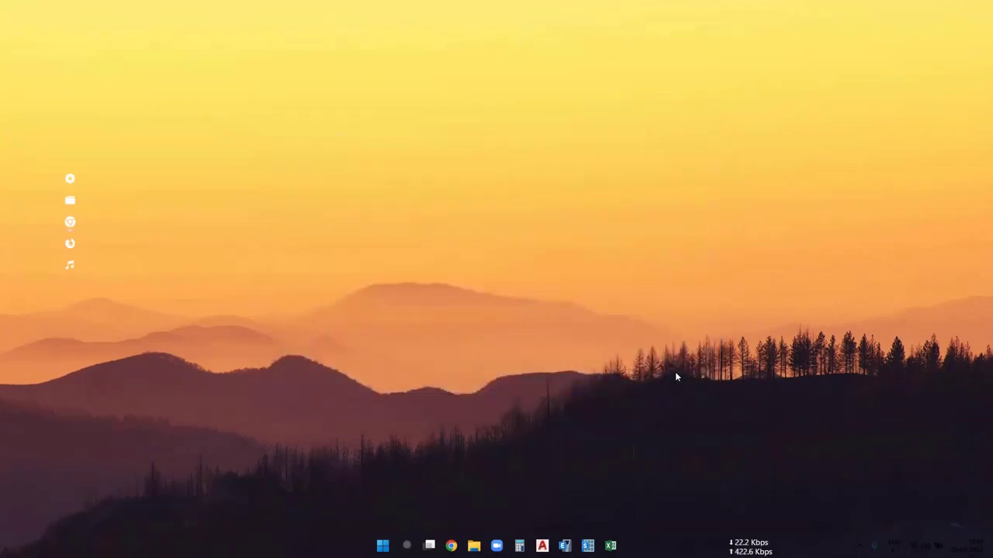
Launch SAFE 2016, dismiss the startup tip, maximize the program window and close the Model Explorer.
{"action": "left_click", "coordinate": [405, 545]}
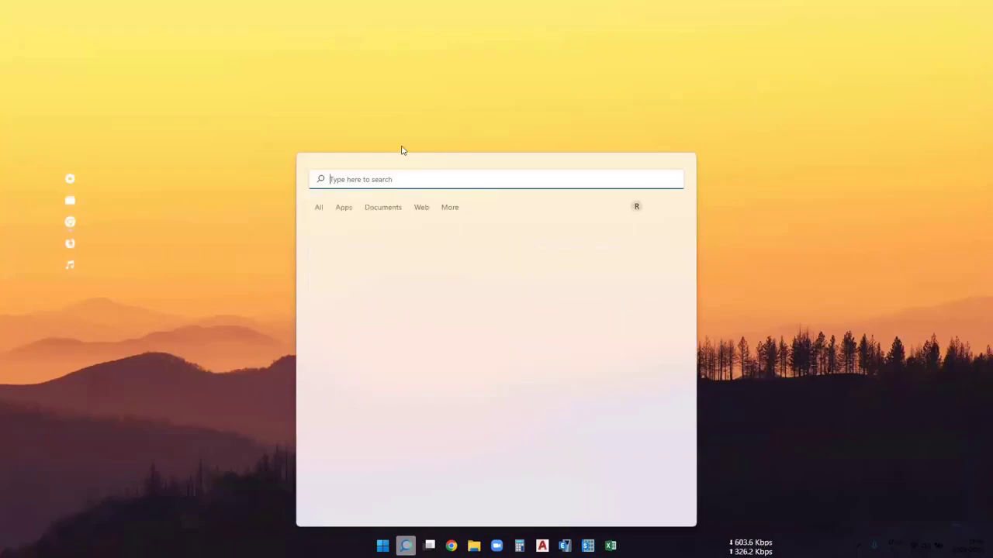
{"action": "left_click", "coordinate": [349, 333]}
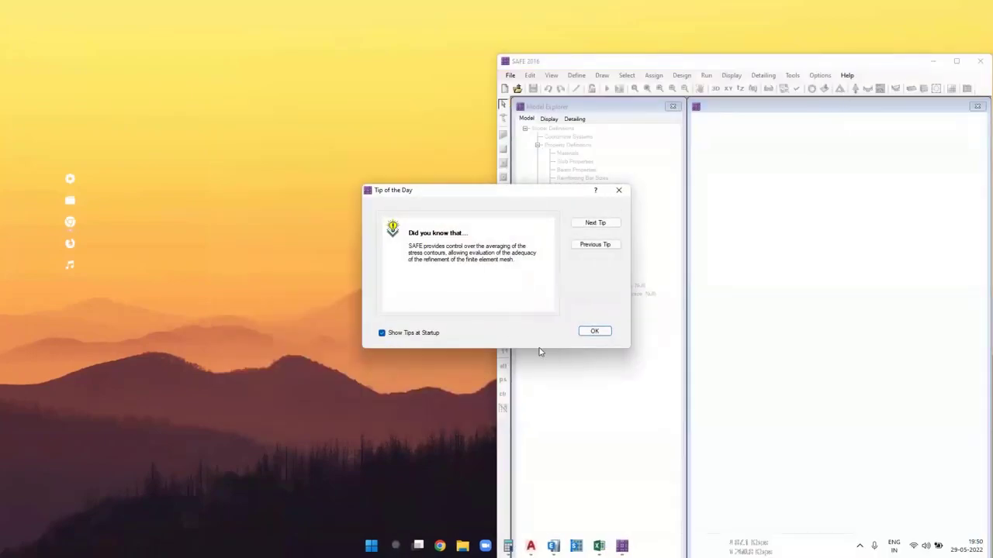
{"action": "left_click", "coordinate": [594, 331]}
{"action": "double_click", "coordinate": [889, 67]}
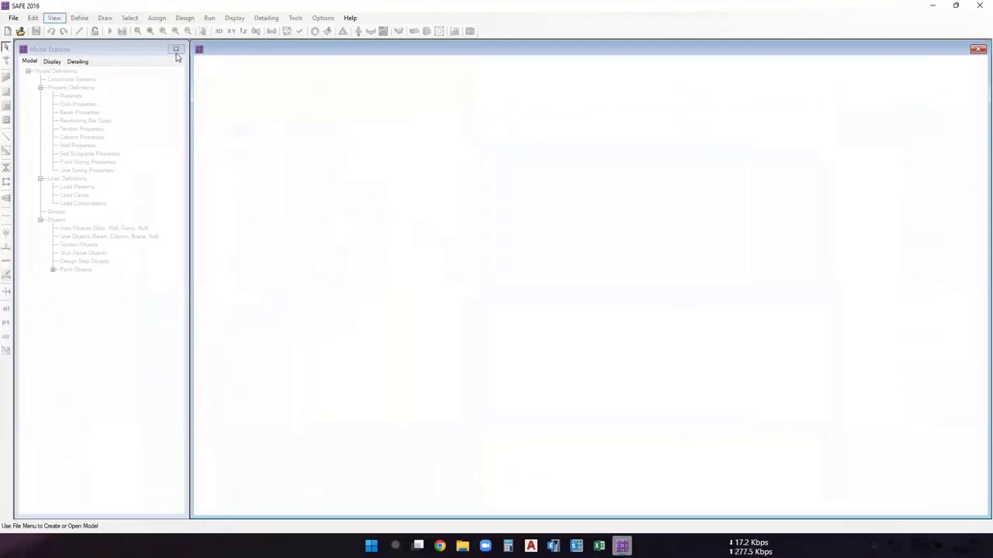
{"action": "left_click", "coordinate": [176, 49]}
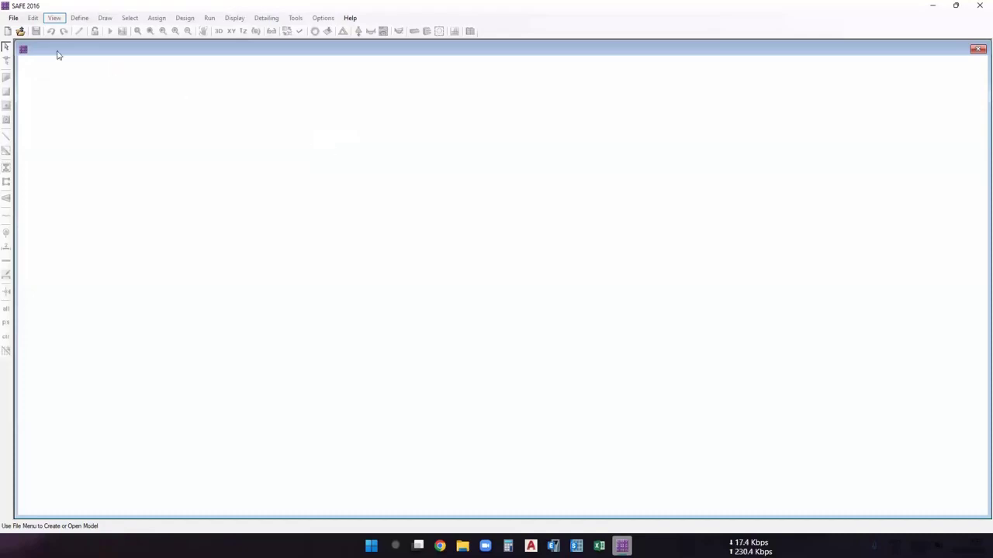
Import the 04 - G+12 -.F2K text file from the Safe folder under 04 - G+12 Flat slab (Banglore).
{"action": "left_click", "coordinate": [12, 19]}
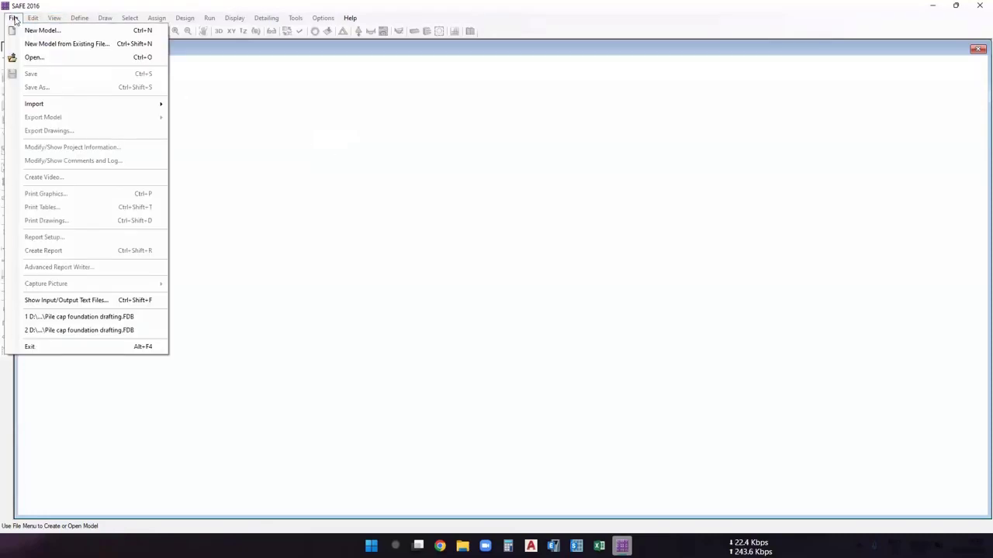
{"action": "mouse_move", "coordinate": [90, 106]}
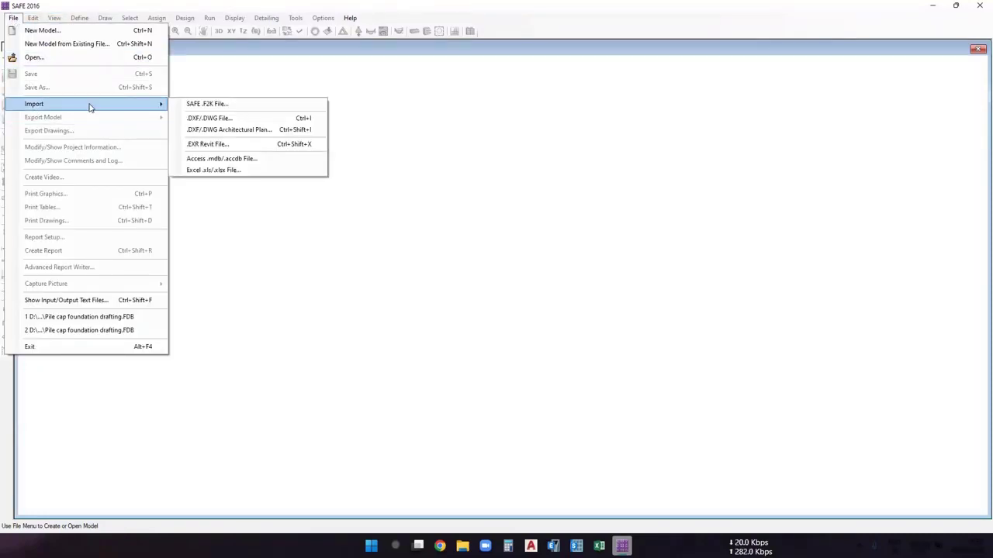
{"action": "left_click", "coordinate": [215, 108]}
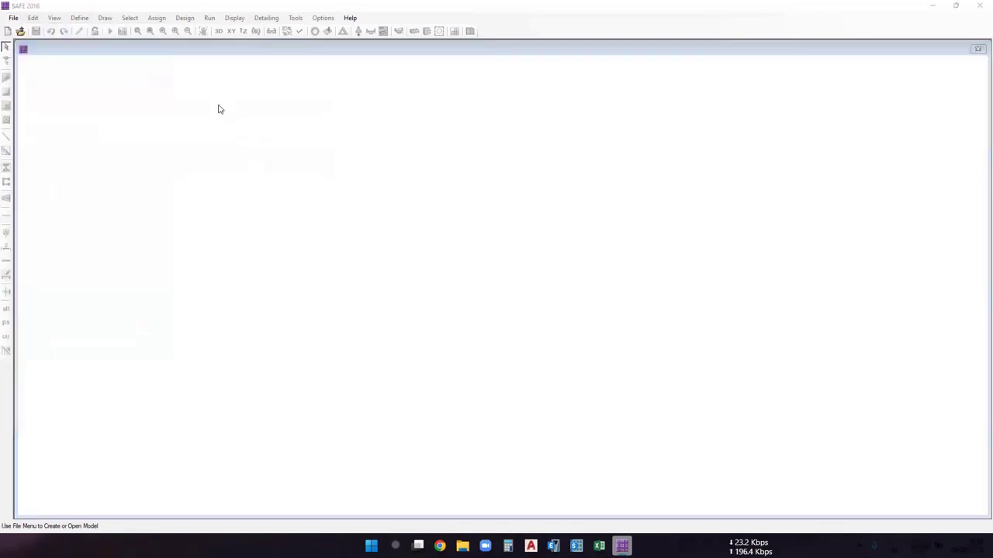
{"action": "left_click", "coordinate": [208, 53]}
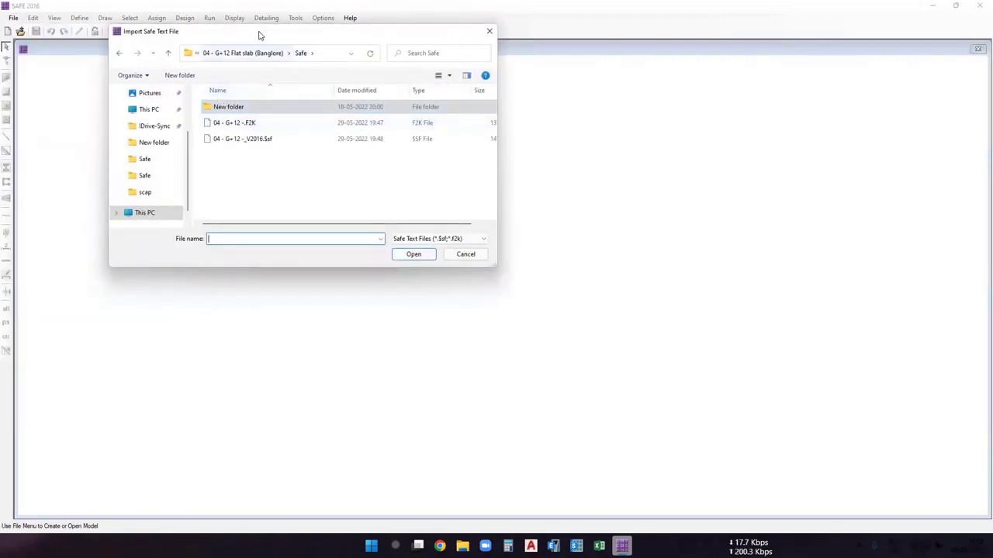
{"action": "left_click_drag", "start_coordinate": [261, 36], "coordinate": [262, 104]}
{"action": "left_click", "coordinate": [258, 194]}
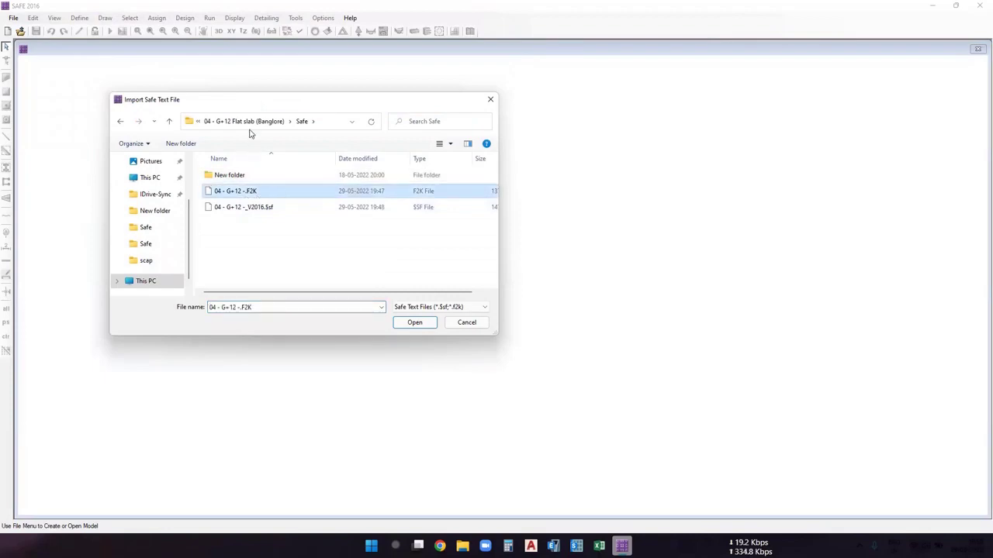
{"action": "left_click_drag", "start_coordinate": [344, 104], "coordinate": [438, 94]}
{"action": "left_click", "coordinate": [371, 115]}
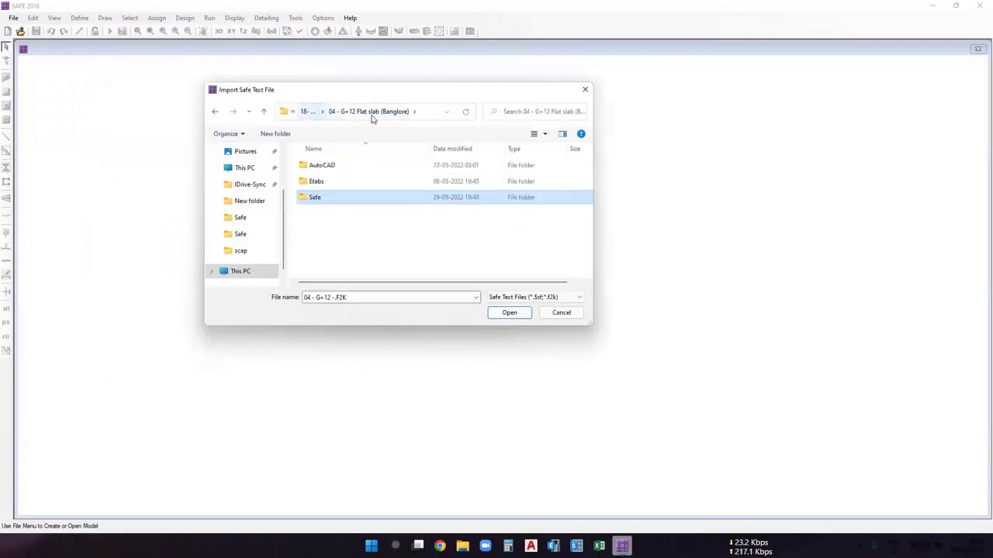
{"action": "double_click", "coordinate": [332, 203]}
{"action": "left_click", "coordinate": [330, 183]}
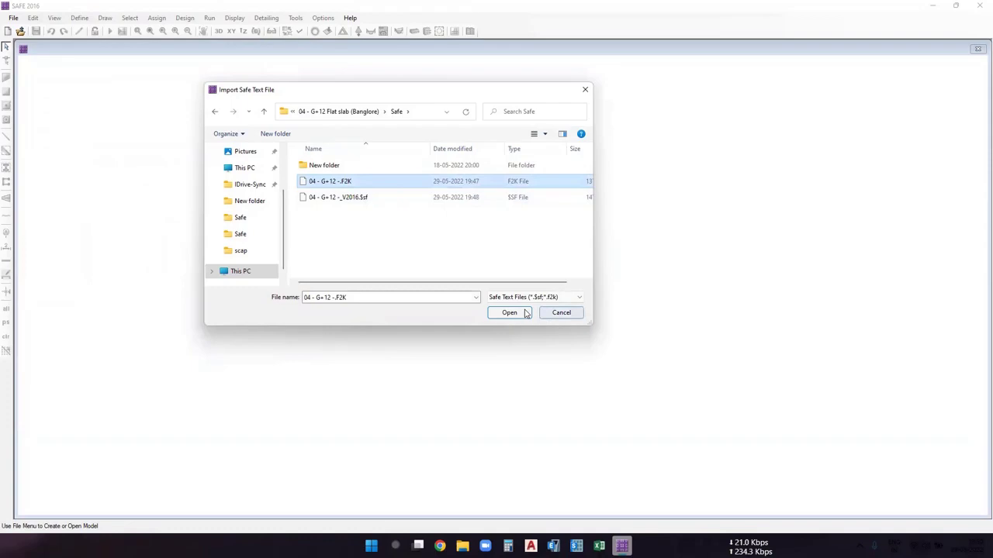
{"action": "left_click", "coordinate": [521, 313]}
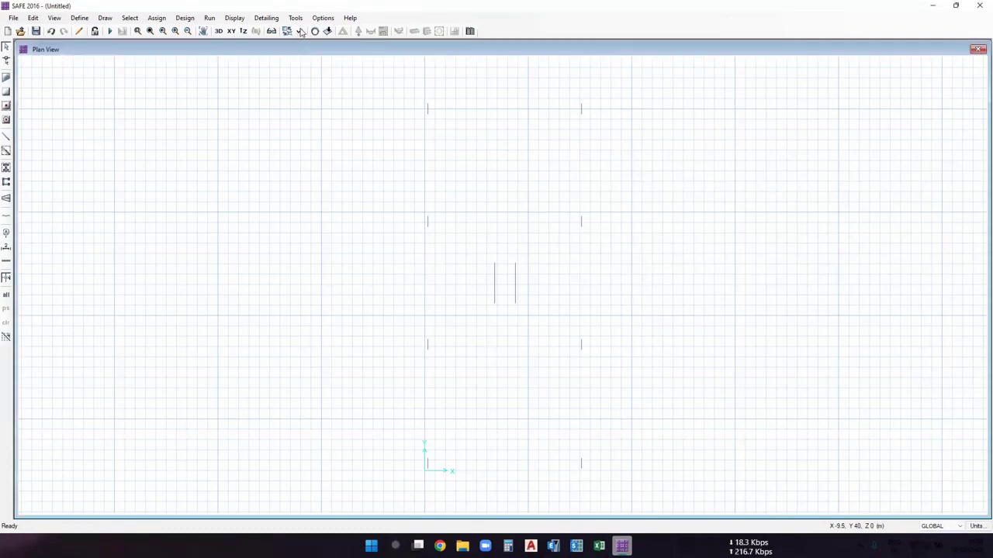
Set the display options to turn off Invisible for points and hide the Horizon in the plan view.
{"action": "left_click", "coordinate": [300, 32]}
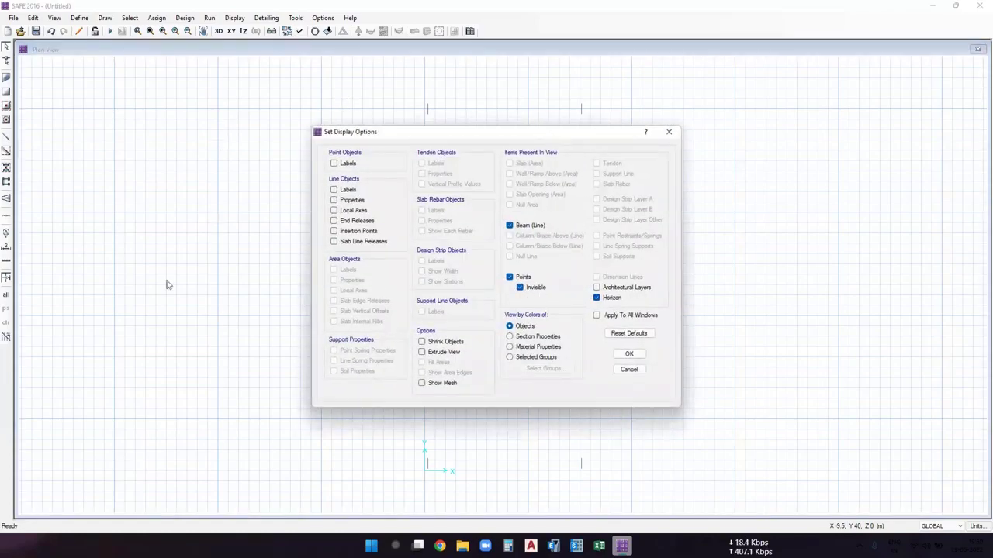
{"action": "left_click_drag", "start_coordinate": [434, 131], "coordinate": [104, 114]}
{"action": "left_click", "coordinate": [206, 271]}
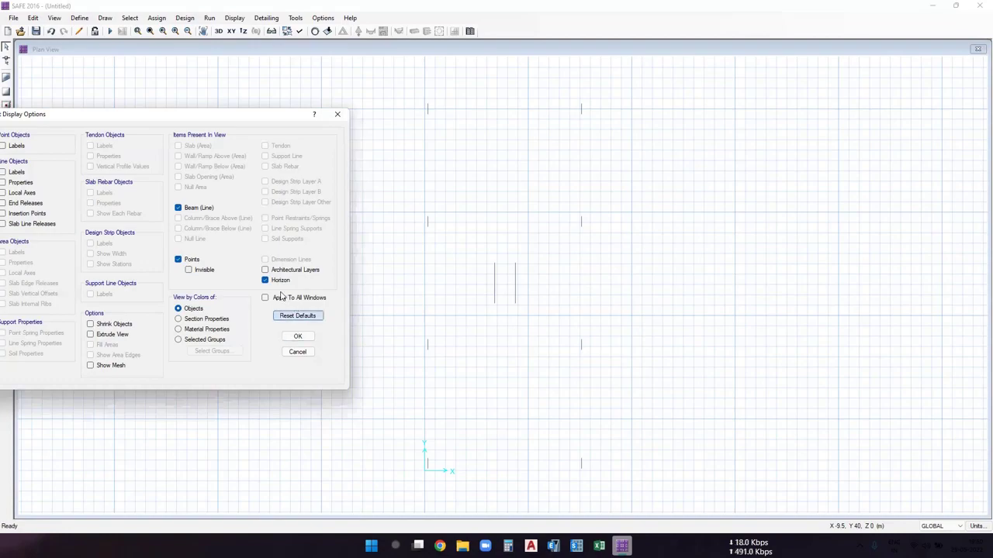
{"action": "left_click", "coordinate": [271, 282]}
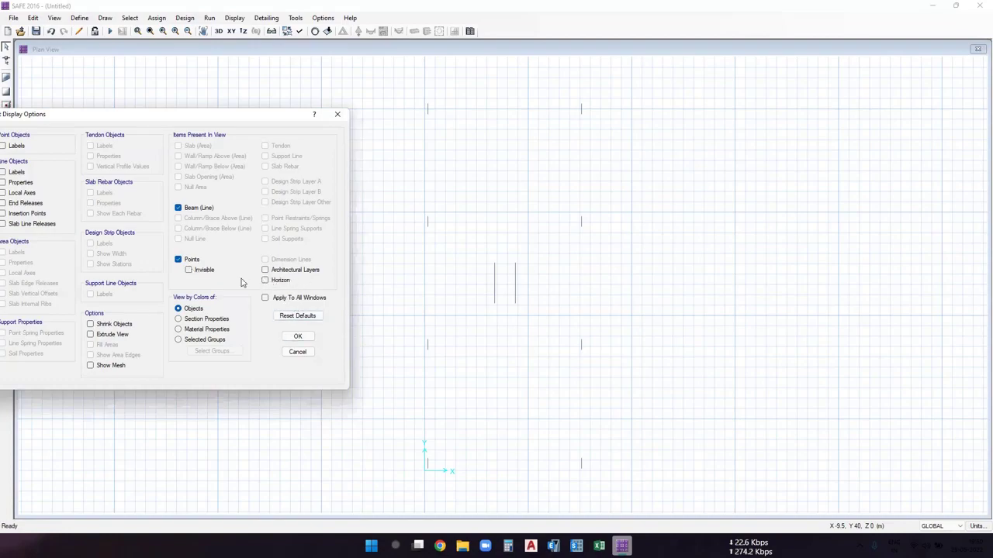
{"action": "left_click", "coordinate": [299, 338]}
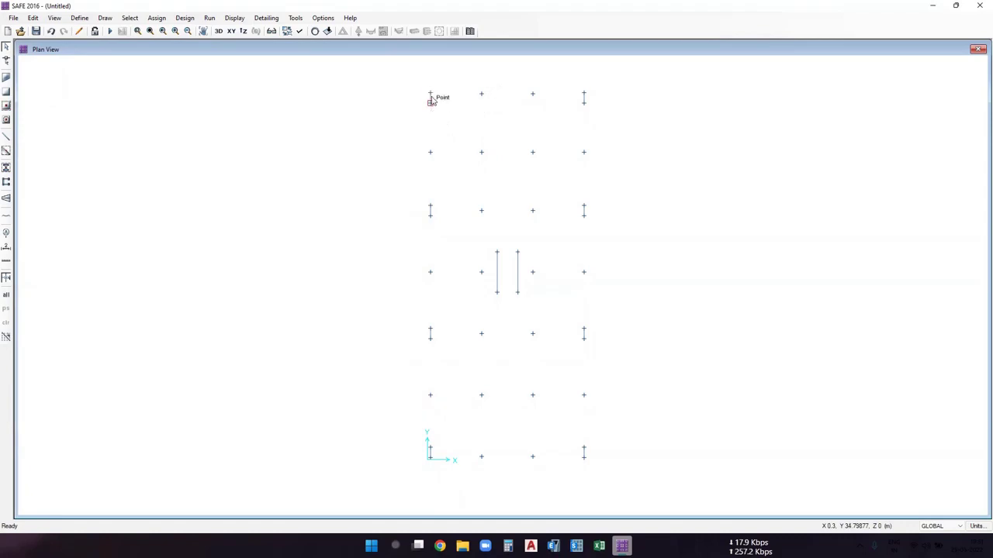
Inspect the loads imported for each load pattern on the second point of the plan's uppermost row.
{"action": "right_click", "coordinate": [480, 96]}
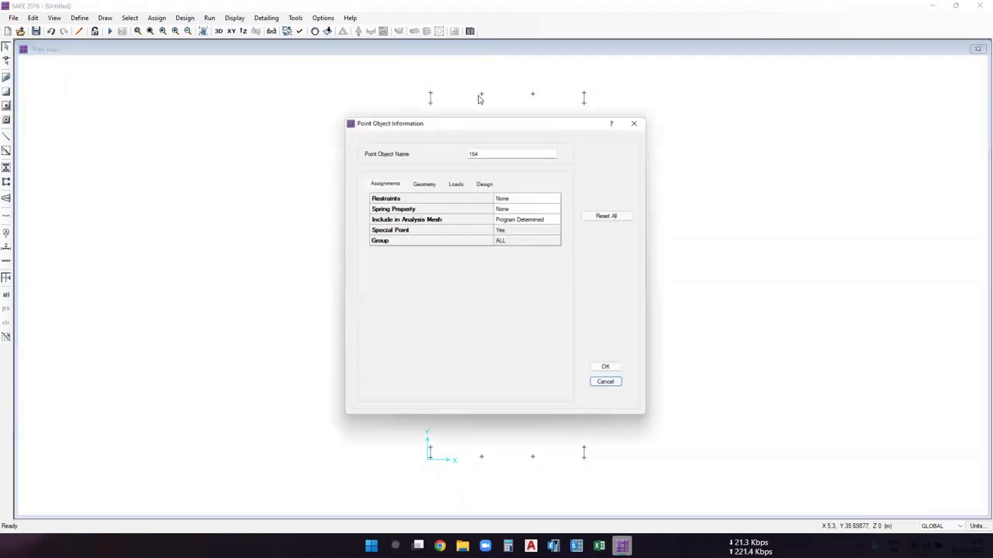
{"action": "left_click", "coordinate": [456, 183]}
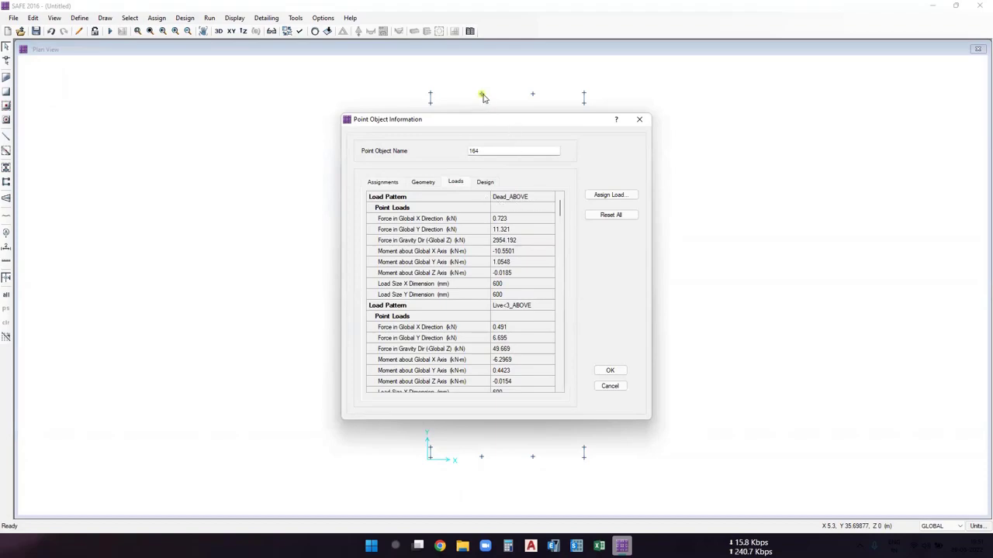
{"action": "scroll", "coordinate": [464, 330], "scroll_direction": "down", "scroll_amount": 10}
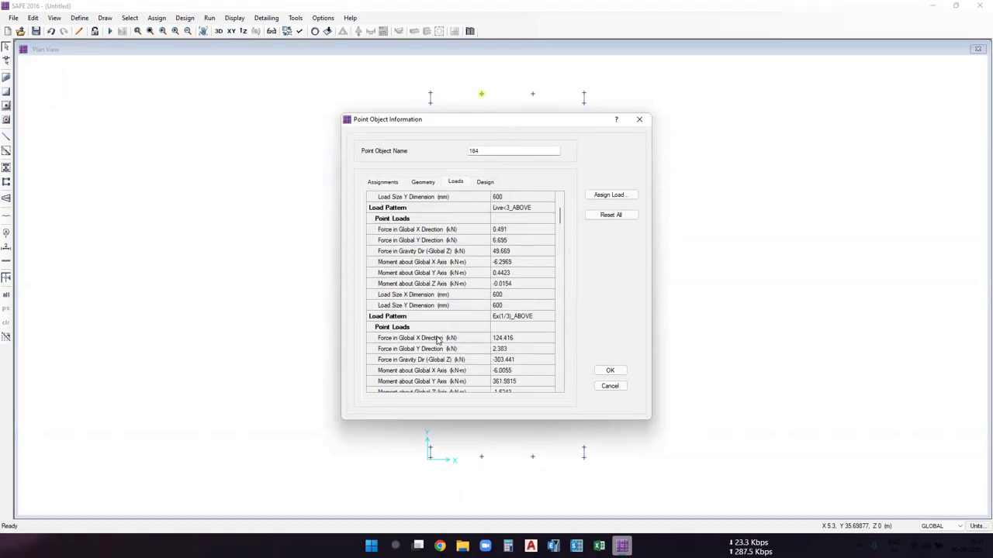
{"action": "scroll", "coordinate": [512, 339], "scroll_direction": "down", "scroll_amount": 5}
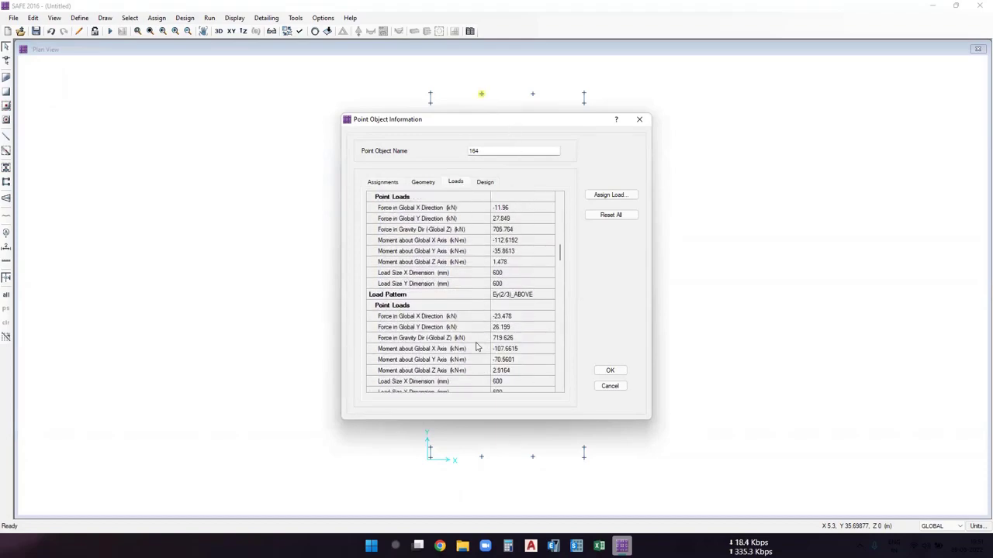
{"action": "left_click", "coordinate": [614, 389]}
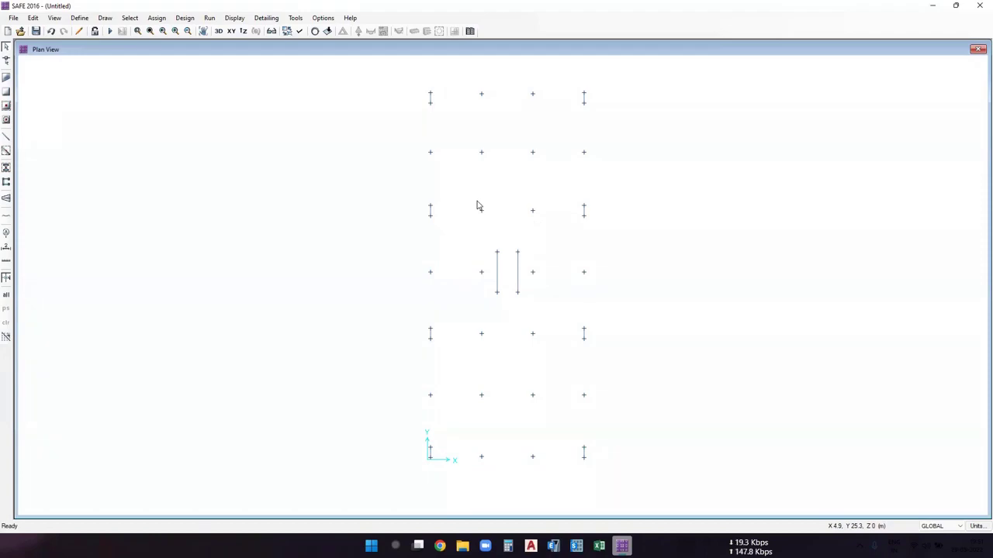
Open the Pile cap foundation drafting DXF file for import from the New folder inside the project's Safe folder.
{"action": "left_click", "coordinate": [16, 18]}
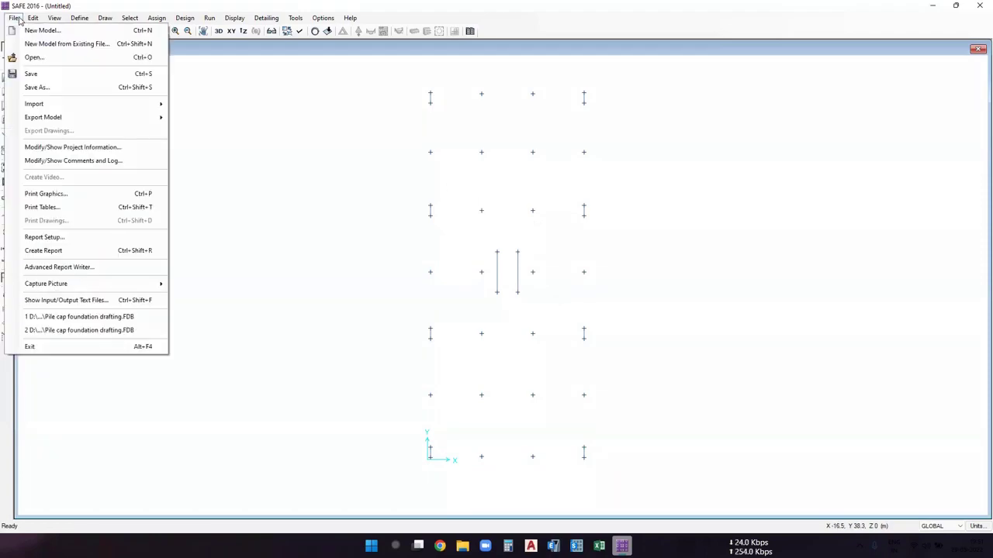
{"action": "mouse_move", "coordinate": [82, 105]}
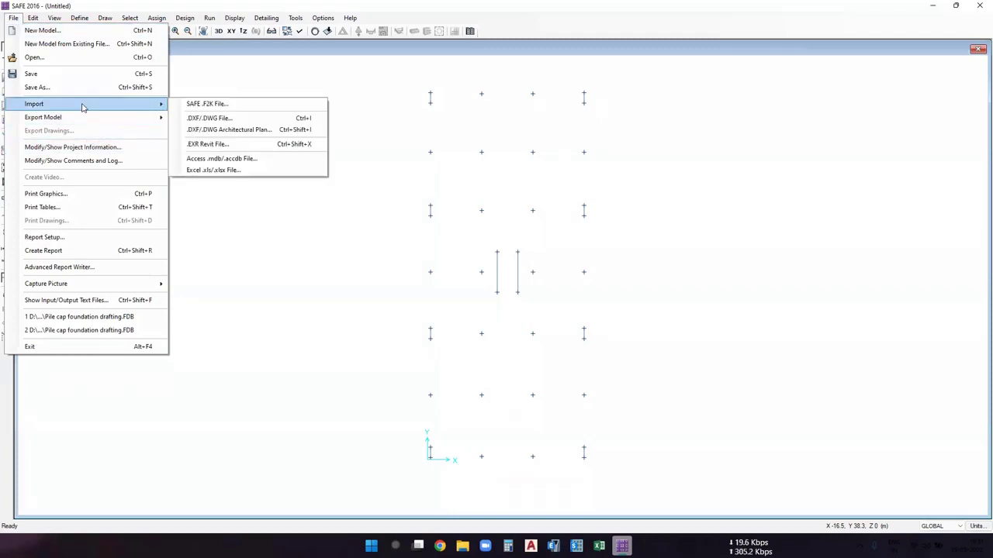
{"action": "left_click", "coordinate": [230, 120]}
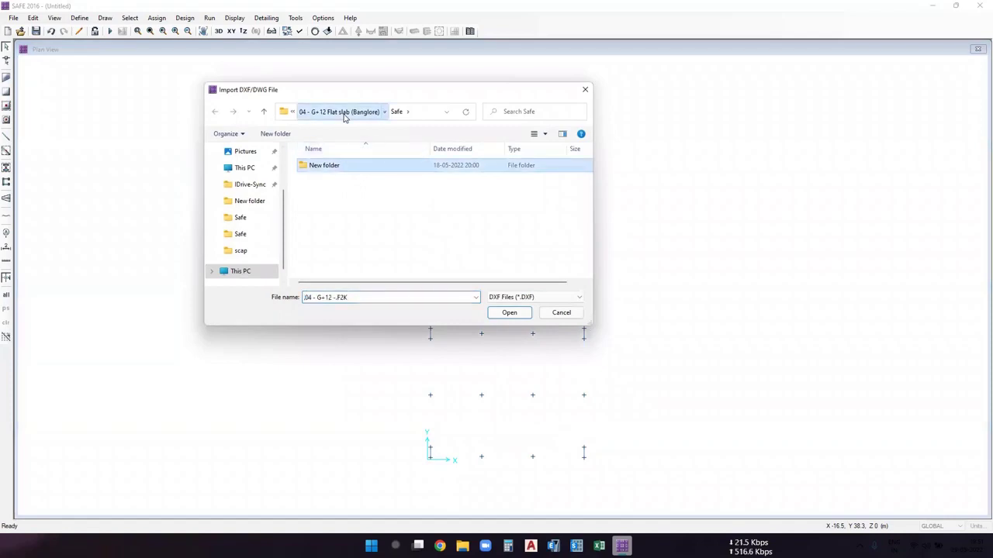
{"action": "left_click", "coordinate": [340, 111]}
{"action": "left_click", "coordinate": [325, 111]}
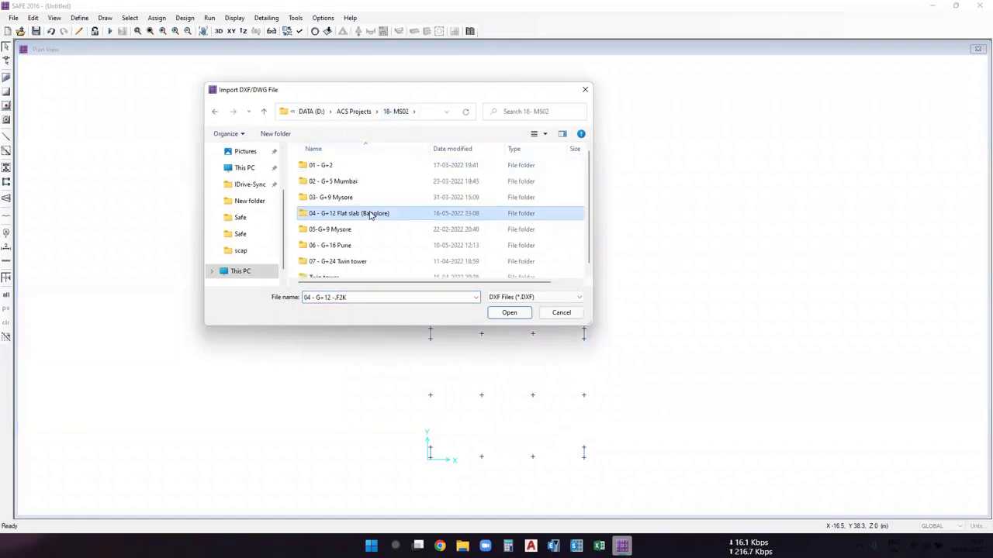
{"action": "double_click", "coordinate": [370, 214]}
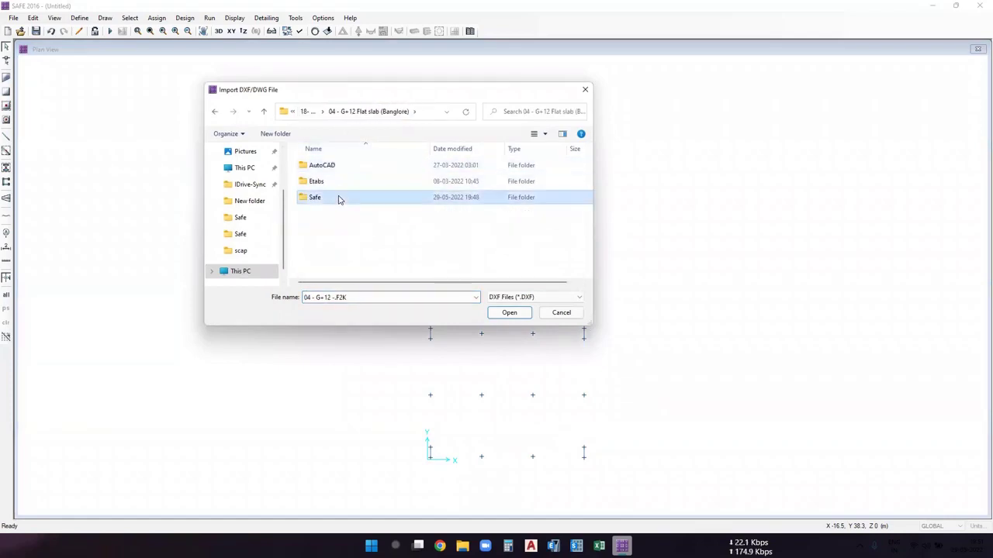
{"action": "double_click", "coordinate": [336, 198]}
{"action": "double_click", "coordinate": [362, 166]}
{"action": "left_click", "coordinate": [374, 170]}
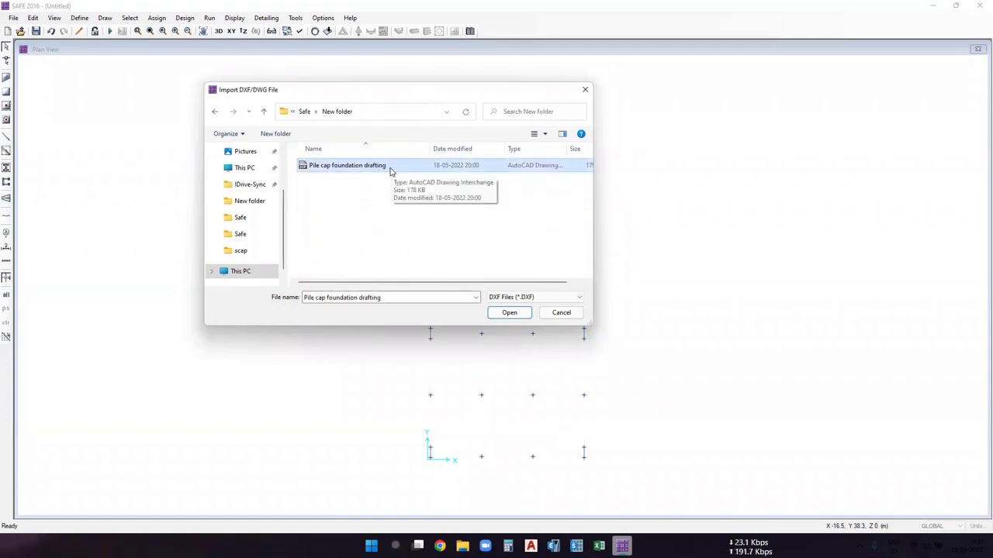
{"action": "left_click", "coordinate": [512, 312]}
Switch to AutoCAD and check the layers of the three-pile cap's outline and one of its pile centre points.
{"action": "left_click", "coordinate": [530, 546]}
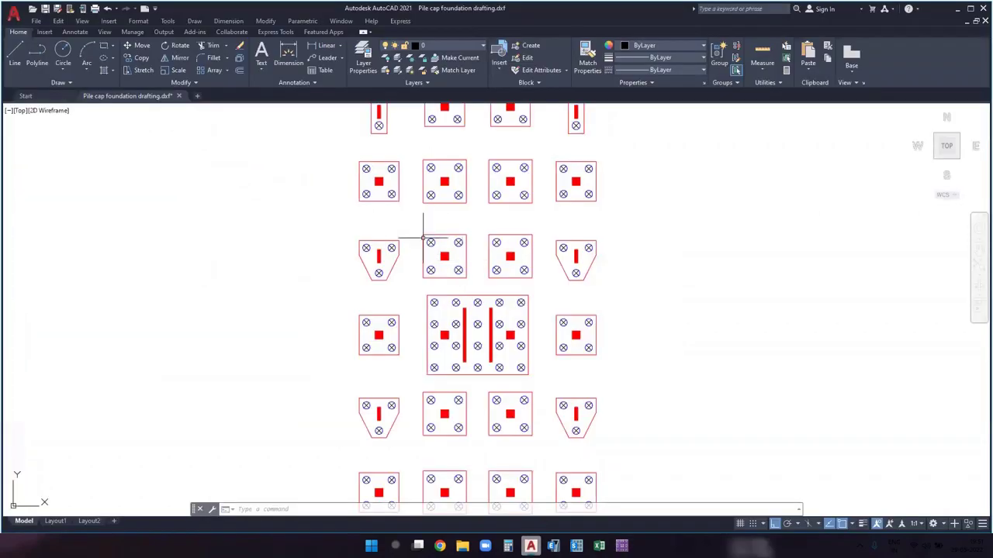
{"action": "scroll", "coordinate": [428, 256], "scroll_direction": "up", "scroll_amount": 6}
{"action": "left_click", "coordinate": [536, 302]}
{"action": "left_click", "coordinate": [476, 295]}
{"action": "key", "text": "Escape"}
{"action": "left_click", "coordinate": [488, 137]}
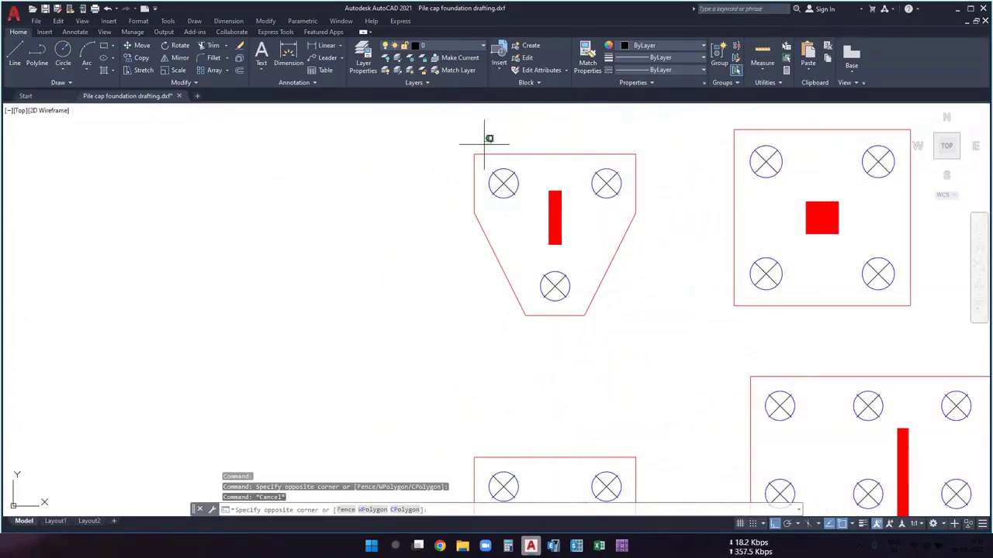
{"action": "left_click", "coordinate": [459, 161]}
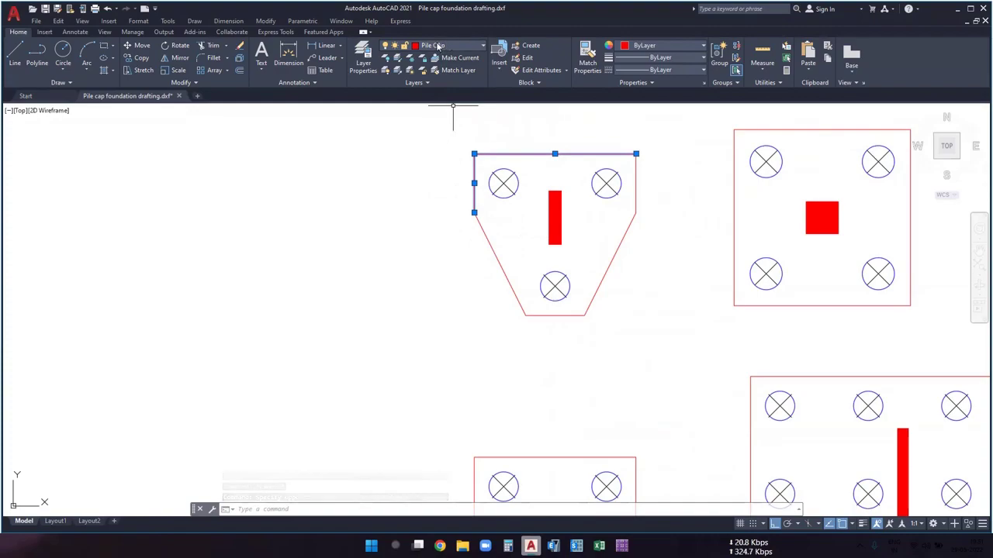
{"action": "key", "text": "Escape"}
{"action": "scroll", "coordinate": [508, 190], "scroll_direction": "up", "scroll_amount": 4}
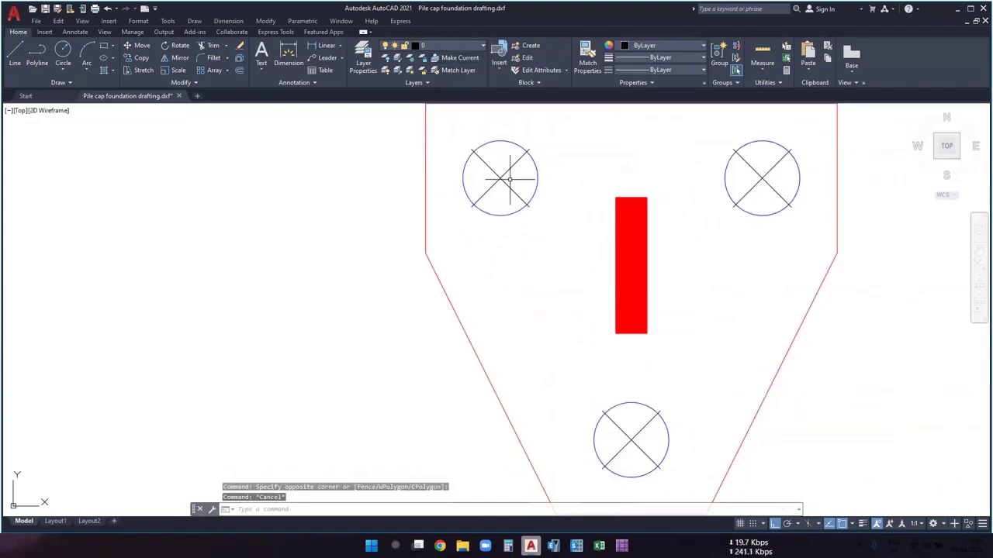
{"action": "left_click_drag", "start_coordinate": [487, 189], "coordinate": [527, 171]}
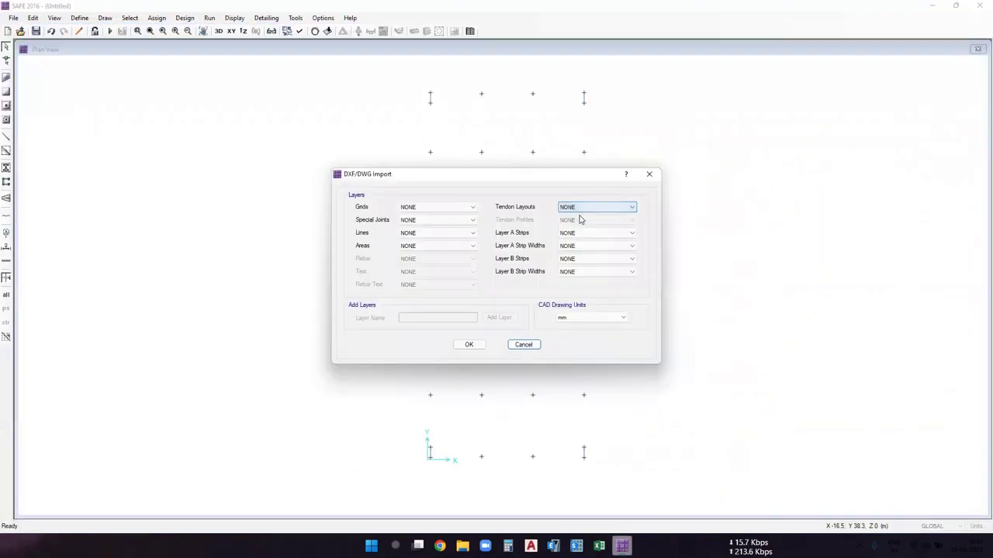
In SAFE's DXF/DWG import settings, assign the Pile CAp layer to lines and the points layer to special joints.
{"action": "left_click", "coordinate": [439, 220]}
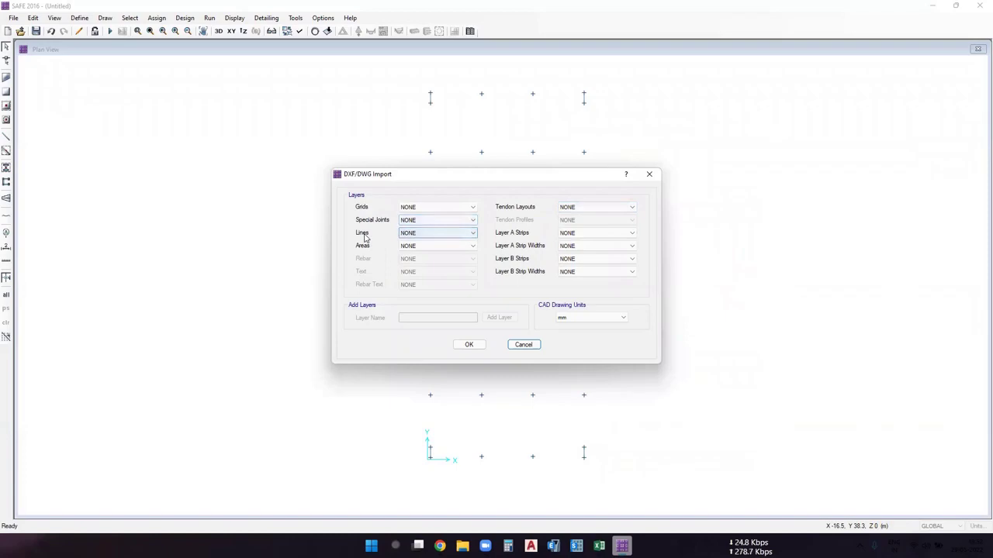
{"action": "left_click", "coordinate": [370, 232]}
{"action": "left_click", "coordinate": [435, 234]}
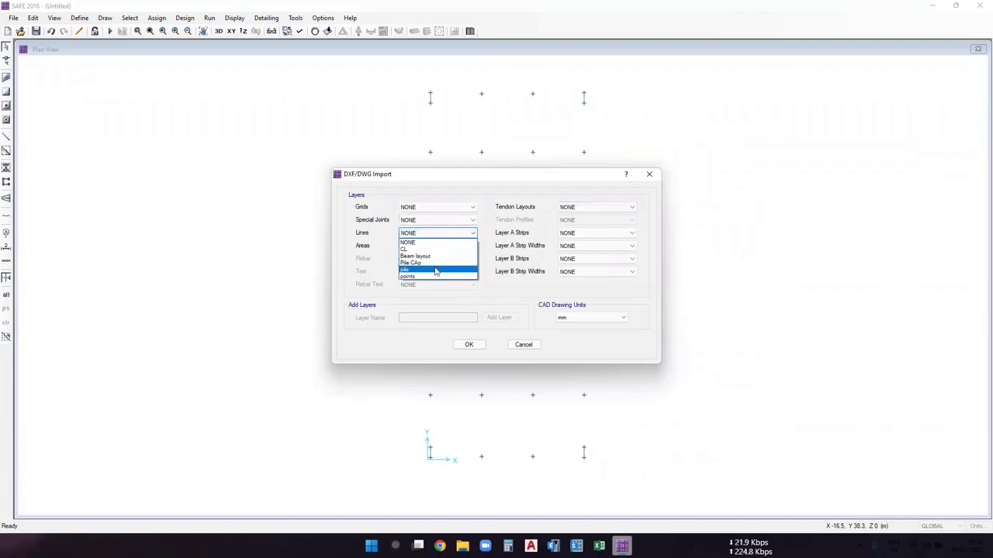
{"action": "left_click", "coordinate": [426, 264]}
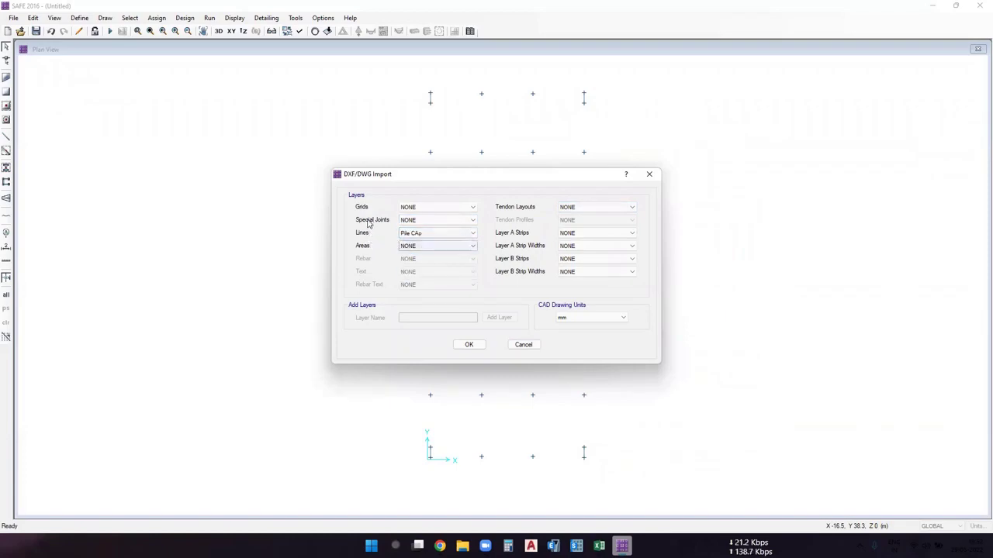
{"action": "left_click", "coordinate": [423, 221]}
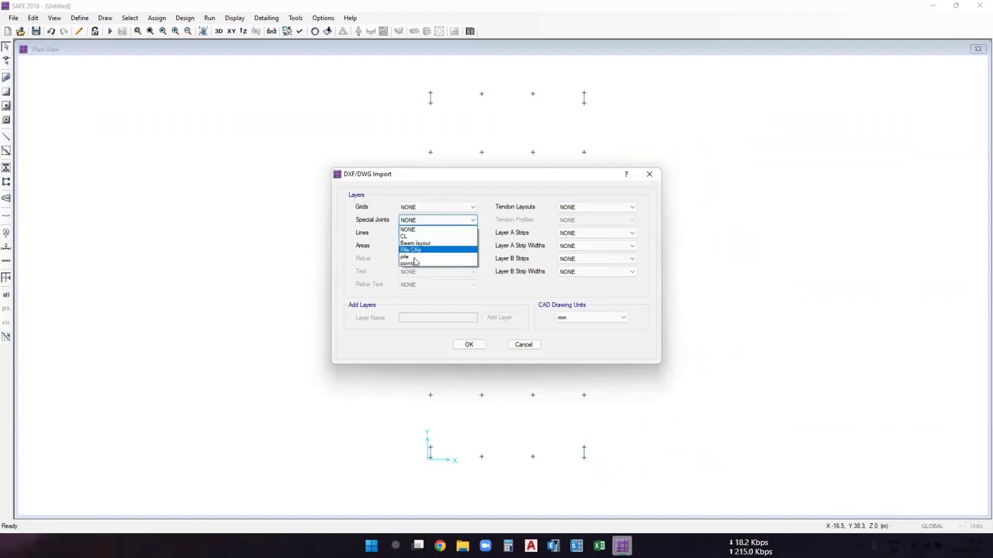
{"action": "left_click", "coordinate": [442, 262]}
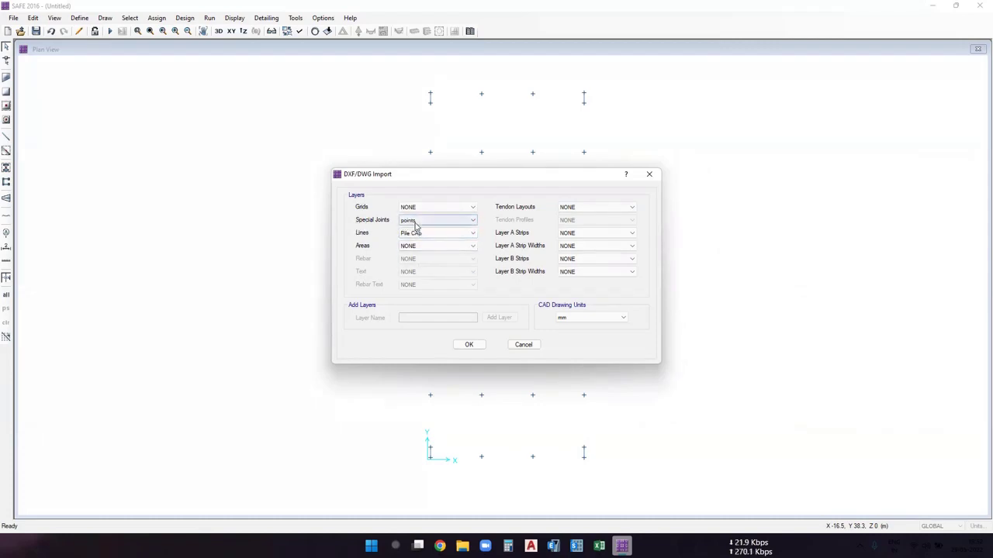
{"action": "left_click", "coordinate": [412, 221]}
{"action": "left_click", "coordinate": [391, 235]}
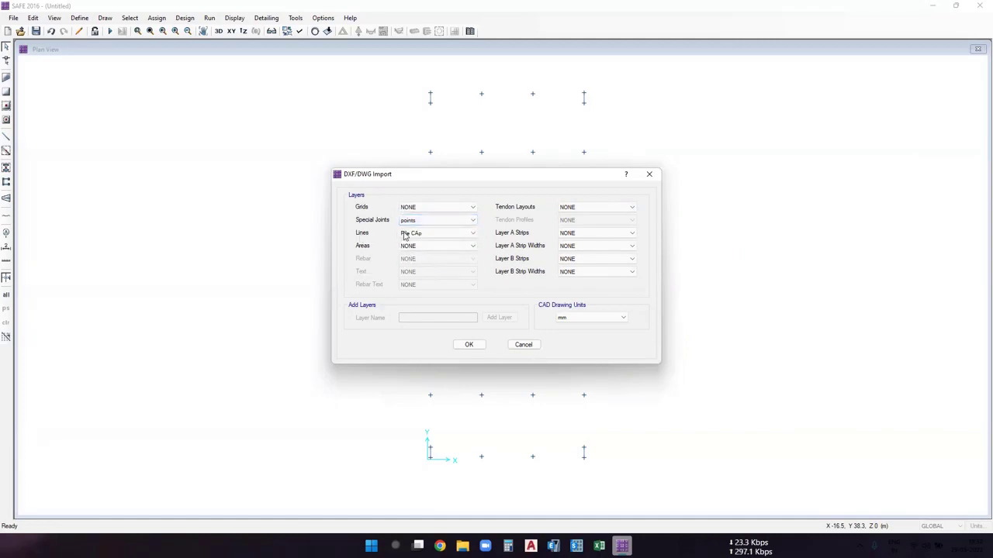
{"action": "left_click", "coordinate": [404, 237]}
{"action": "left_click", "coordinate": [526, 283]}
{"action": "left_click", "coordinate": [574, 317]}
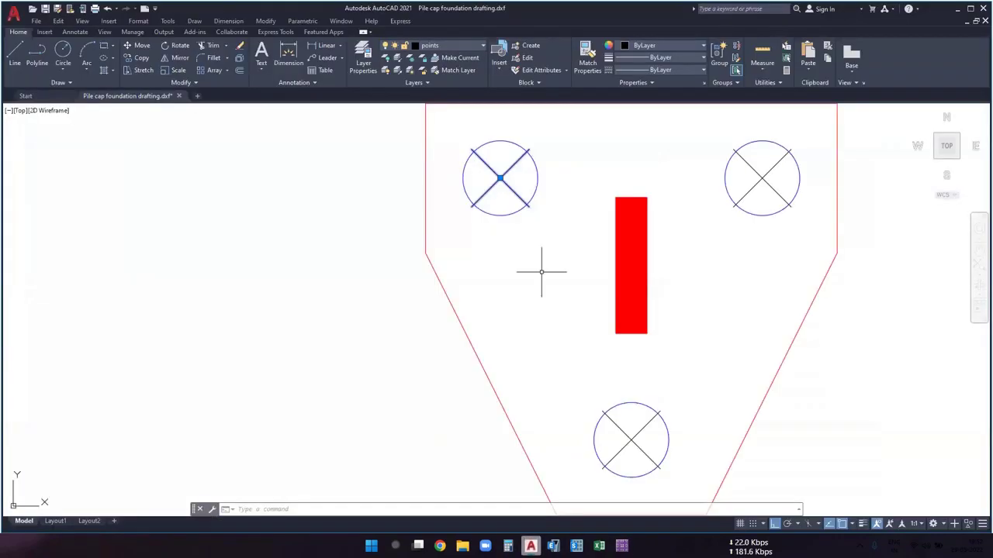
Switch to AutoCAD and measure the length of the three-pile cap's upper edge to check the drawing units.
{"action": "scroll", "coordinate": [538, 271], "scroll_direction": "down", "scroll_amount": 5}
{"action": "scroll", "coordinate": [543, 253], "scroll_direction": "up", "scroll_amount": 2}
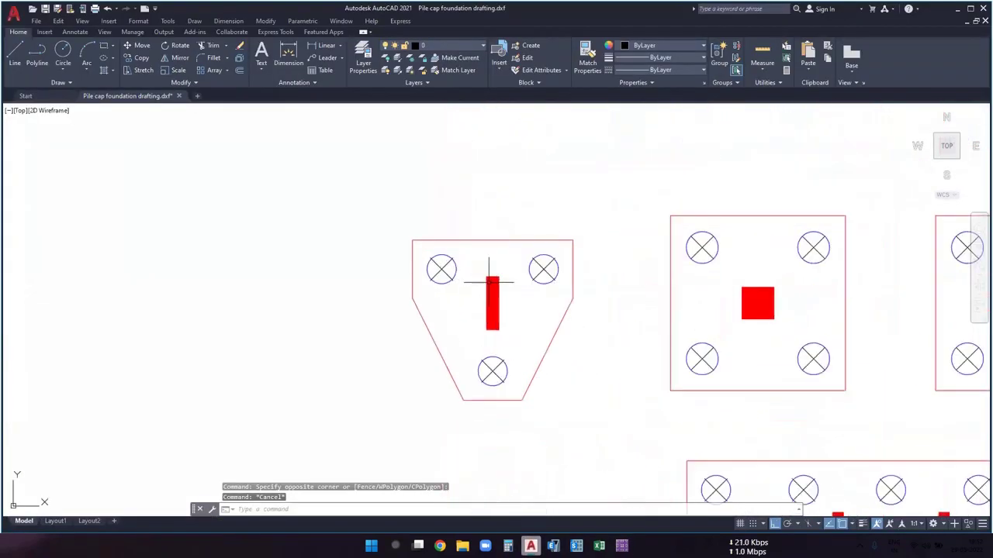
{"action": "type", "text": "ist"}
{"action": "key", "text": "Return"}
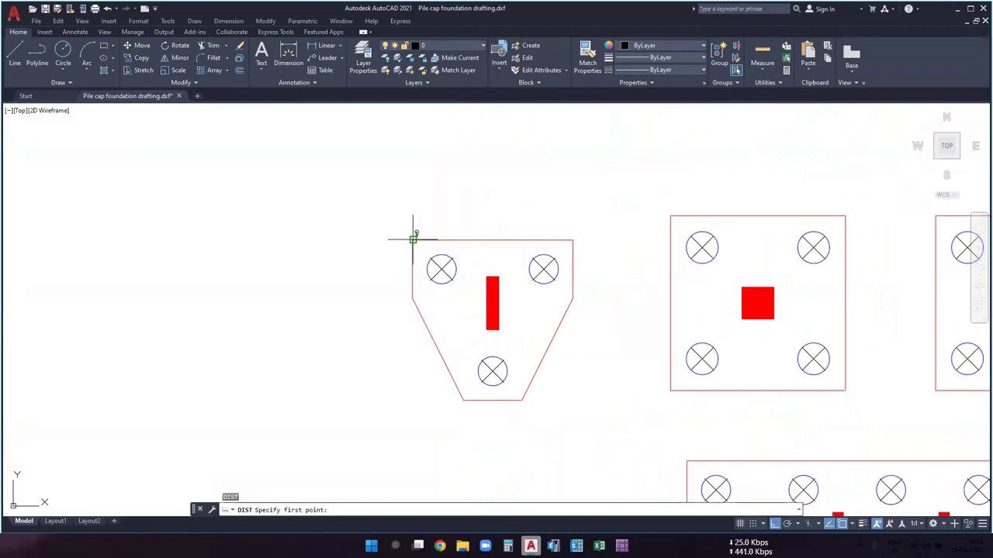
{"action": "left_click", "coordinate": [412, 240]}
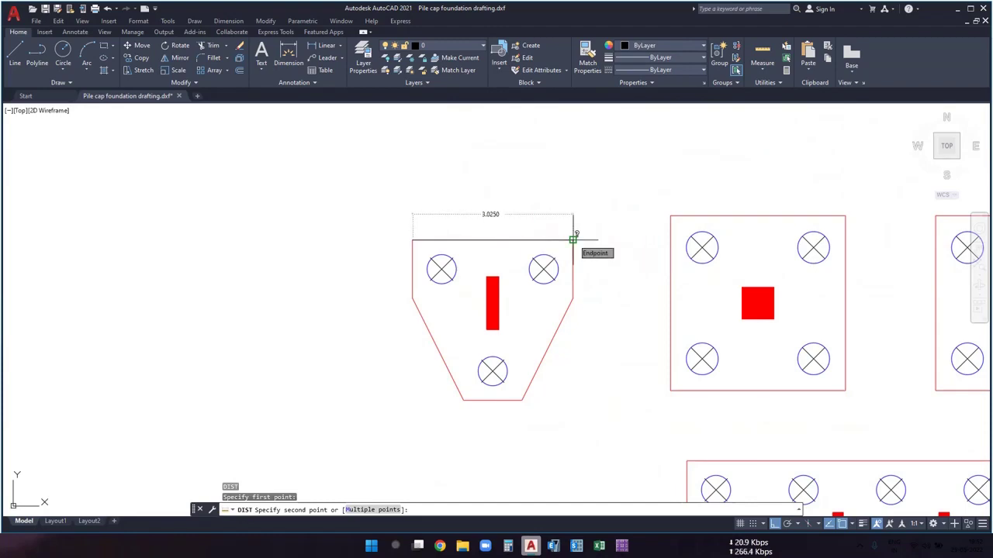
{"action": "key", "text": "Escape"}
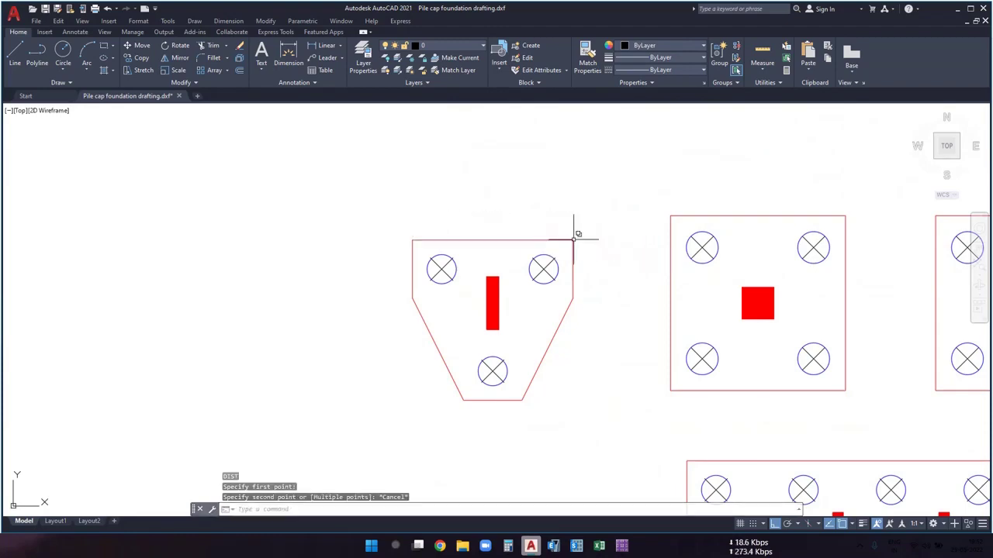
{"action": "key", "text": "Return"}
{"action": "left_click", "coordinate": [413, 241]}
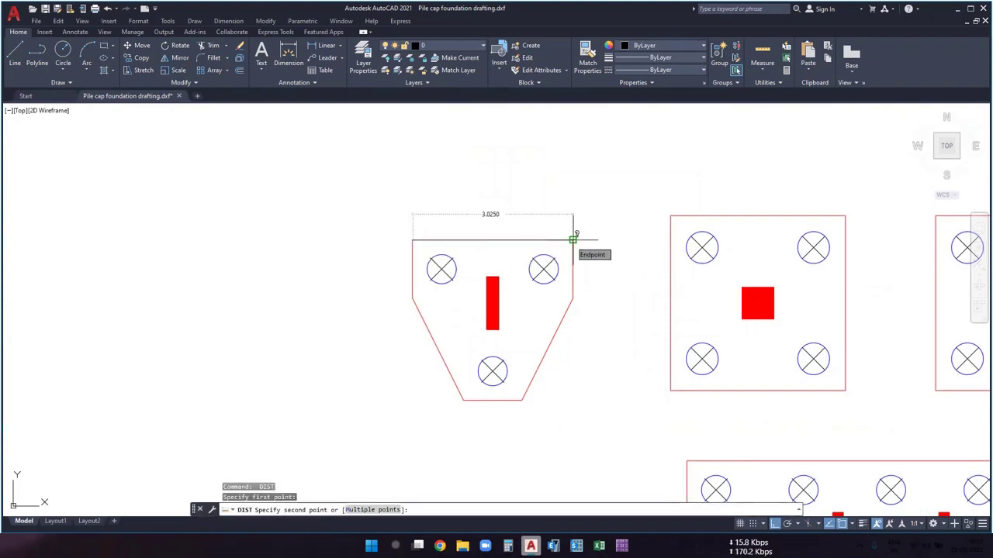
{"action": "key", "text": "Escape"}
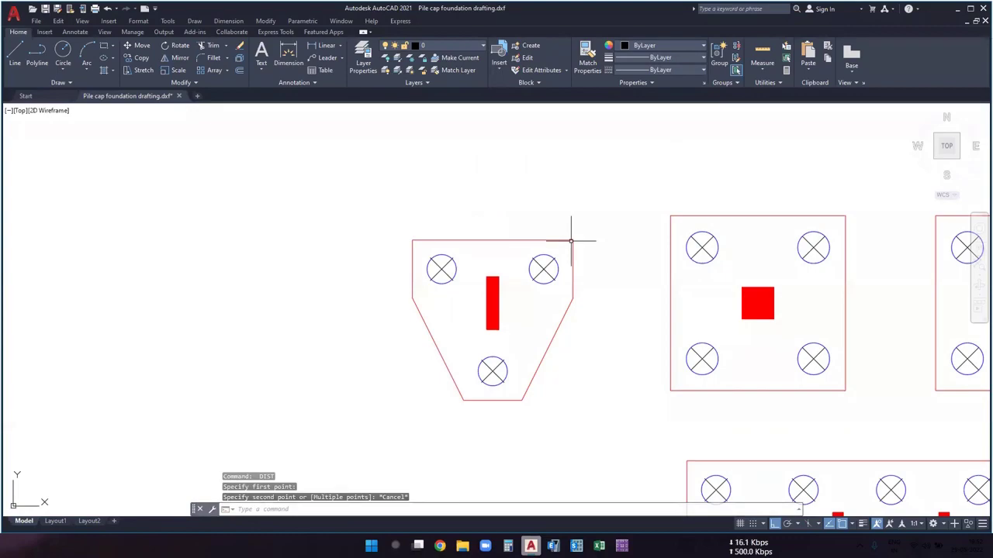
Return to SAFE, set the CAD drawing units to m and import the pile cap layout.
{"action": "left_click", "coordinate": [955, 8]}
{"action": "left_click", "coordinate": [586, 318]}
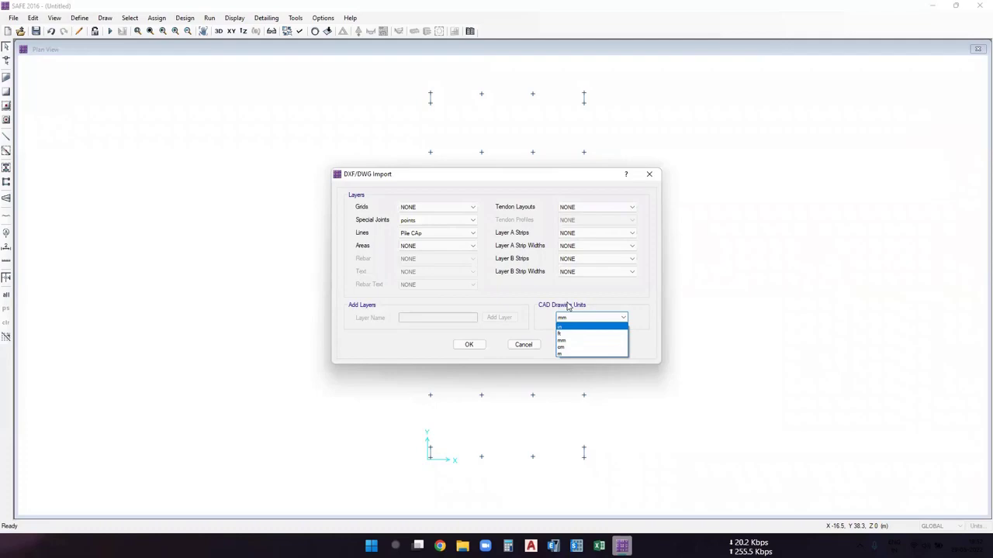
{"action": "left_click", "coordinate": [565, 355]}
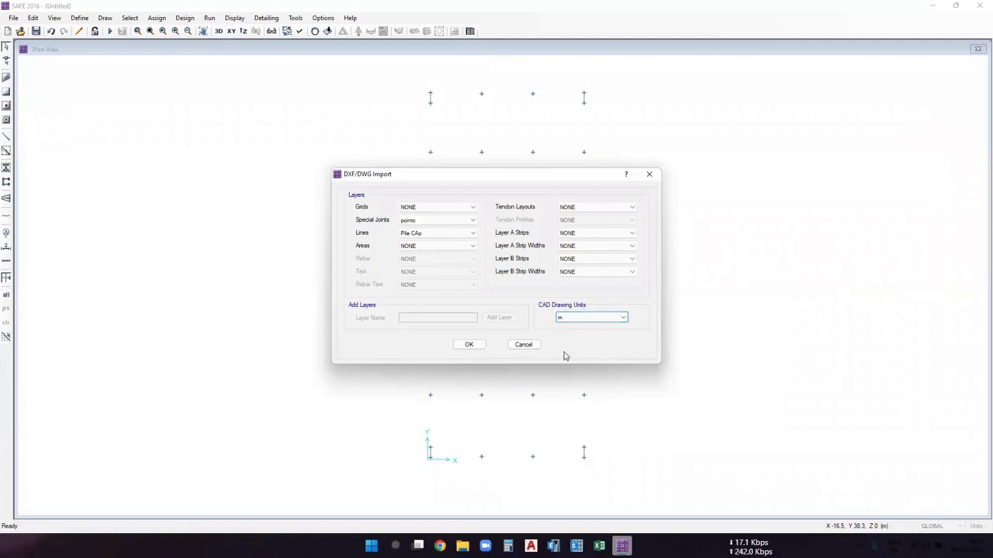
{"action": "left_click", "coordinate": [469, 344]}
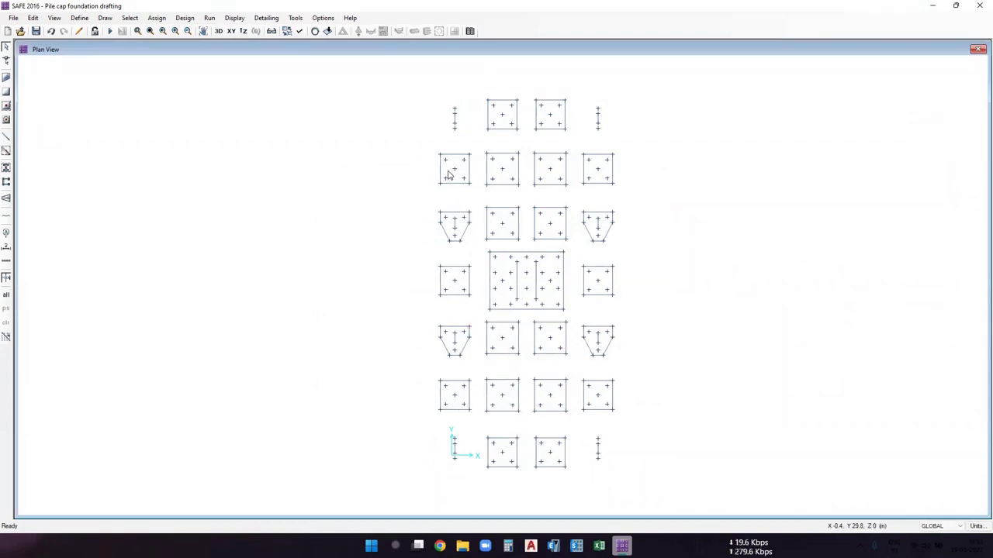
Window-select the imported points and line at the two-pile cap in the plan's upper-left corner.
{"action": "scroll", "coordinate": [438, 107], "scroll_direction": "up", "scroll_amount": 1}
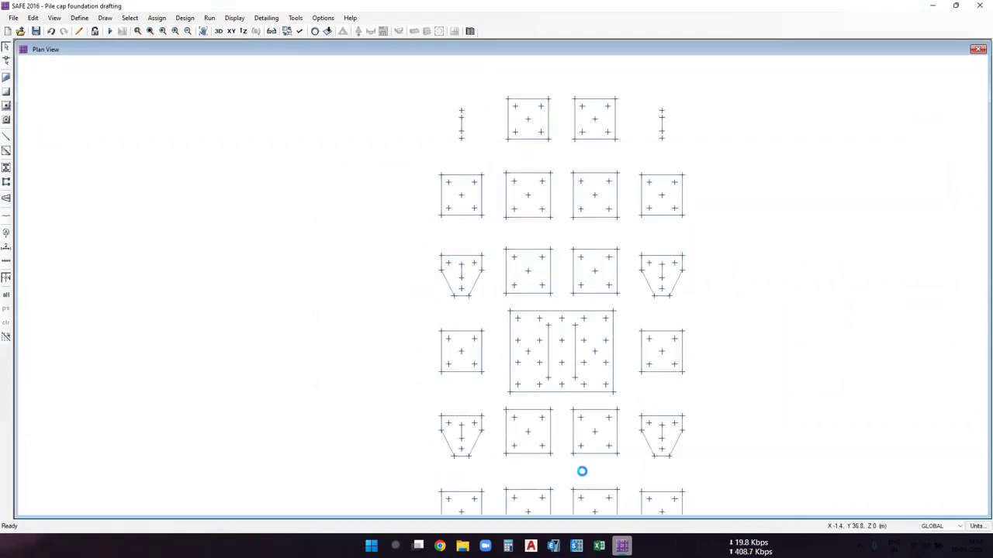
{"action": "left_click", "coordinate": [452, 101]}
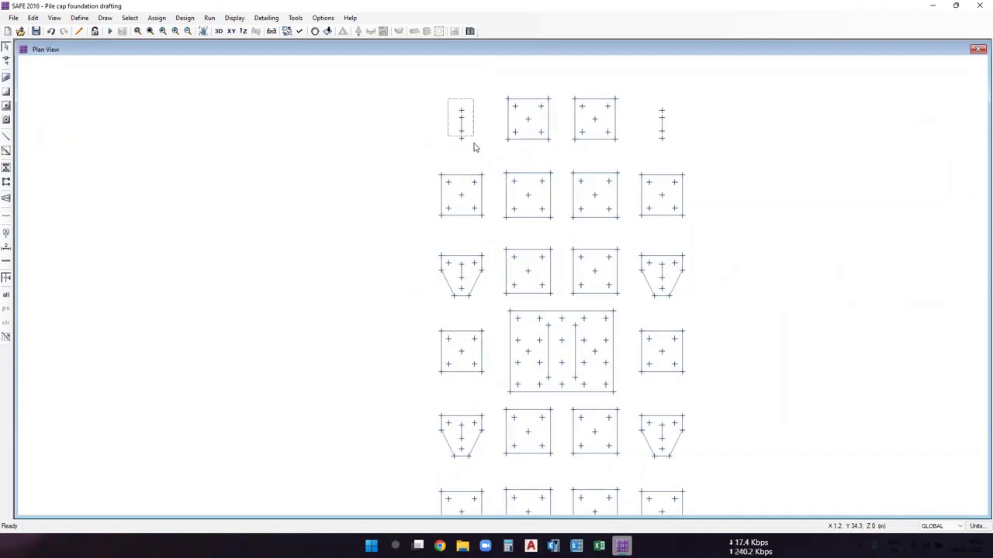
{"action": "key", "text": "Delete"}
Switch to the Pile cap foundation drafting.dwg drawing in AutoCAD and regenerate the model with REGEN.
{"action": "key", "text": "alt+Tab"}
{"action": "scroll", "coordinate": [373, 186], "scroll_direction": "up", "scroll_amount": 2}
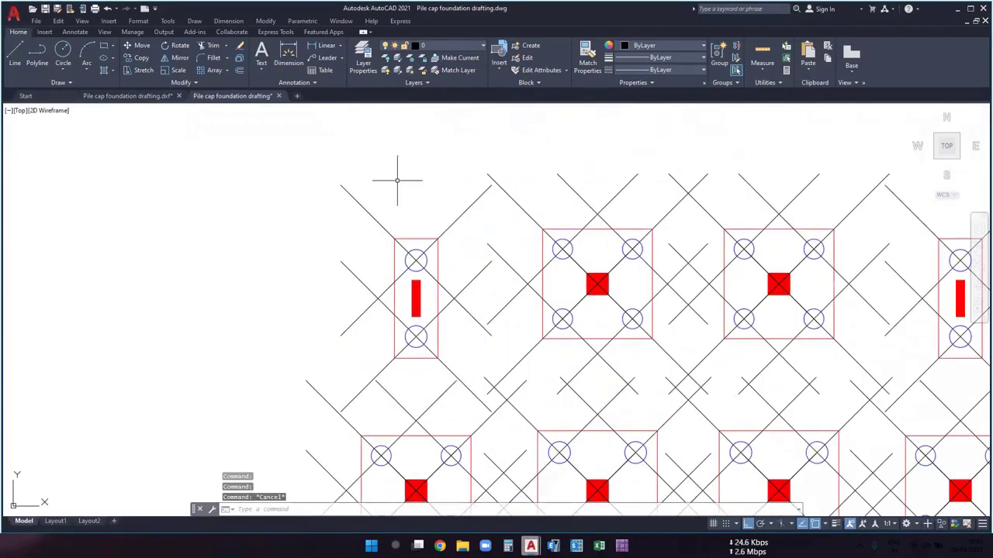
{"action": "left_click", "coordinate": [434, 227]}
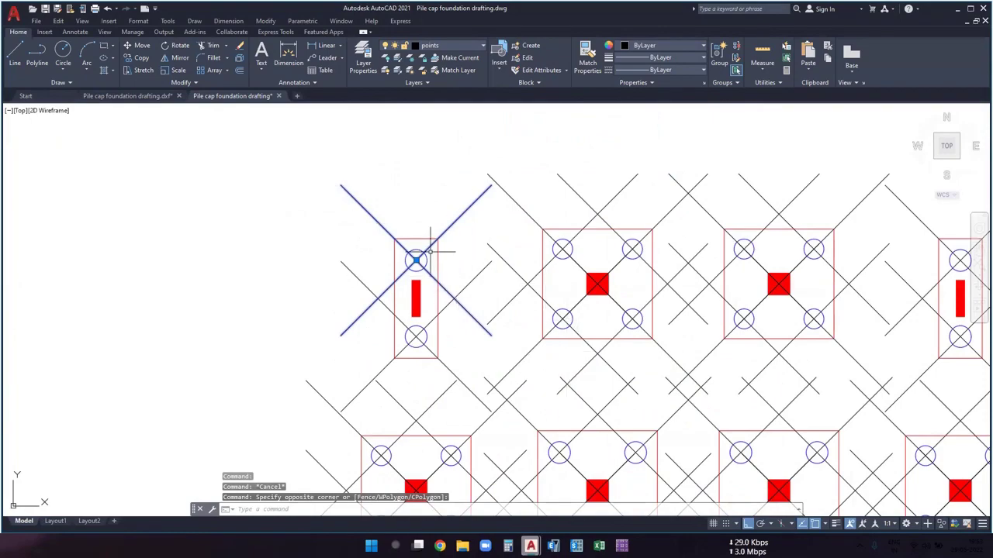
{"action": "key", "text": "Escape"}
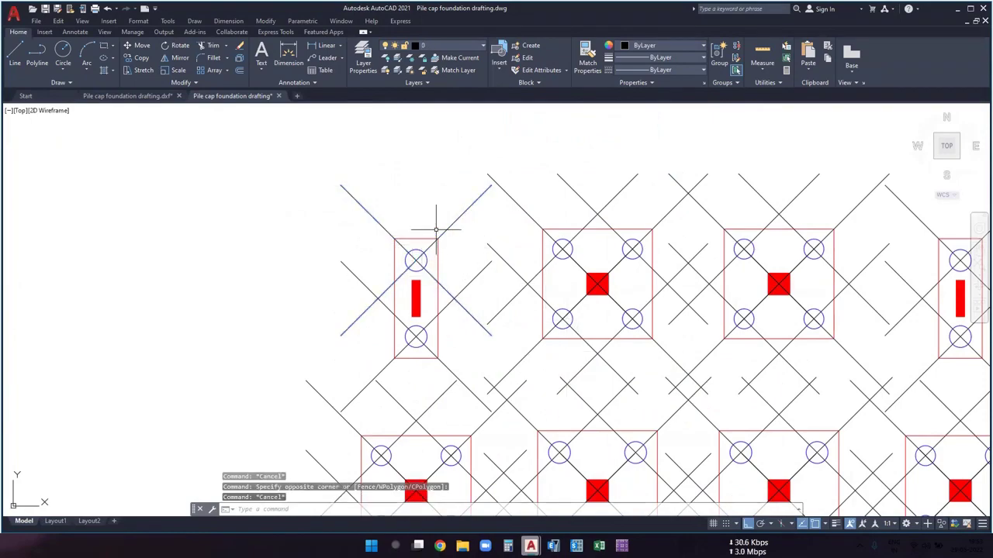
{"action": "type", "text": "ge"}
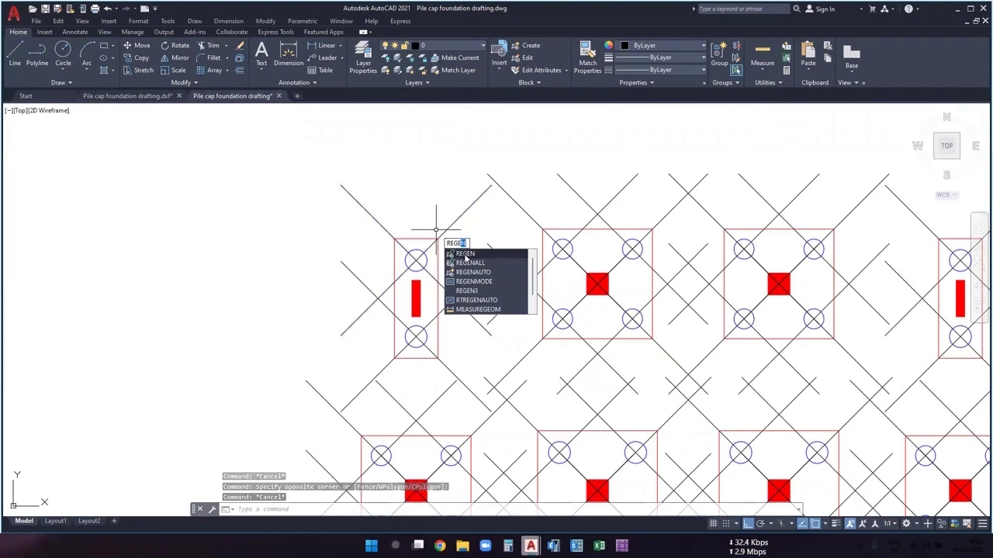
{"action": "left_click", "coordinate": [463, 255]}
{"action": "middle_click_drag", "start_coordinate": [476, 337], "coordinate": [472, 260]}
{"action": "key", "text": "Escape"}
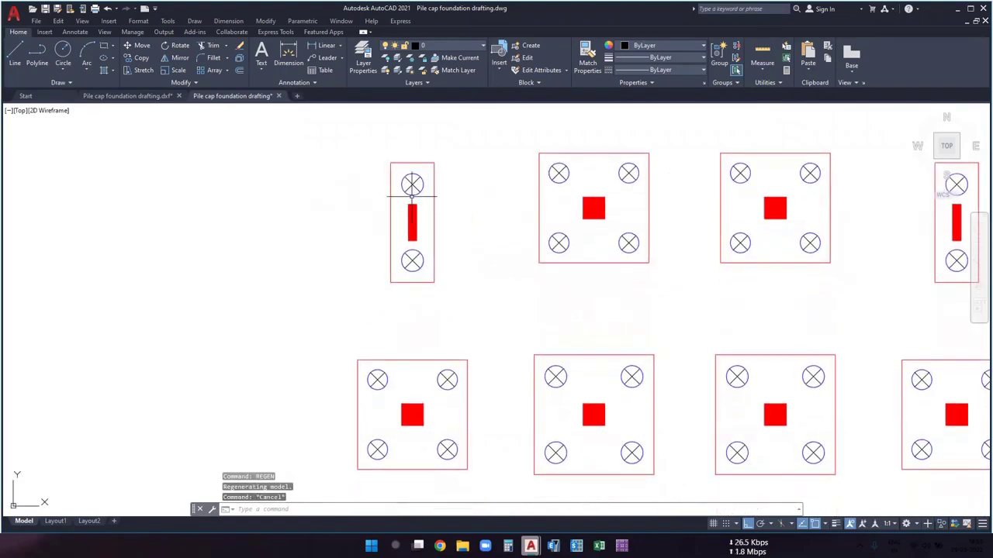
Examine how the upper-left two-pile cap outline is drawn compared with the separate edges of the neighbouring four-pile cap.
{"action": "left_click", "coordinate": [410, 189]}
{"action": "scroll", "coordinate": [406, 161], "scroll_direction": "up", "scroll_amount": 2}
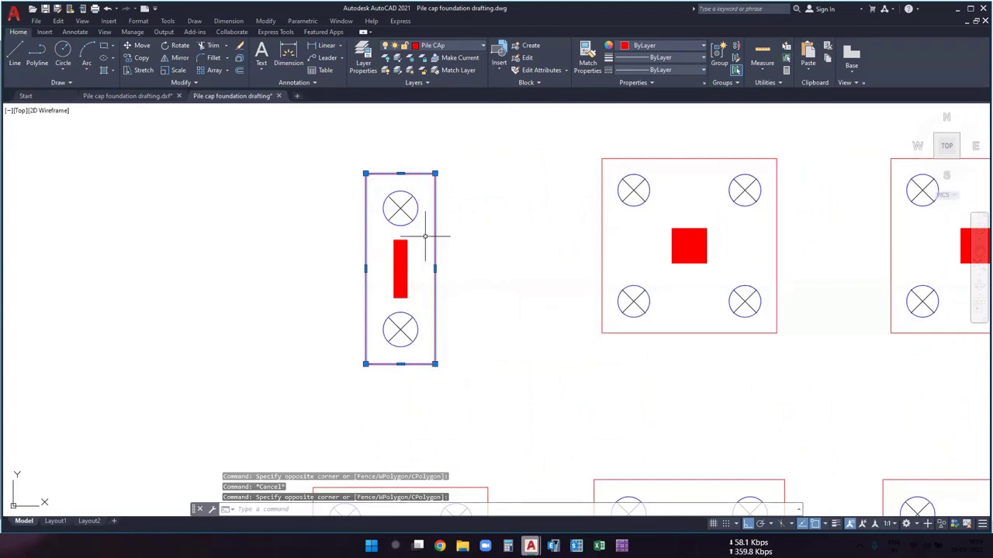
{"action": "key", "text": "Escape"}
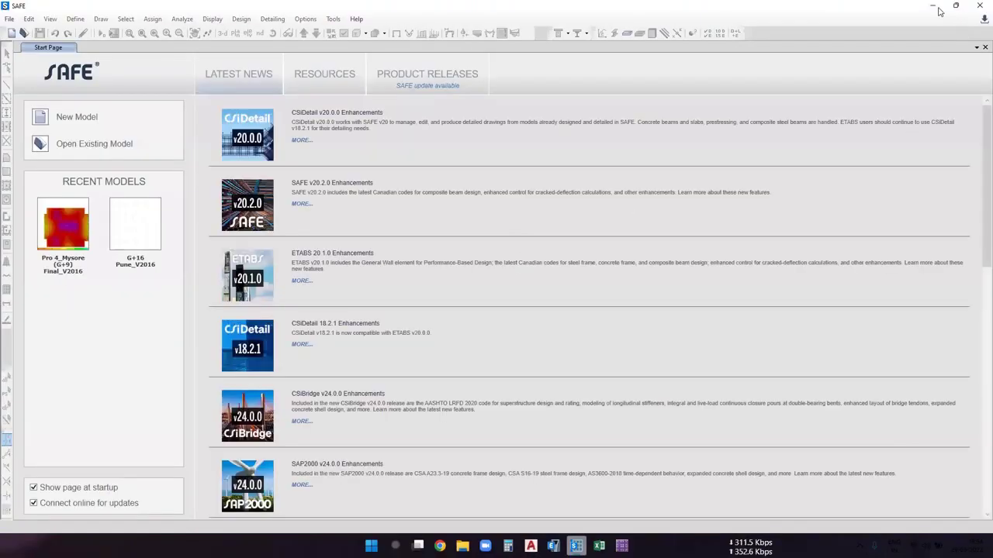
{"action": "left_click", "coordinate": [577, 546]}
{"action": "left_click", "coordinate": [583, 233]}
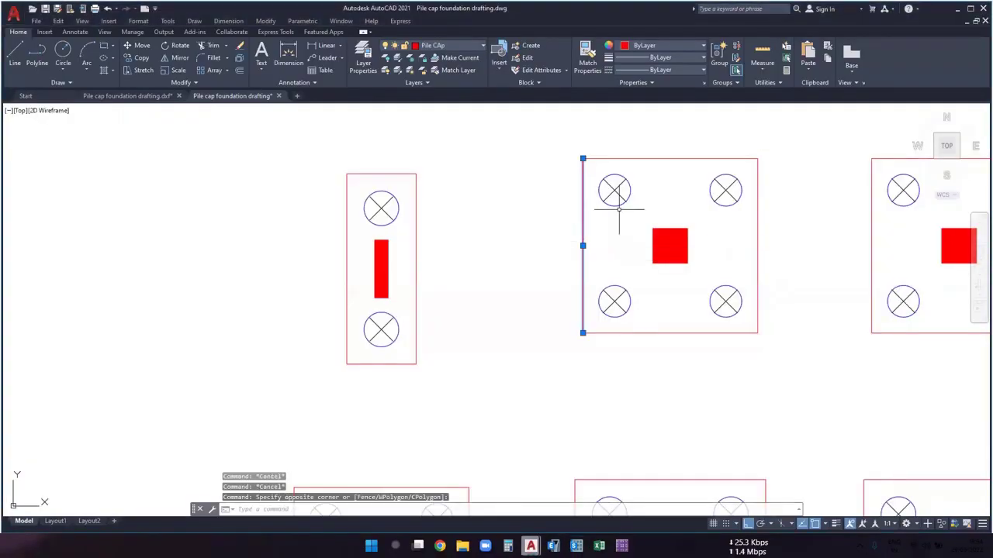
{"action": "left_click", "coordinate": [651, 143]}
{"action": "left_click", "coordinate": [729, 297]}
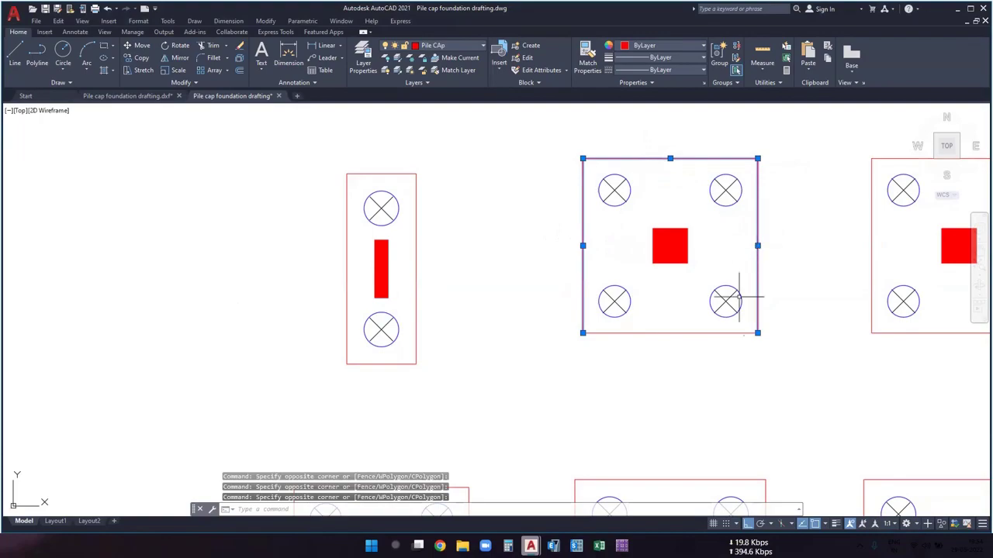
{"action": "left_click", "coordinate": [683, 331]}
{"action": "key", "text": "Escape"}
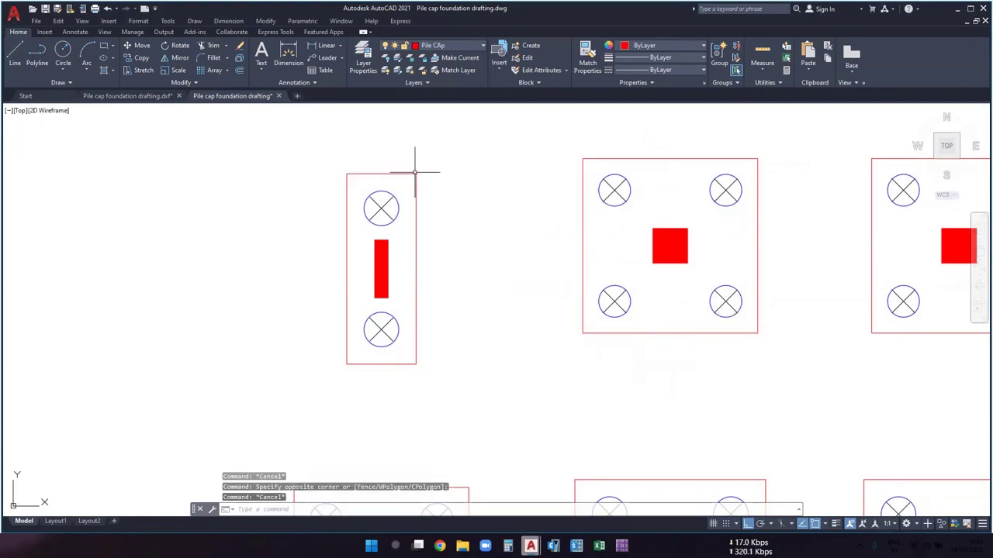
Explode the outlines of the four two-pile caps at the plan's corners into individual lines.
{"action": "left_click", "coordinate": [409, 165]}
{"action": "left_click", "coordinate": [400, 183]}
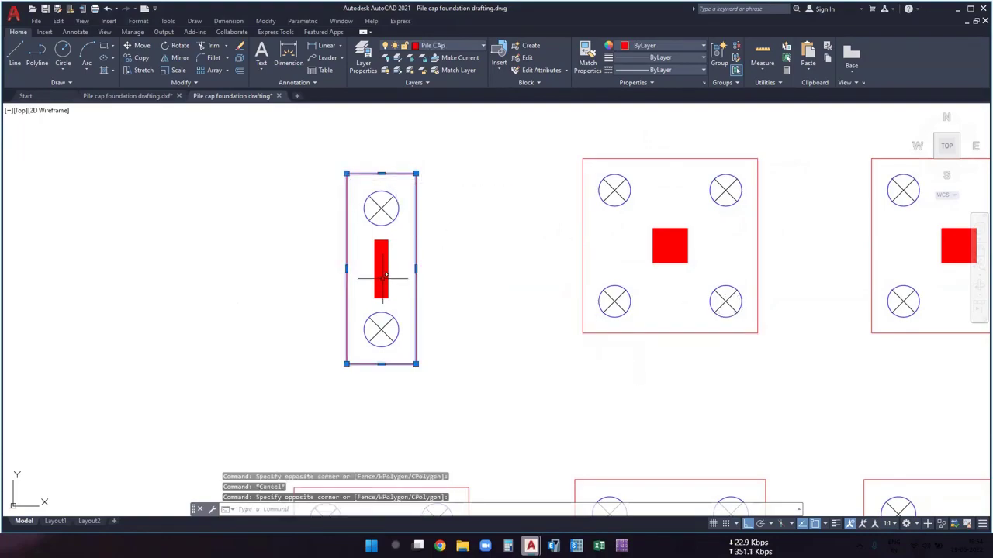
{"action": "scroll", "coordinate": [385, 275], "scroll_direction": "down", "scroll_amount": 3}
{"action": "left_click", "coordinate": [734, 268]}
{"action": "middle_click_drag", "start_coordinate": [768, 362], "coordinate": [734, 310]}
{"action": "scroll", "coordinate": [740, 379], "scroll_direction": "down", "scroll_amount": 3}
{"action": "scroll", "coordinate": [738, 333], "scroll_direction": "up", "scroll_amount": 4}
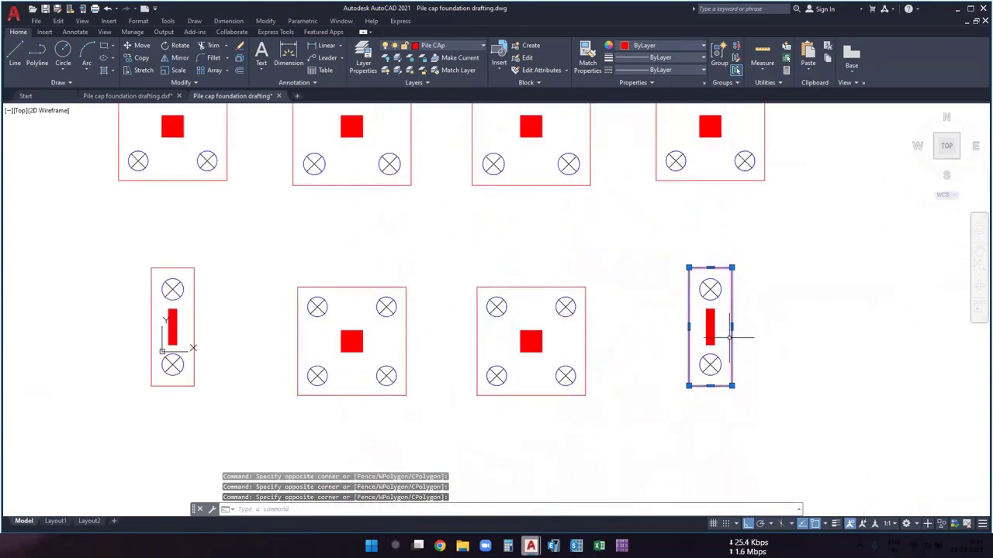
{"action": "left_click", "coordinate": [194, 314]}
{"action": "type", "text": "x"}
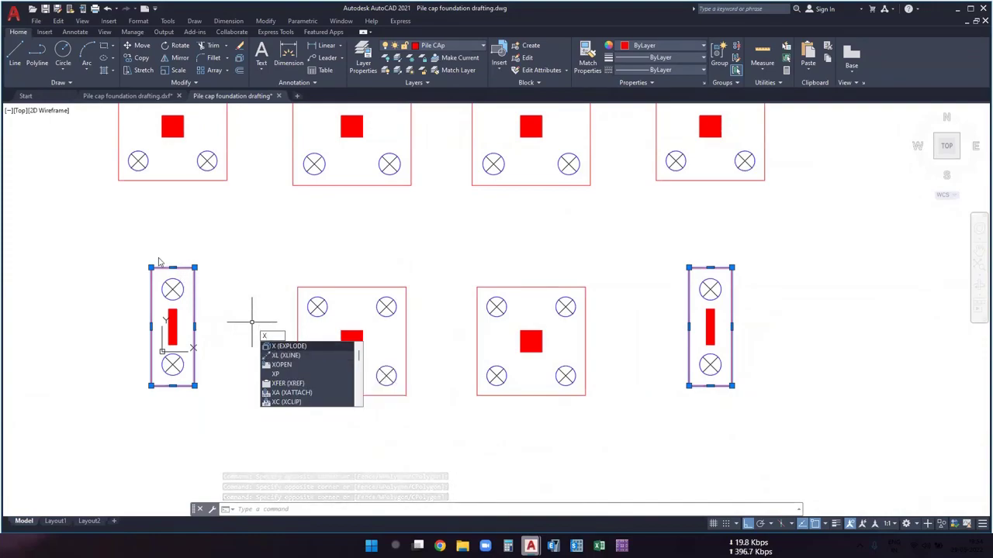
{"action": "key", "text": "Return"}
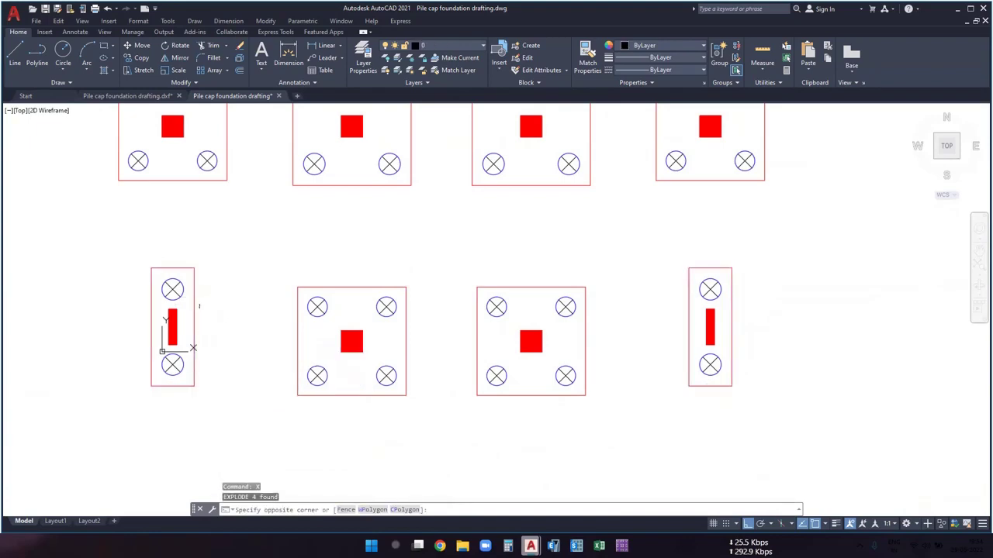
Check the exploded edges of the lower-left two-pile cap by selecting them individually.
{"action": "left_click_drag", "start_coordinate": [204, 309], "coordinate": [191, 324]}
{"action": "key", "text": "Escape"}
{"action": "left_click", "coordinate": [178, 273]}
{"action": "key", "text": "Escape"}
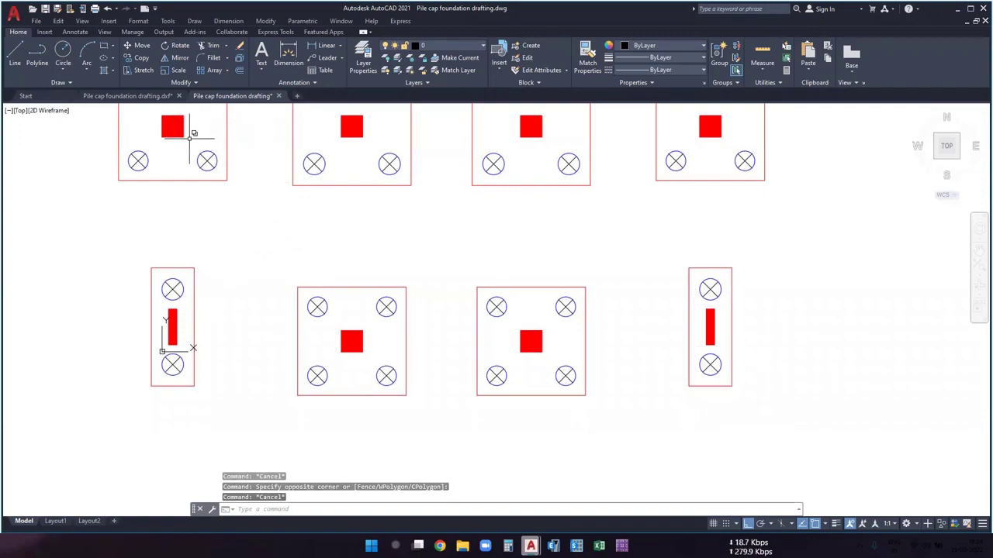
Save the corrected drawing and close the older Pile cap foundation drafting.dxf without saving its changes.
{"action": "key", "text": "ctrl+s"}
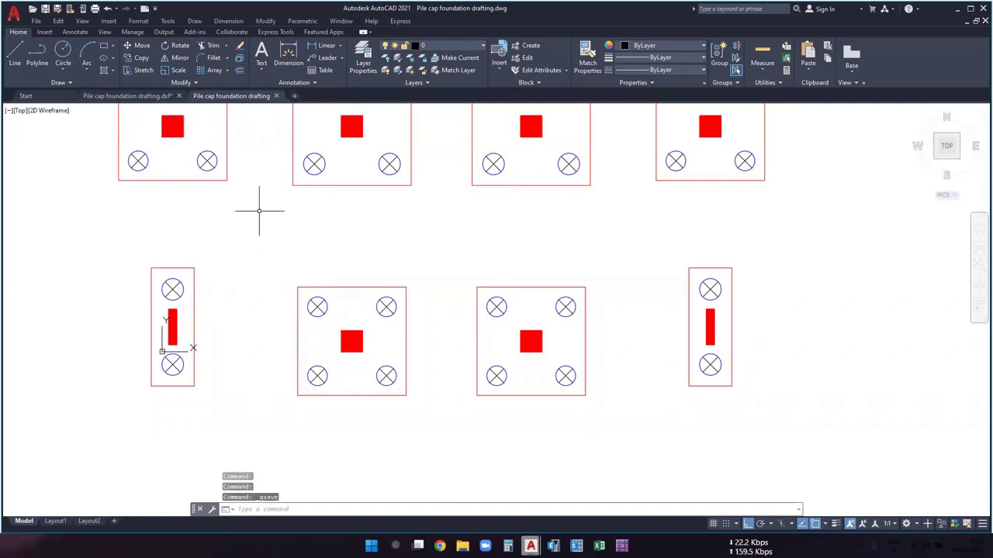
{"action": "left_click", "coordinate": [178, 95]}
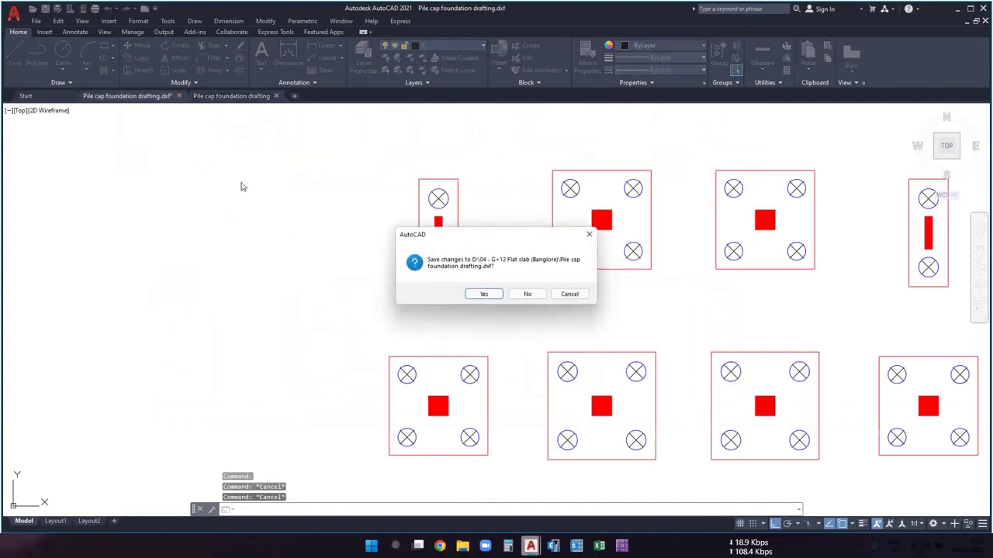
{"action": "left_click", "coordinate": [529, 294]}
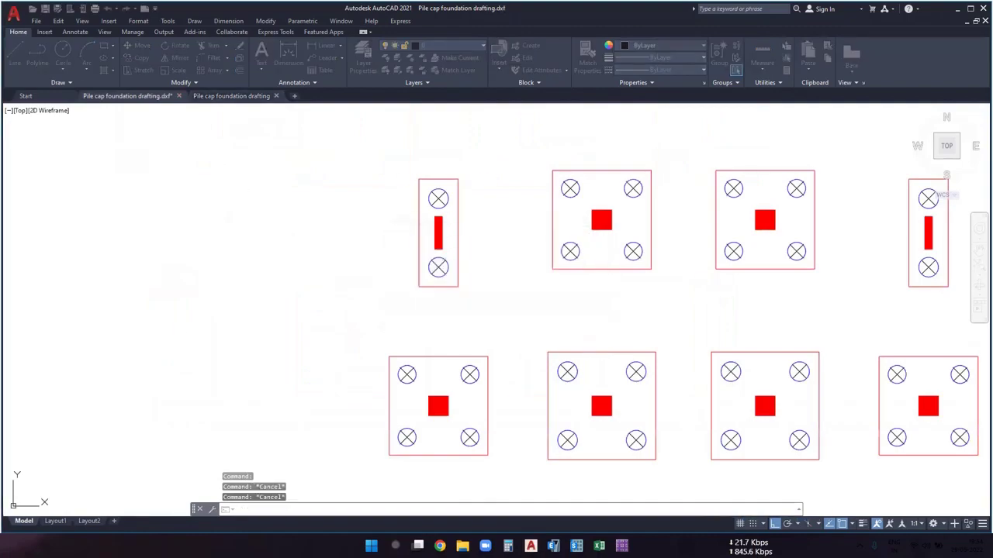
Save the drawing in the Safe folder as Pile cap foundation drafting in AutoCAD 2018 DXF format.
{"action": "left_click", "coordinate": [13, 13]}
{"action": "left_click", "coordinate": [27, 159]}
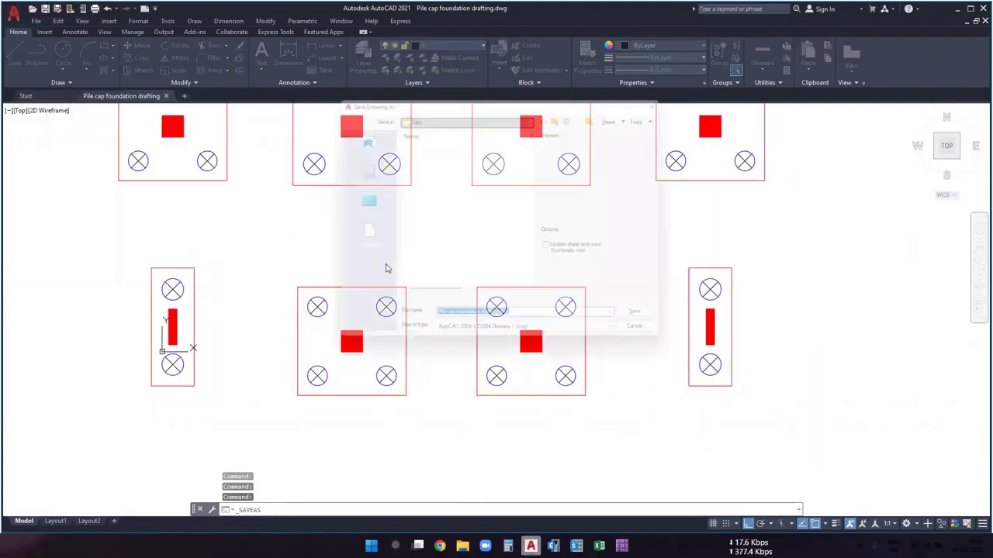
{"action": "left_click", "coordinate": [534, 341]}
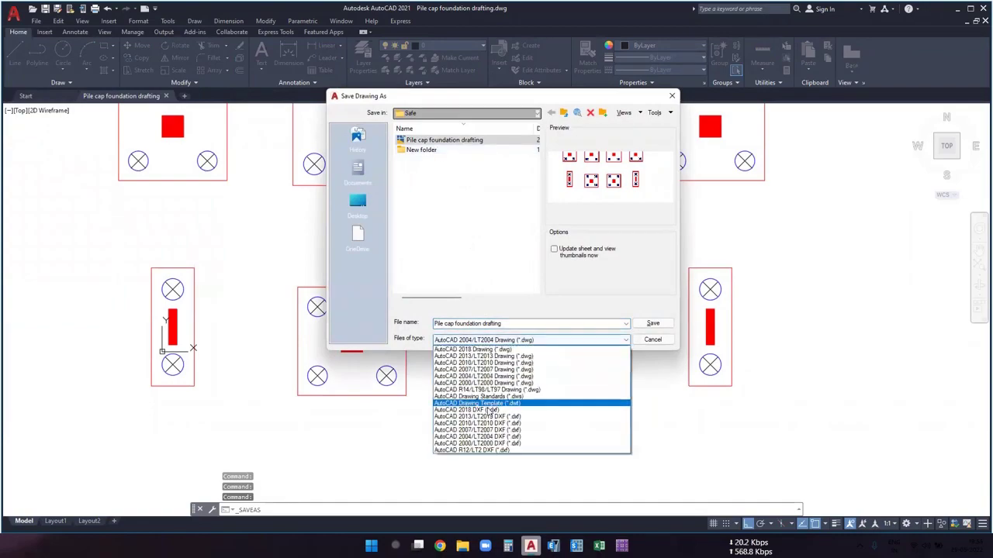
{"action": "left_click", "coordinate": [478, 409]}
{"action": "left_click", "coordinate": [652, 323]}
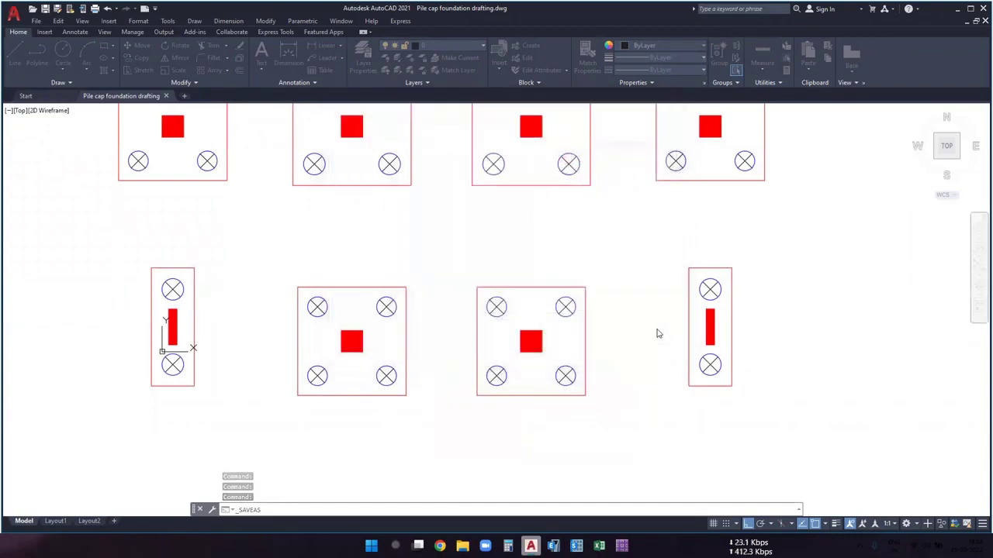
Close the exported DXF drawing without saving again and exit AutoCAD.
{"action": "left_click", "coordinate": [177, 96]}
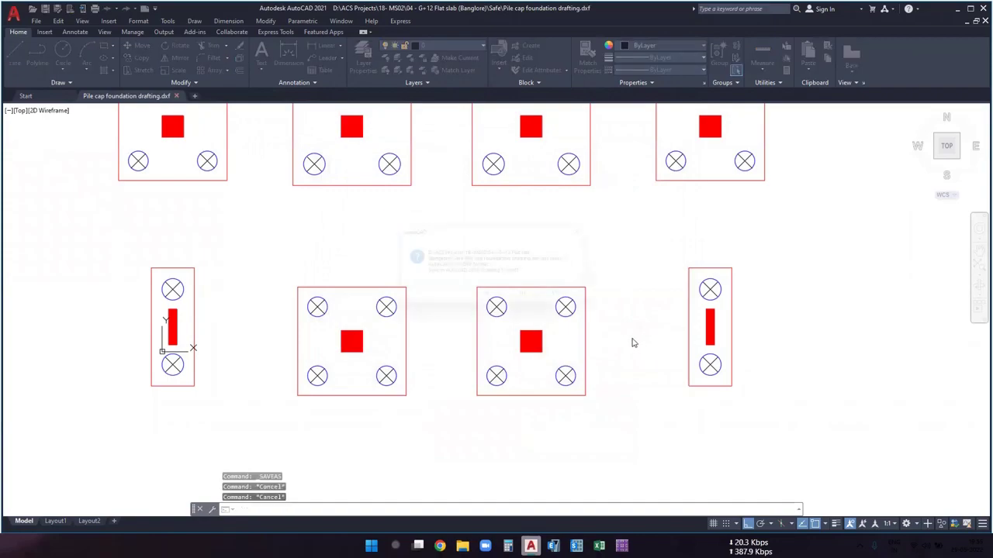
{"action": "left_click", "coordinate": [534, 299]}
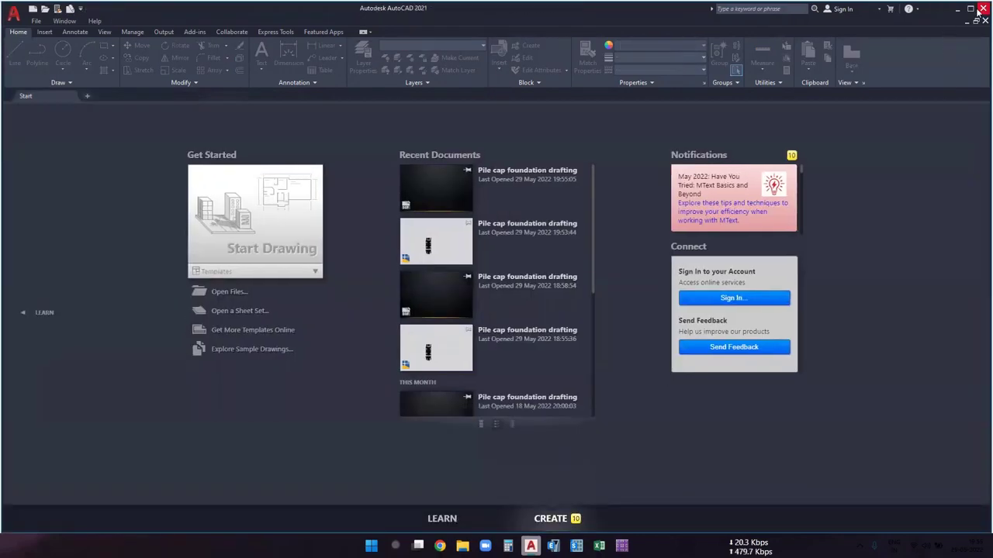
{"action": "left_click", "coordinate": [983, 7]}
Switch to SAFE 2016 and undo the previous pile cap layout import.
{"action": "left_click", "coordinate": [622, 546]}
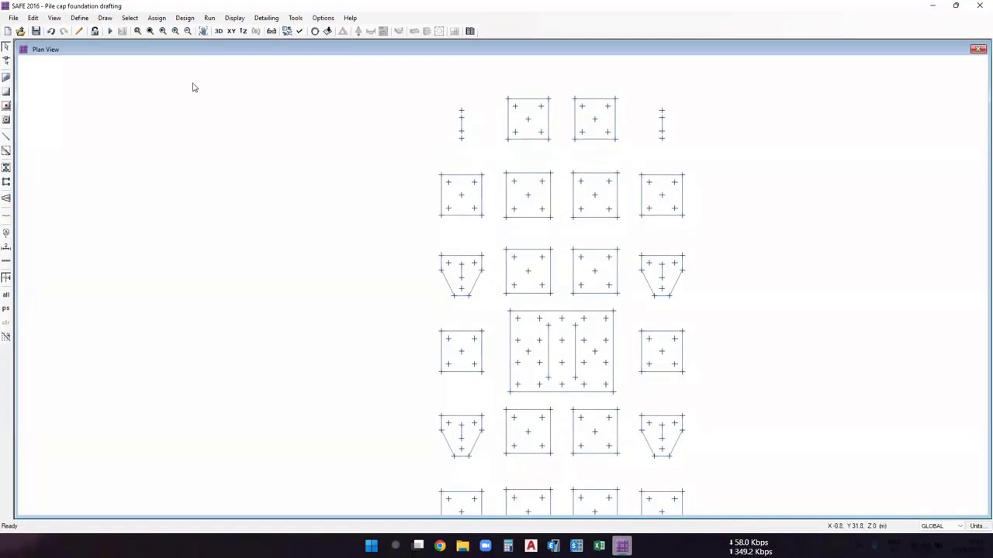
{"action": "left_click", "coordinate": [51, 31]}
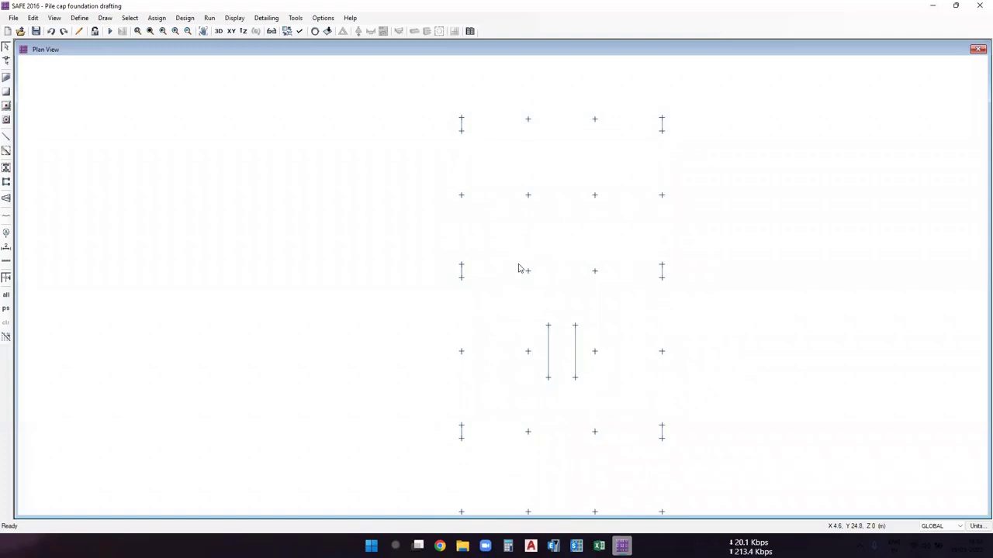
Start a DXF import and open Pile cap foundation drafting from the project's Safe folder.
{"action": "left_click", "coordinate": [12, 19]}
{"action": "mouse_move", "coordinate": [51, 103]}
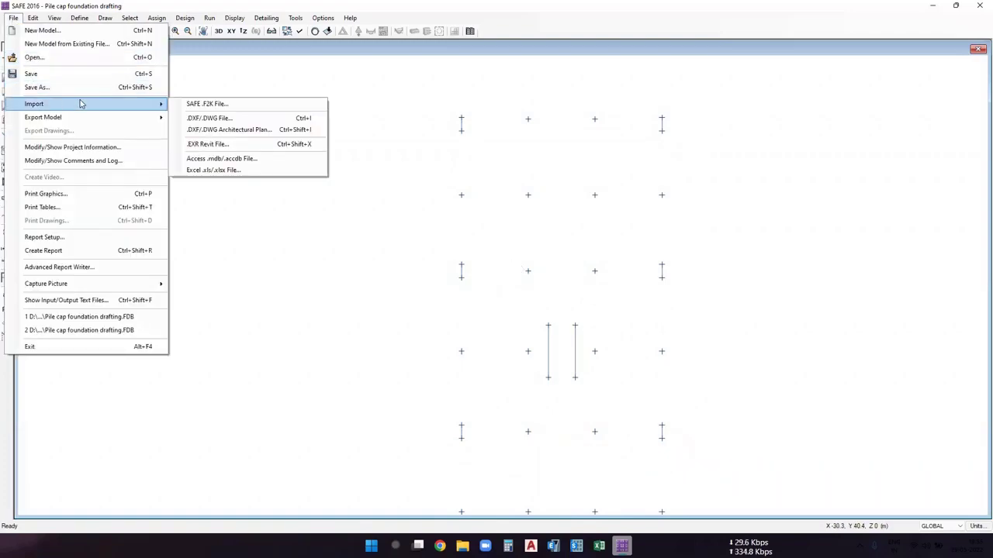
{"action": "left_click", "coordinate": [214, 121]}
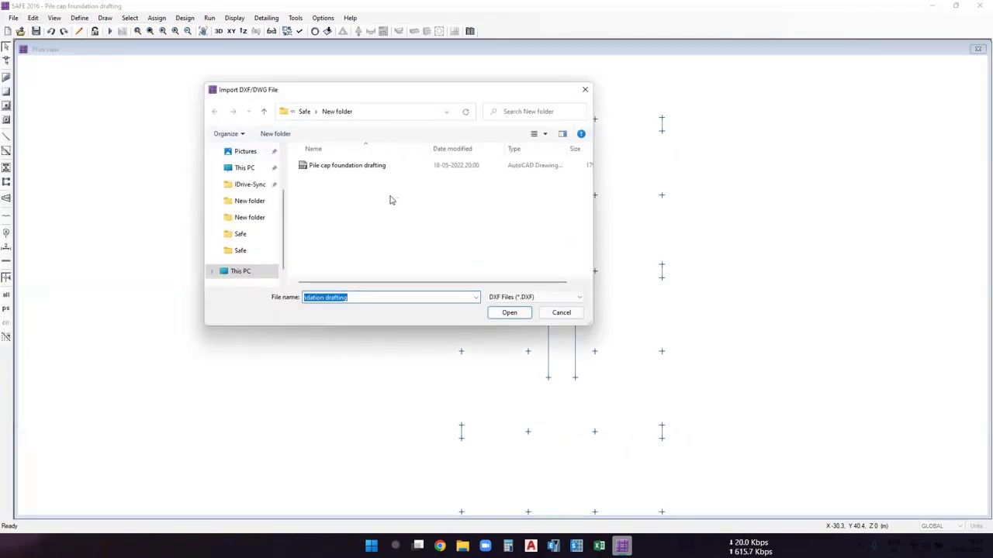
{"action": "left_click", "coordinate": [305, 112]}
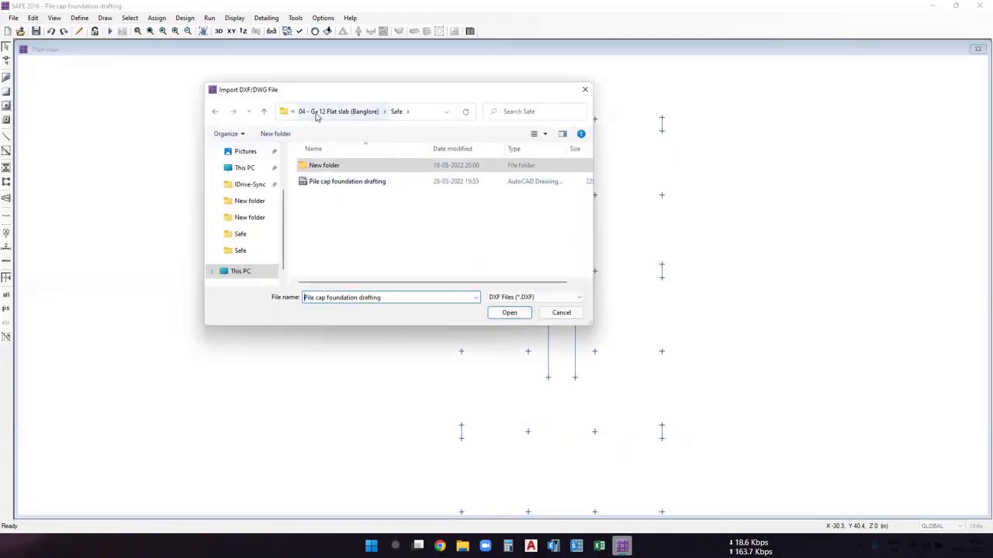
{"action": "key", "text": "alt+Up"}
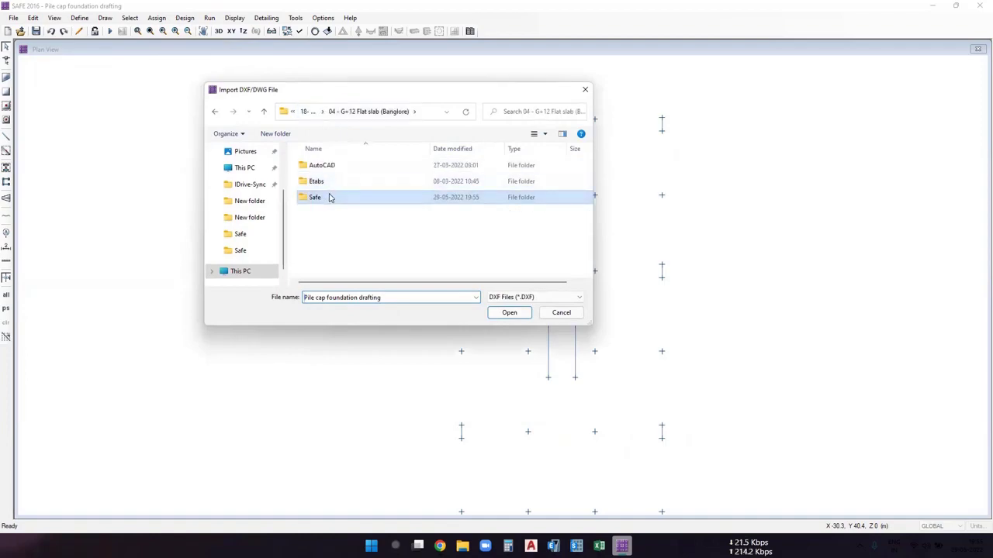
{"action": "double_click", "coordinate": [329, 198]}
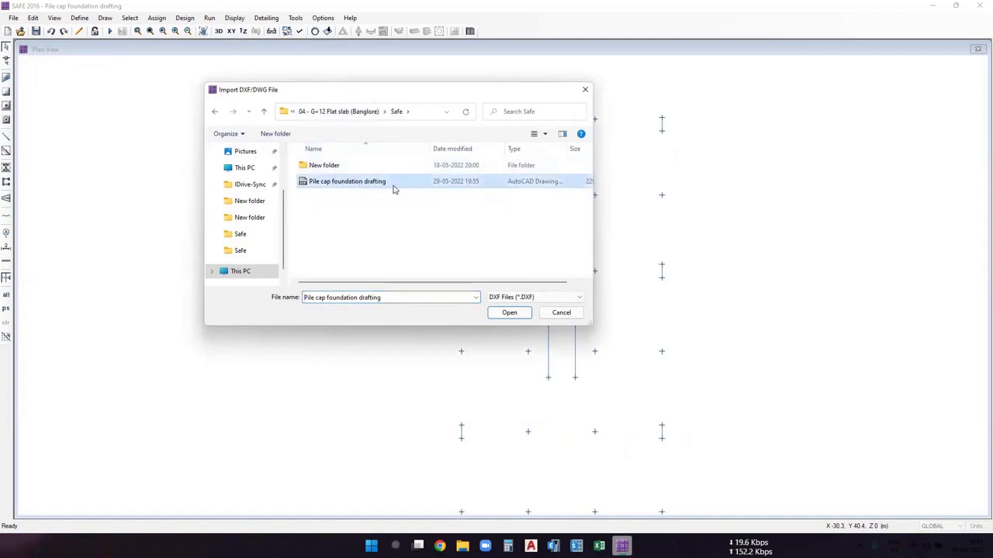
{"action": "left_click", "coordinate": [509, 313]}
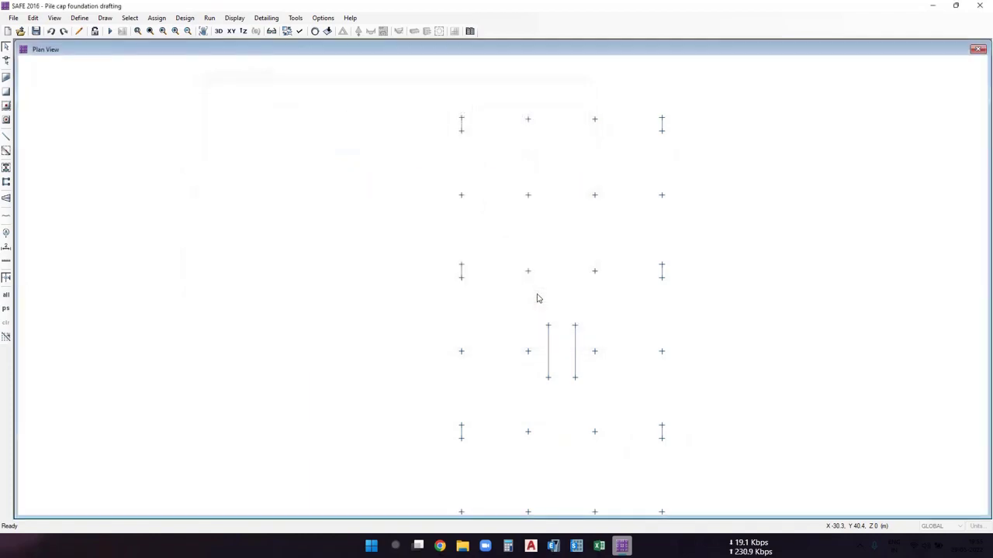
Import the layout with layer Pile CAp as lines, layer points as special joints and CAD drawing units in m.
{"action": "left_click", "coordinate": [416, 234]}
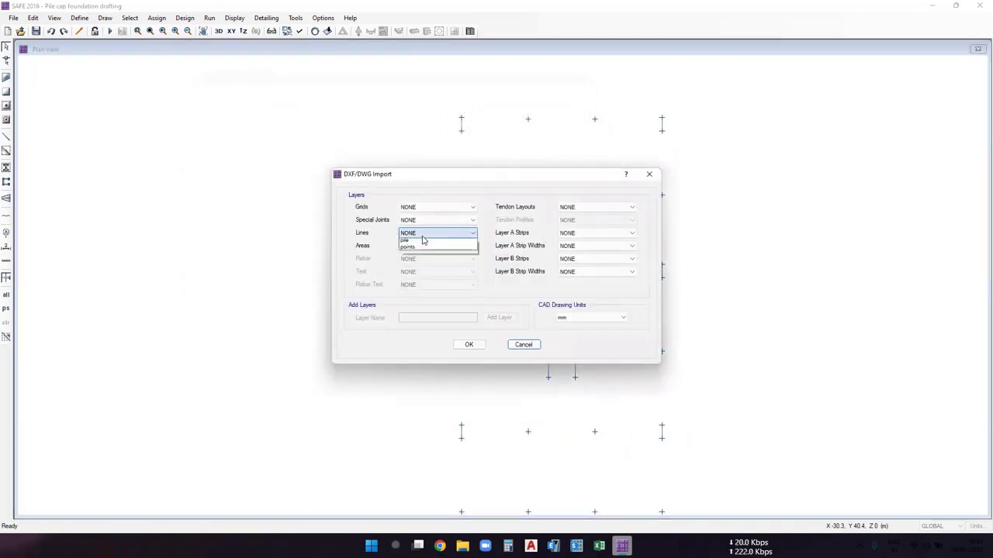
{"action": "left_click", "coordinate": [421, 267]}
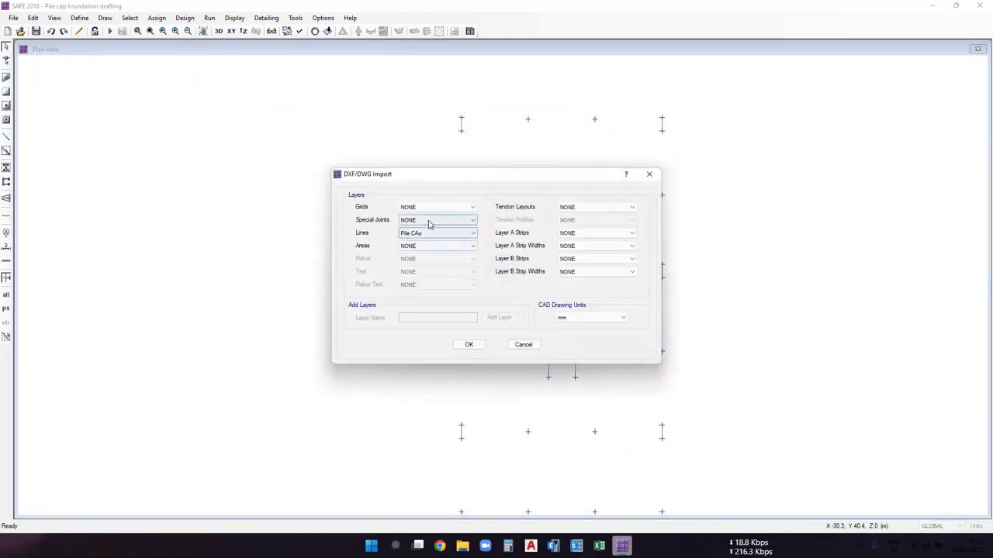
{"action": "left_click", "coordinate": [432, 220]}
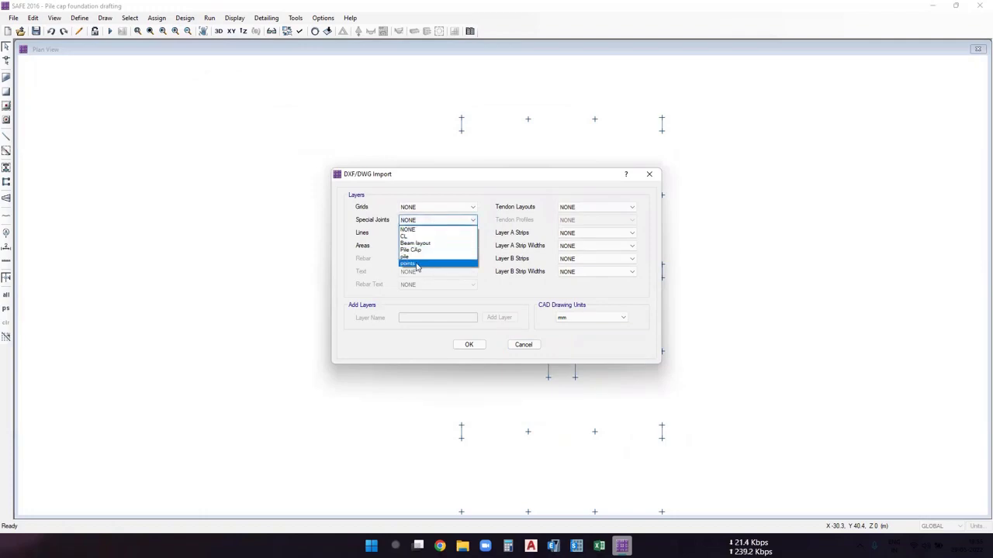
{"action": "left_click", "coordinate": [420, 264]}
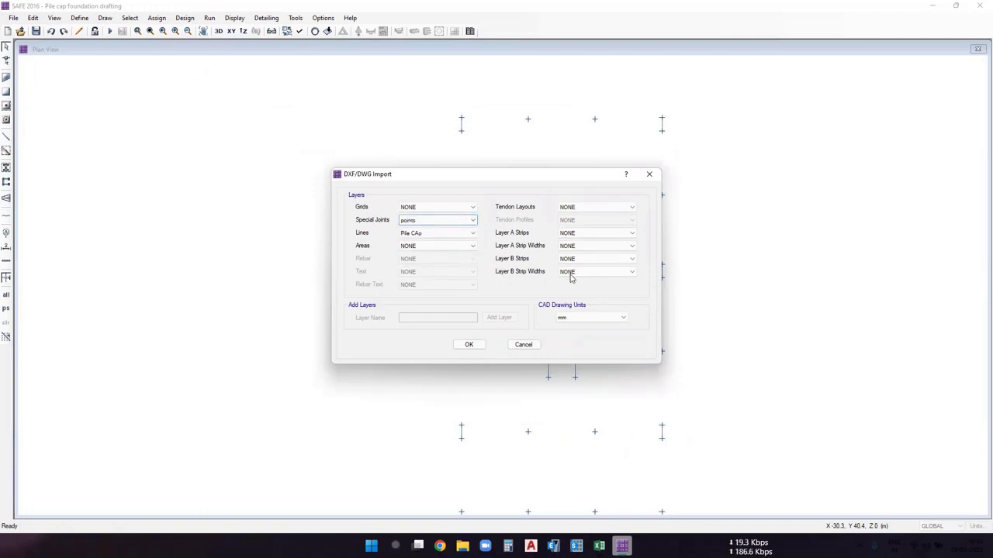
{"action": "left_click", "coordinate": [577, 320]}
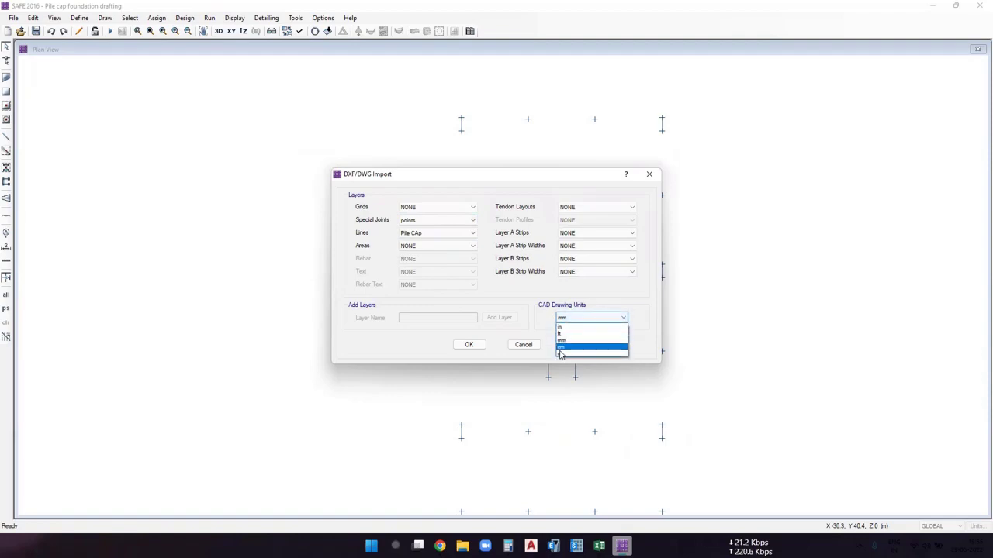
{"action": "left_click", "coordinate": [570, 355]}
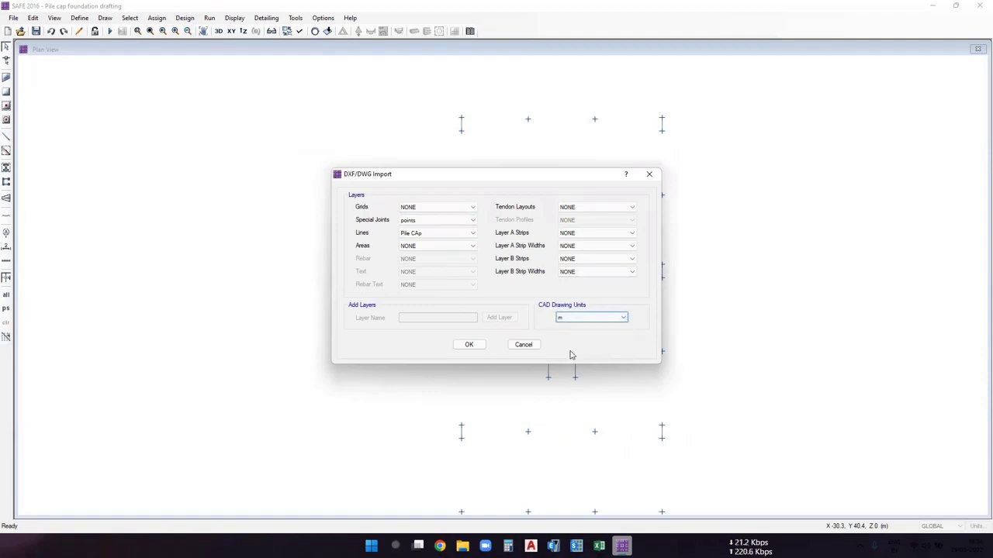
{"action": "left_click", "coordinate": [470, 344]}
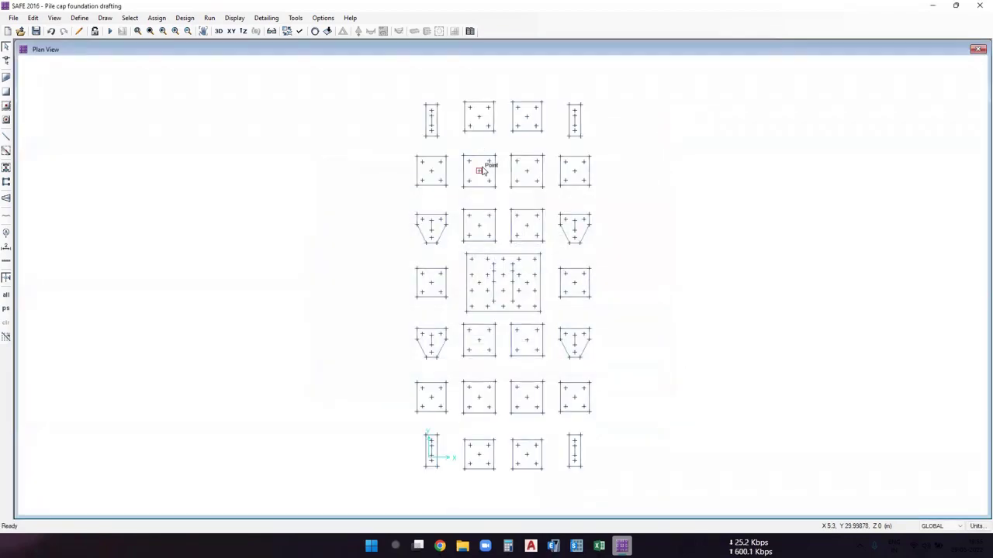
{"action": "scroll", "coordinate": [519, 296], "scroll_direction": "up", "scroll_amount": 1}
{"action": "scroll", "coordinate": [552, 217], "scroll_direction": "down", "scroll_amount": 1}
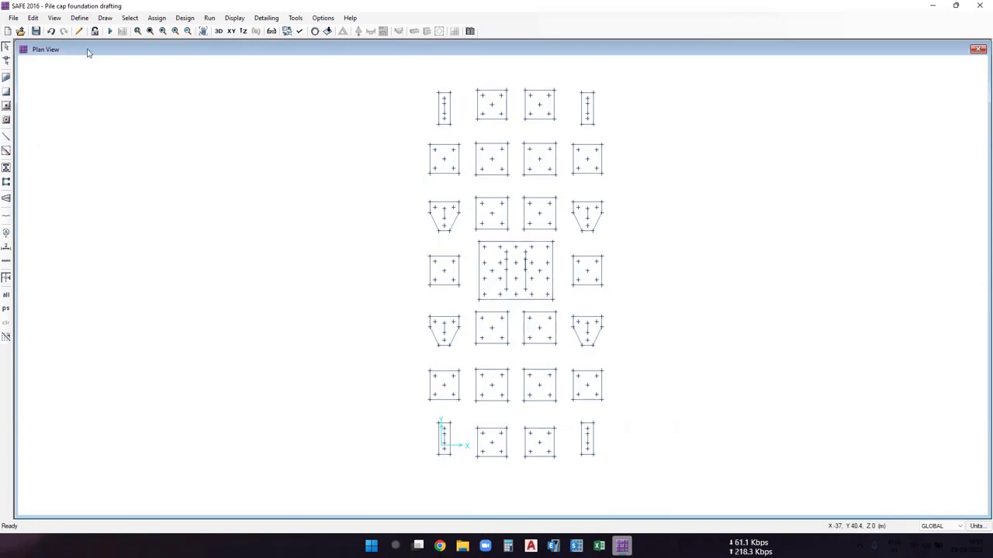
Start a new material definition and set its type to Concrete.
{"action": "left_click", "coordinate": [79, 17]}
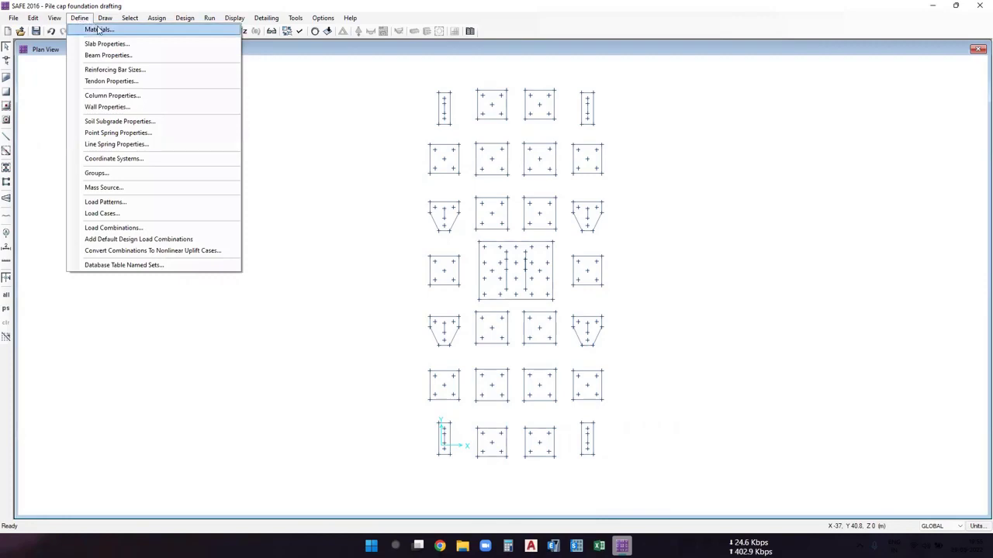
{"action": "left_click", "coordinate": [99, 29]}
{"action": "left_click", "coordinate": [551, 241]}
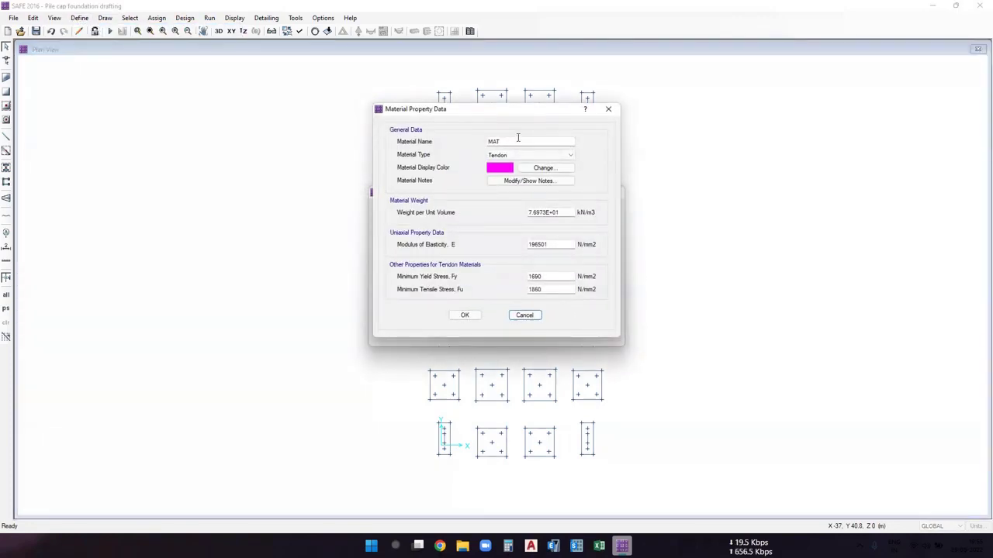
{"action": "left_click_drag", "start_coordinate": [516, 113], "coordinate": [341, 111]}
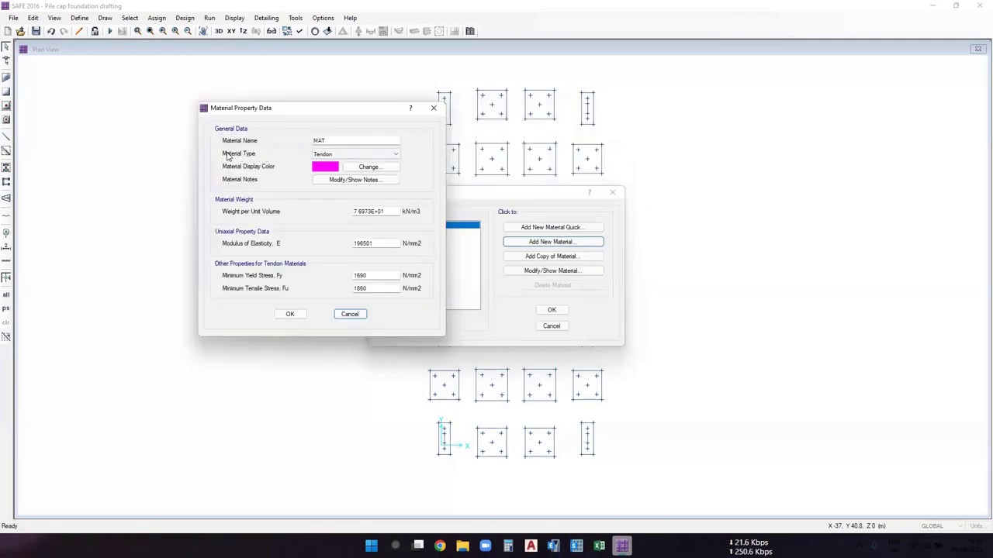
{"action": "left_click", "coordinate": [342, 160]}
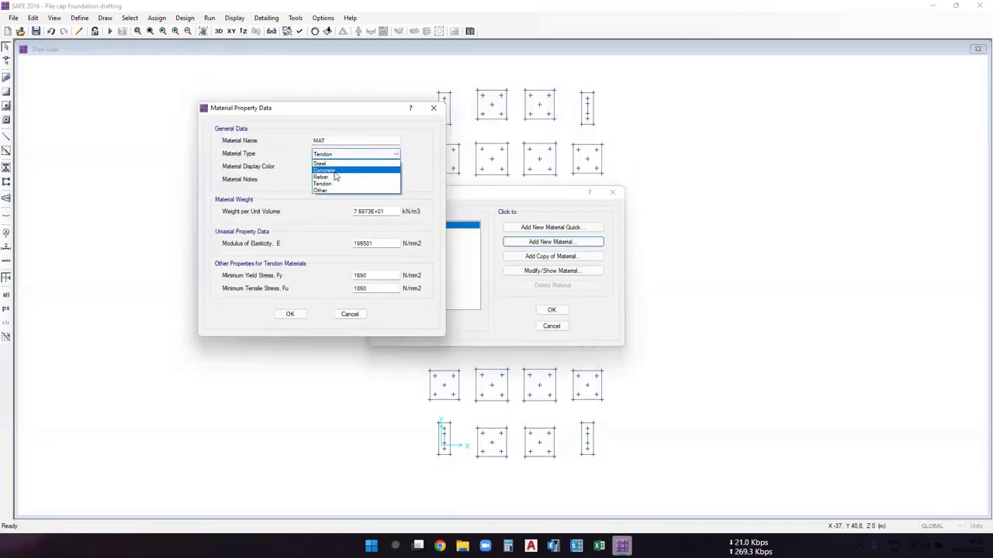
{"action": "left_click", "coordinate": [336, 171]}
Switch to the G+12 model in ETABS and check the concrete grade in its material list.
{"action": "mouse_move", "coordinate": [553, 546]}
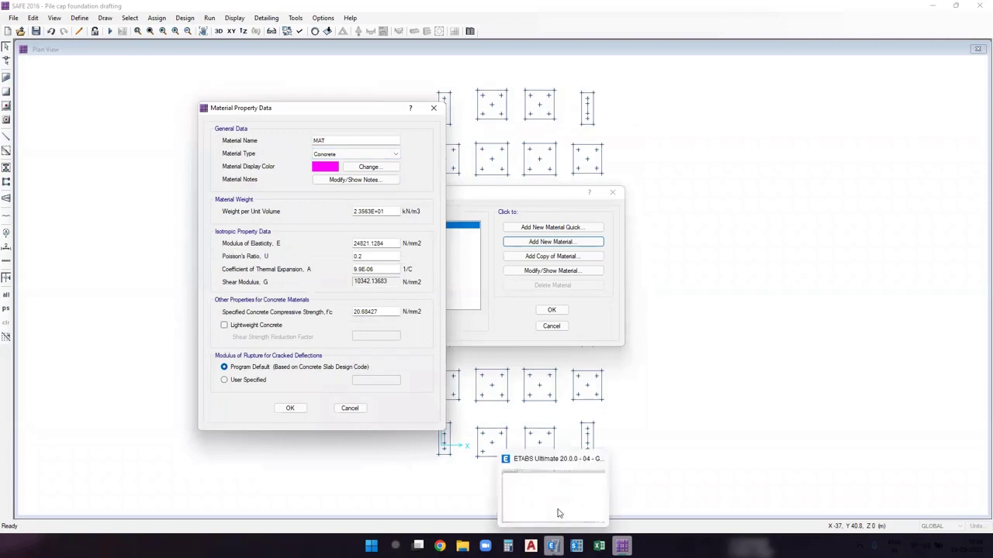
{"action": "left_click", "coordinate": [557, 510]}
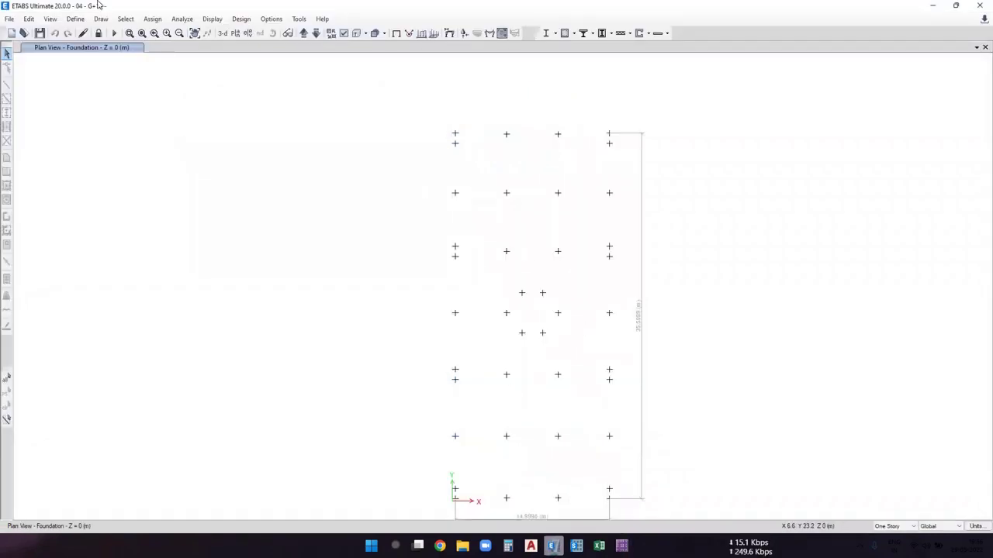
{"action": "left_click", "coordinate": [75, 18]}
{"action": "left_click", "coordinate": [89, 28]}
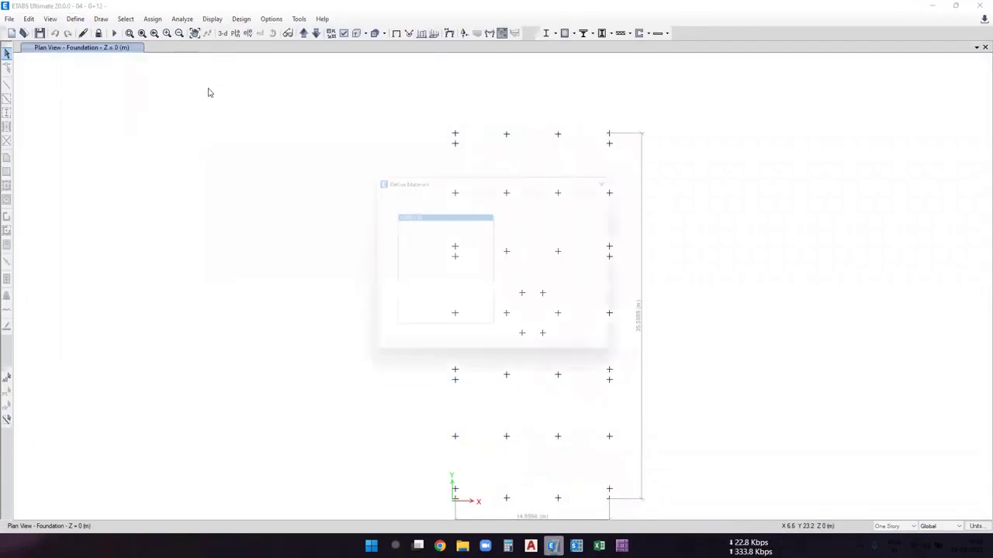
{"action": "left_click", "coordinate": [398, 241]}
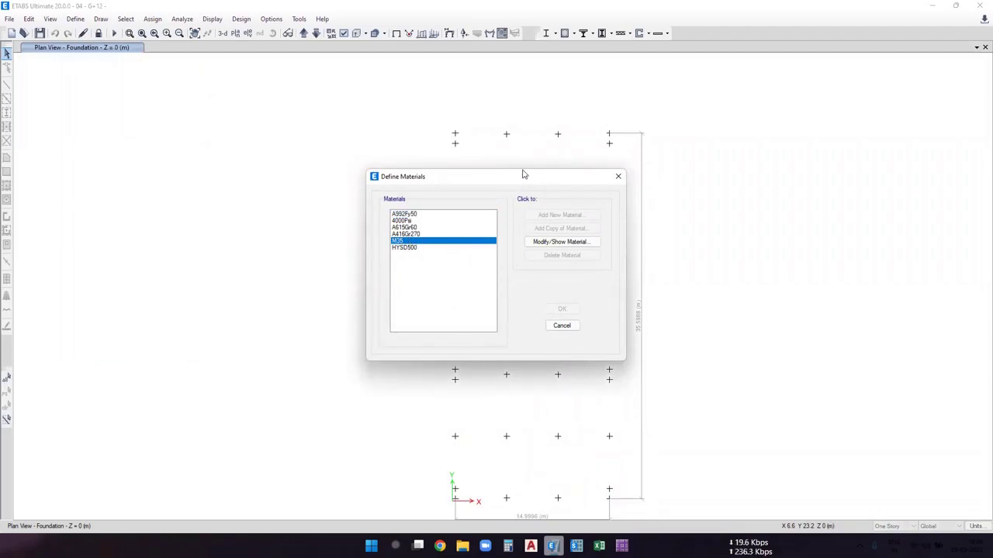
{"action": "left_click_drag", "start_coordinate": [524, 174], "coordinate": [333, 152]}
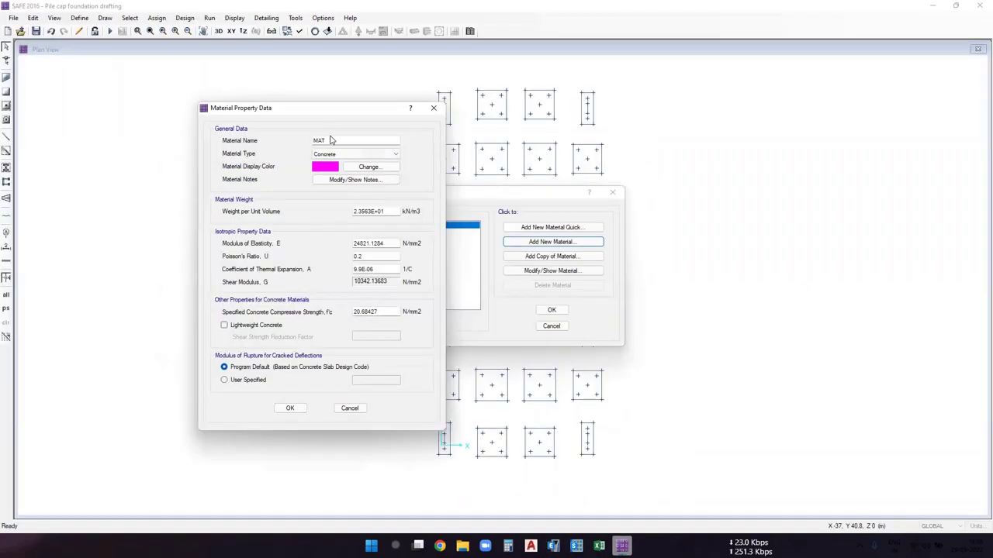
Name the new concrete material M35 in SAFE.
{"action": "left_click_drag", "start_coordinate": [330, 141], "coordinate": [318, 141]}
{"action": "type", "text": "35"}
{"action": "left_click", "coordinate": [388, 211]}
{"action": "left_click", "coordinate": [387, 244]}
Calculate the concrete's modulus of elasticity as 5000 × √35 in Calculator.
{"action": "left_click", "coordinate": [508, 546]}
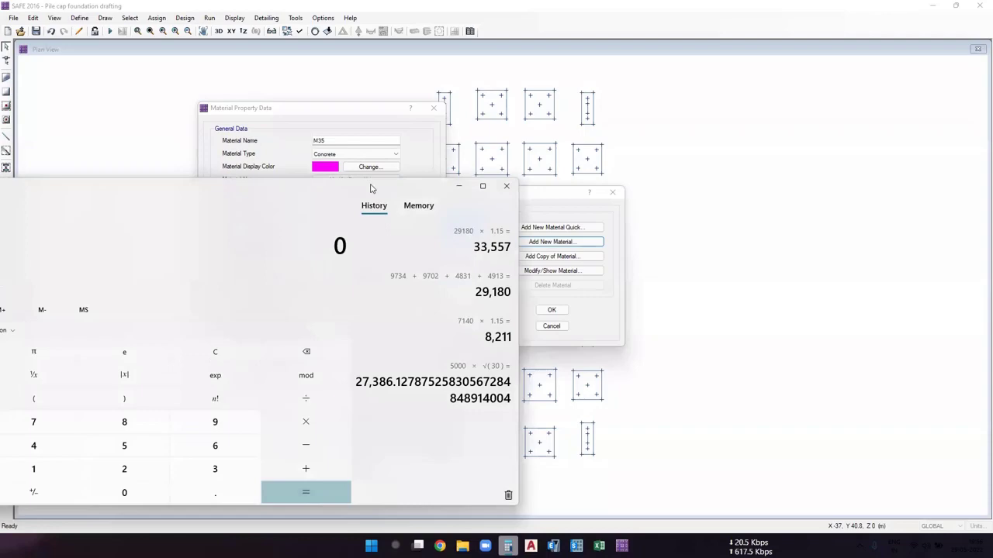
{"action": "left_click_drag", "start_coordinate": [371, 189], "coordinate": [826, 172]}
{"action": "type", "text": "5000"}
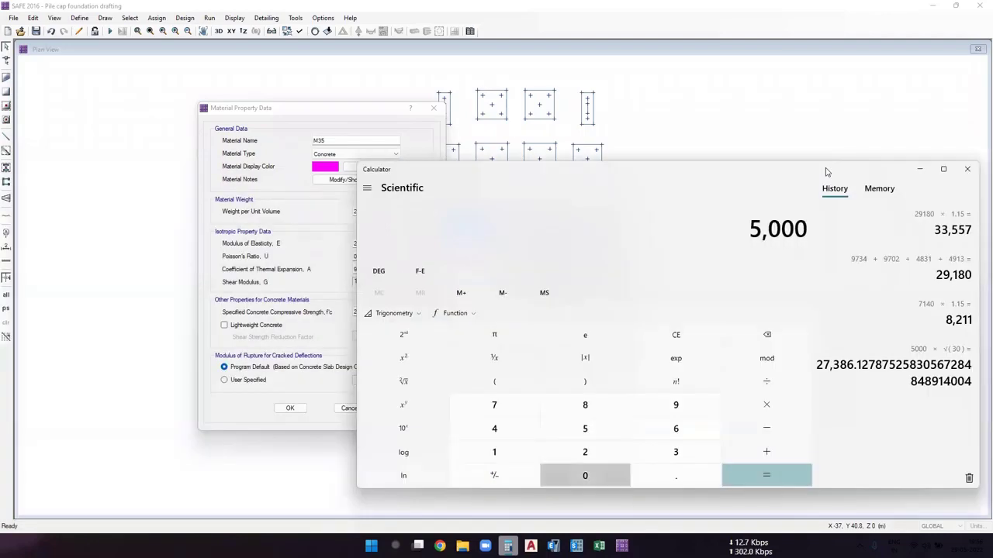
{"action": "key", "text": "asterisk"}
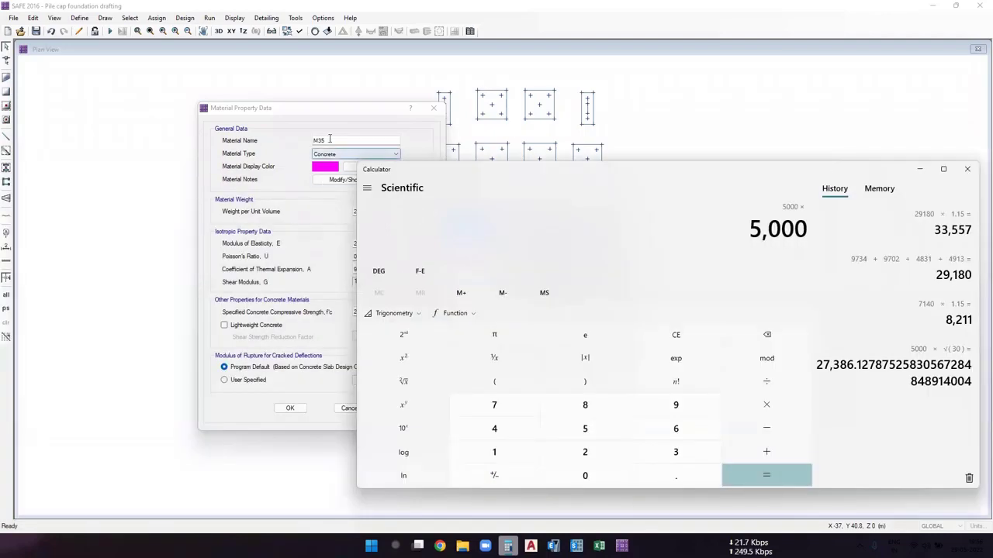
{"action": "type", "text": "35"}
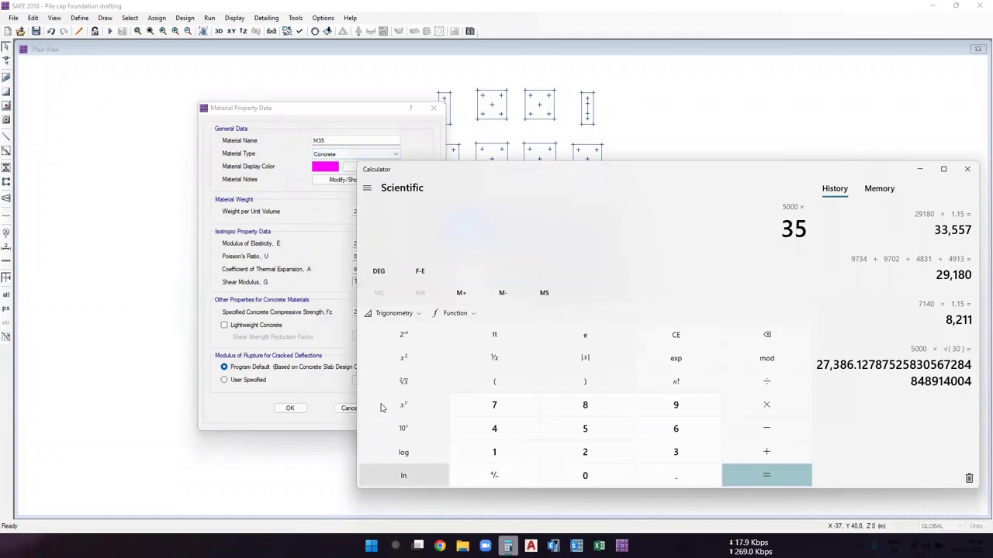
{"action": "left_click", "coordinate": [402, 382]}
{"action": "key", "text": "Return"}
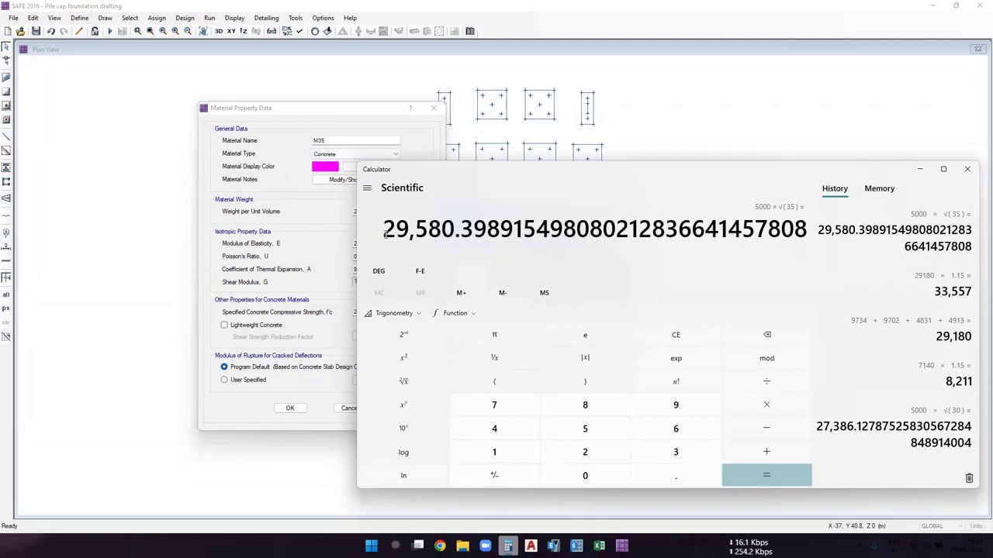
{"action": "left_click", "coordinate": [923, 171]}
Set M35's modulus of elasticity to 29580 N/mm2 and compressive strength to 35 N/mm2, and accept the material.
{"action": "left_click_drag", "start_coordinate": [390, 244], "coordinate": [344, 247]}
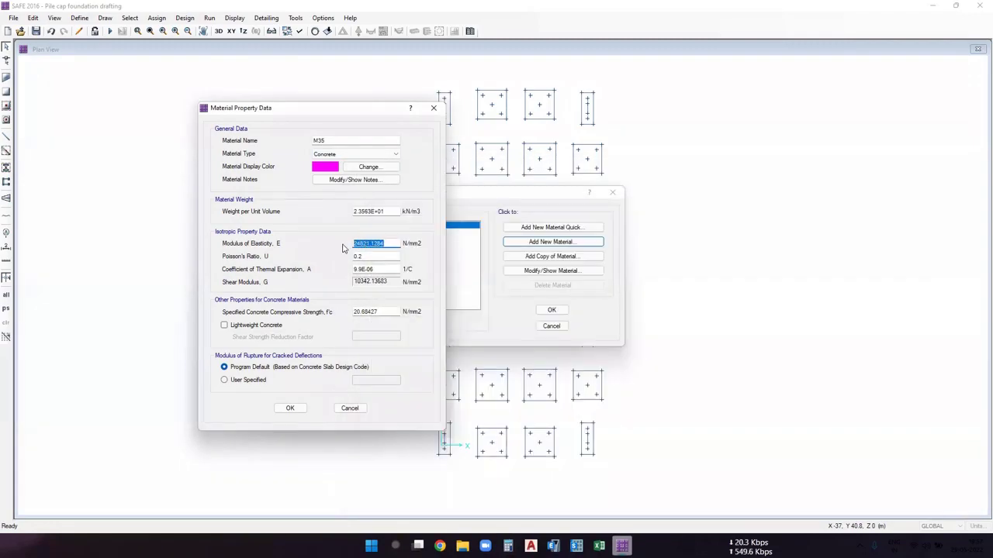
{"action": "type", "text": "28"}
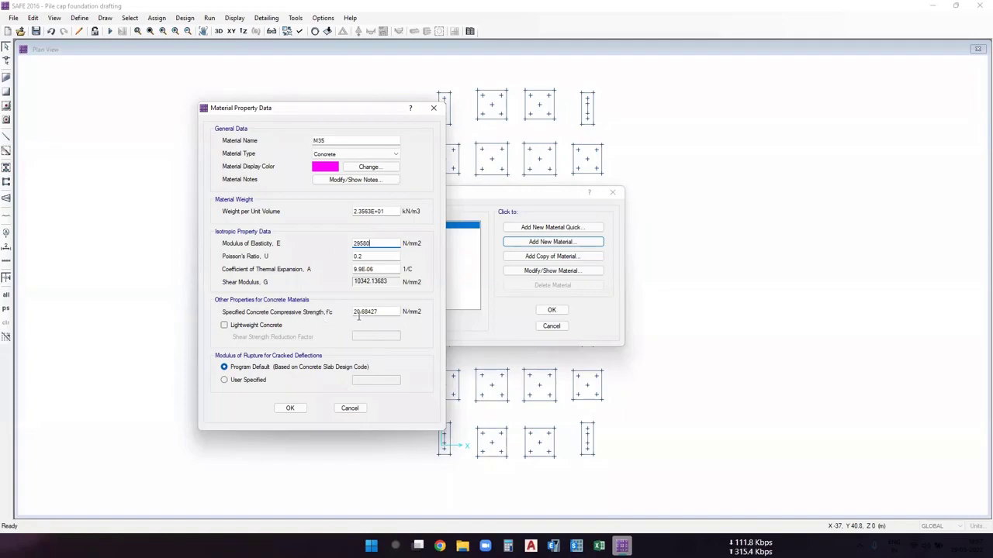
{"action": "left_click_drag", "start_coordinate": [379, 311], "coordinate": [351, 314]}
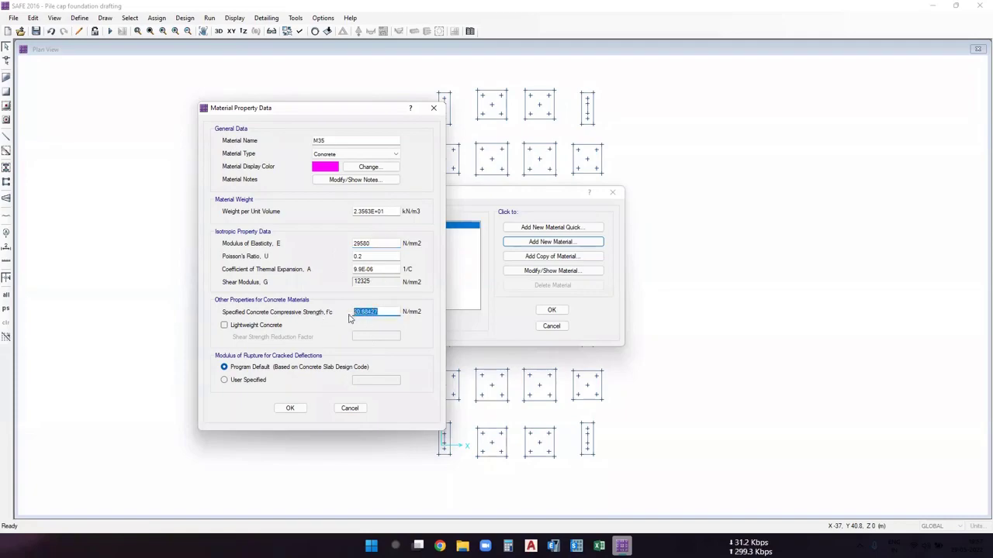
{"action": "type", "text": "35"}
{"action": "left_click", "coordinate": [295, 410]}
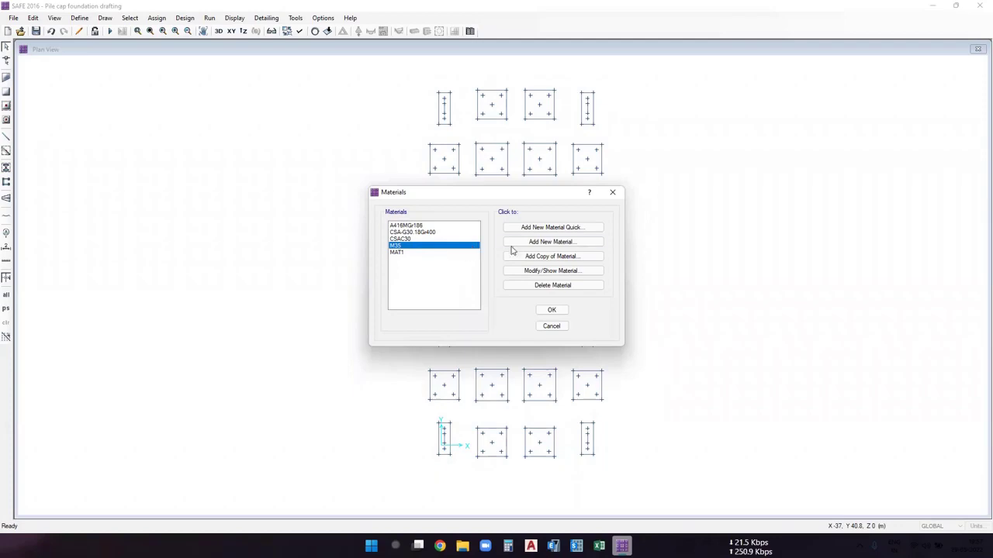
Start another new material and check the rebar grade in the ETABS material list before returning to SAFE.
{"action": "left_click", "coordinate": [552, 243]}
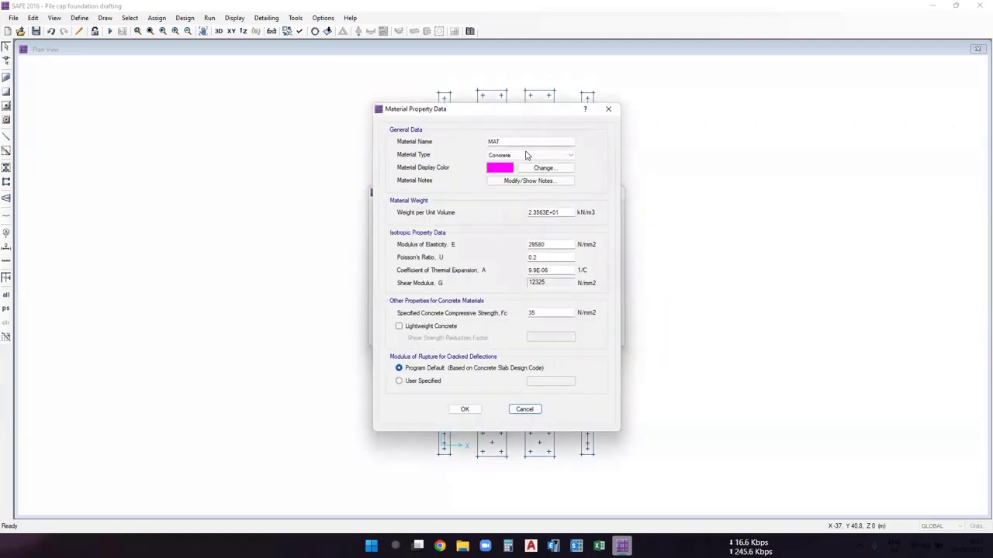
{"action": "left_click_drag", "start_coordinate": [518, 142], "coordinate": [481, 143]}
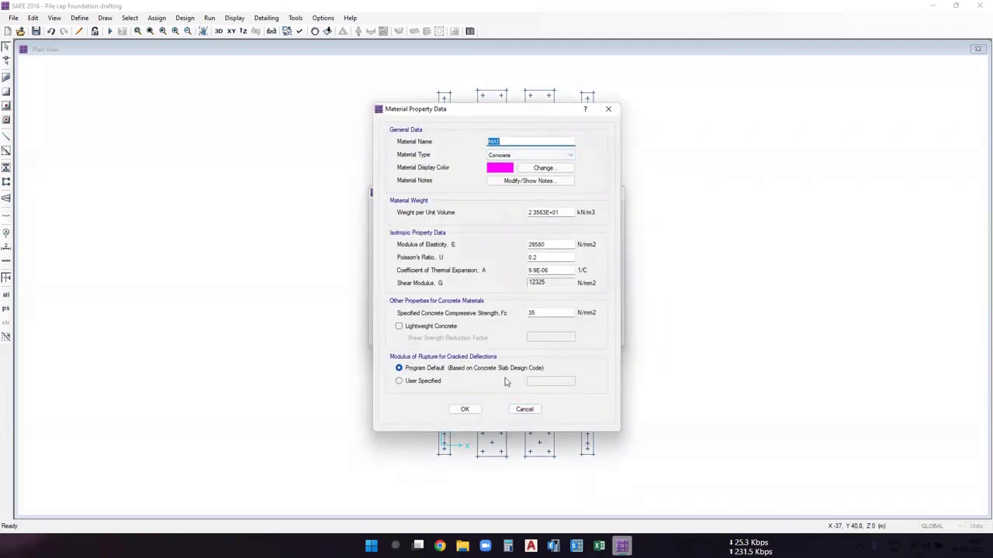
{"action": "left_click", "coordinate": [553, 546]}
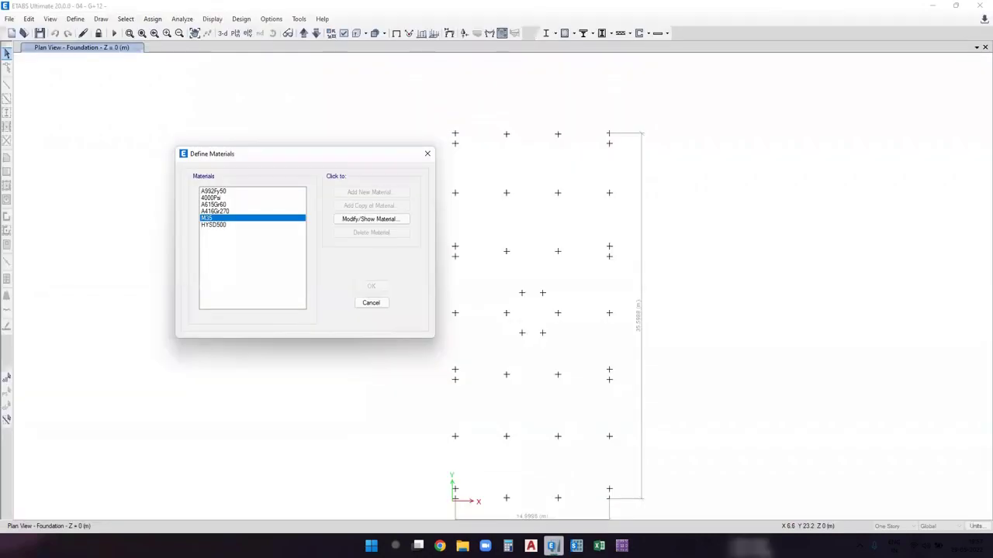
{"action": "left_click", "coordinate": [216, 225]}
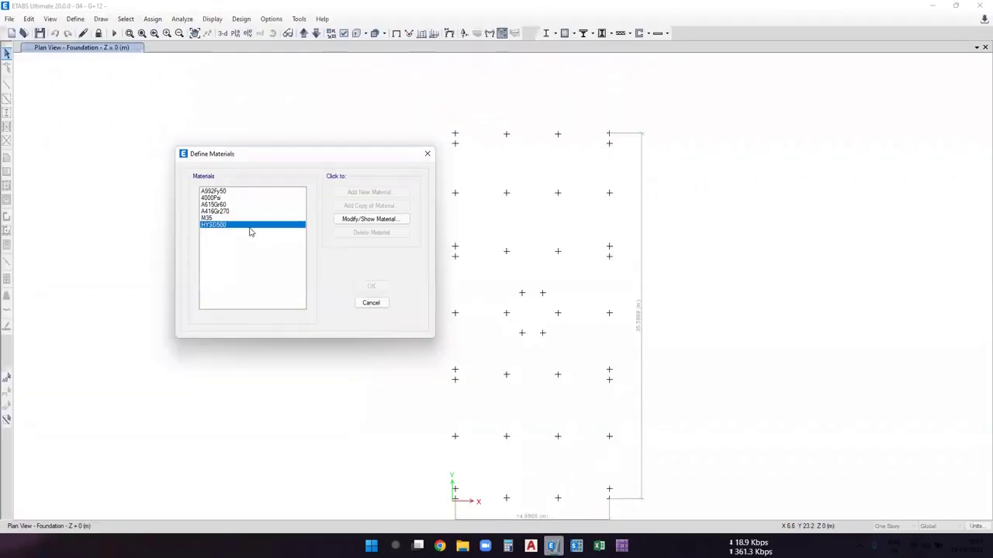
{"action": "left_click", "coordinate": [371, 303]}
{"action": "key", "text": "alt+Tab"}
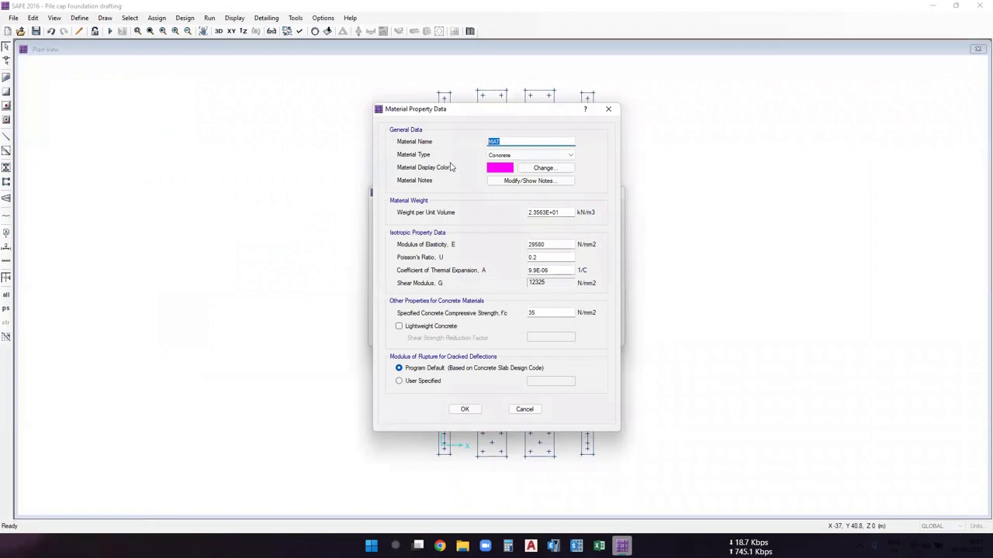
Name the material FE 500, set its type to Rebar and its modulus of elasticity to 200000 N/mm2.
{"action": "type", "text": "FE 500"}
{"action": "left_click", "coordinate": [511, 156]}
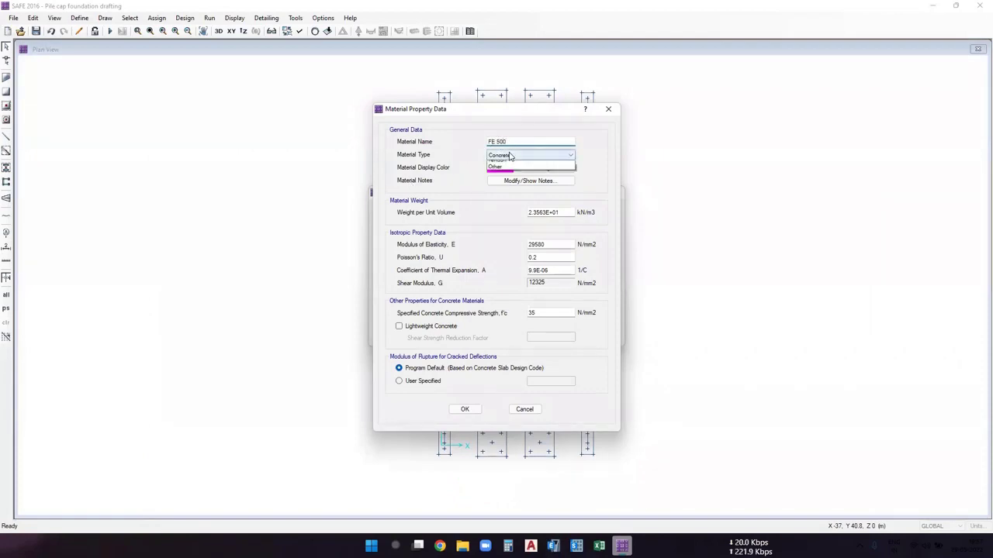
{"action": "left_click", "coordinate": [504, 179]}
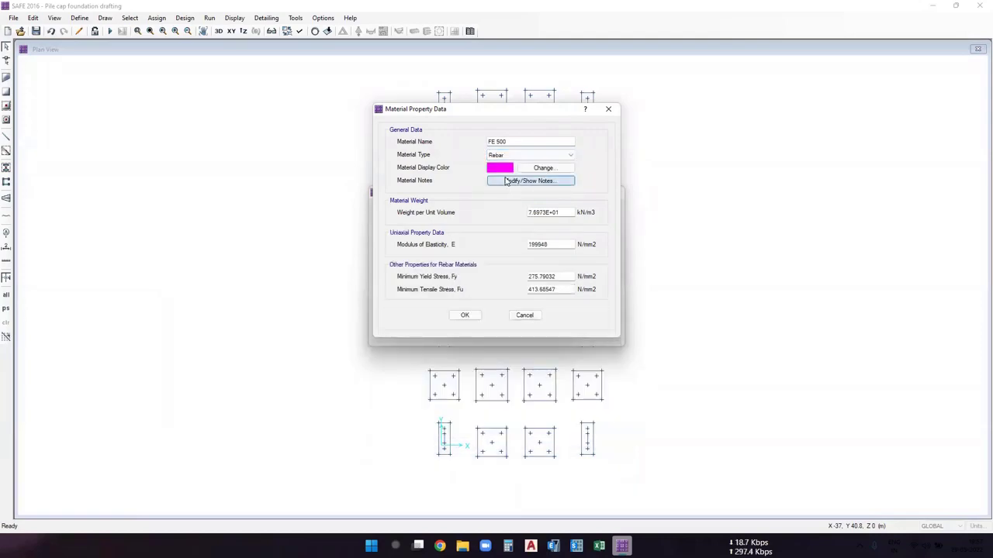
{"action": "left_click", "coordinate": [562, 213]}
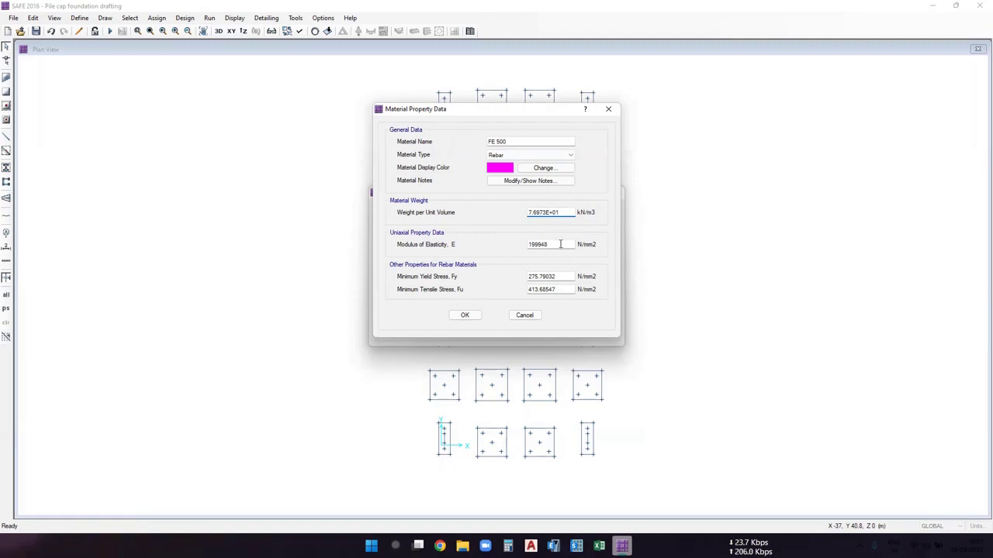
{"action": "left_click_drag", "start_coordinate": [560, 244], "coordinate": [523, 250]}
{"action": "type", "text": "200000"}
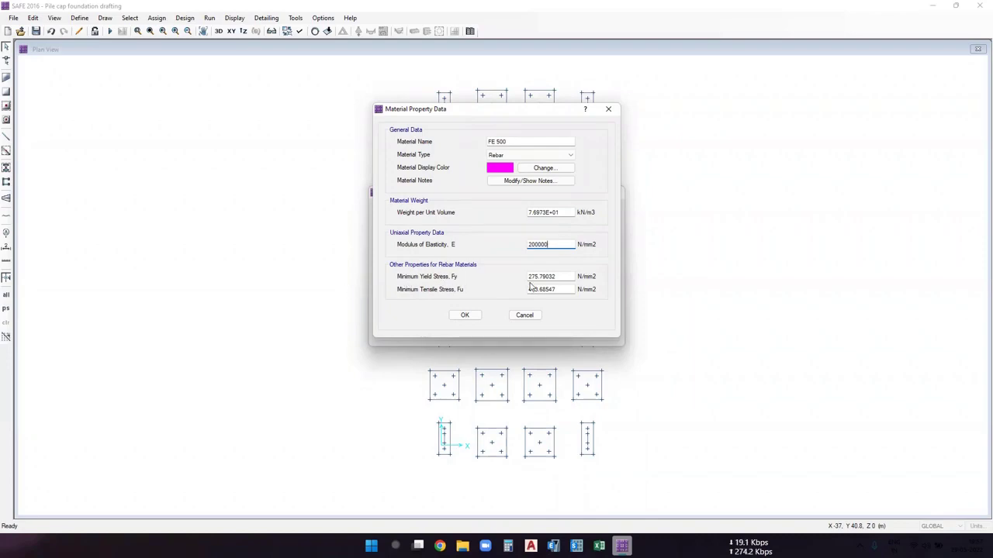
Set FE 500's minimum yield stress to 500 N/mm2 and tensile stress to 545 N/mm2, and accept the material definitions.
{"action": "left_click", "coordinate": [558, 277]}
{"action": "left_click_drag", "start_coordinate": [560, 273], "coordinate": [504, 276]}
{"action": "type", "text": "5"}
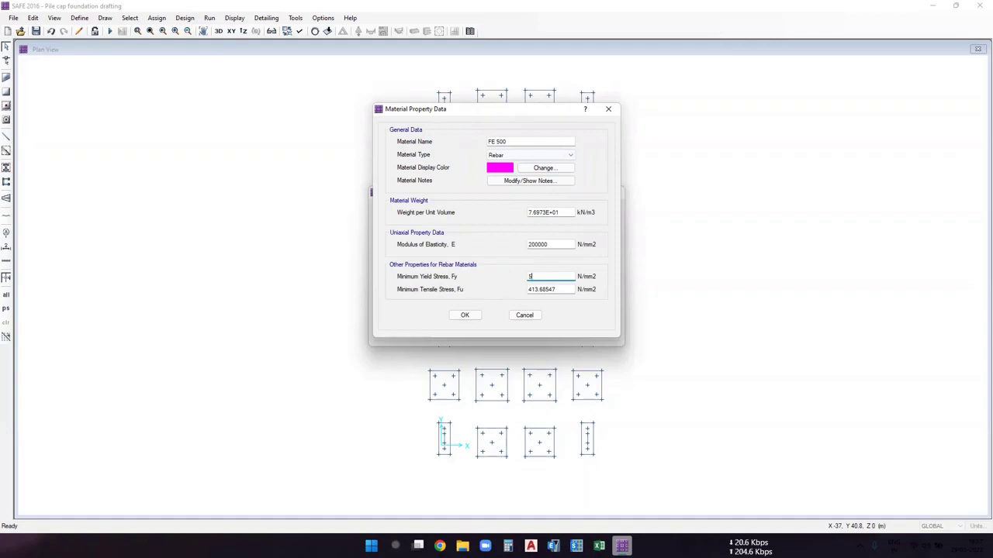
{"action": "type", "text": "000"}
{"action": "key", "text": "BackSpace"}
{"action": "key", "text": "Tab"}
{"action": "type", "text": "545"}
{"action": "left_click", "coordinate": [464, 315]}
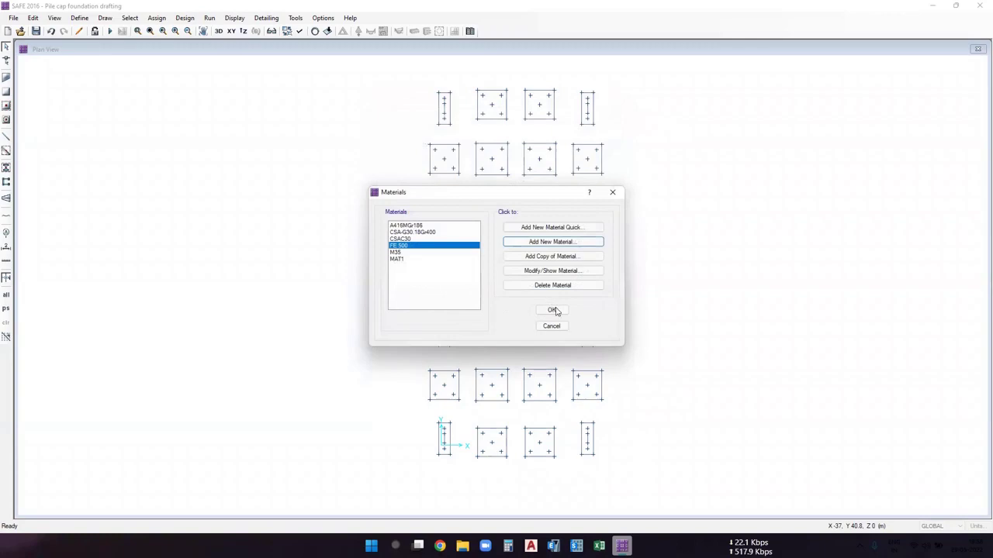
{"action": "left_click", "coordinate": [553, 311]}
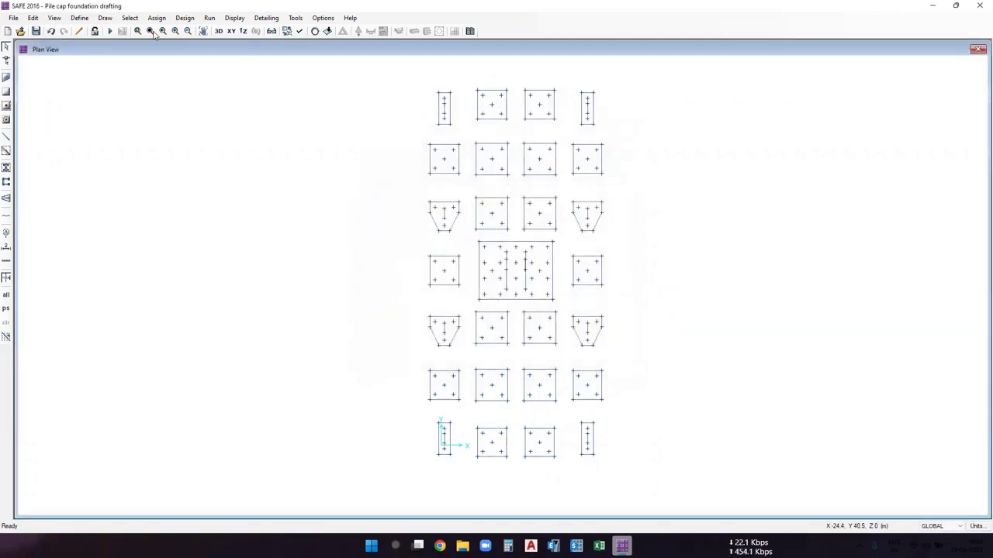
{"action": "left_click", "coordinate": [88, 18]}
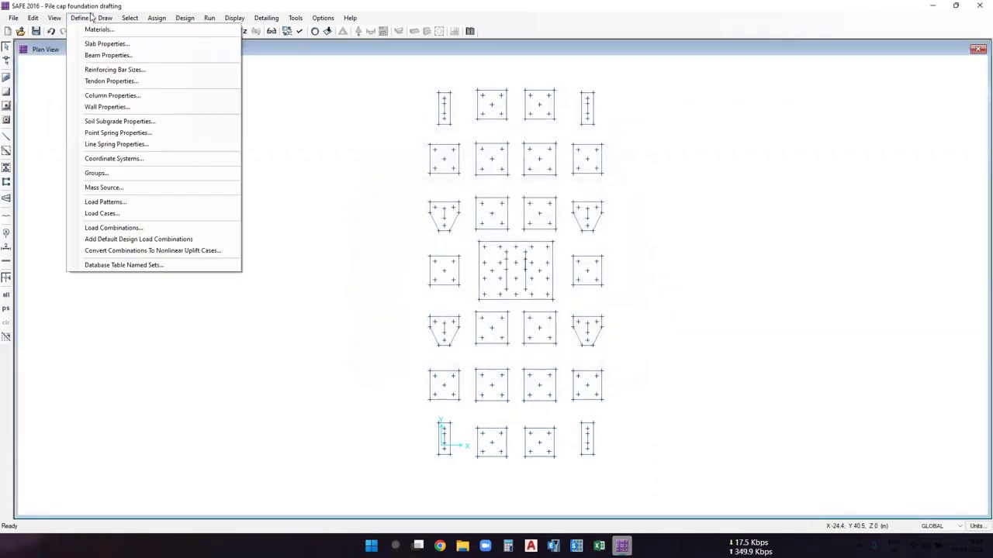
{"action": "left_click", "coordinate": [92, 17]}
{"action": "left_click", "coordinate": [87, 19]}
{"action": "left_click", "coordinate": [91, 17]}
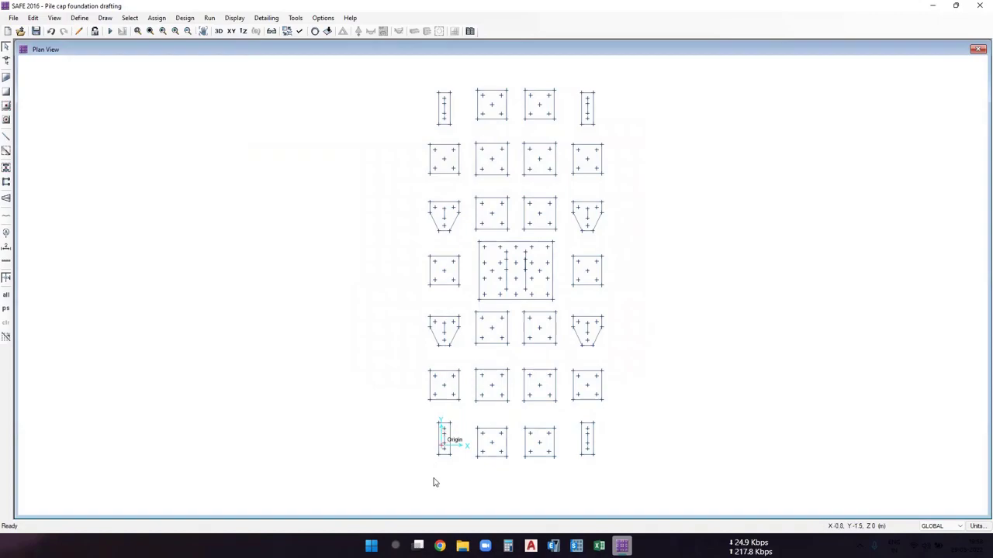
Switch to the Pile cap Grouping workbook in Excel and review the pile cap layout, the piles per group and the group thicknesses.
{"action": "left_click", "coordinate": [598, 546]}
{"action": "left_click_drag", "start_coordinate": [869, 515], "coordinate": [934, 516]}
{"action": "scroll", "coordinate": [821, 373], "scroll_direction": "right", "scroll_amount": 3}
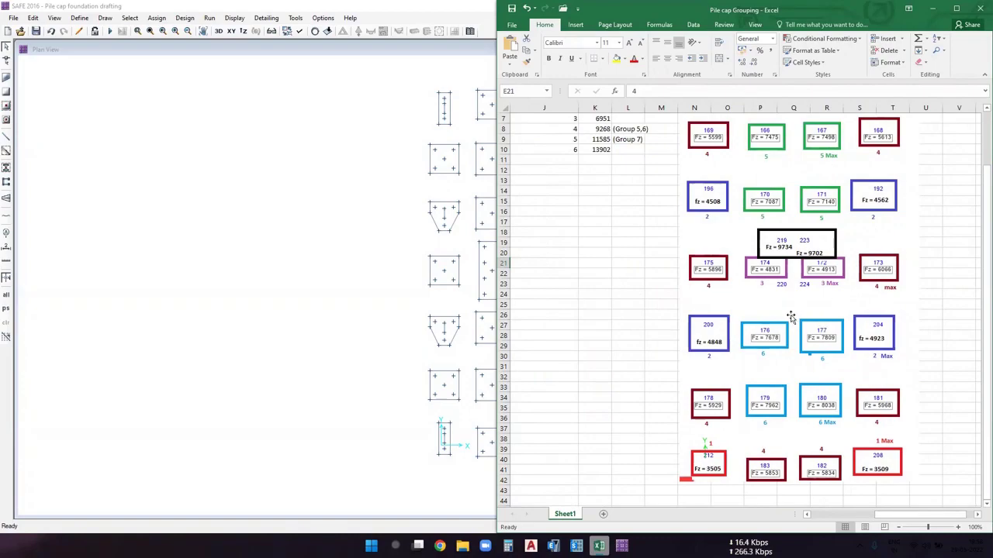
{"action": "scroll", "coordinate": [790, 310], "scroll_direction": "up", "scroll_amount": 2}
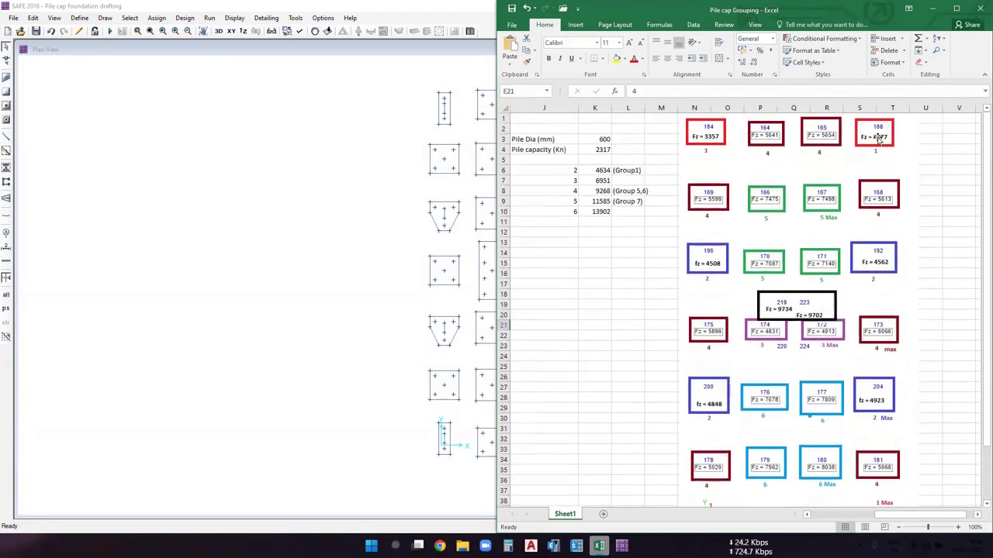
{"action": "scroll", "coordinate": [879, 140], "scroll_direction": "down", "scroll_amount": 3}
{"action": "scroll", "coordinate": [776, 170], "scroll_direction": "up", "scroll_amount": 3}
{"action": "left_click_drag", "start_coordinate": [884, 515], "coordinate": [844, 521]}
{"action": "left_click", "coordinate": [527, 275]}
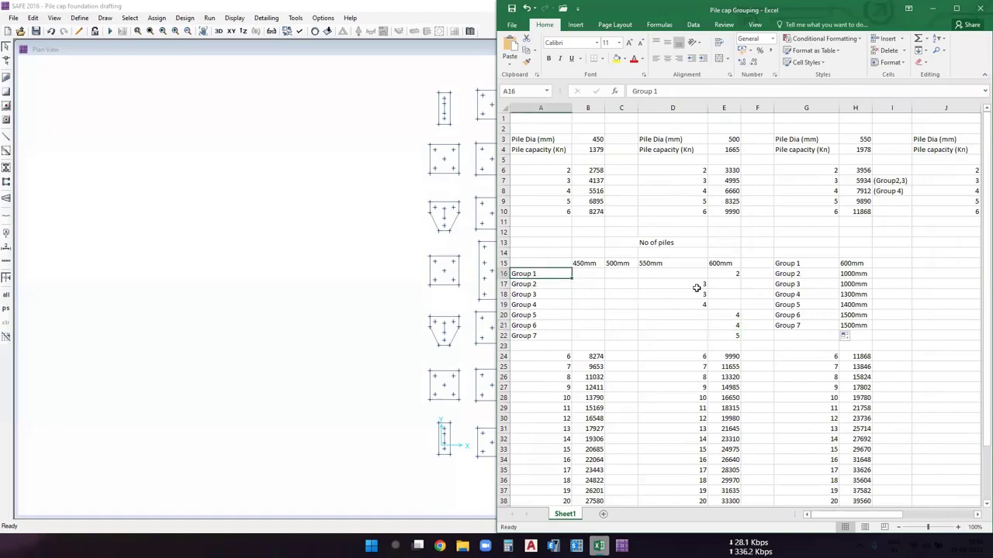
Check Group 1's pile count in the workbook, return to SAFE and open the SLAB1 slab property for editing.
{"action": "mouse_move", "coordinate": [719, 274]}
{"action": "left_mouse_down"}
{"action": "mouse_move", "coordinate": [532, 271]}
{"action": "mouse_move", "coordinate": [676, 284]}
{"action": "mouse_move", "coordinate": [672, 273]}
{"action": "mouse_move", "coordinate": [733, 275]}
{"action": "left_mouse_up"}
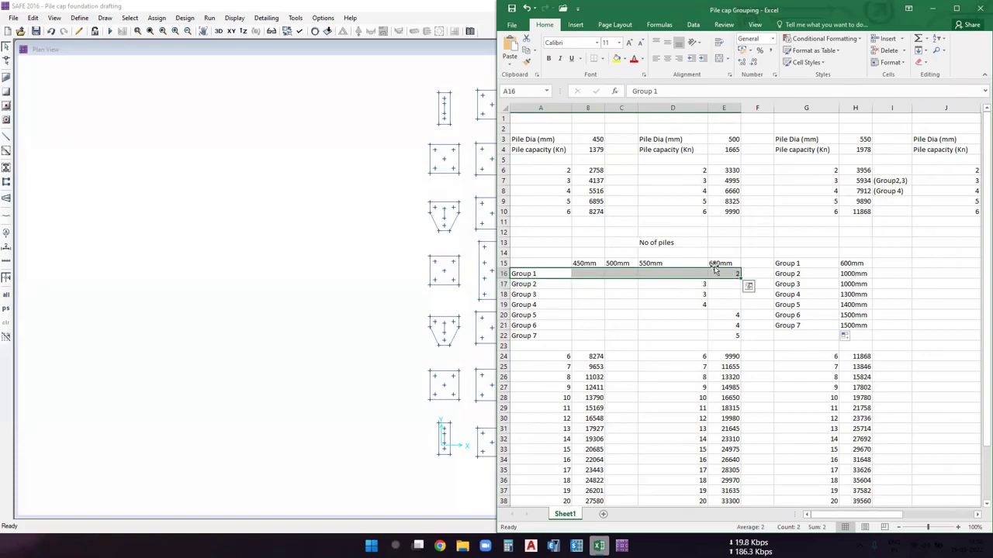
{"action": "left_click_drag", "start_coordinate": [762, 15], "coordinate": [741, 116]}
{"action": "left_click", "coordinate": [79, 17]}
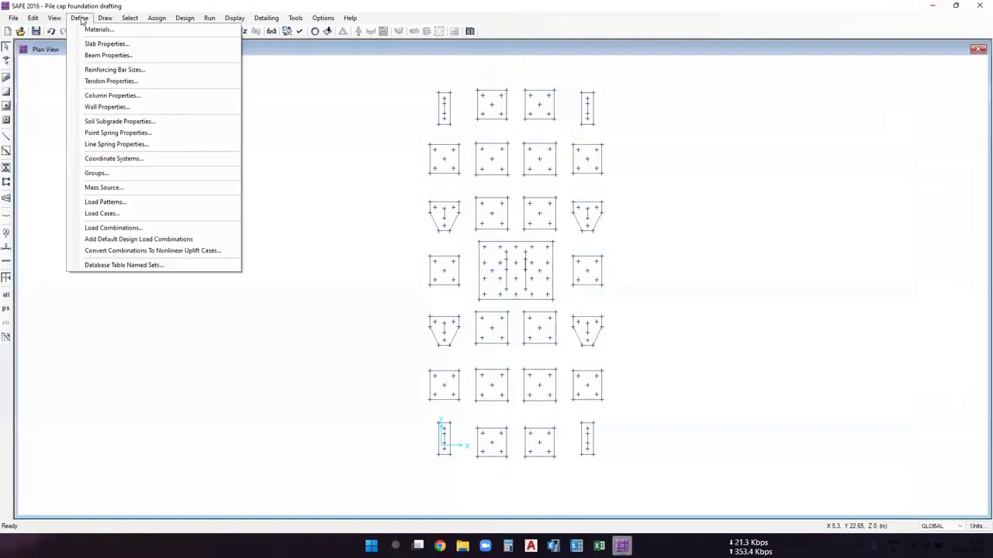
{"action": "left_click", "coordinate": [107, 44]}
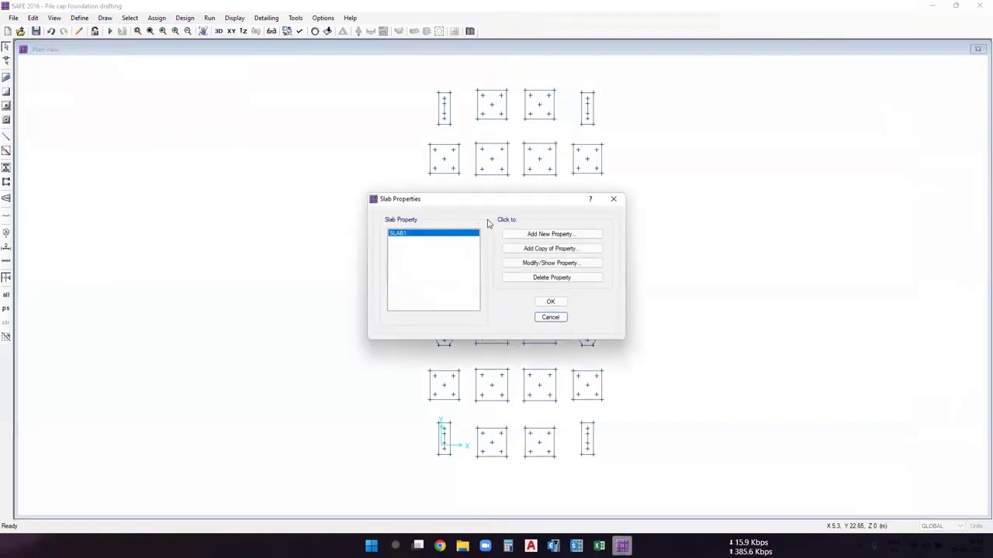
{"action": "key", "text": "Escape"}
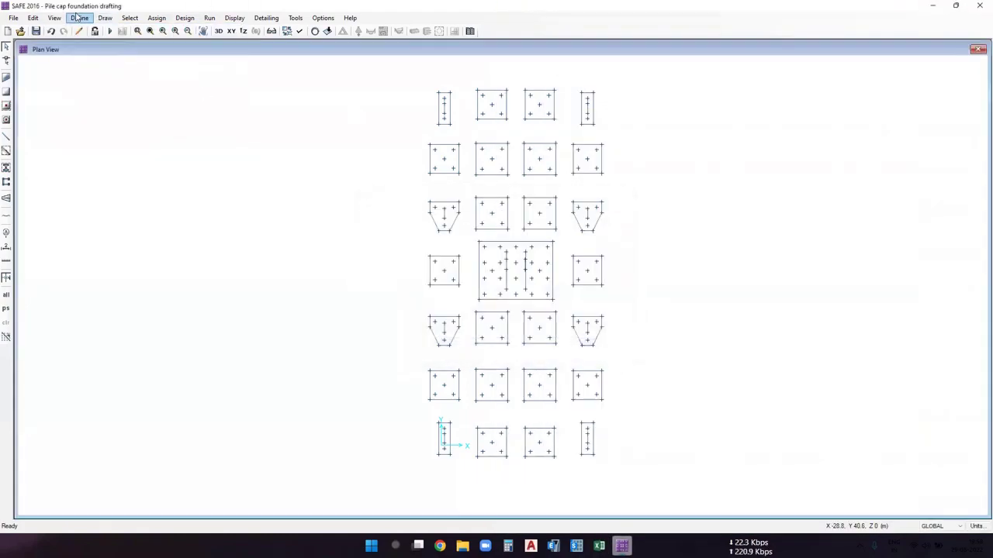
{"action": "left_click", "coordinate": [79, 17]}
{"action": "left_click", "coordinate": [114, 44]}
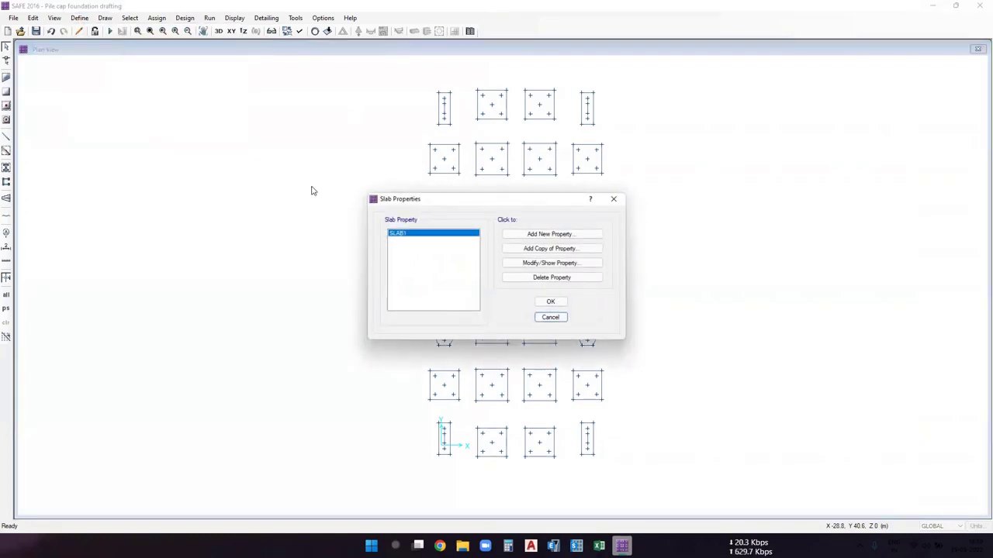
{"action": "left_click", "coordinate": [575, 266]}
Rename the slab property as Pile Cap 600 GRP 1, consulting the workbook for Group 1's thickness.
{"action": "left_click_drag", "start_coordinate": [536, 179], "coordinate": [449, 171]}
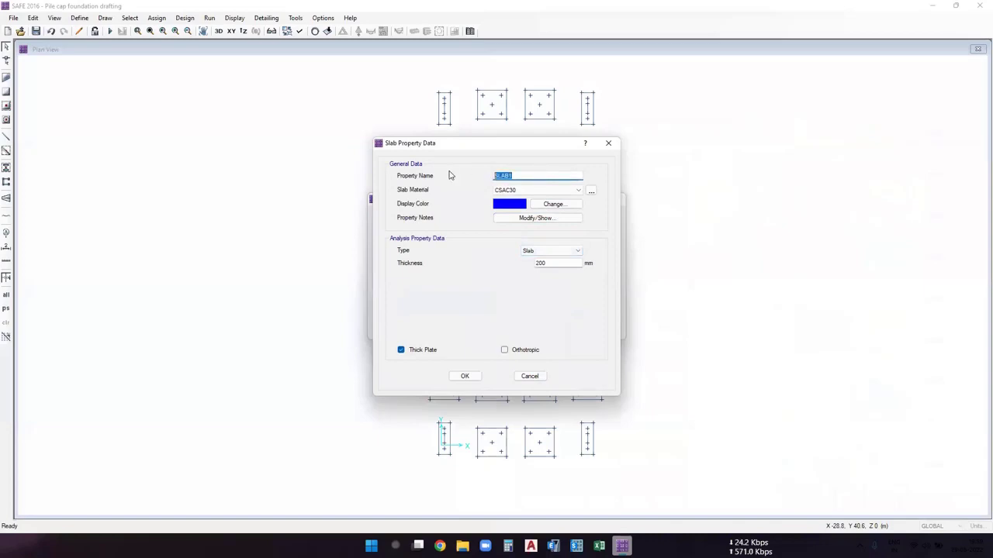
{"action": "type", "text": "Pile Cap"}
{"action": "left_click", "coordinate": [599, 546]}
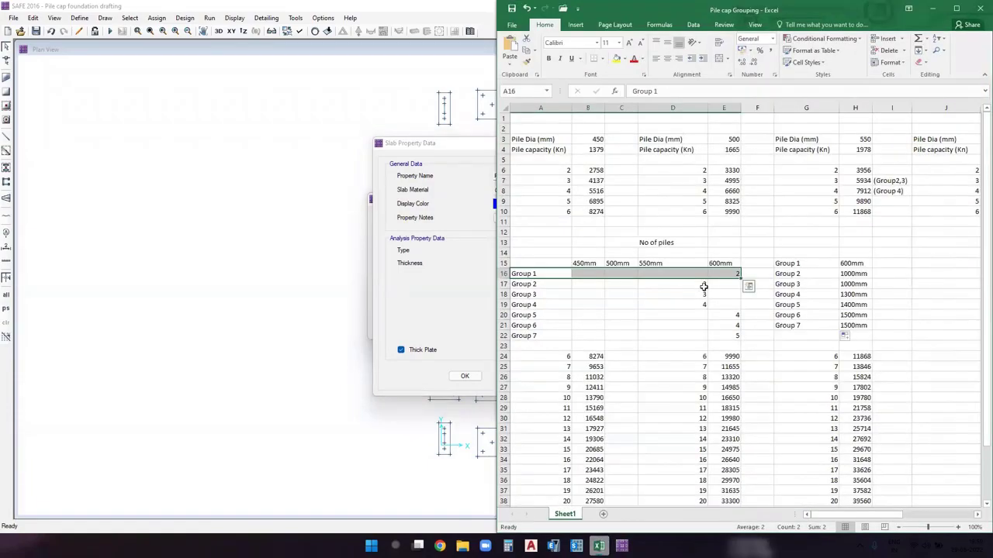
{"action": "left_click", "coordinate": [644, 288]}
{"action": "left_click", "coordinate": [543, 274]}
{"action": "left_click_drag", "start_coordinate": [651, 273], "coordinate": [557, 273]}
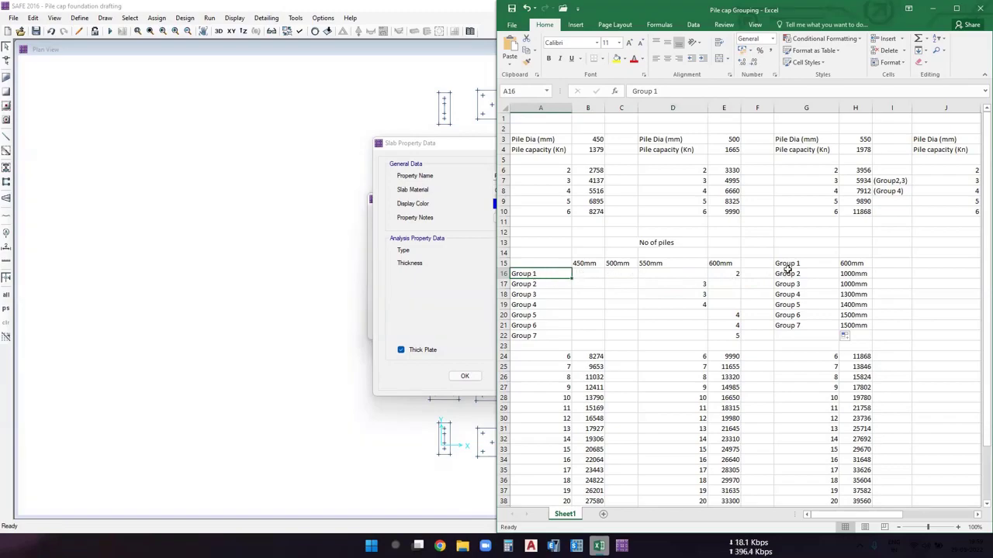
{"action": "left_click_drag", "start_coordinate": [788, 265], "coordinate": [861, 264]}
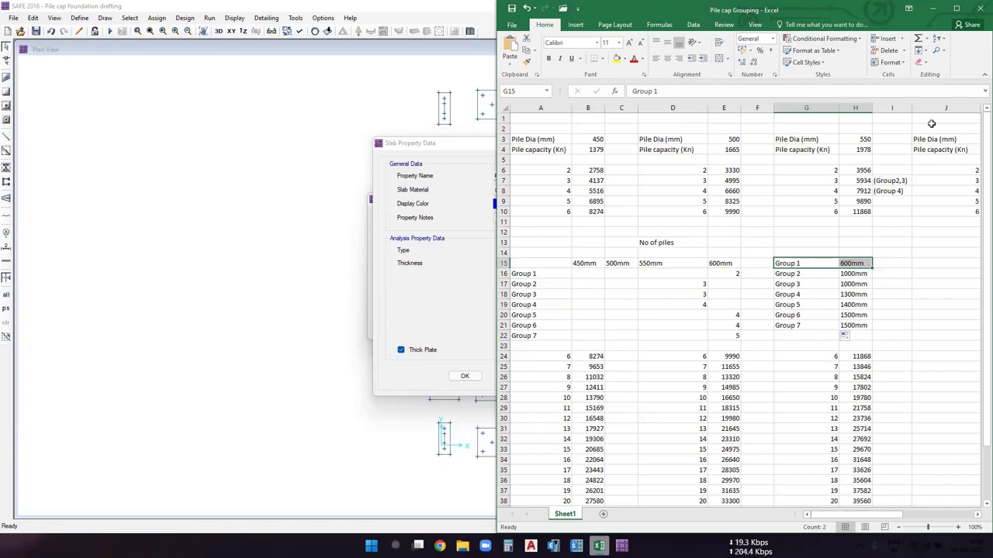
{"action": "left_click", "coordinate": [933, 9]}
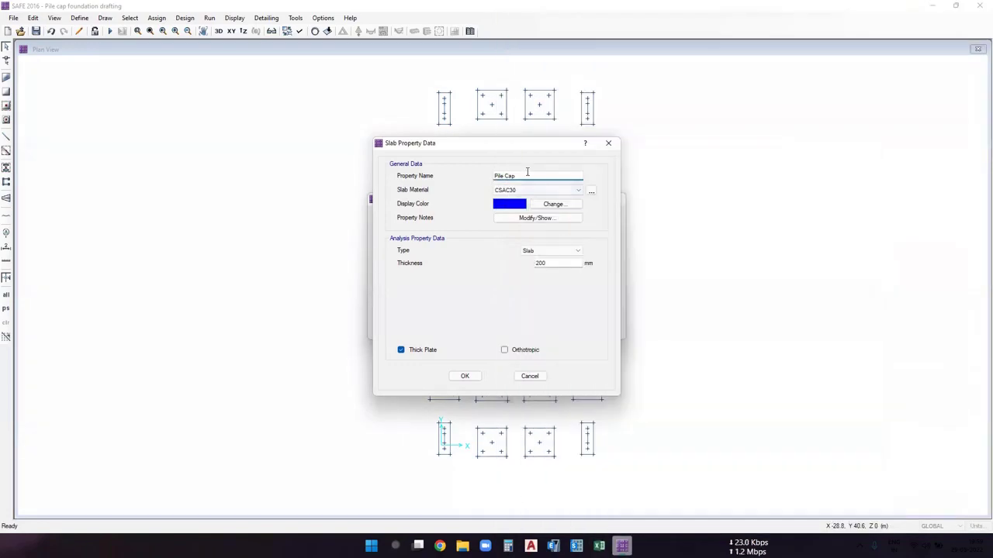
{"action": "type", "text": "0 GRp"}
Assign M35 as the slab material of Pile Cap 600 GRP 1 and set its type to Footing.
{"action": "left_click", "coordinate": [526, 191]}
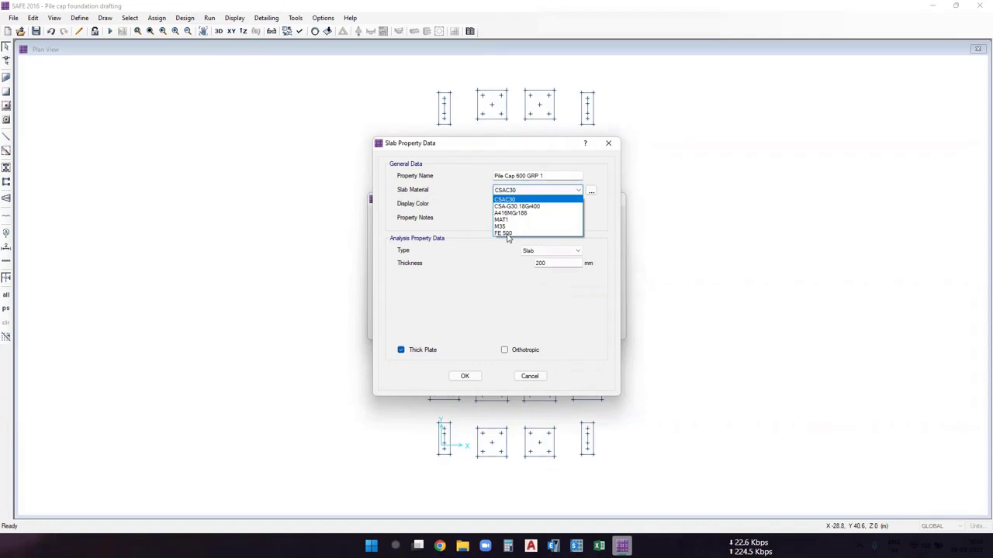
{"action": "left_click", "coordinate": [504, 227]}
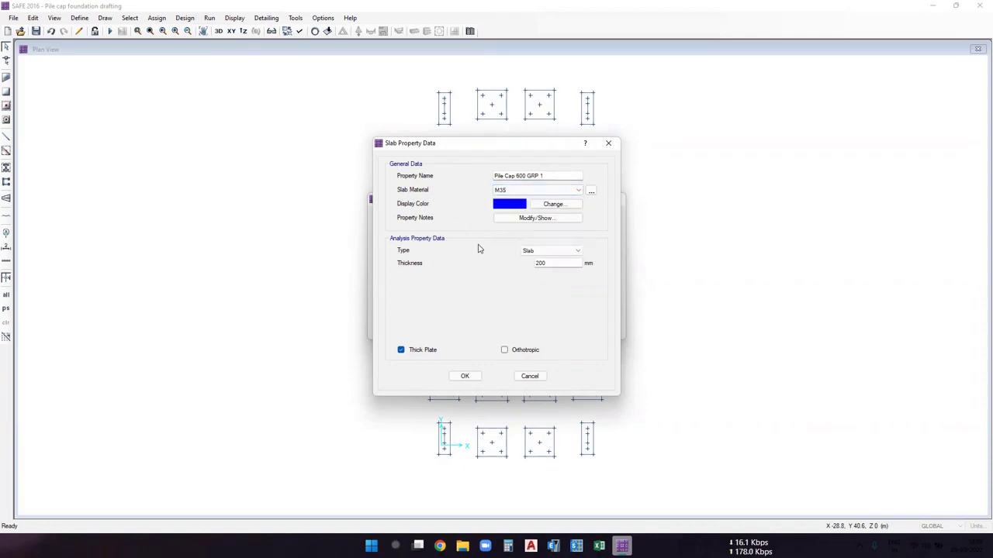
{"action": "left_click", "coordinate": [558, 252]}
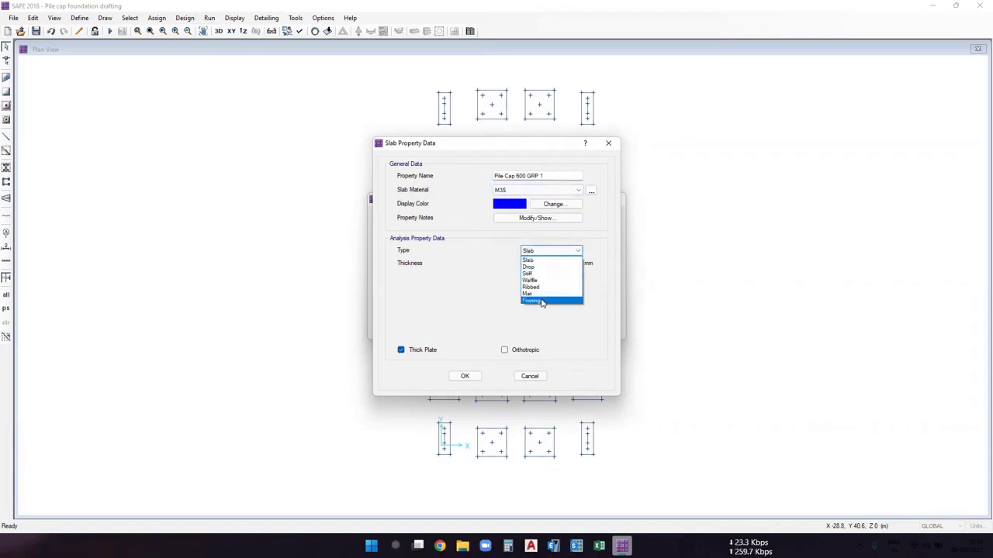
{"action": "left_click", "coordinate": [543, 301]}
Set the Group 1 pile cap thickness to 600 mm as in the workbook, disable Thick Plate and accept the property.
{"action": "left_click", "coordinate": [559, 263]}
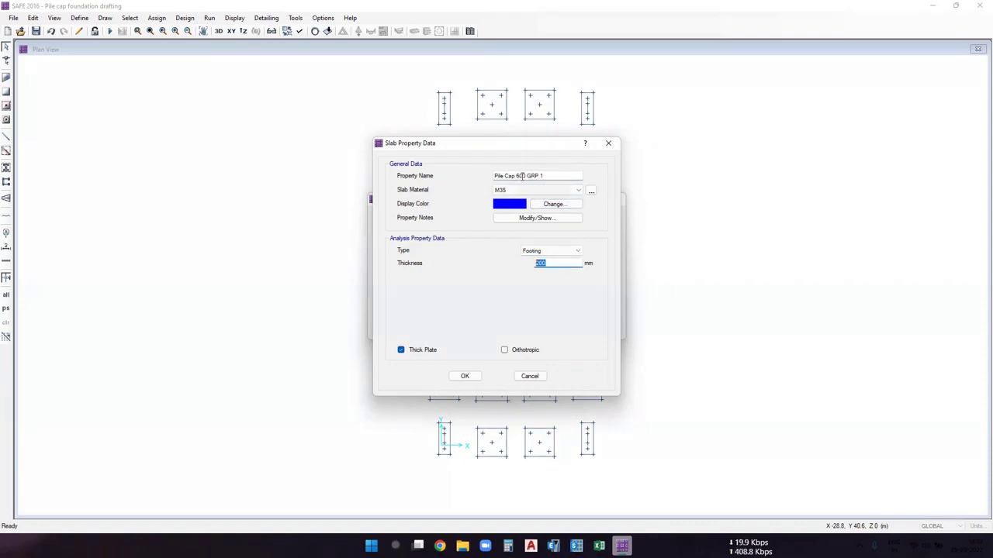
{"action": "type", "text": "6"}
{"action": "left_click", "coordinate": [599, 546]}
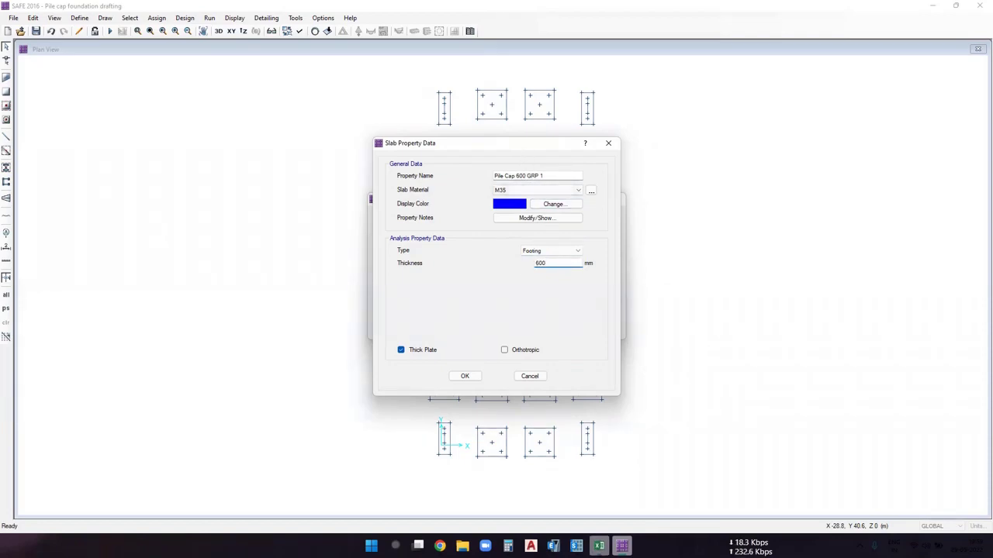
{"action": "left_click", "coordinate": [853, 268]}
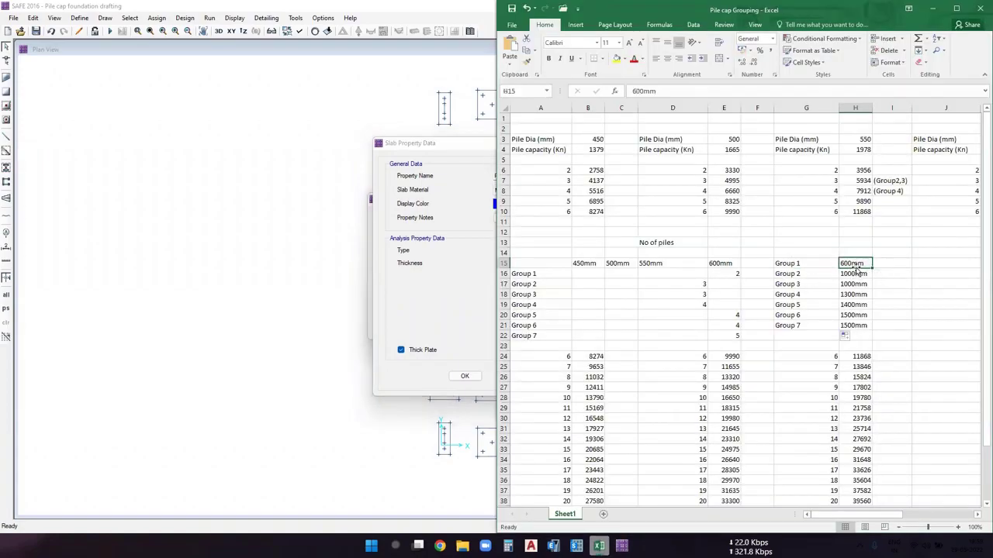
{"action": "left_click", "coordinate": [544, 273]}
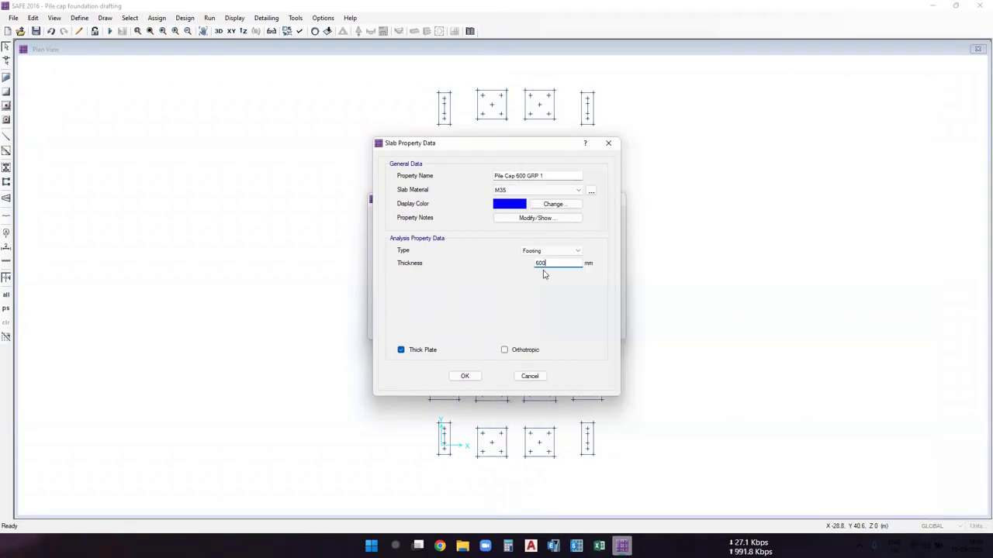
{"action": "left_click", "coordinate": [412, 352]}
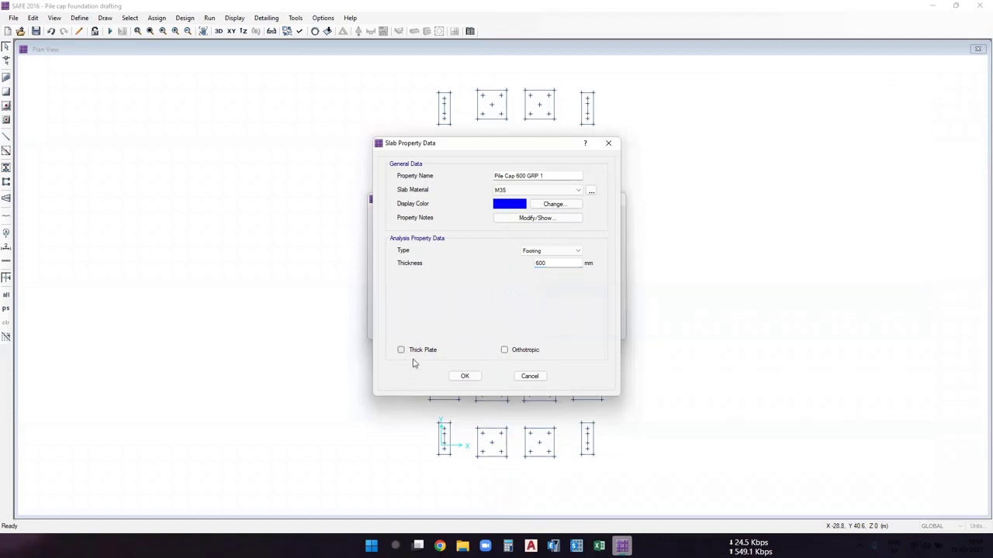
{"action": "left_click", "coordinate": [466, 376]}
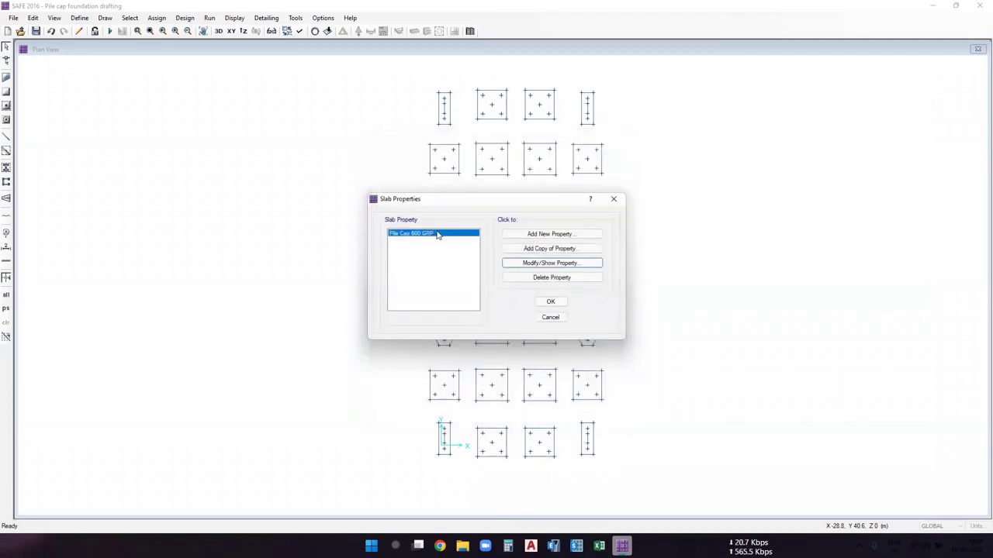
Add a copy of the Group 1 property named Pile Cap 1000 GRP 2 with the workbook's Group 2 thickness of 1000 mm.
{"action": "left_click", "coordinate": [535, 250]}
{"action": "double_click", "coordinate": [524, 175]}
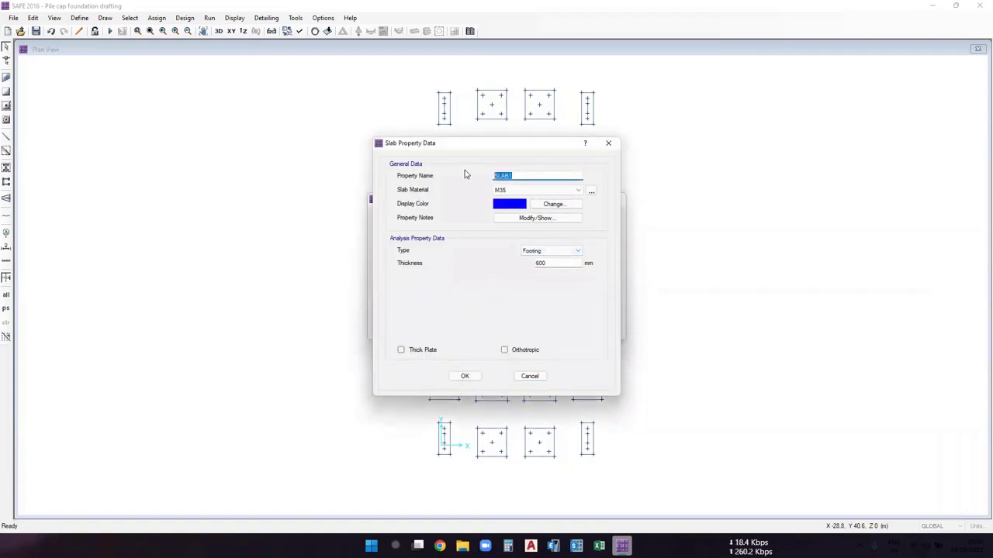
{"action": "type", "text": "P"}
{"action": "type", "text": "ile Cap"}
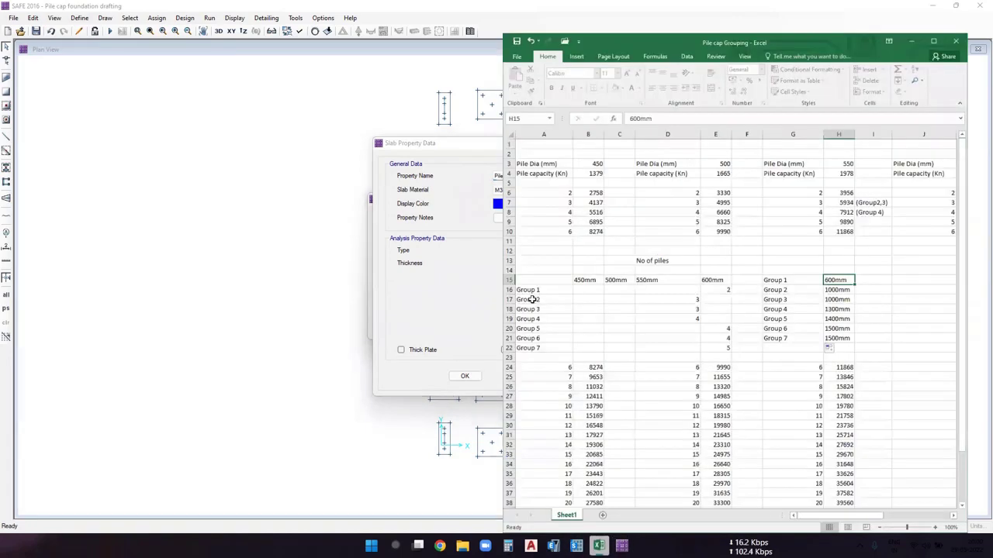
{"action": "left_click", "coordinate": [599, 546]}
{"action": "left_click_drag", "start_coordinate": [793, 273], "coordinate": [854, 274]}
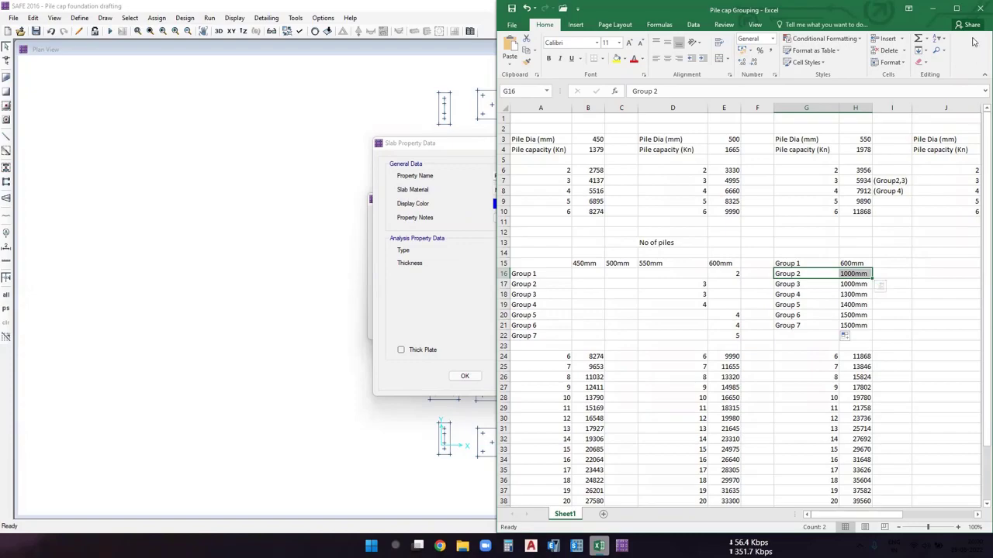
{"action": "left_click", "coordinate": [930, 7]}
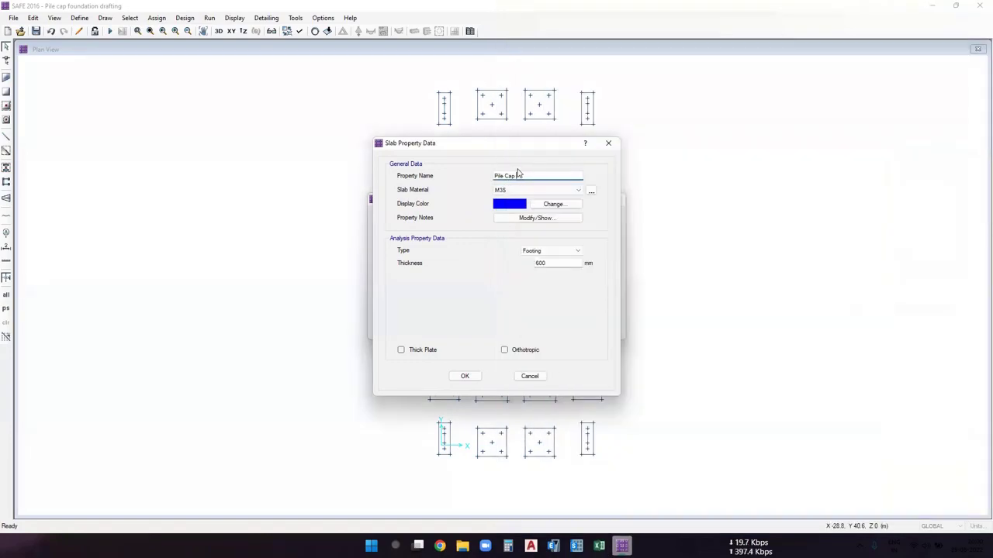
{"action": "type", "text": "1000 GRP 2"}
{"action": "left_click", "coordinate": [561, 264]}
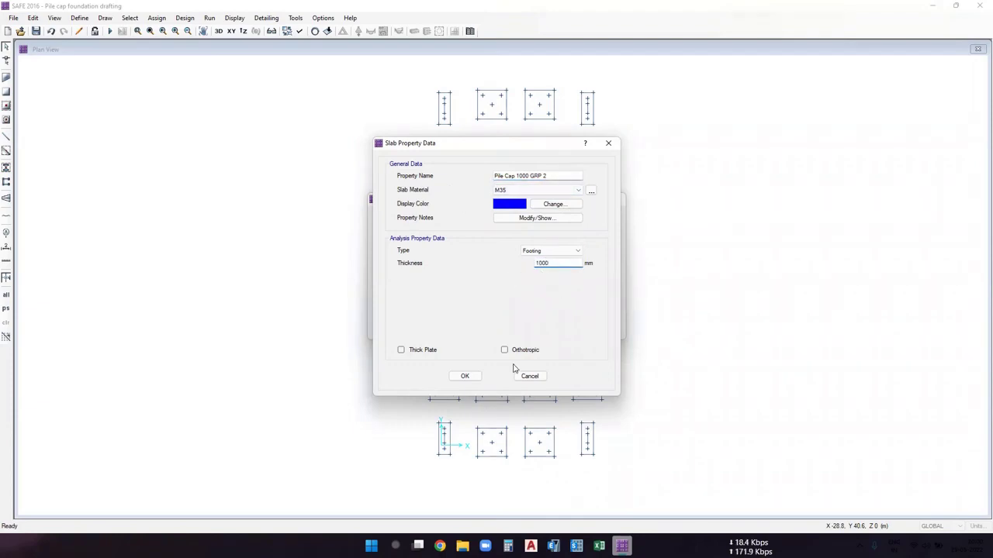
{"action": "left_click", "coordinate": [465, 376]}
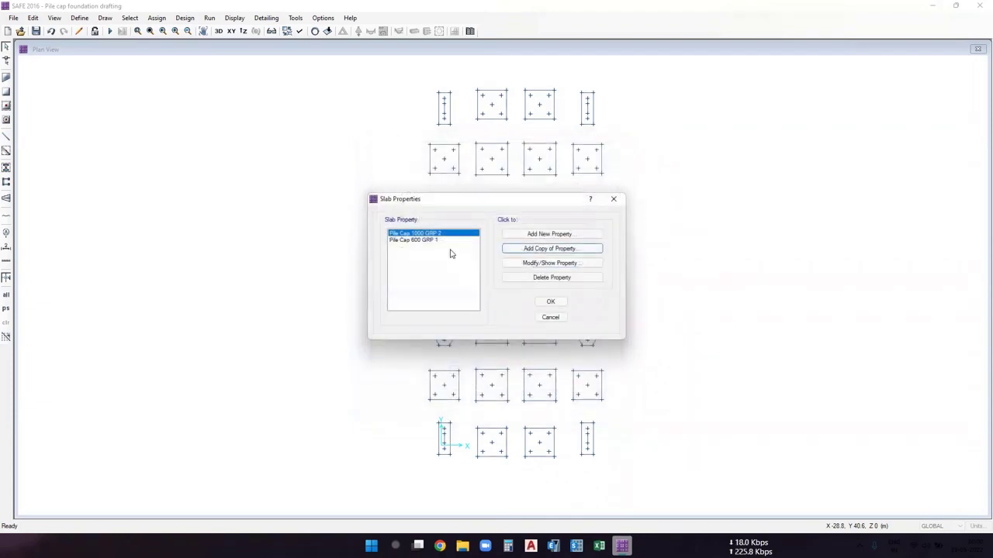
Copy the Group 2 property, start the copy's name with "Pile", and consult the group thicknesses and pile cap layout in the workbook.
{"action": "left_click", "coordinate": [548, 249]}
{"action": "double_click", "coordinate": [514, 175]}
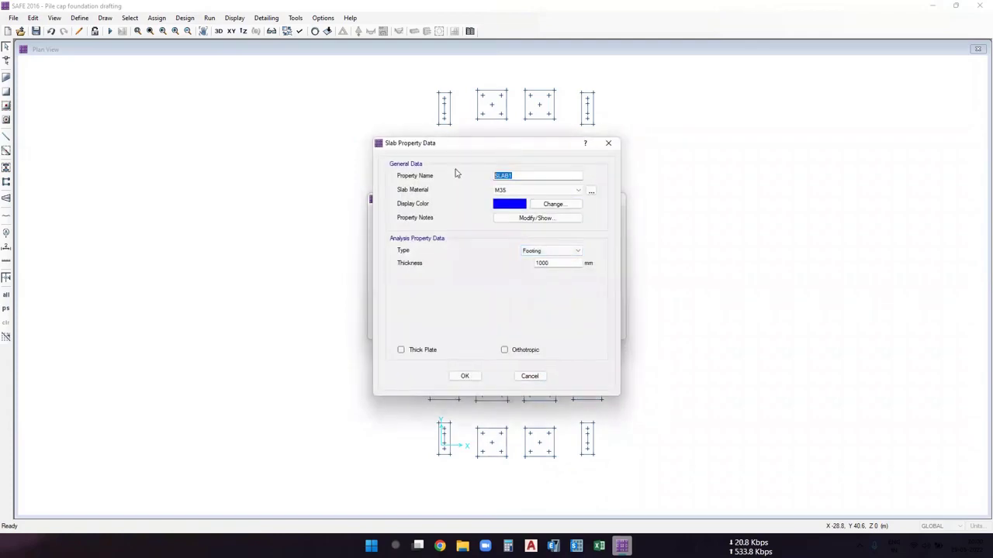
{"action": "type", "text": "Pile"}
{"action": "left_click", "coordinate": [599, 546]}
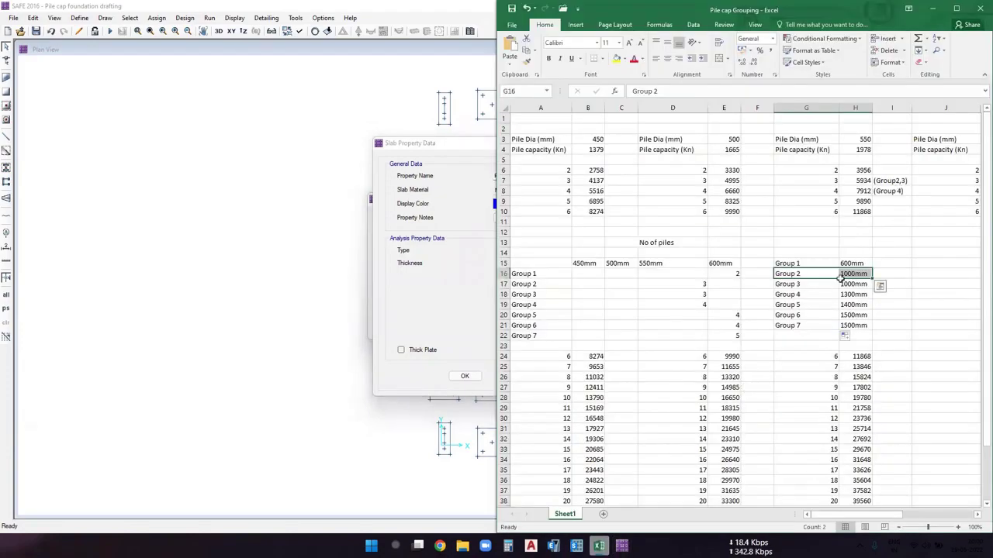
{"action": "left_click_drag", "start_coordinate": [853, 514], "coordinate": [904, 515]}
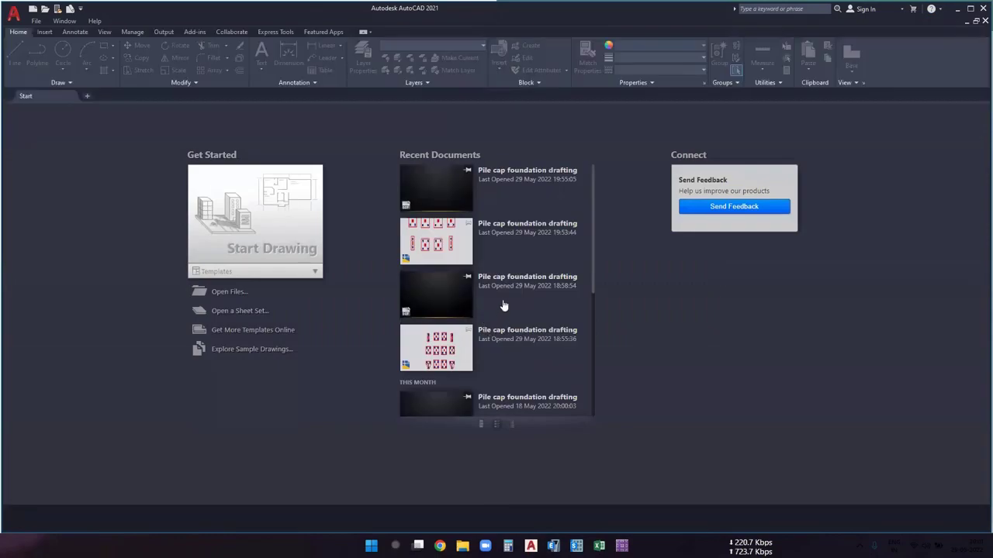
Switch to AutoCAD, open the recent Pile cap foundation drafting drawing and regenerate its display.
{"action": "left_click", "coordinate": [445, 193]}
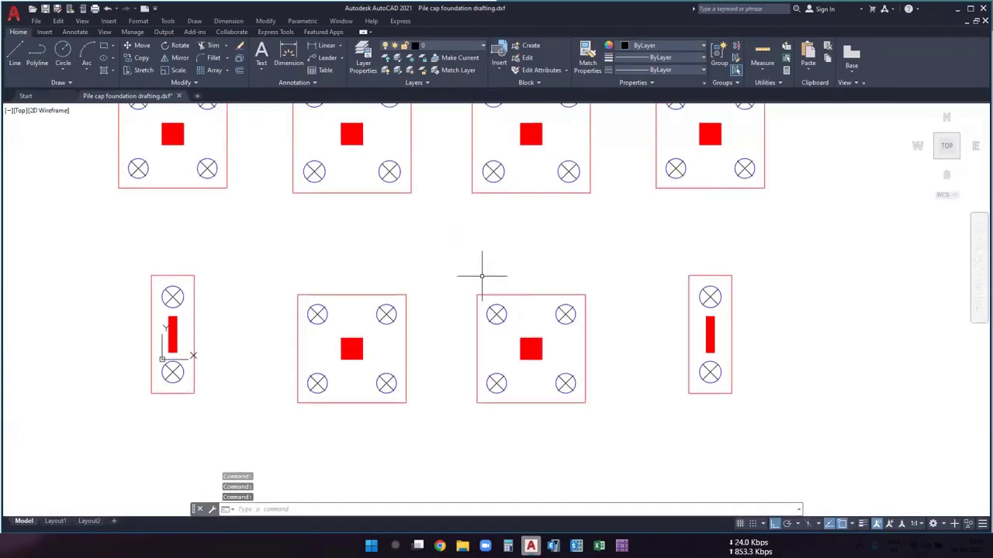
{"action": "scroll", "coordinate": [474, 268], "scroll_direction": "down", "scroll_amount": 6}
{"action": "scroll", "coordinate": [464, 263], "scroll_direction": "up", "scroll_amount": 5}
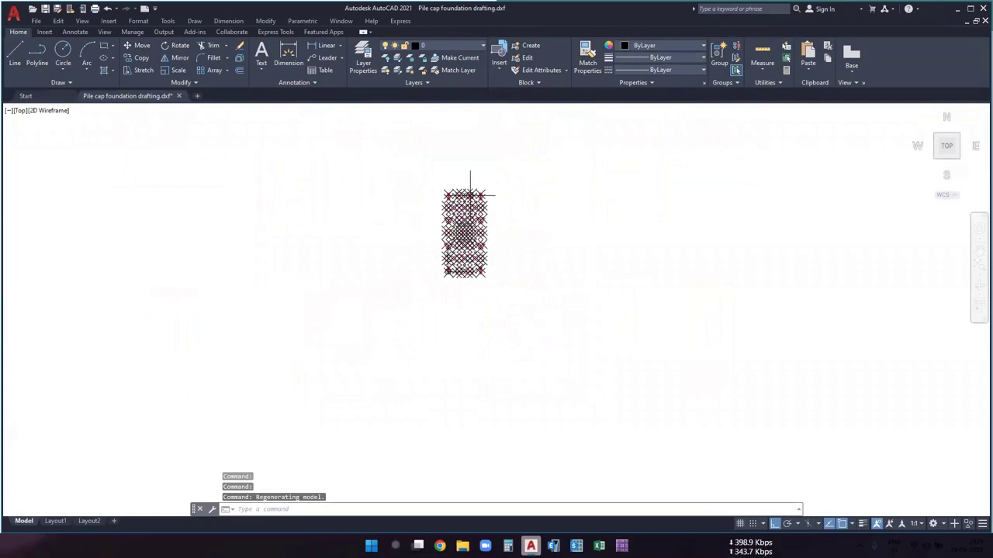
{"action": "scroll", "coordinate": [513, 233], "scroll_direction": "up", "scroll_amount": 2}
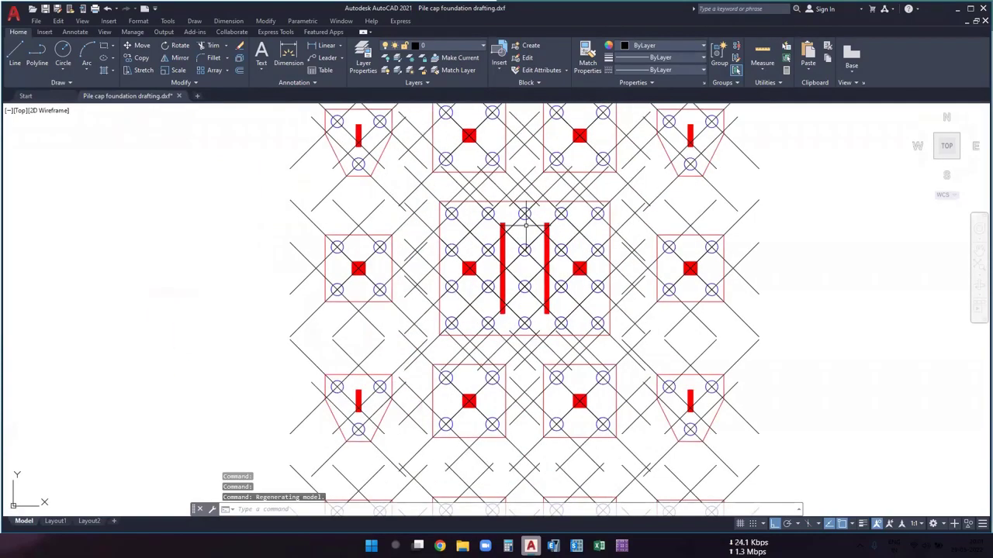
{"action": "type", "text": "rege"}
{"action": "key", "text": "Return"}
Place the grouping workbook beside the AutoCAD drawing and compare its group layout with the central combined pile cap.
{"action": "left_click", "coordinate": [577, 546]}
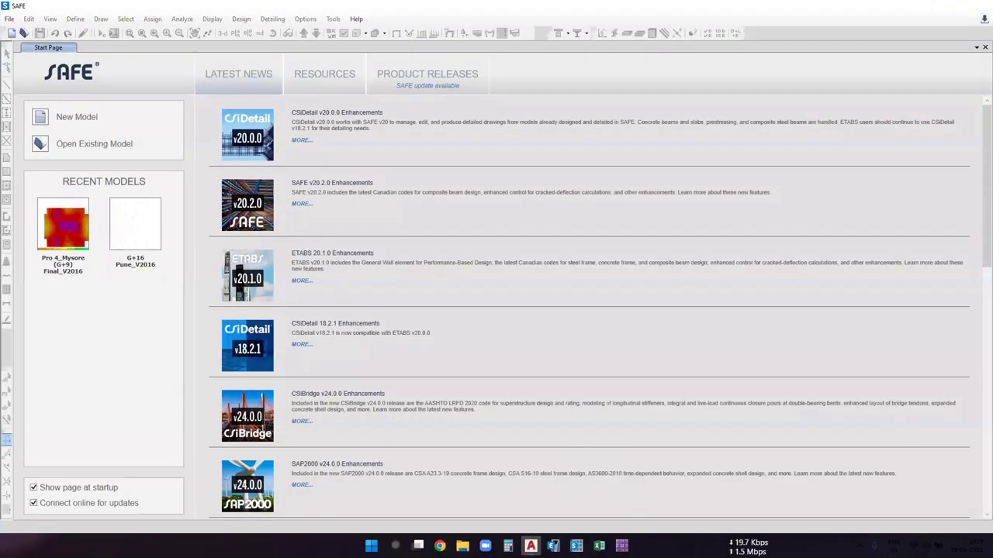
{"action": "left_click", "coordinate": [530, 546]}
{"action": "left_click", "coordinate": [599, 546]}
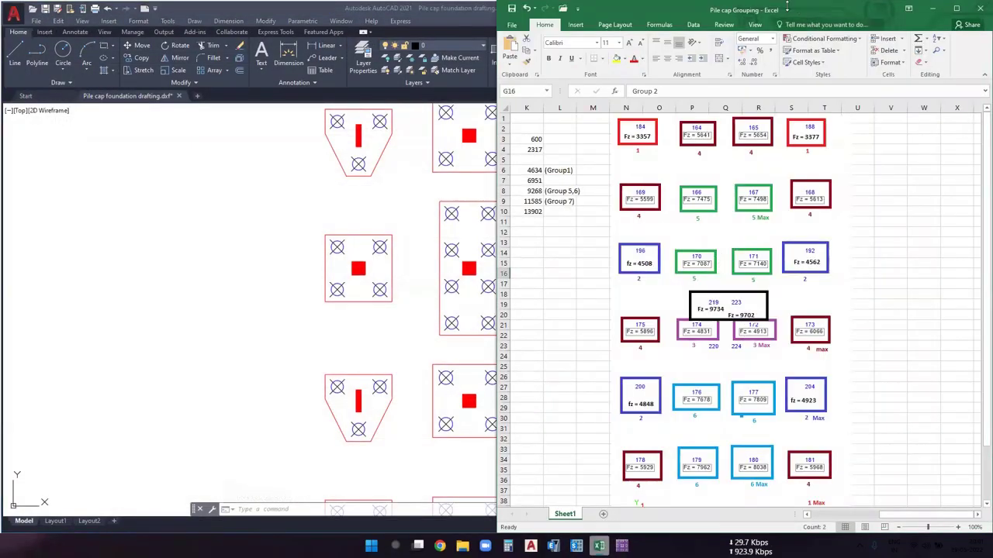
{"action": "left_click_drag", "start_coordinate": [870, 26], "coordinate": [945, 26]}
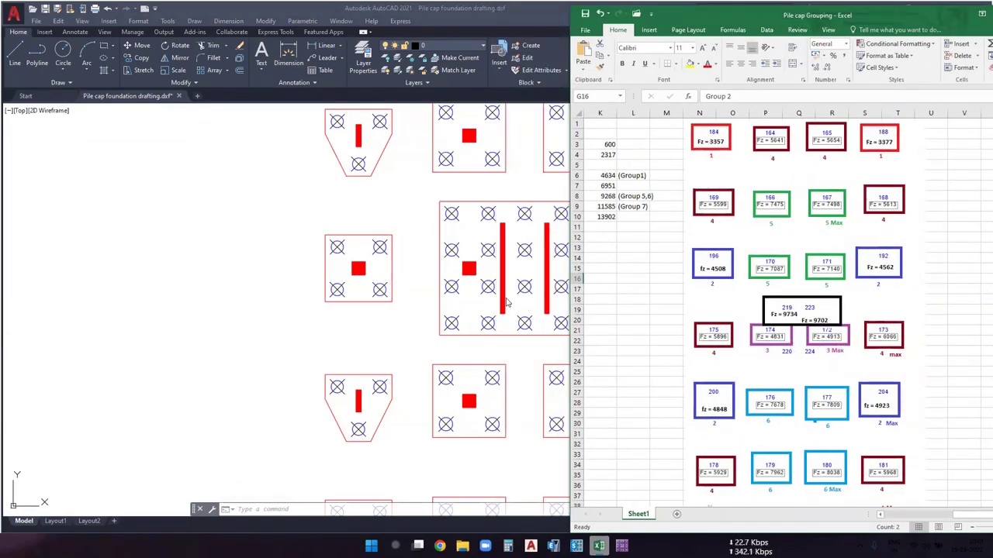
{"action": "left_click", "coordinate": [458, 264]}
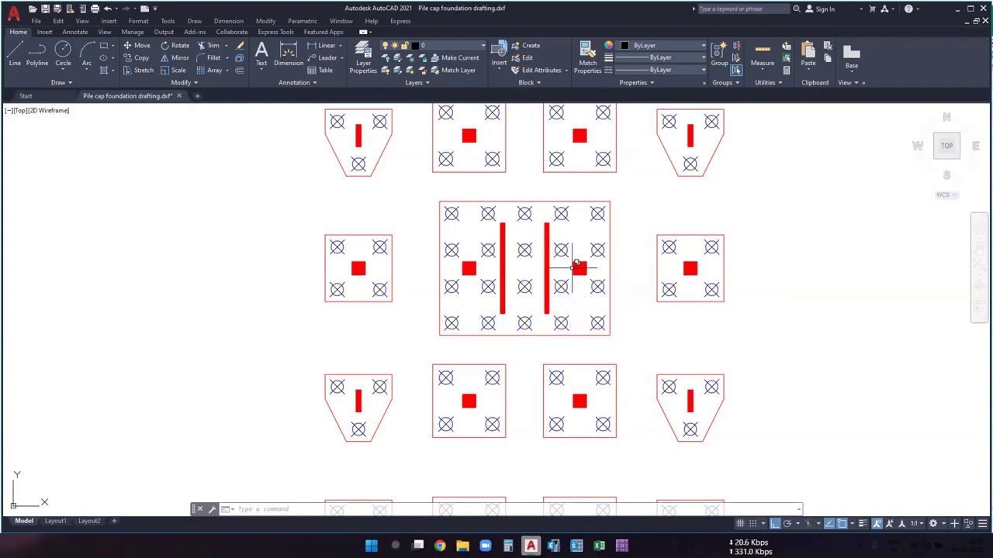
Return to SAFE and name the copied slab property Pile Cap 1300 GRP 4, checking the group thickness in the workbook.
{"action": "left_click", "coordinate": [958, 14]}
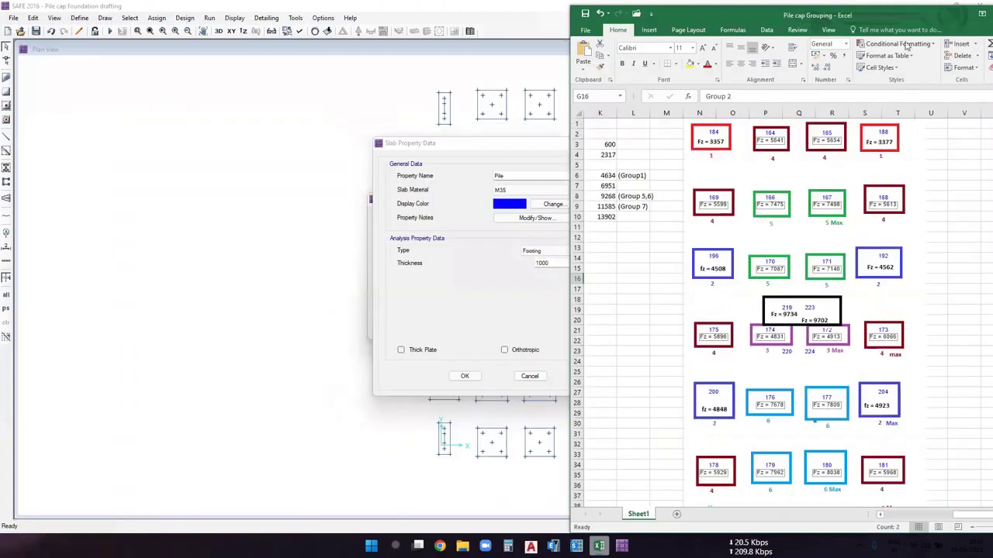
{"action": "left_click", "coordinate": [956, 16]}
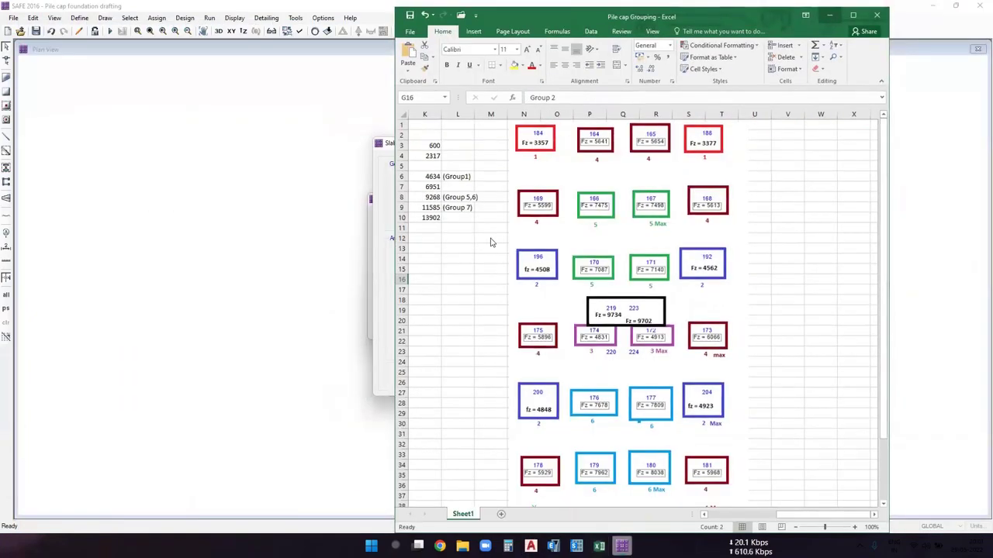
{"action": "left_click", "coordinate": [533, 179]}
{"action": "type", "text": "Pile Cap"}
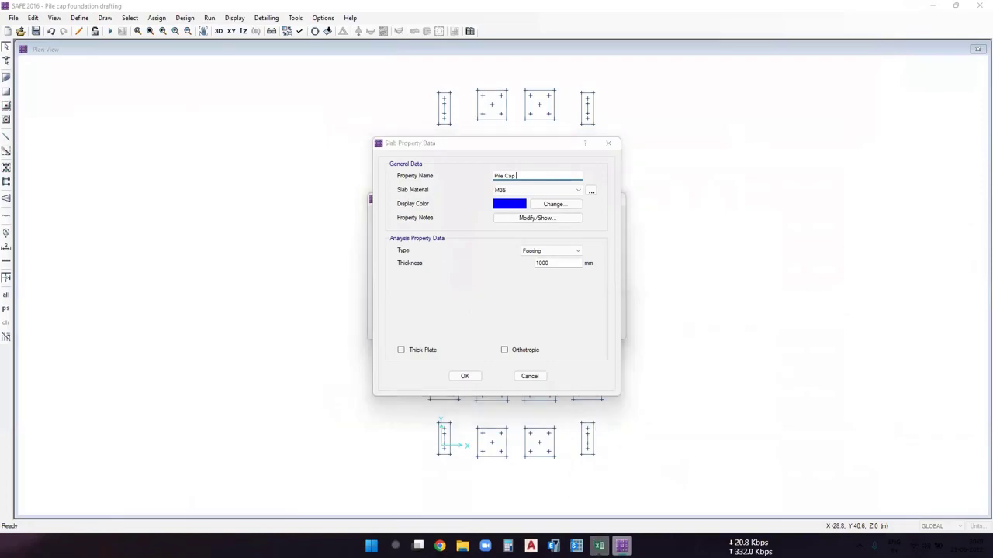
{"action": "left_click", "coordinate": [599, 546]}
{"action": "scroll", "coordinate": [833, 519], "scroll_direction": "left", "scroll_amount": 10}
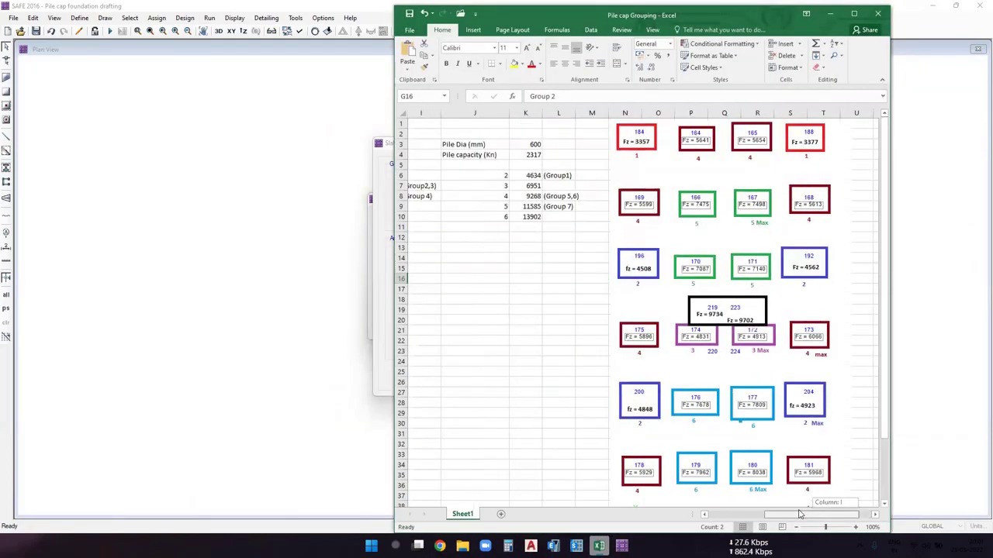
{"action": "left_click", "coordinate": [599, 546]}
{"action": "type", "text": "1300"}
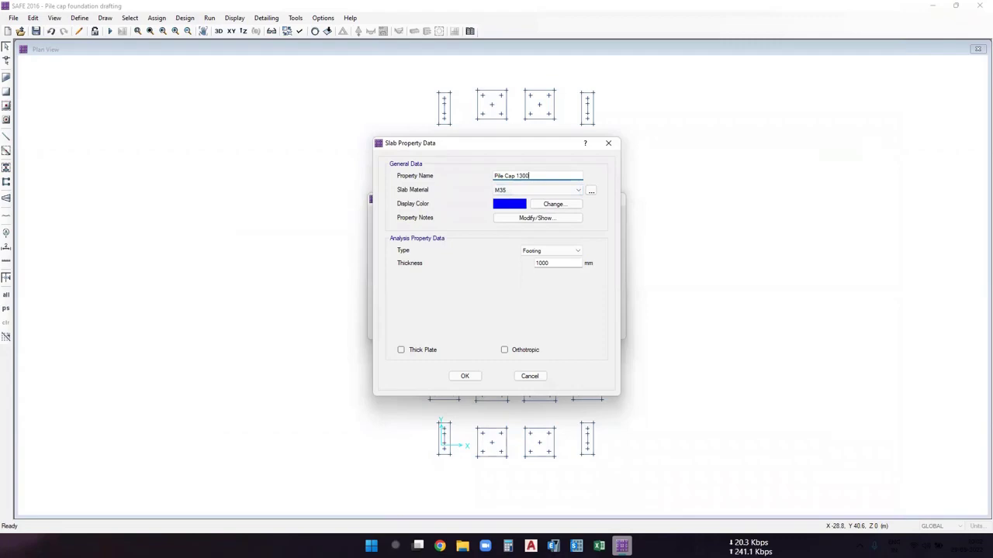
{"action": "type", "text": " GRP 4"}
Set the Group 4 pile cap thickness to 1300 mm and accept the property.
{"action": "double_click", "coordinate": [543, 263]}
{"action": "type", "text": "130"}
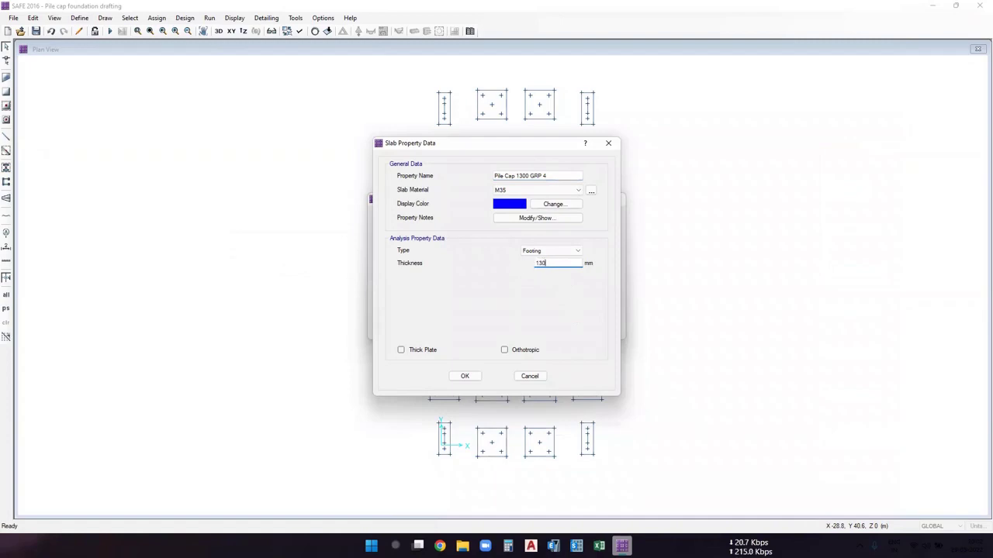
{"action": "left_click", "coordinate": [464, 376]}
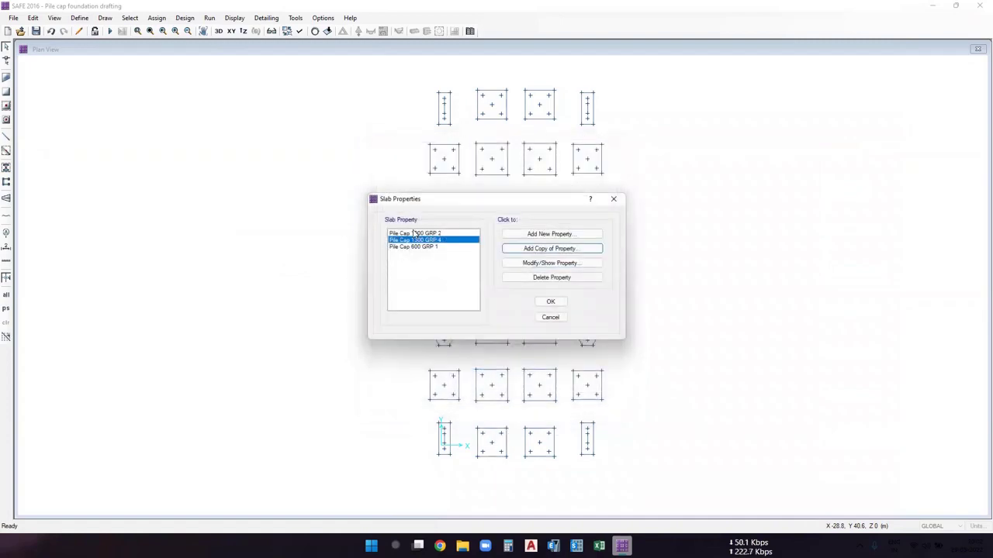
Copy the Group 4 property, start the copy's name with "Pile Cap", and look up the Group 5 thickness in the workbook.
{"action": "left_click", "coordinate": [564, 252]}
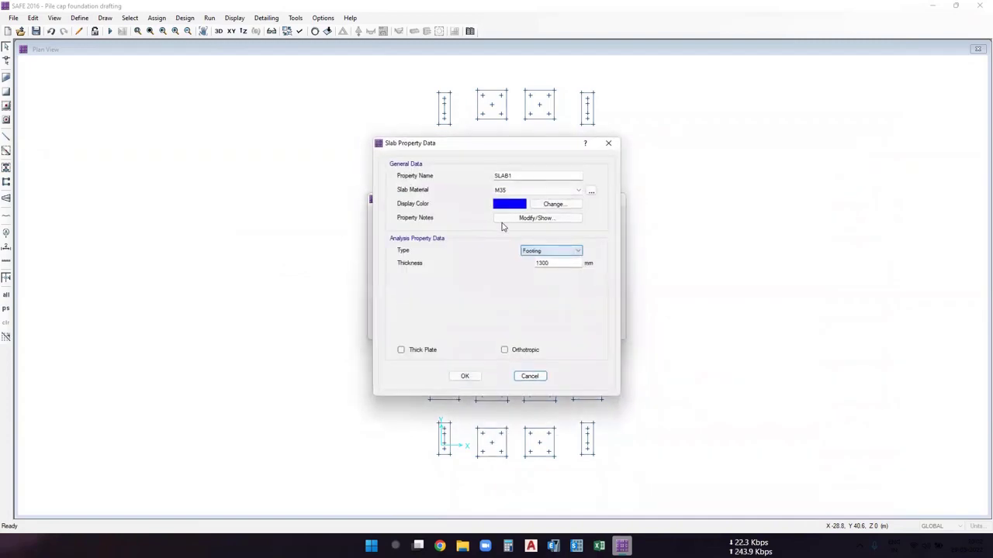
{"action": "left_click_drag", "start_coordinate": [553, 174], "coordinate": [455, 182]}
{"action": "type", "text": "P"}
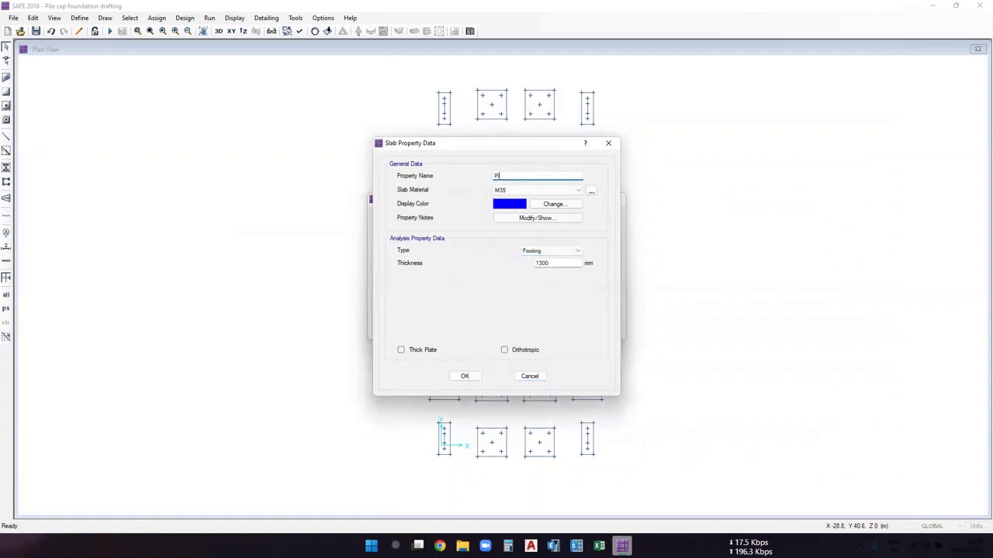
{"action": "type", "text": "ile CA"}
{"action": "left_click", "coordinate": [599, 546]}
{"action": "left_click_drag", "start_coordinate": [689, 311], "coordinate": [754, 309]}
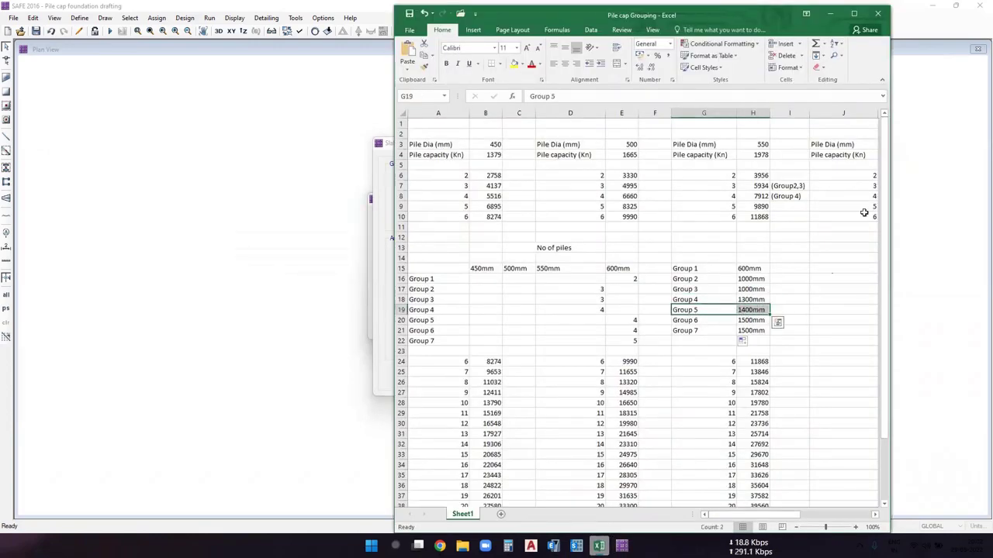
{"action": "key", "text": "super+Down"}
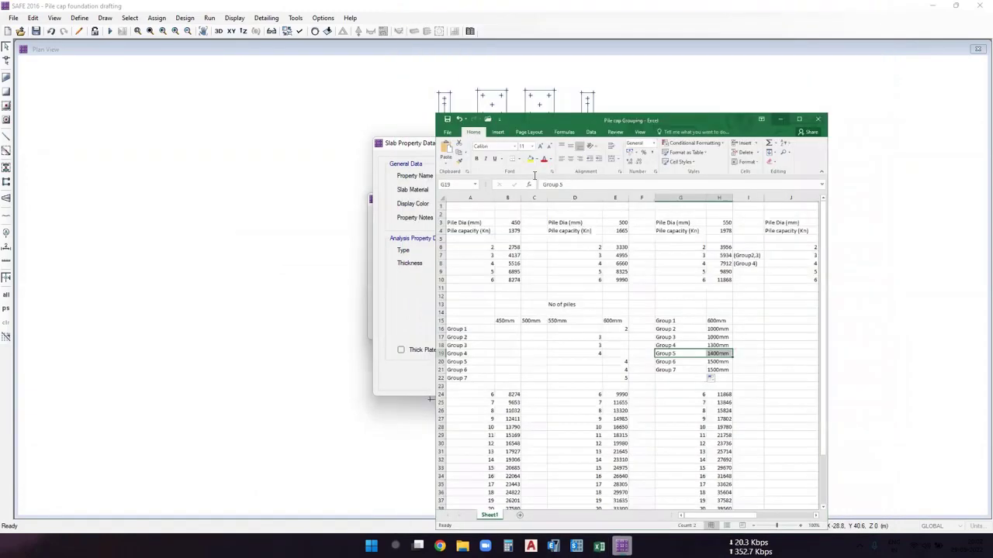
Complete the copy's name as Pile Cap 1400 GRP 5, set its thickness to 1400 mm and accept it.
{"action": "type", "text": "14"}
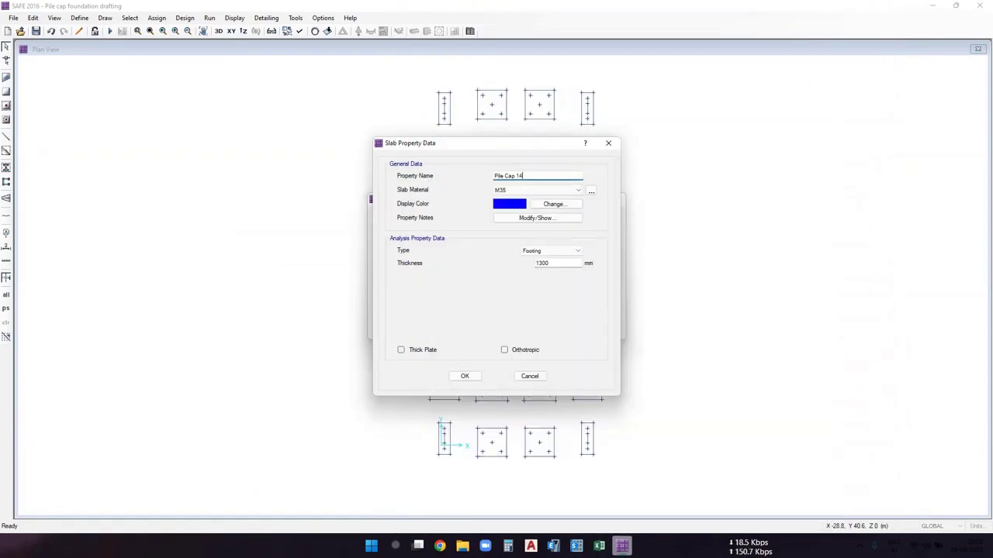
{"action": "type", "text": "000"}
{"action": "type", "text": " 5"}
{"action": "left_click_drag", "start_coordinate": [574, 264], "coordinate": [514, 266]}
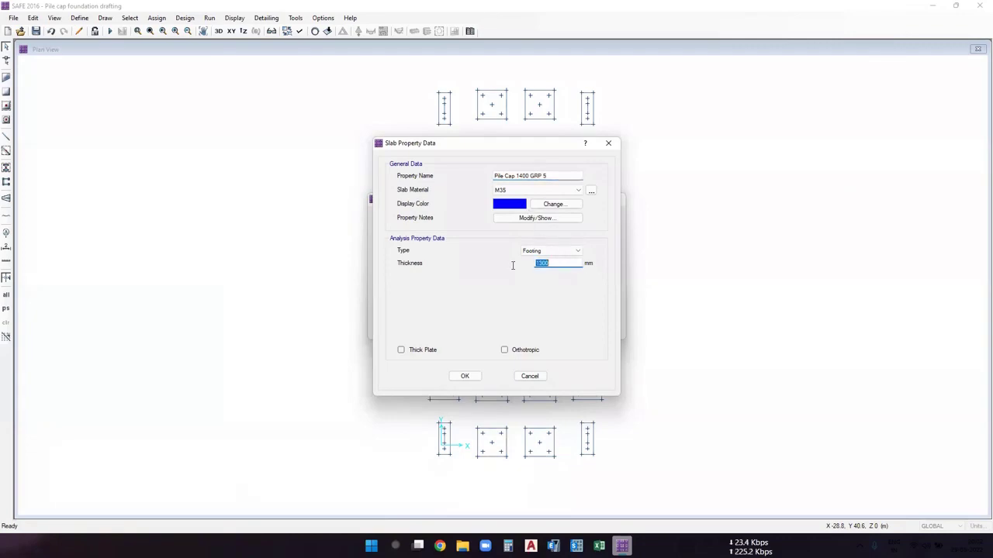
{"action": "type", "text": "1"}
{"action": "left_click", "coordinate": [465, 377]}
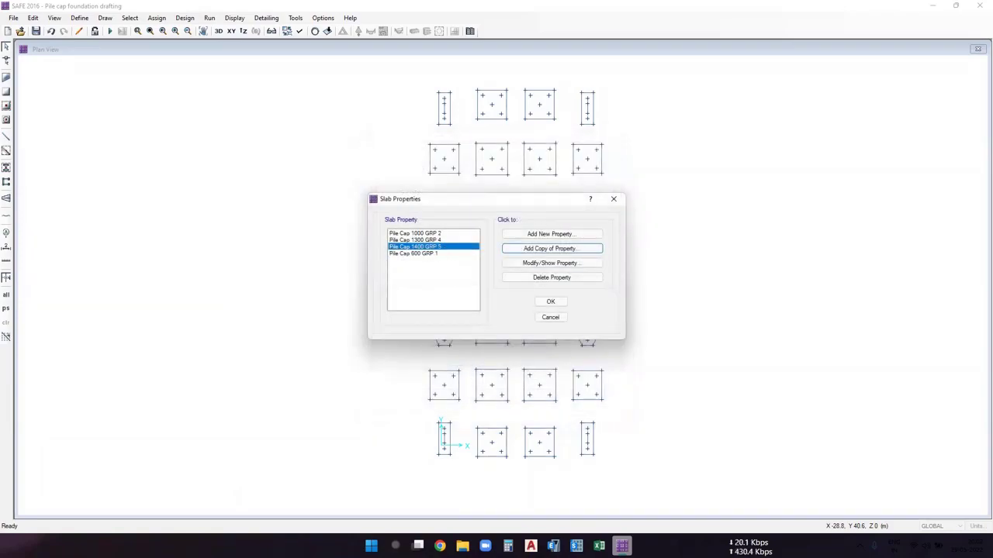
Look up the Group 6 thickness in the workbook and add a copy of the Group 5 property named Pile Cap 1500 GRP 6, 1500 mm thick.
{"action": "left_click", "coordinate": [599, 546]}
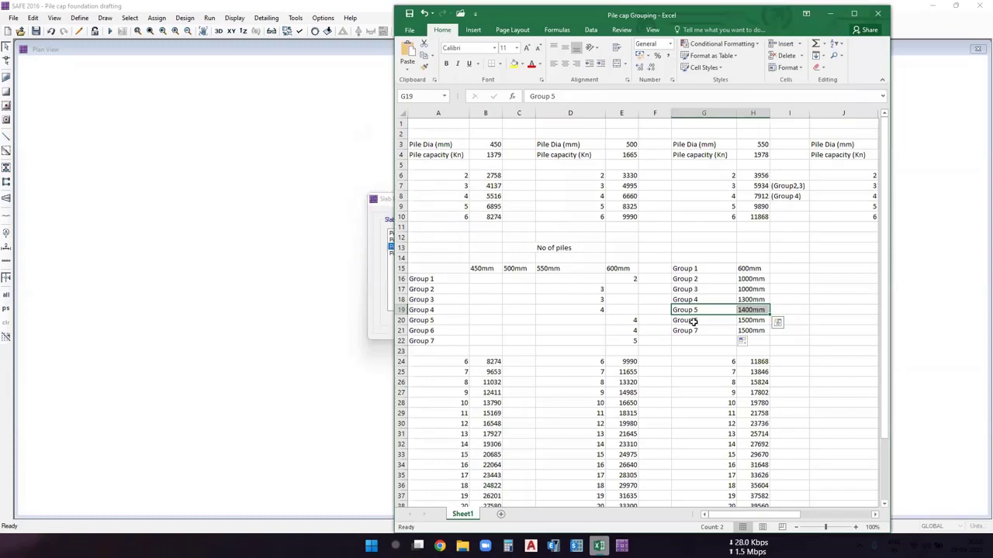
{"action": "left_click_drag", "start_coordinate": [693, 321], "coordinate": [749, 321]}
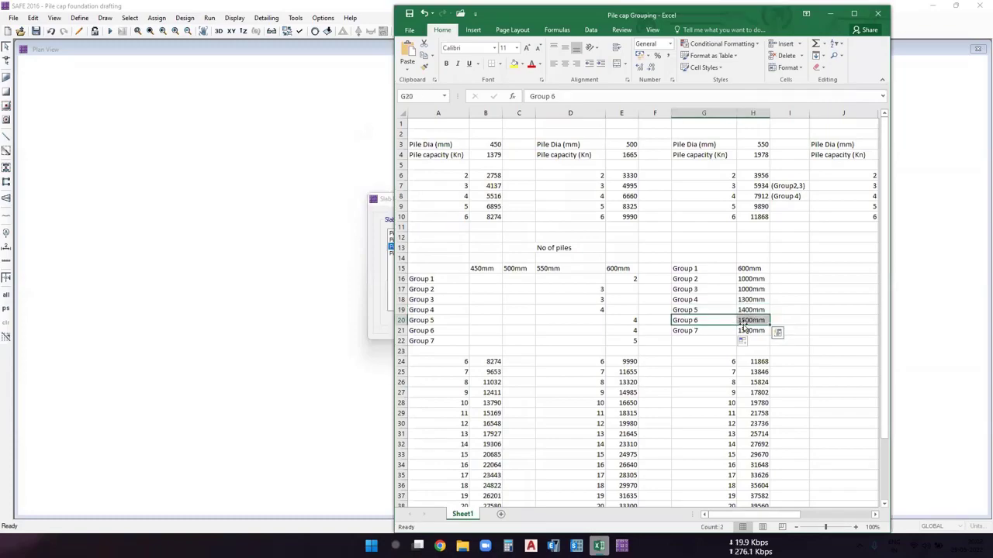
{"action": "left_click", "coordinate": [830, 13]}
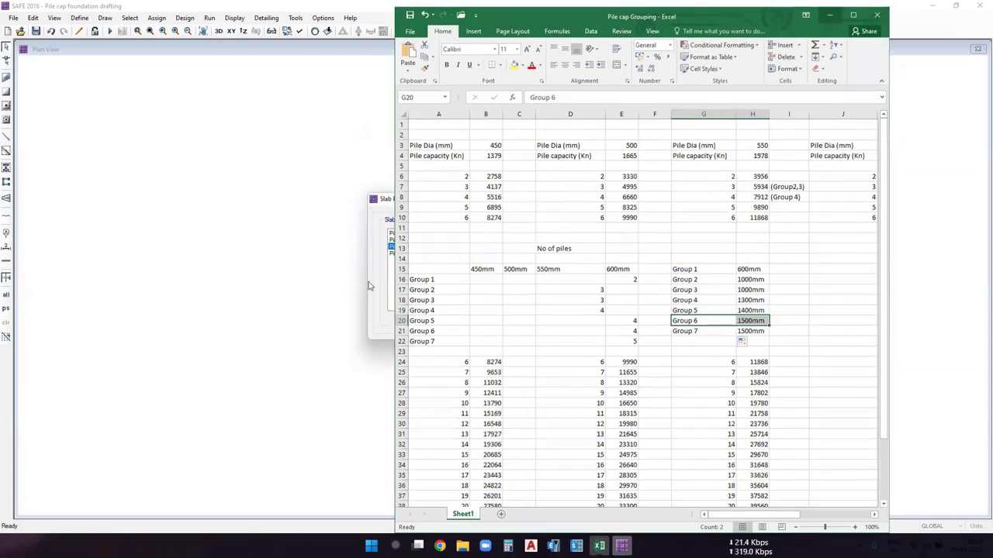
{"action": "left_click", "coordinate": [537, 249]}
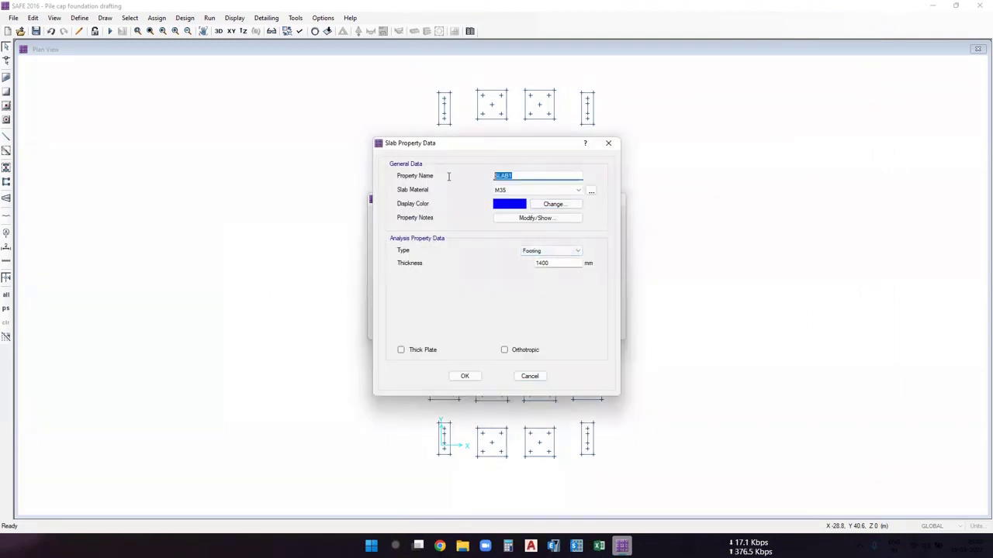
{"action": "type", "text": "Pile Cap"}
{"action": "left_click_drag", "start_coordinate": [505, 155], "coordinate": [623, 161]}
{"action": "key", "text": "Tab"}
{"action": "key", "text": "Tab"}
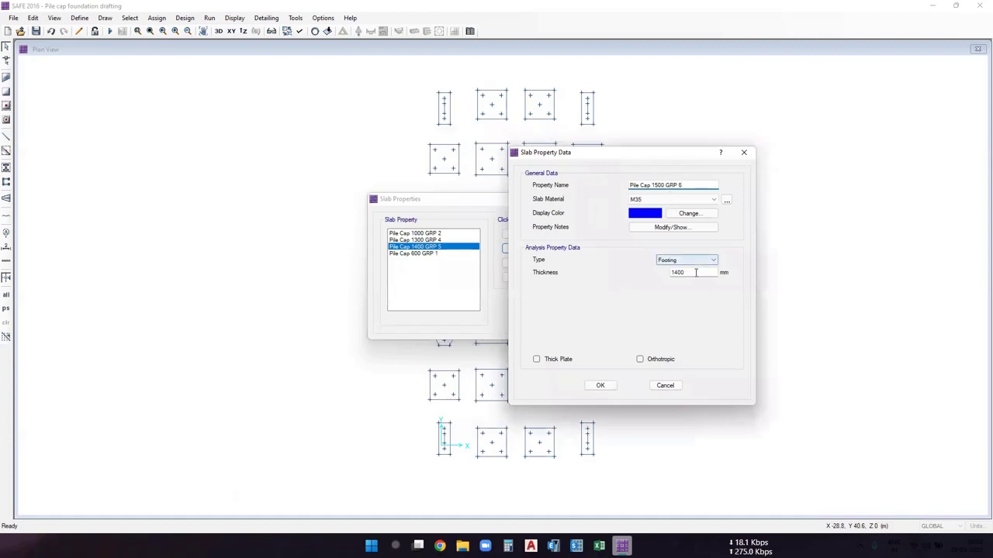
{"action": "type", "text": "15"}
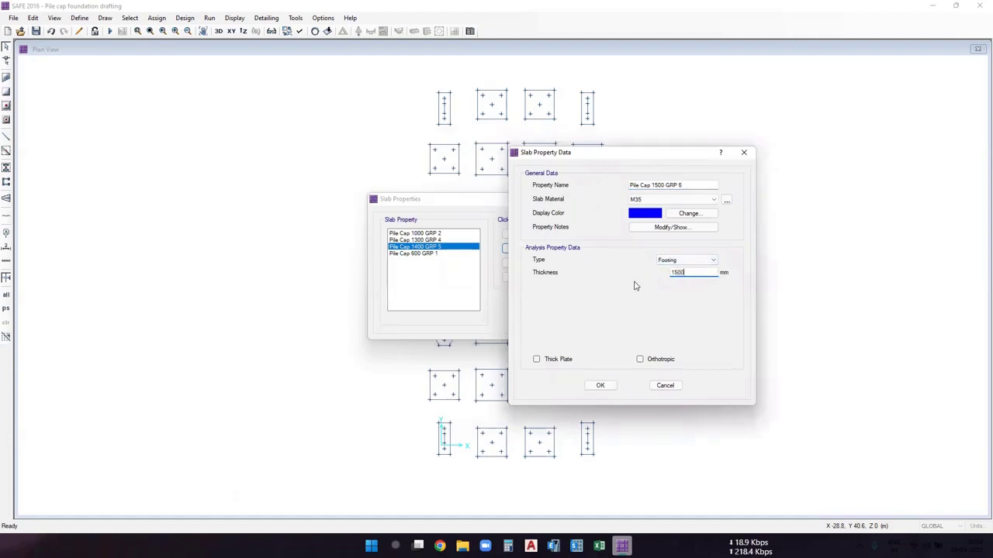
{"action": "left_click", "coordinate": [599, 385]}
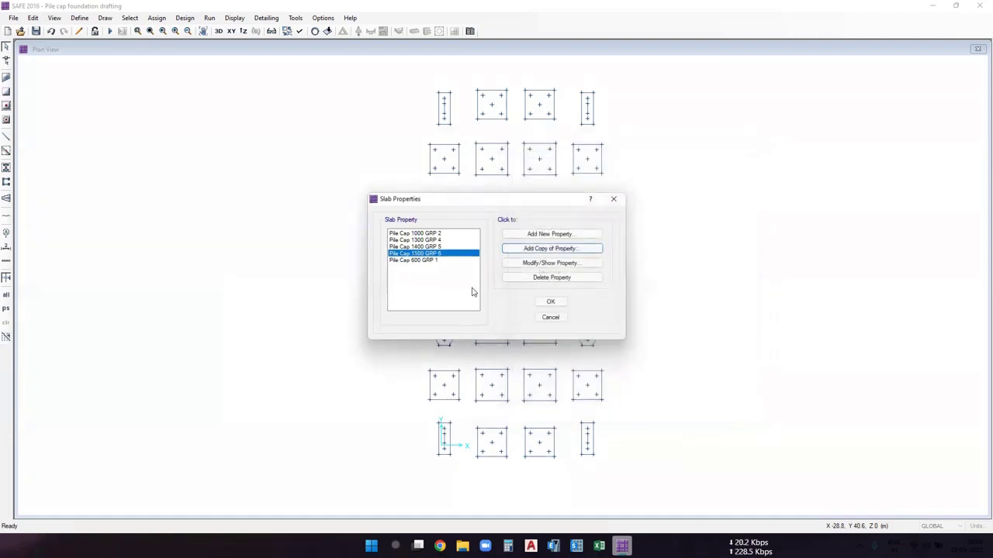
Copy the Group 6 property and start the copy's name with "Pile Cap".
{"action": "left_click", "coordinate": [528, 249]}
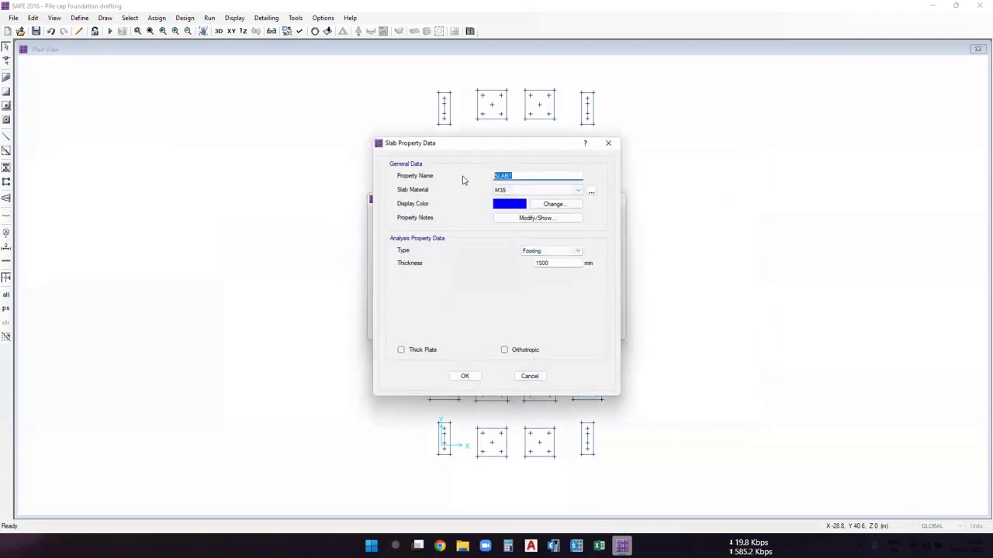
{"action": "type", "text": "Group"}
{"action": "key", "text": "BackSpace"}
{"action": "key", "text": "BackSpace"}
{"action": "key", "text": "BackSpace"}
{"action": "key", "text": "BackSpace"}
{"action": "type", "text": "Pile Cap"}
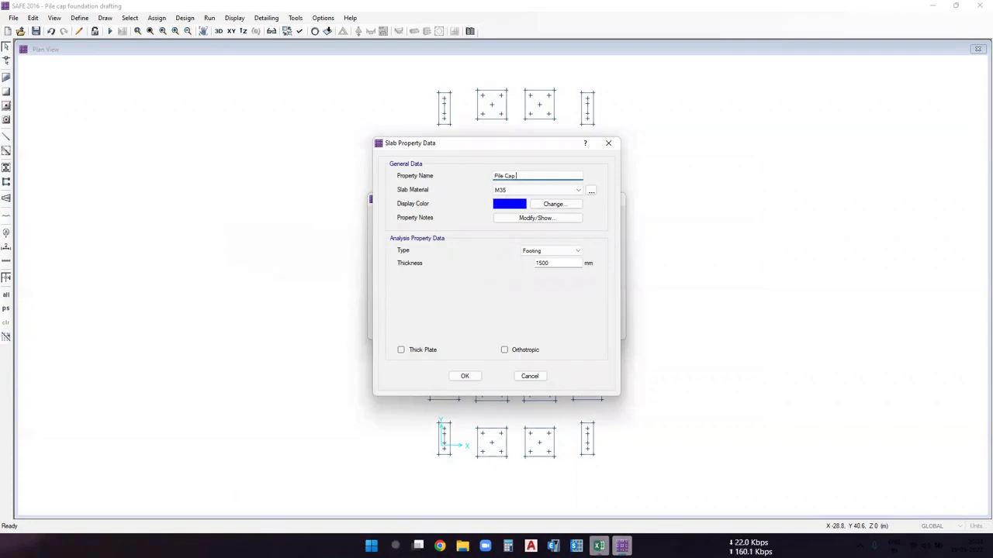
Check the Group 7 thickness in the workbook, complete the copy's name as Pile Cap 1500 GRP 7 and accept it.
{"action": "left_click", "coordinate": [599, 546]}
{"action": "left_click", "coordinate": [685, 331]}
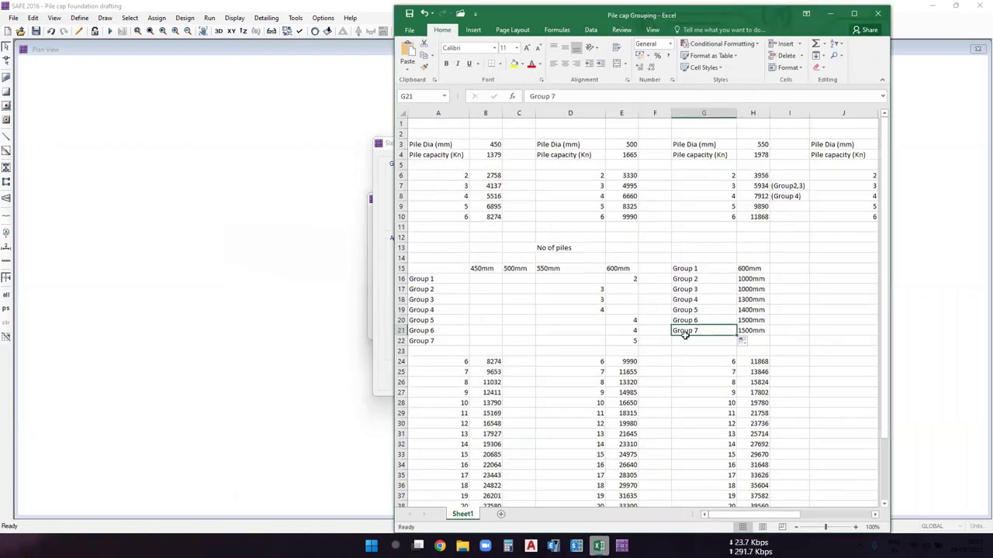
{"action": "left_click", "coordinate": [751, 332]}
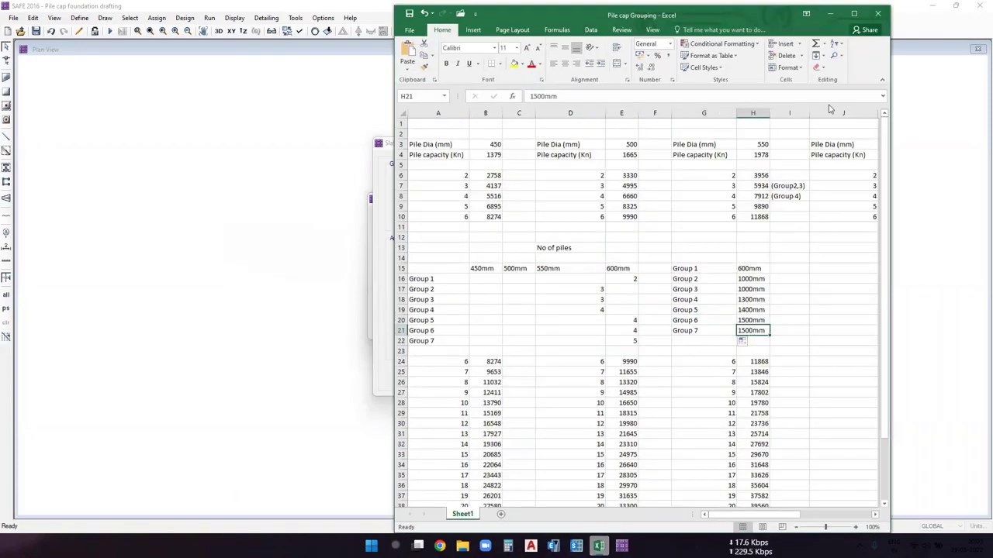
{"action": "left_click", "coordinate": [832, 15]}
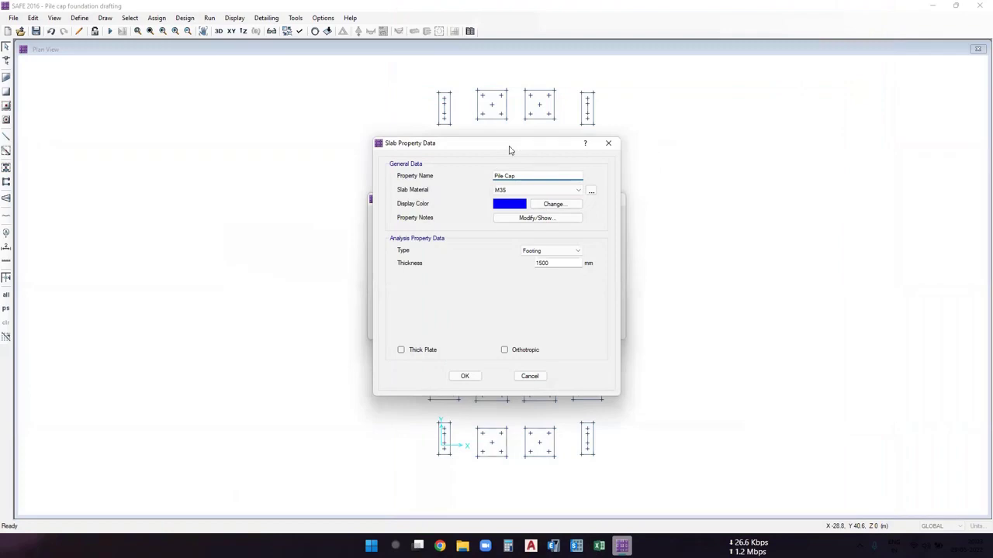
{"action": "left_click_drag", "start_coordinate": [520, 151], "coordinate": [644, 155]}
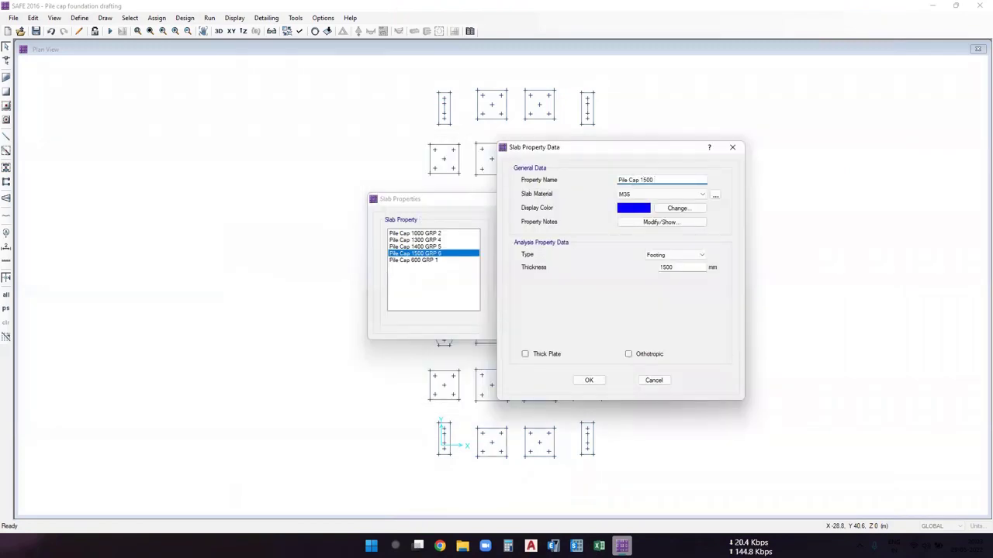
{"action": "type", "text": "GRP 7"}
{"action": "left_click", "coordinate": [588, 381]}
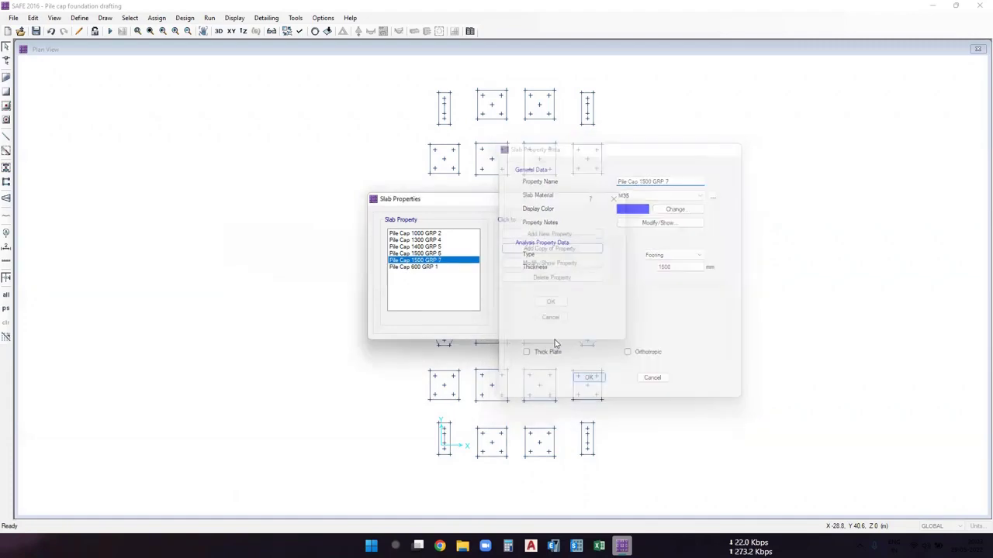
Review the defined pile cap slab properties one by one for all the groups.
{"action": "left_click", "coordinate": [434, 267]}
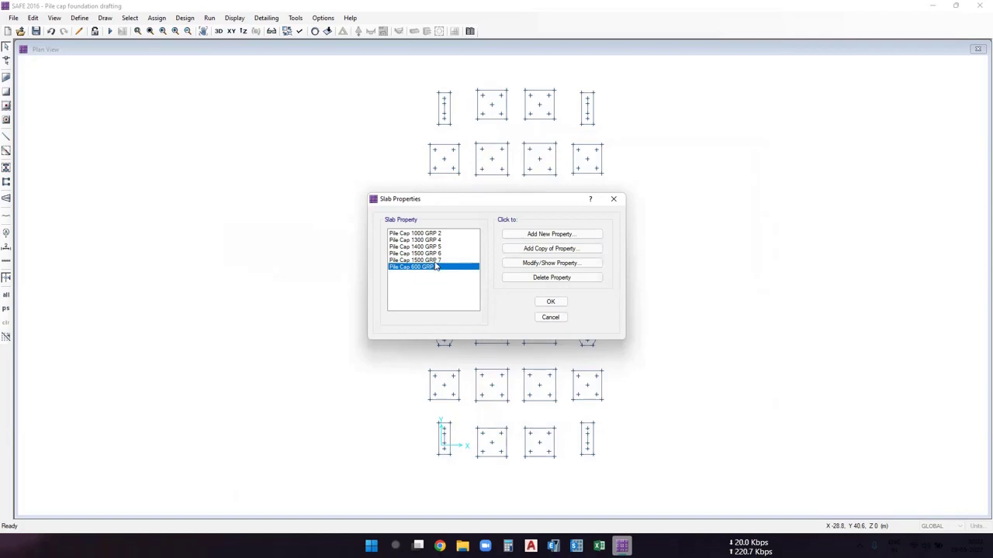
{"action": "left_click", "coordinate": [438, 233]}
{"action": "left_click", "coordinate": [440, 239]}
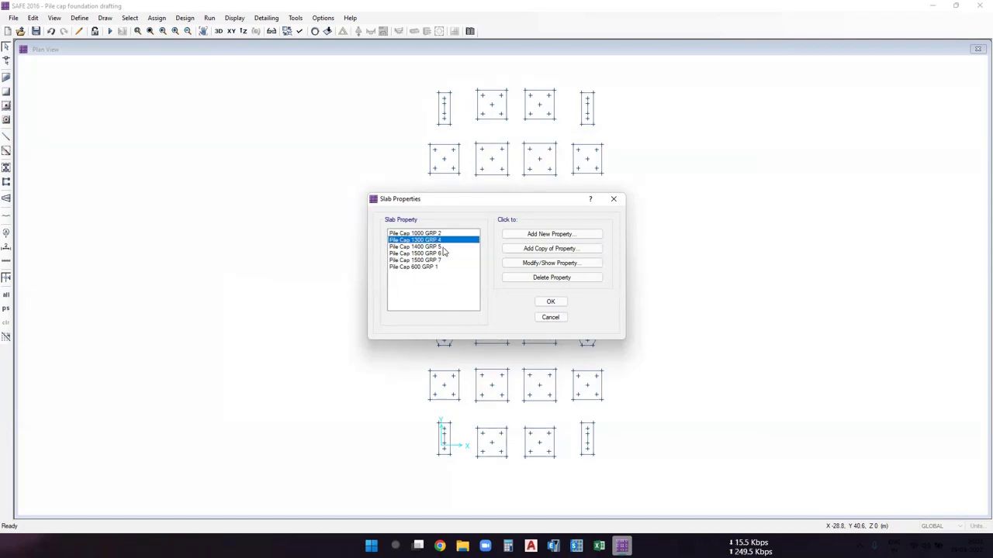
{"action": "left_click", "coordinate": [444, 247]}
{"action": "left_click", "coordinate": [445, 254]}
{"action": "left_click", "coordinate": [446, 260]}
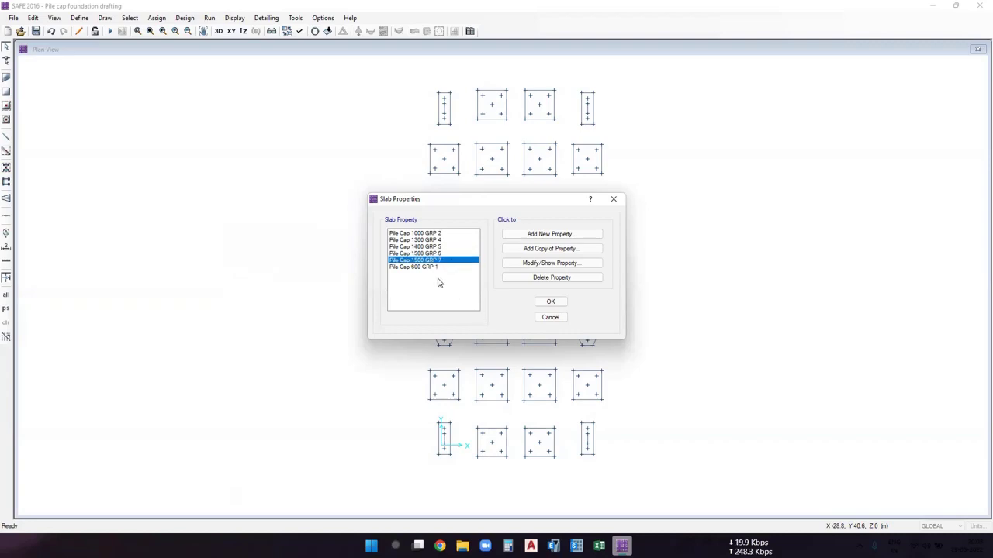
{"action": "left_click", "coordinate": [426, 268]}
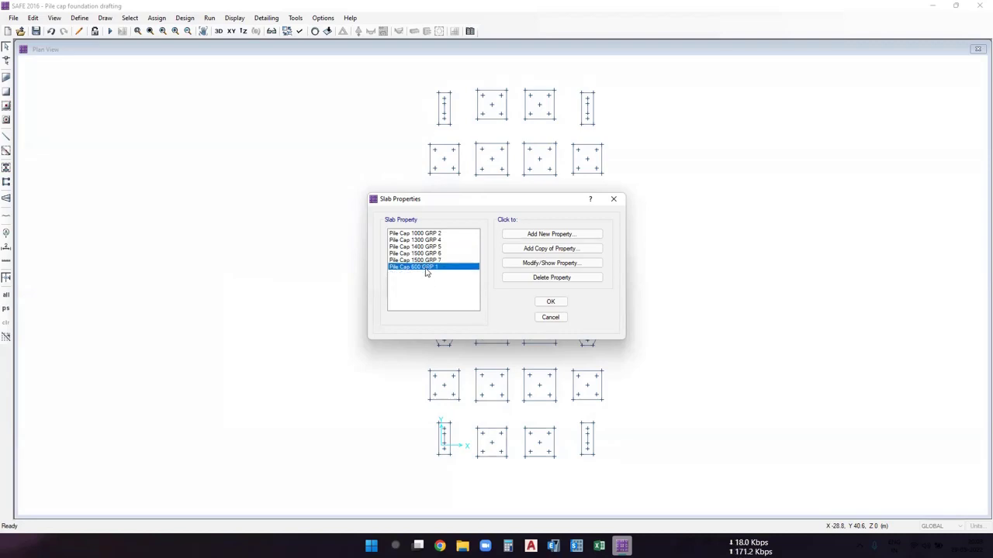
Add a new slab property named Pile with M35 as its slab material.
{"action": "left_click", "coordinate": [557, 234]}
{"action": "double_click", "coordinate": [521, 178]}
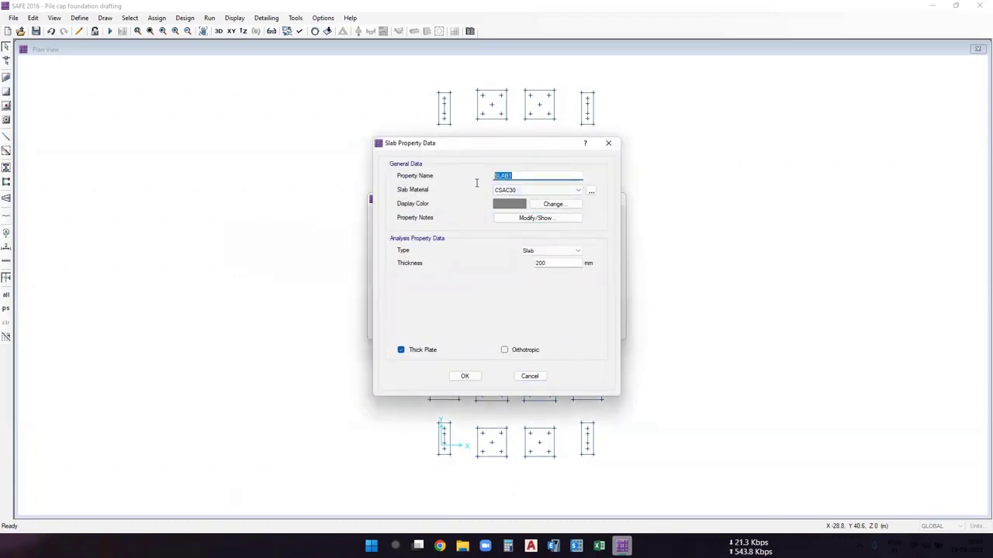
{"action": "type", "text": "Pile"}
{"action": "left_click", "coordinate": [532, 192]}
{"action": "left_click", "coordinate": [501, 226]}
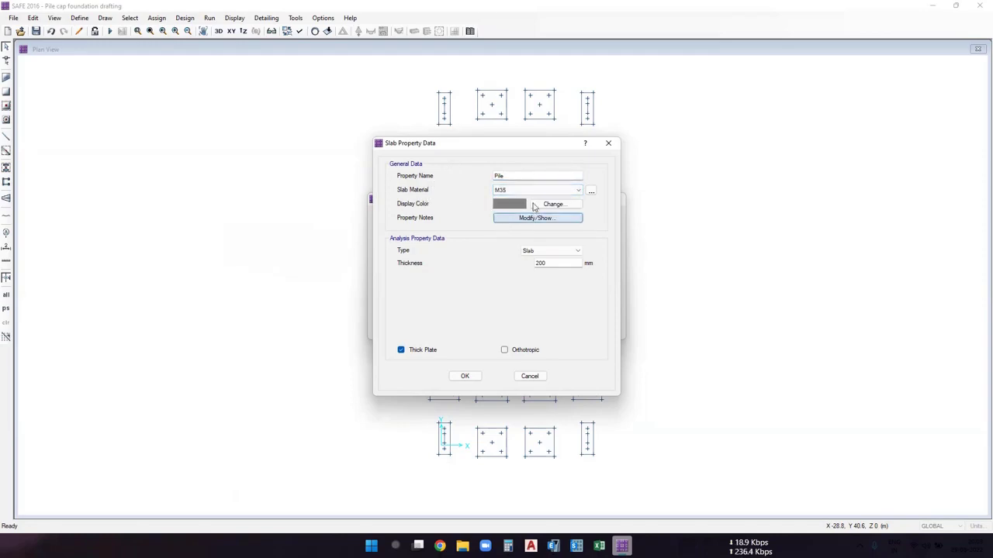
Make the Pile property a Footing type 1600 mm thick with the thick plate option off, and accept it.
{"action": "left_click", "coordinate": [546, 252]}
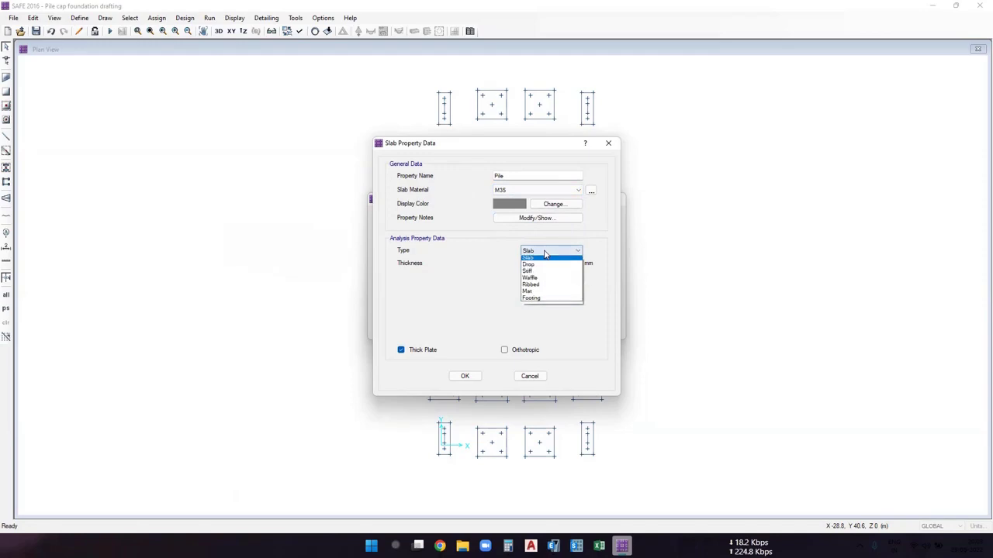
{"action": "left_click", "coordinate": [532, 300]}
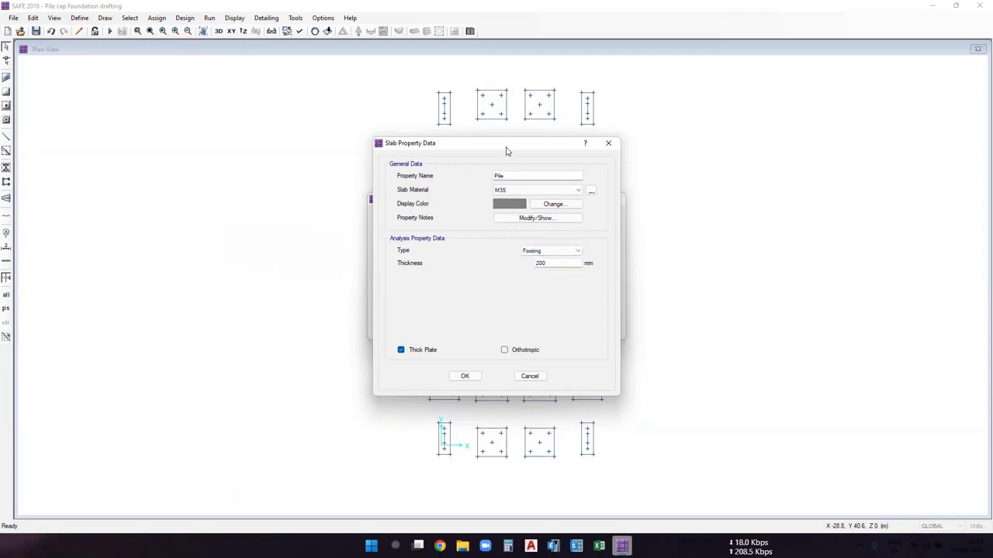
{"action": "left_click_drag", "start_coordinate": [512, 151], "coordinate": [758, 140]}
{"action": "left_click", "coordinate": [645, 340]}
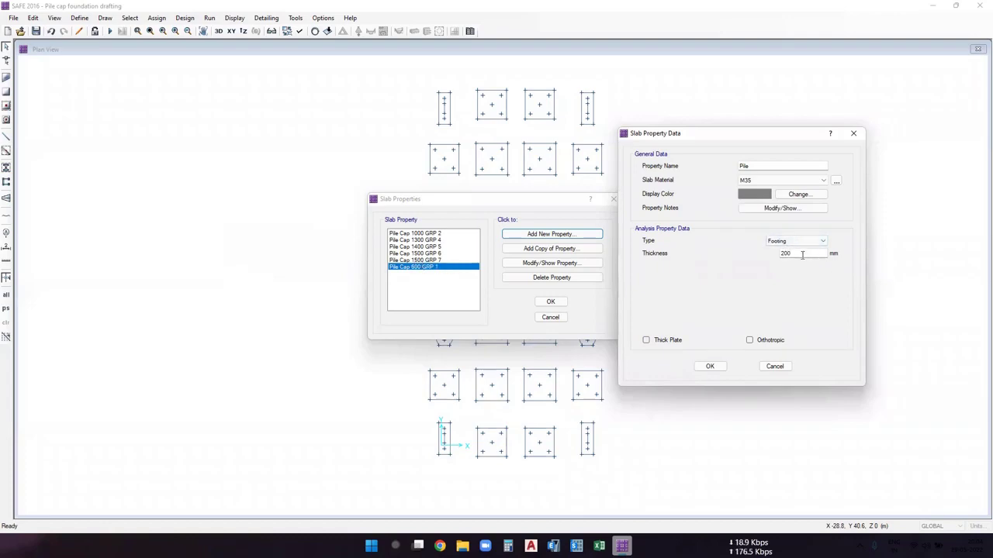
{"action": "left_click_drag", "start_coordinate": [806, 253], "coordinate": [764, 262]}
{"action": "type", "text": "16"}
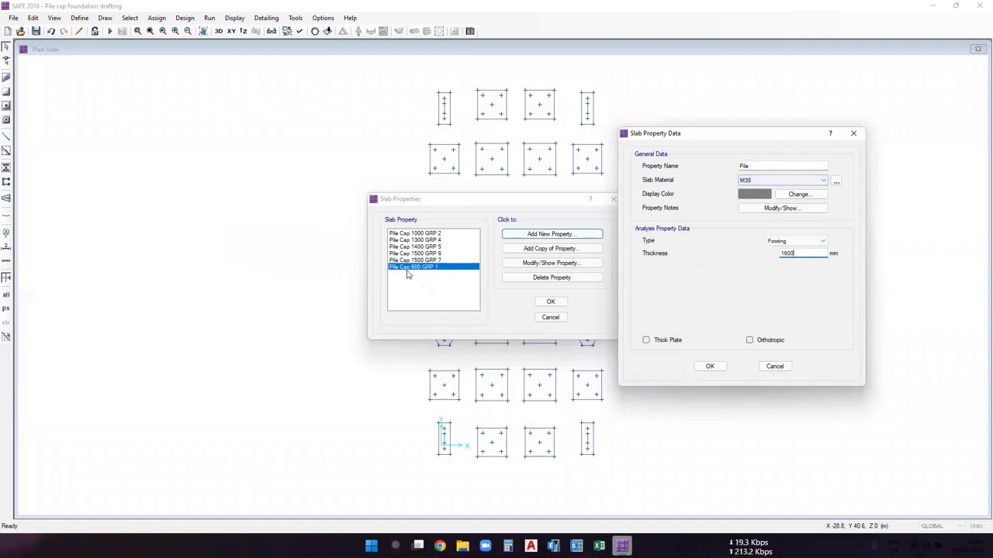
{"action": "left_click", "coordinate": [709, 366]}
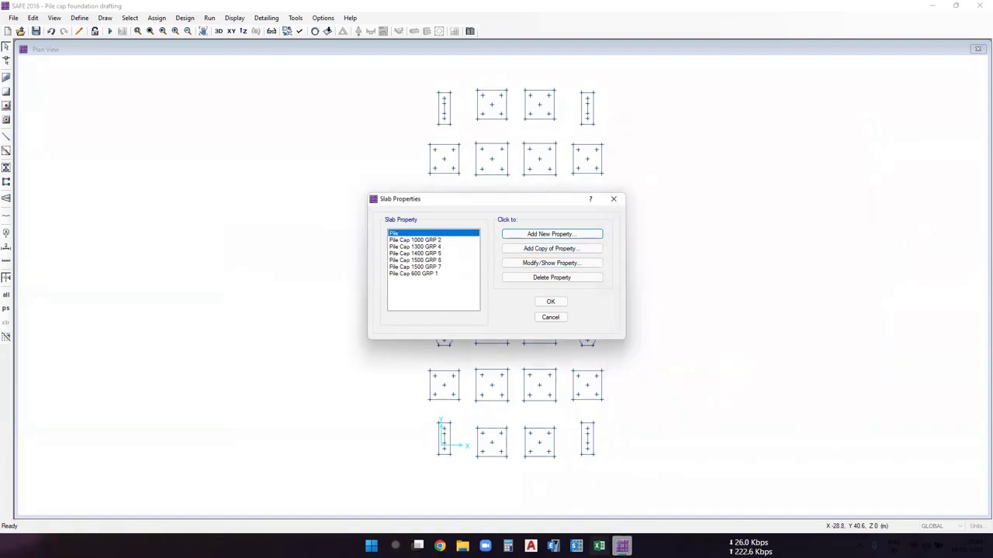
Add another new slab property named Column / Shear wall with M35 as its slab material.
{"action": "mouse_move", "coordinate": [598, 546]}
{"action": "left_click", "coordinate": [541, 236]}
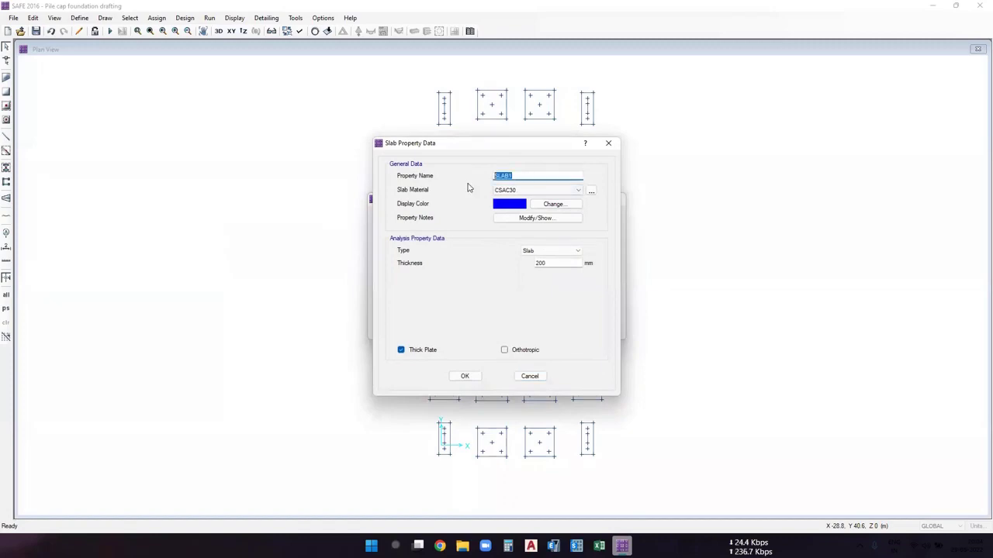
{"action": "type", "text": "Column"}
{"action": "type", "text": "/ Shesarr wal"}
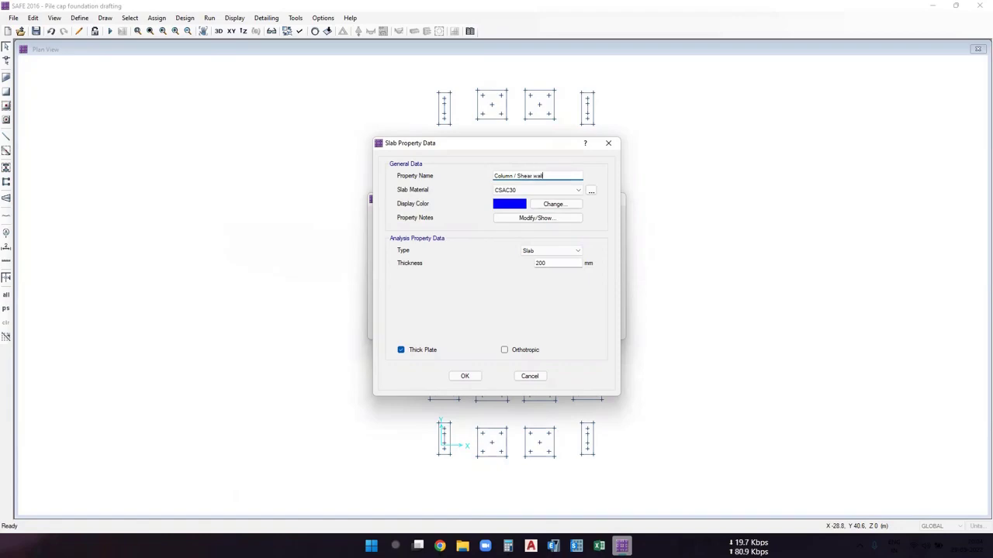
{"action": "type", "text": "l"}
{"action": "left_click", "coordinate": [507, 195]}
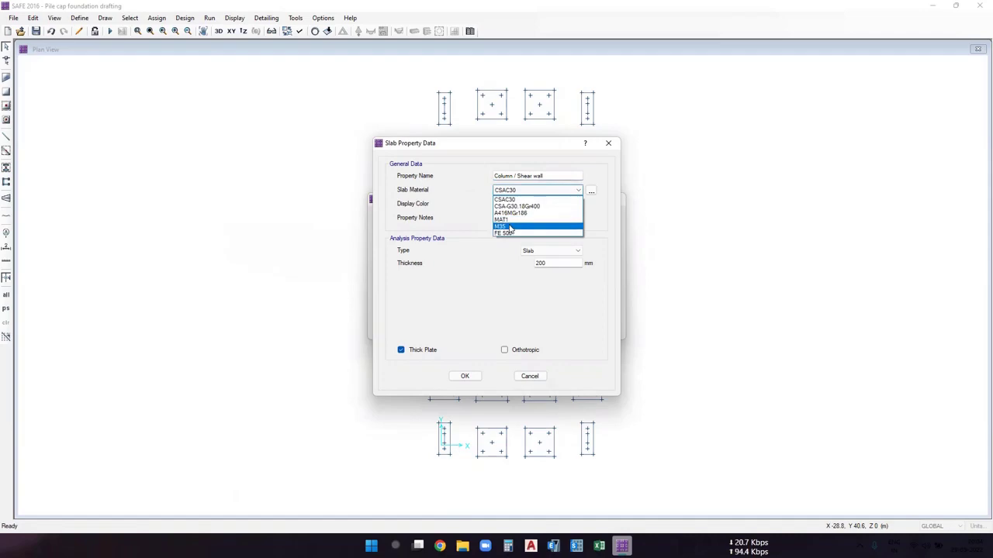
{"action": "left_click", "coordinate": [503, 228]}
Set the Column / Shear wall property's type to Stiff and open its thickness for editing.
{"action": "left_click", "coordinate": [551, 252]}
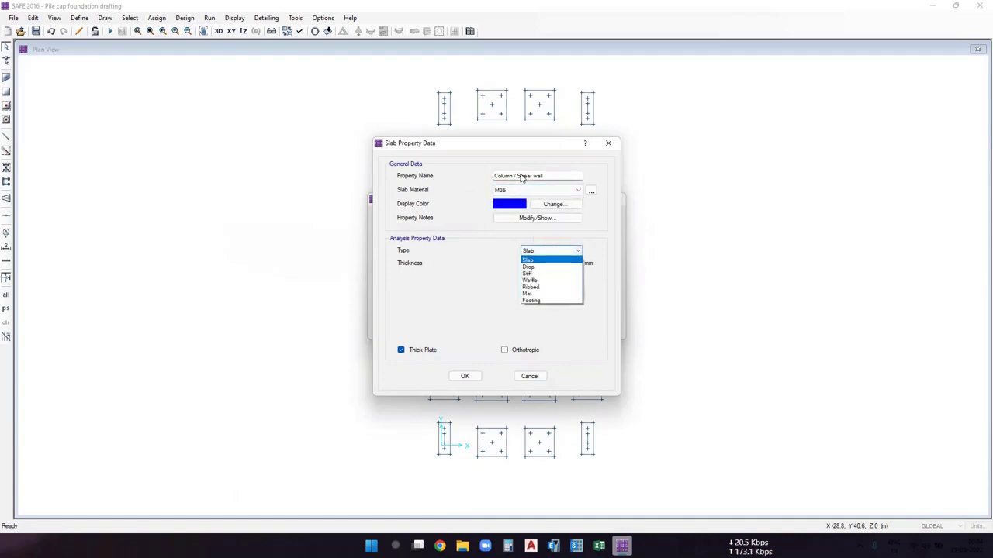
{"action": "left_click", "coordinate": [530, 274]}
{"action": "double_click", "coordinate": [543, 263]}
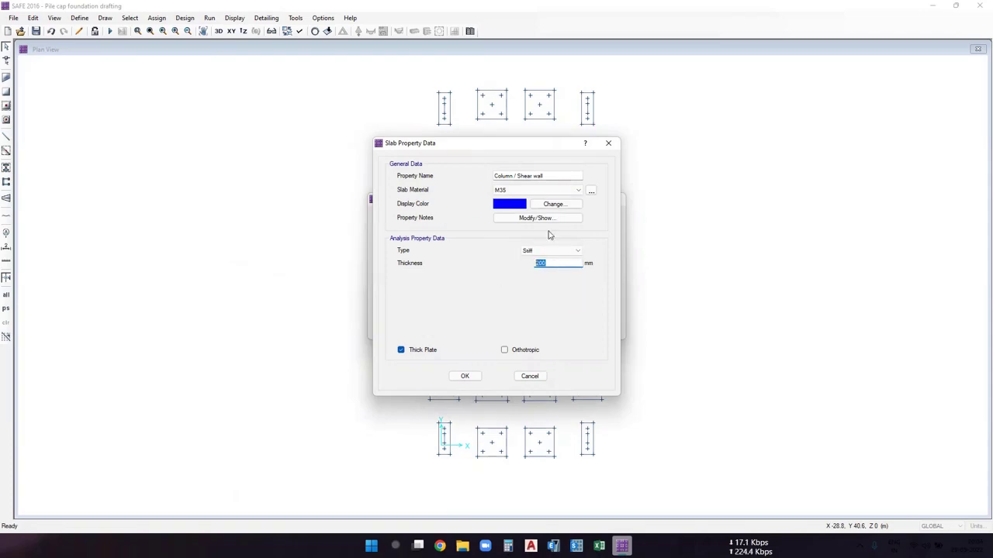
Set the Column / Shear wall slab property's thickness to 1600 mm, disable Thick Plate, and save the slab properties.
{"action": "left_click_drag", "start_coordinate": [521, 150], "coordinate": [640, 158]}
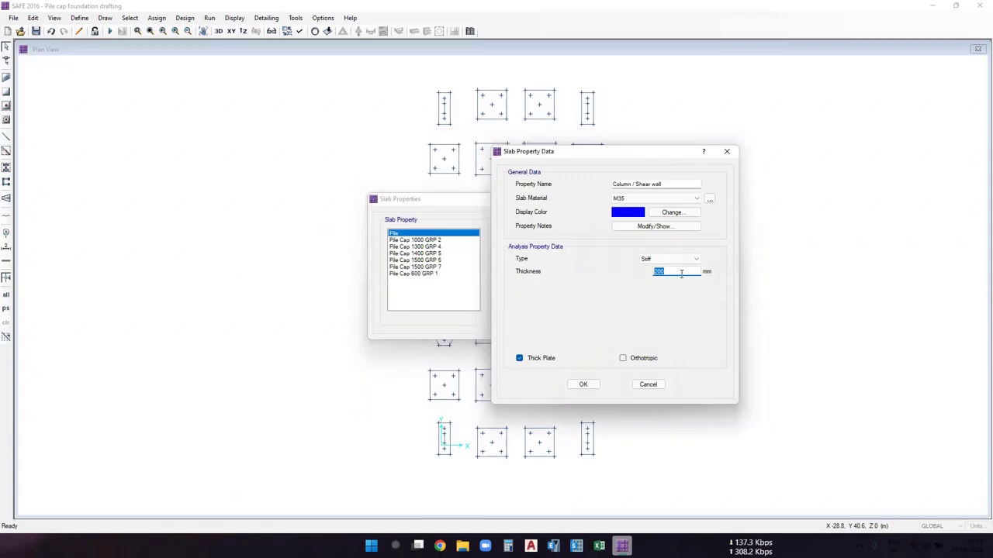
{"action": "type", "text": "300"}
{"action": "type", "text": "16"}
{"action": "type", "text": "00"}
{"action": "left_click", "coordinate": [547, 360]}
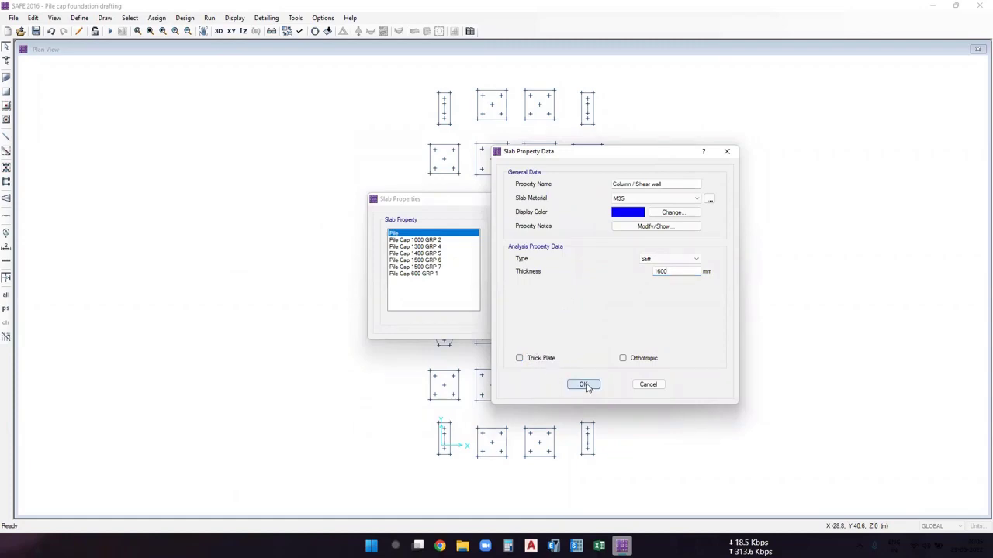
{"action": "left_click", "coordinate": [583, 384]}
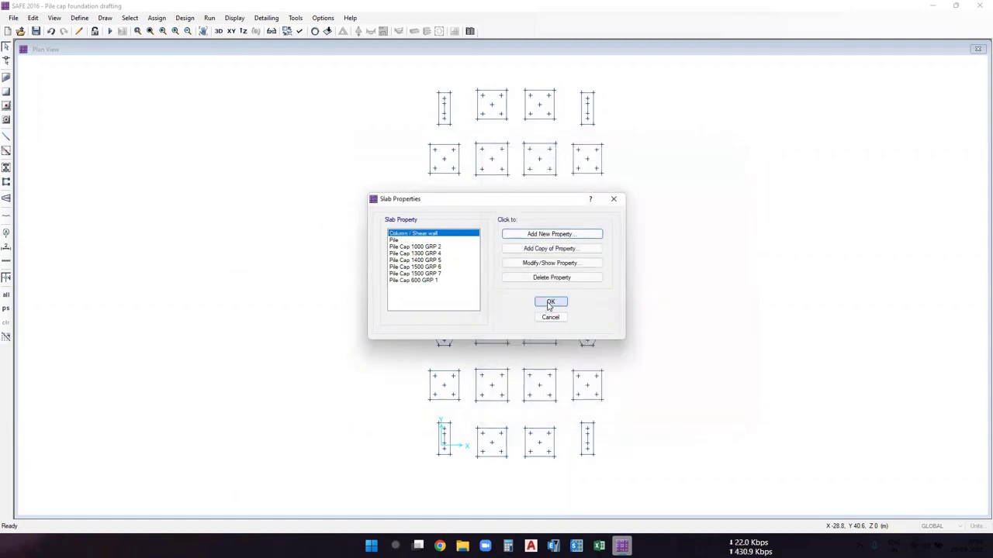
{"action": "left_click", "coordinate": [550, 302]}
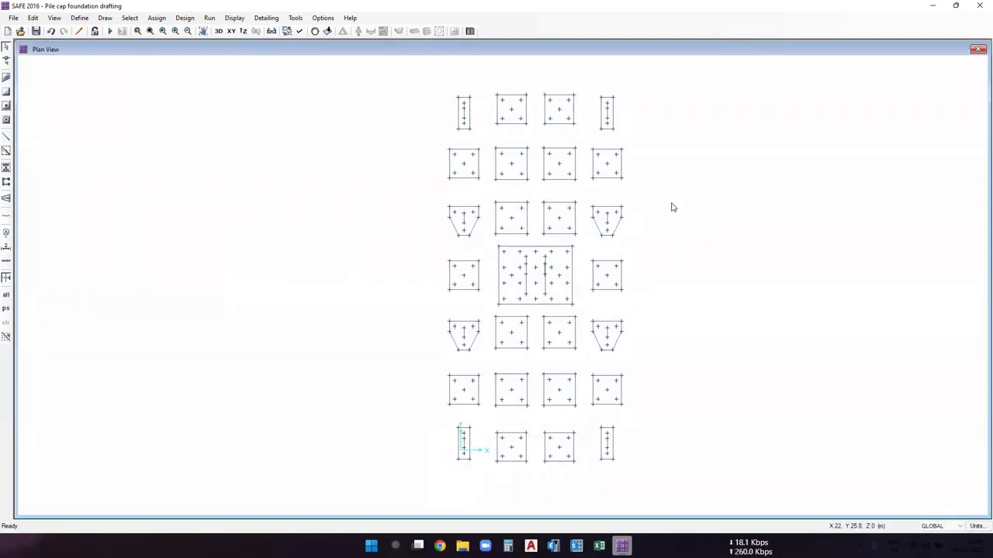
Arrange the SAFE plan and the Pile cap Grouping workbook side by side, with the workbook's pile cap group sketch in view.
{"action": "key", "text": "super+Left"}
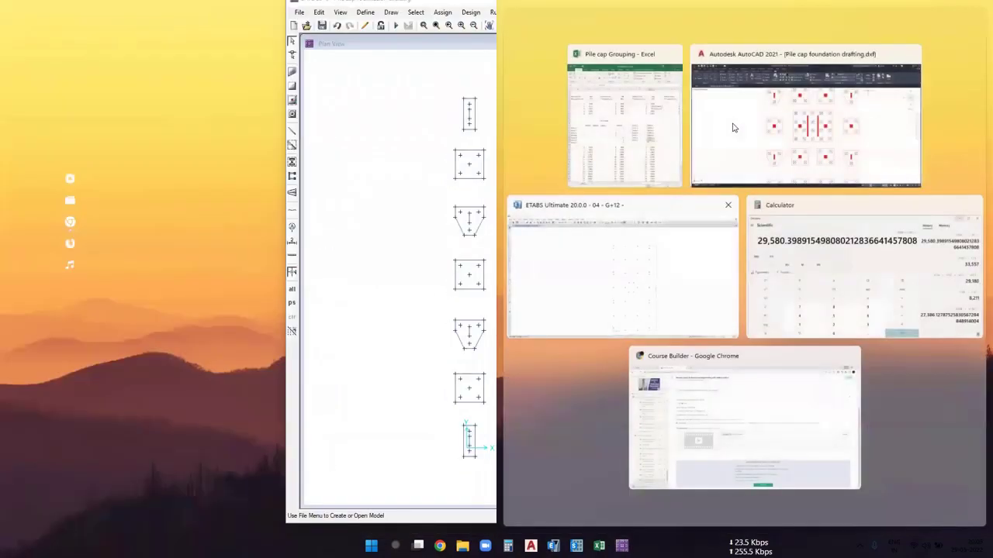
{"action": "left_click", "coordinate": [657, 123]}
{"action": "left_click", "coordinate": [424, 5]}
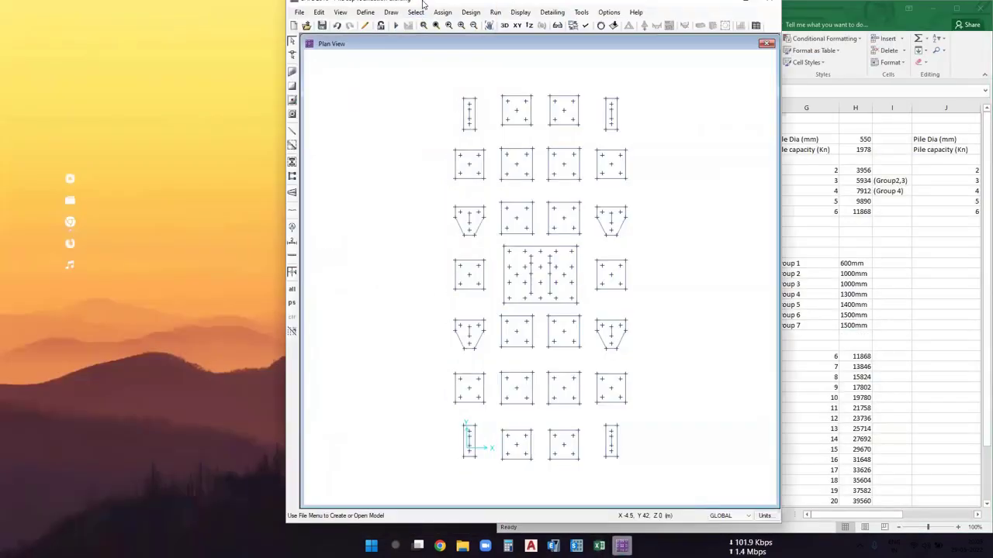
{"action": "key", "text": "super+Left"}
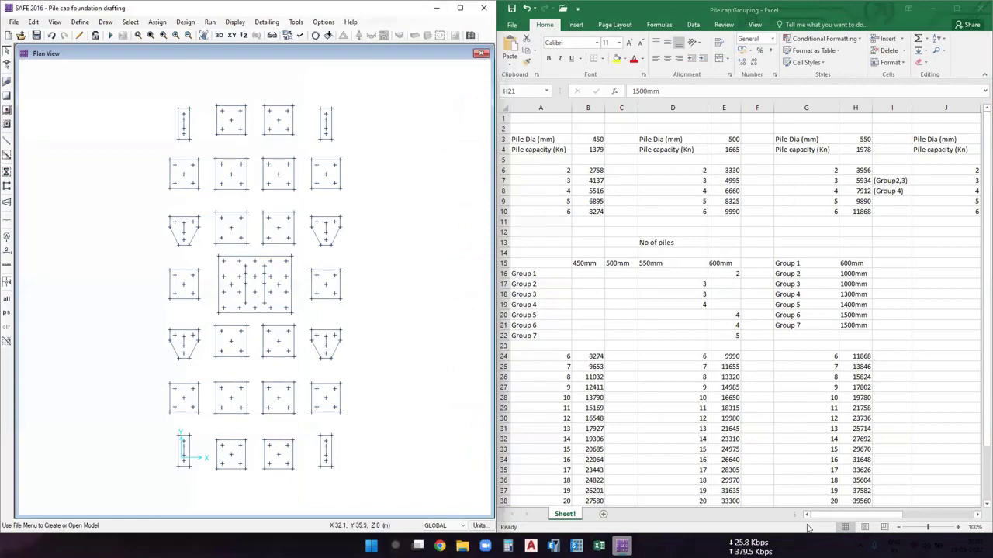
{"action": "left_click_drag", "start_coordinate": [826, 518], "coordinate": [940, 521]}
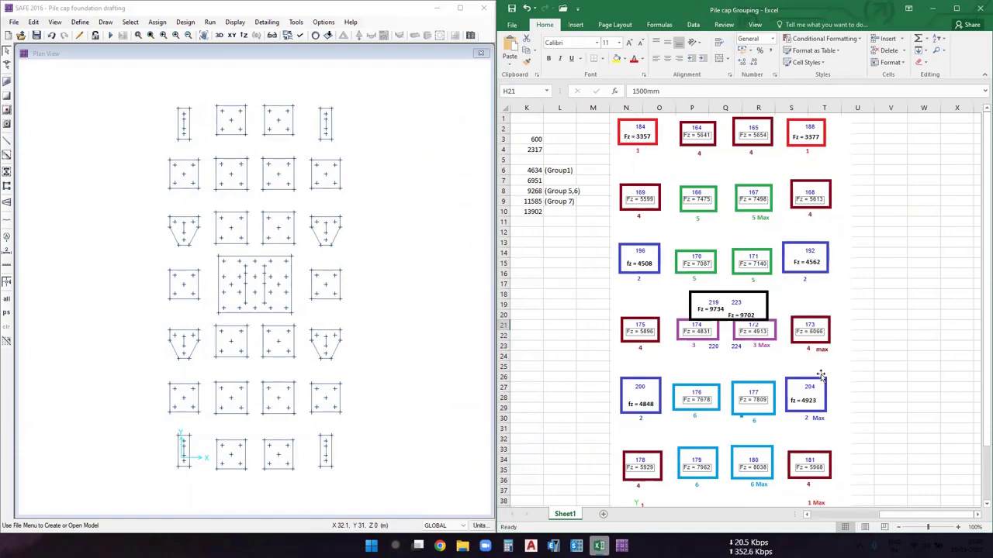
{"action": "scroll", "coordinate": [822, 376], "scroll_direction": "down", "scroll_amount": 6}
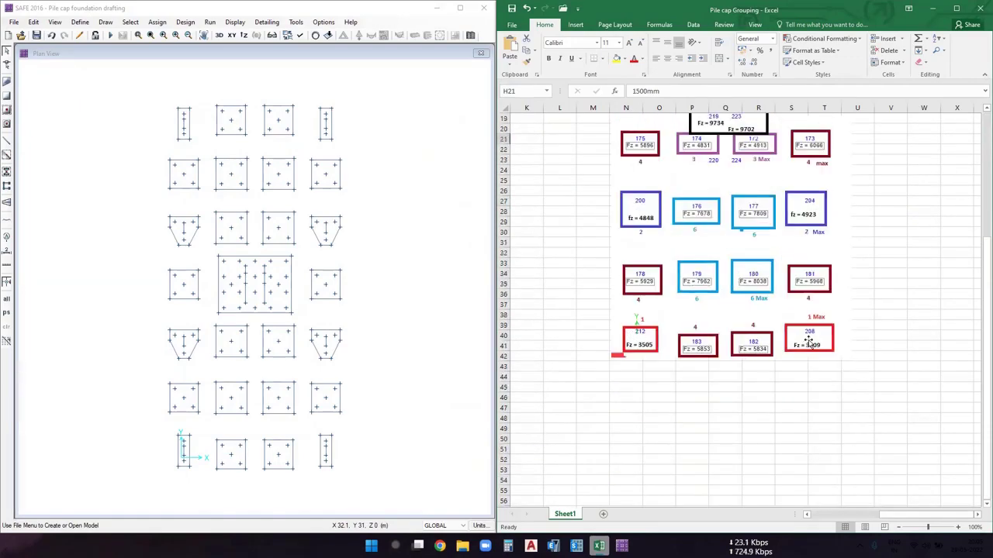
{"action": "mouse_move", "coordinate": [927, 516]}
{"action": "left_mouse_down"}
{"action": "mouse_move", "coordinate": [814, 526]}
{"action": "mouse_move", "coordinate": [926, 520]}
{"action": "left_mouse_up"}
{"action": "scroll", "coordinate": [764, 361], "scroll_direction": "up", "scroll_amount": 3}
{"action": "scroll", "coordinate": [764, 361], "scroll_direction": "up", "scroll_amount": 3}
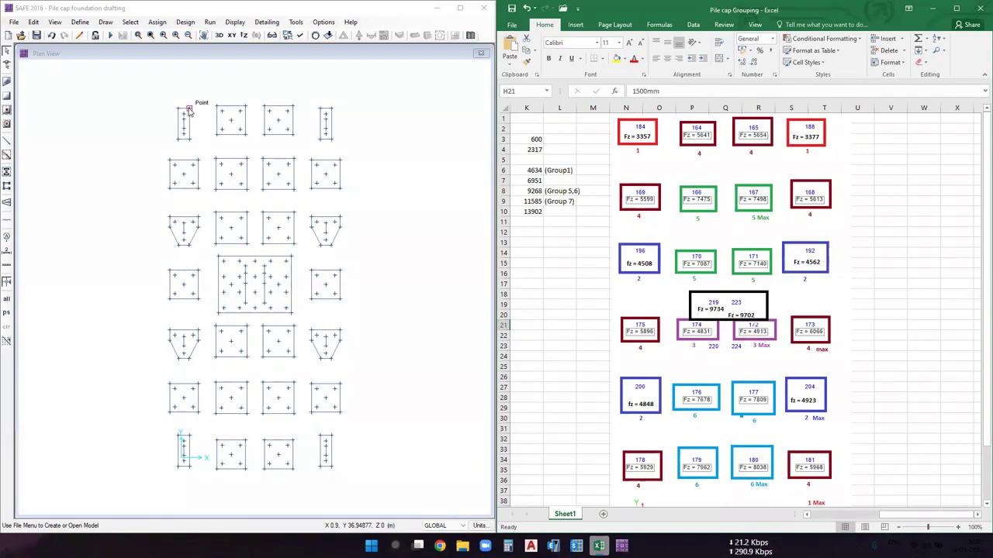
Set up rectangular slab drawing in SAFE with object type Slab and property Pile Cap 600 GRP 1.
{"action": "left_click", "coordinate": [8, 95]}
{"action": "left_click", "coordinate": [8, 95]}
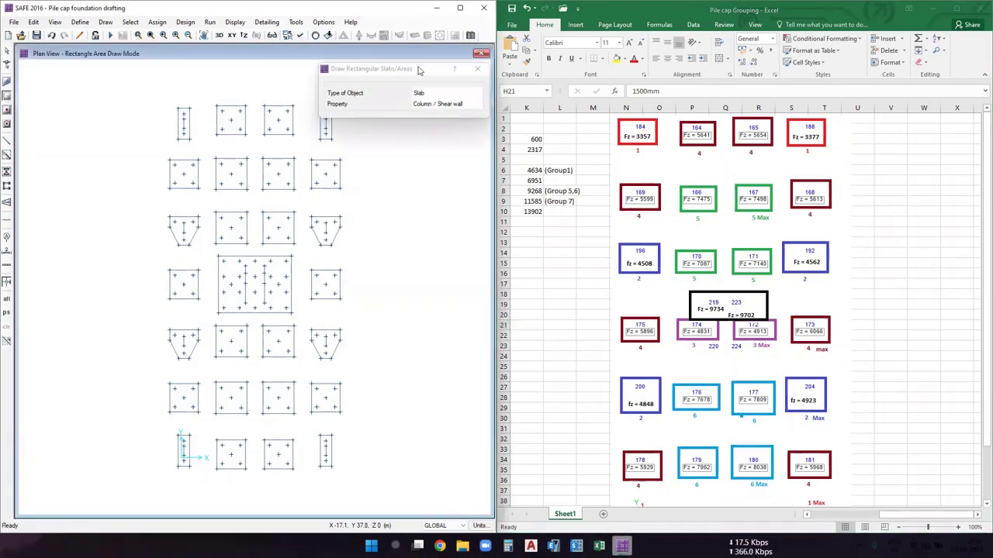
{"action": "left_click_drag", "start_coordinate": [409, 72], "coordinate": [300, 72]}
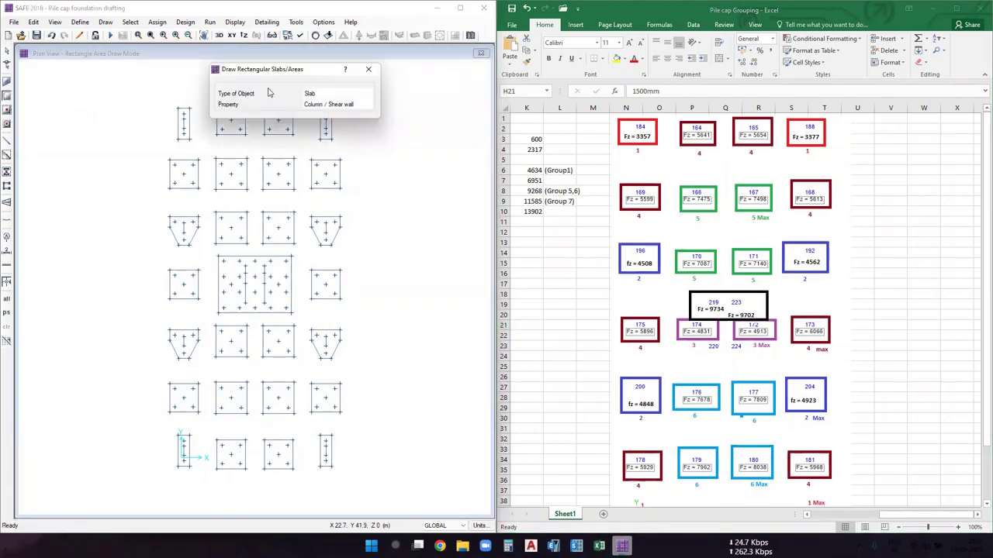
{"action": "left_click", "coordinate": [333, 94]}
{"action": "left_click", "coordinate": [309, 95]}
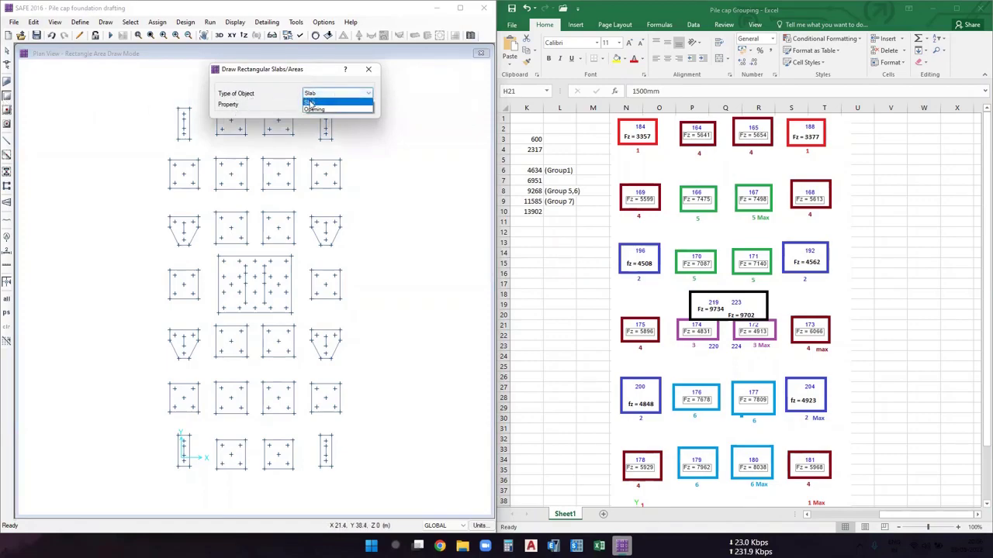
{"action": "left_click", "coordinate": [314, 103]}
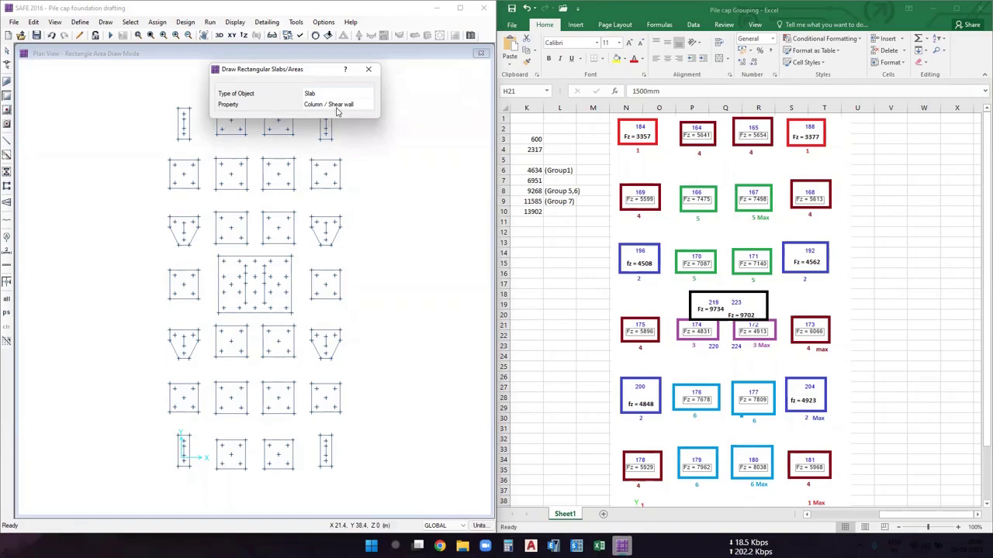
{"action": "left_click", "coordinate": [338, 108]}
{"action": "left_click", "coordinate": [369, 107]}
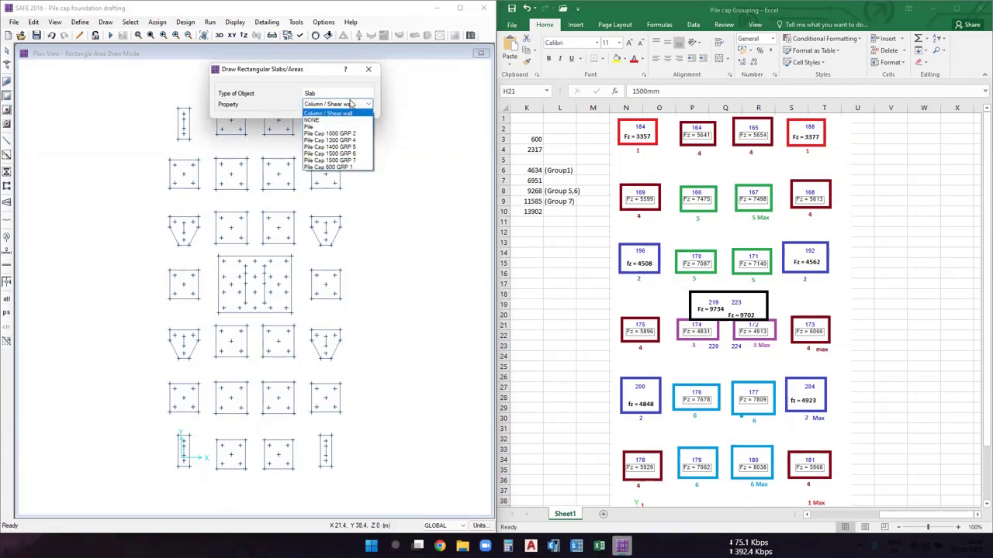
{"action": "left_click", "coordinate": [343, 167]}
{"action": "left_click_drag", "start_coordinate": [313, 71], "coordinate": [456, 87]}
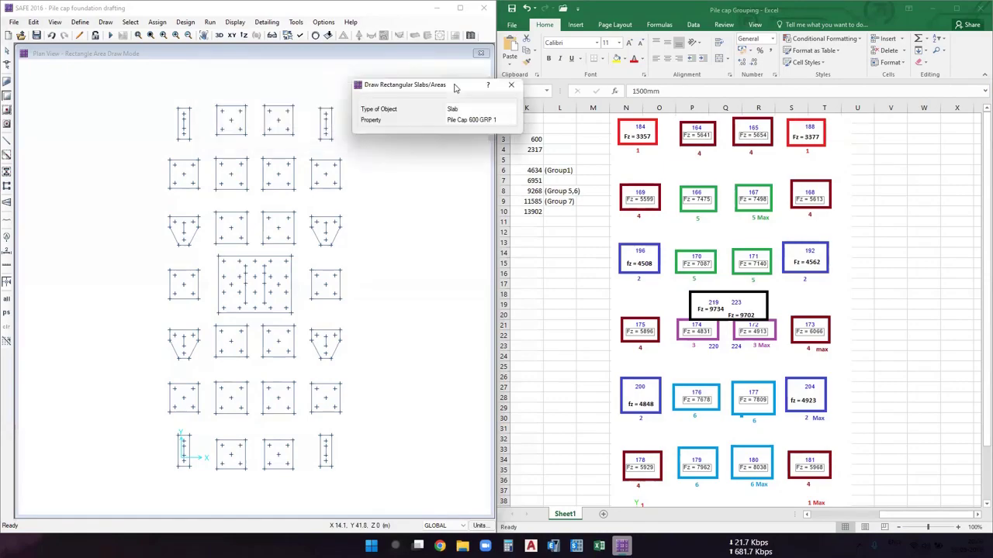
Draw Pile Cap 600 GRP 1 rectangular slabs over the two narrow pile cap outlines at the plan's upper corners.
{"action": "scroll", "coordinate": [169, 126], "scroll_direction": "up", "scroll_amount": 2}
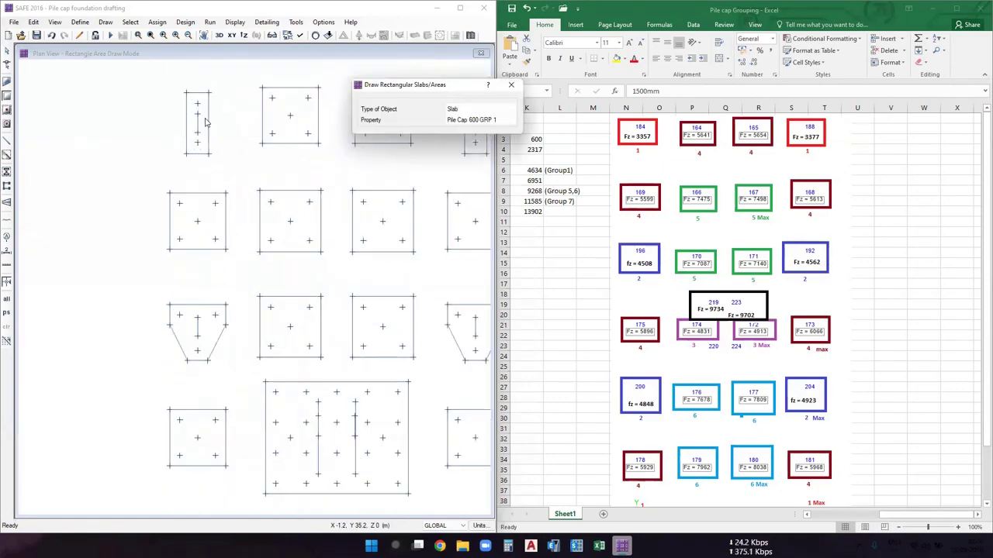
{"action": "left_click", "coordinate": [186, 93]}
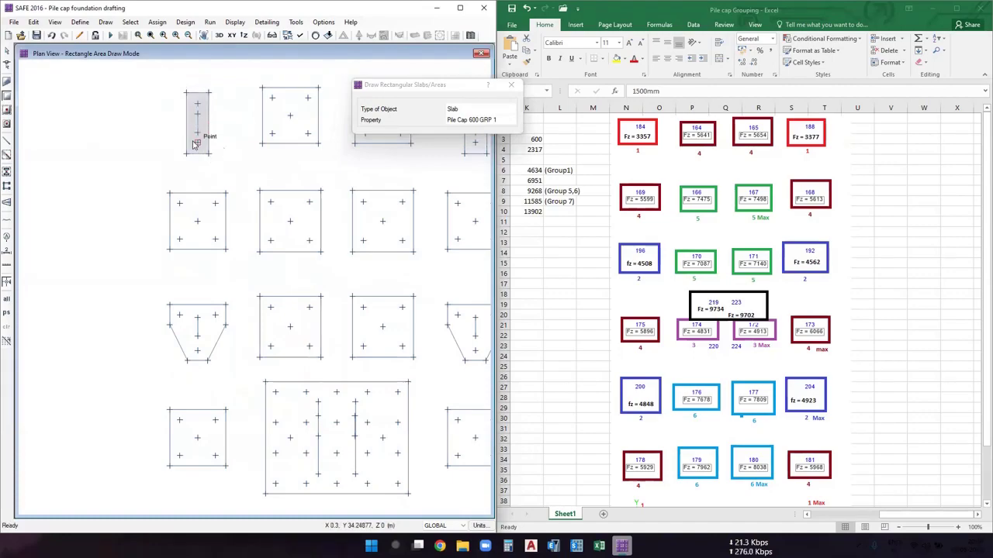
{"action": "scroll", "coordinate": [195, 165], "scroll_direction": "down", "scroll_amount": 2}
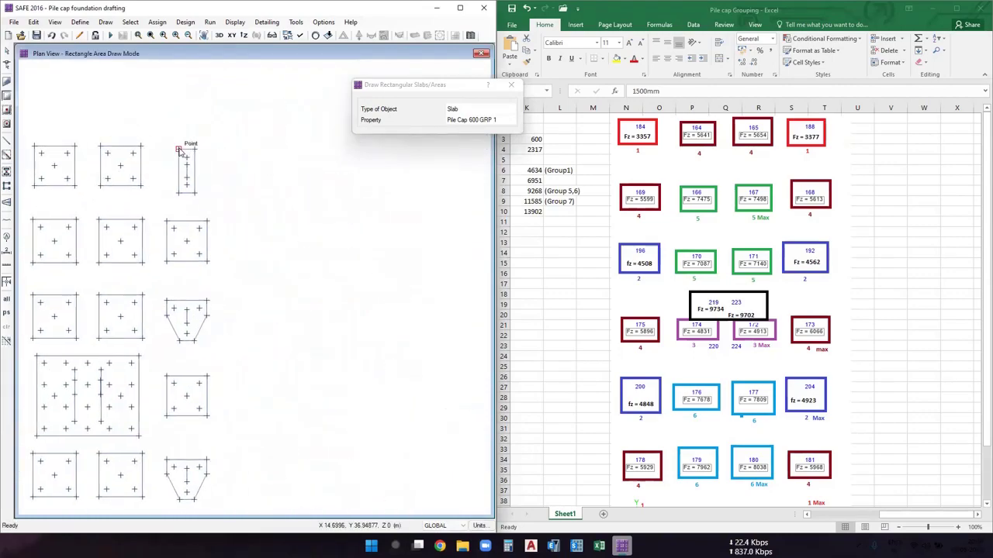
{"action": "left_click", "coordinate": [197, 194]}
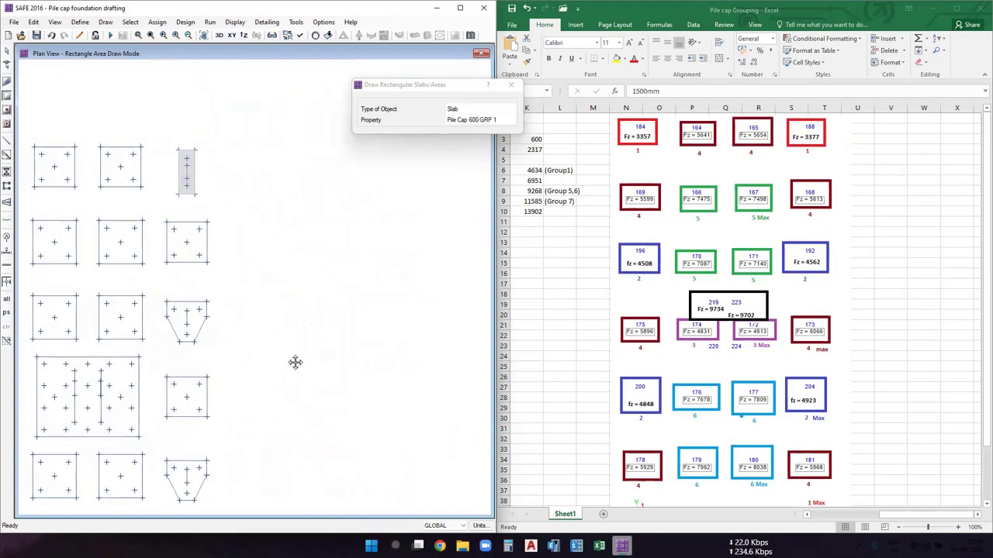
Draw Pile Cap 600 GRP 1 rectangular slabs over the two narrow pile cap outlines at the plan's lower corners and end rectangular drawing.
{"action": "middle_click_drag", "start_coordinate": [295, 362], "coordinate": [361, 124]}
{"action": "middle_click_drag", "start_coordinate": [302, 359], "coordinate": [318, 338]}
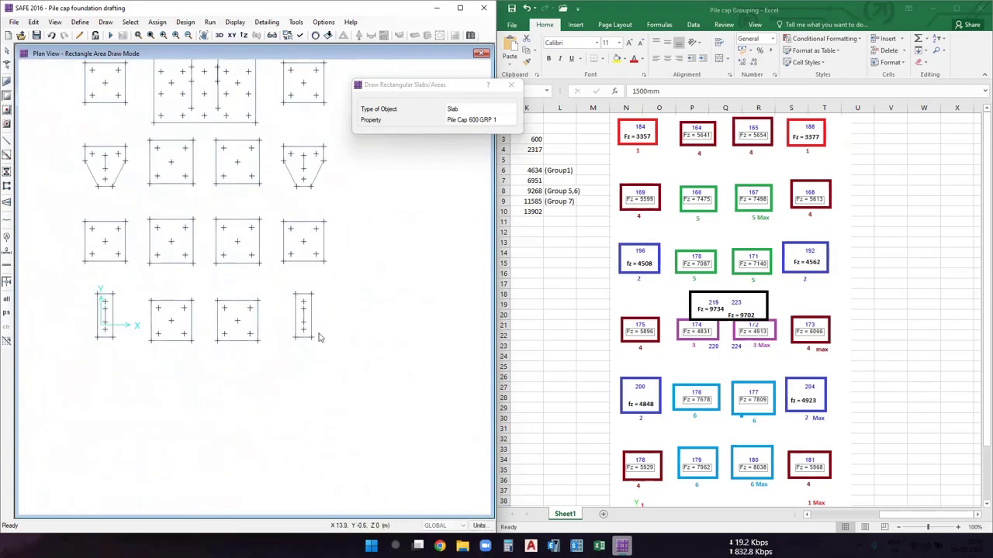
{"action": "scroll", "coordinate": [306, 324], "scroll_direction": "up", "scroll_amount": 2}
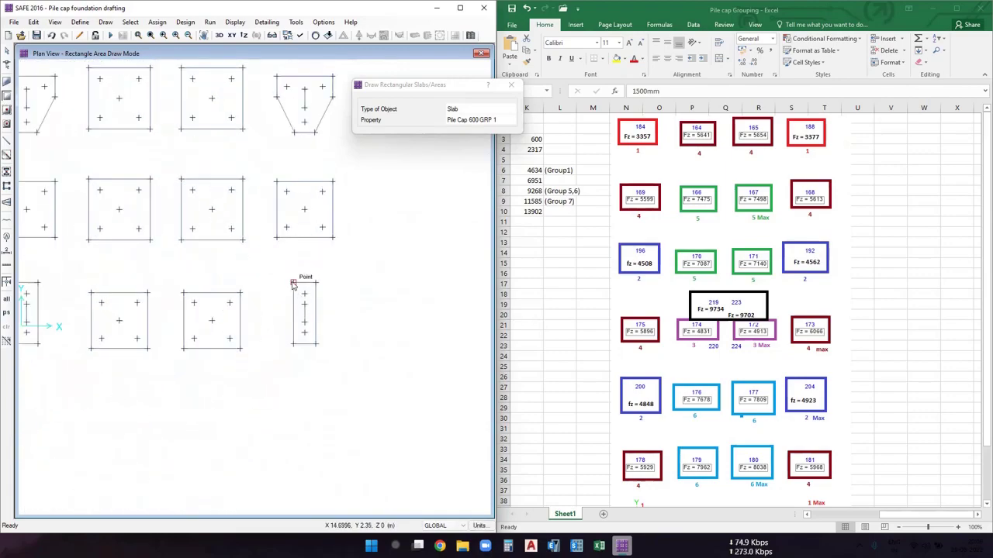
{"action": "left_click_drag", "start_coordinate": [293, 283], "coordinate": [317, 347]}
{"action": "middle_click_drag", "start_coordinate": [195, 358], "coordinate": [402, 333]}
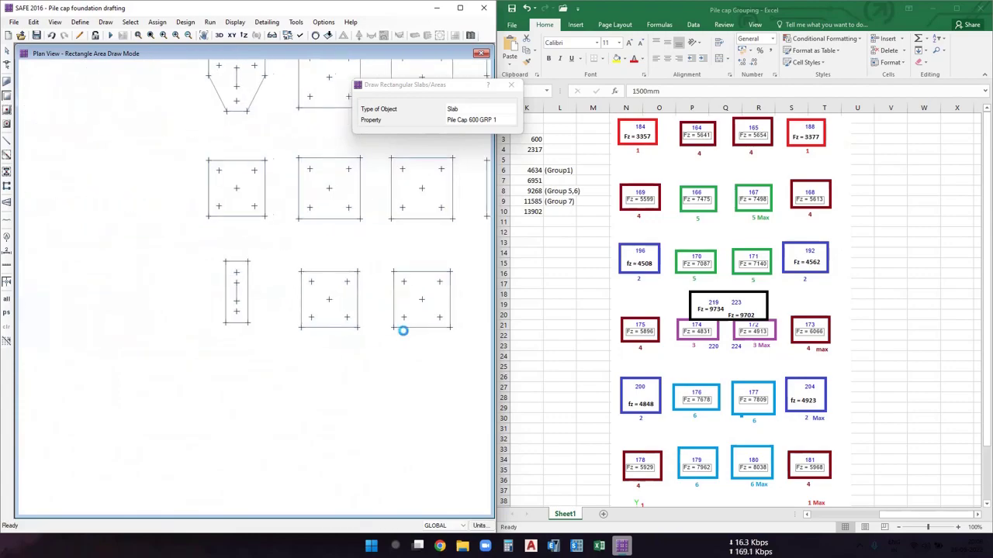
{"action": "left_click_drag", "start_coordinate": [255, 321], "coordinate": [230, 259]}
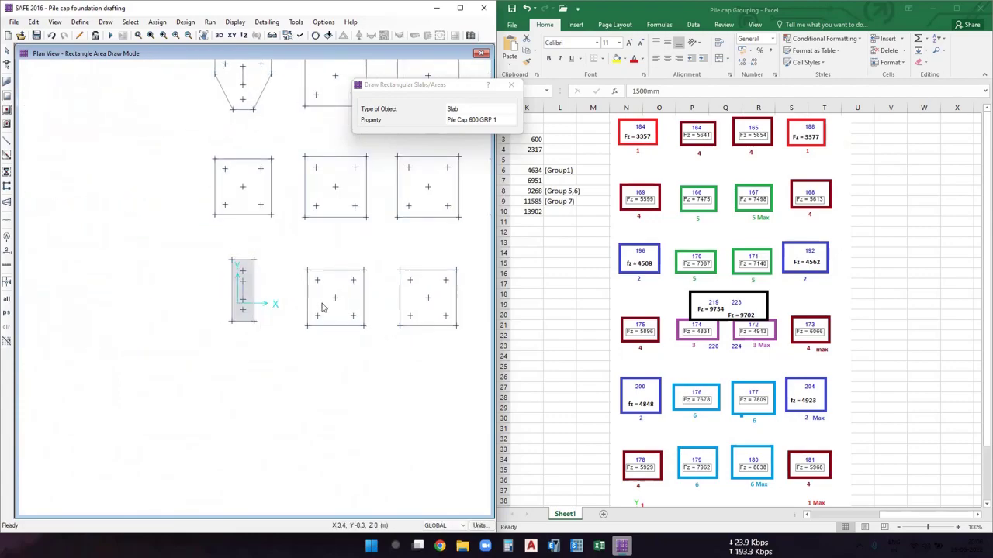
{"action": "scroll", "coordinate": [321, 304], "scroll_direction": "down", "scroll_amount": 1}
{"action": "left_click_drag", "start_coordinate": [401, 272], "coordinate": [412, 306]}
{"action": "scroll", "coordinate": [394, 328], "scroll_direction": "down", "scroll_amount": 1}
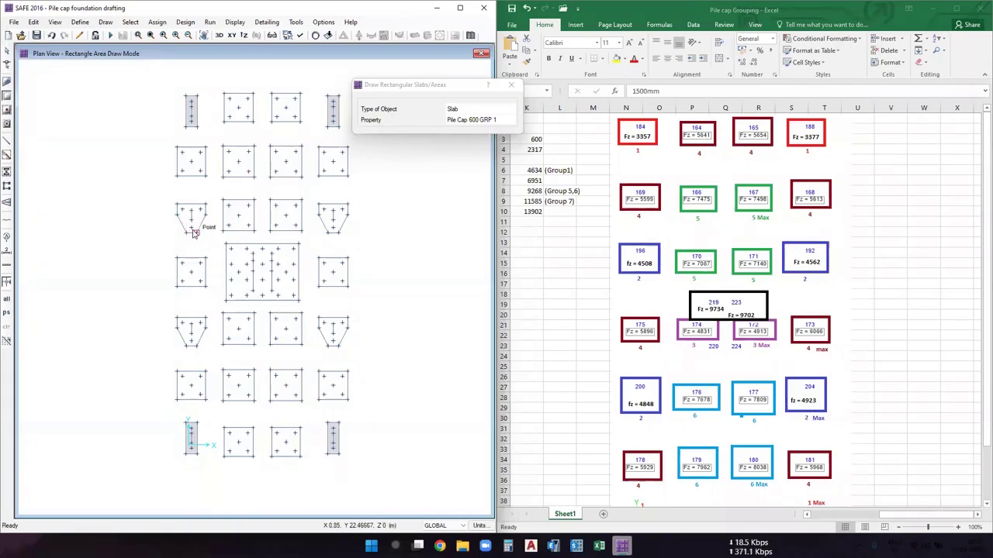
{"action": "scroll", "coordinate": [191, 221], "scroll_direction": "up", "scroll_amount": 2}
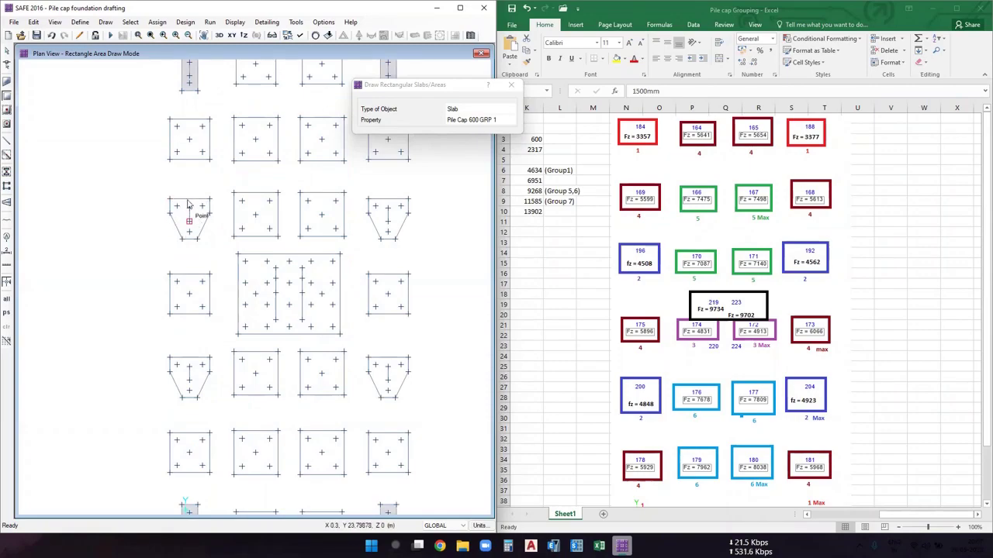
{"action": "left_click", "coordinate": [510, 86]}
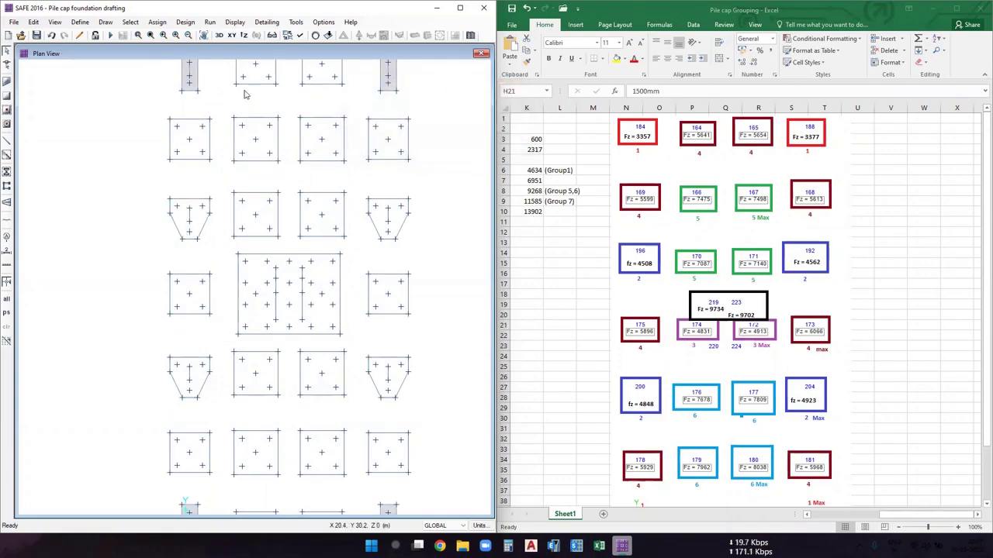
Draw a straight-edged polygon slab with property Pile Cap 1000 GRP 2 along the corners of the upper-left tapered pile cap outline.
{"action": "left_click", "coordinate": [6, 83]}
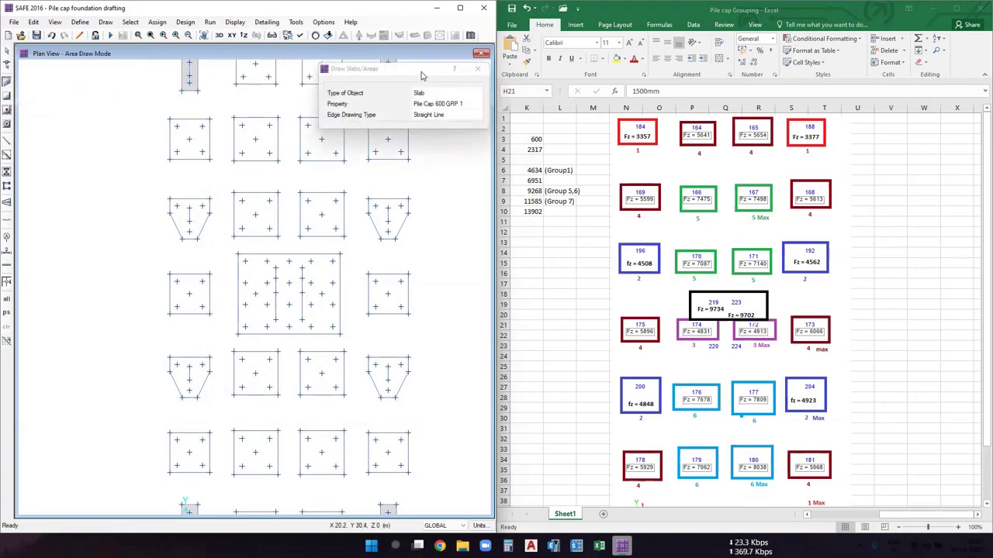
{"action": "left_click", "coordinate": [547, 104]}
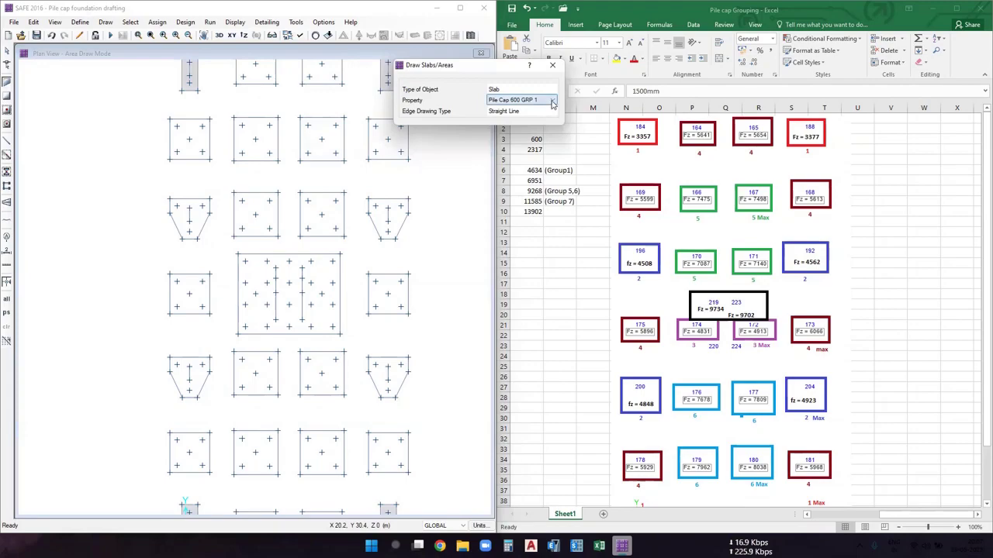
{"action": "left_click", "coordinate": [552, 100]}
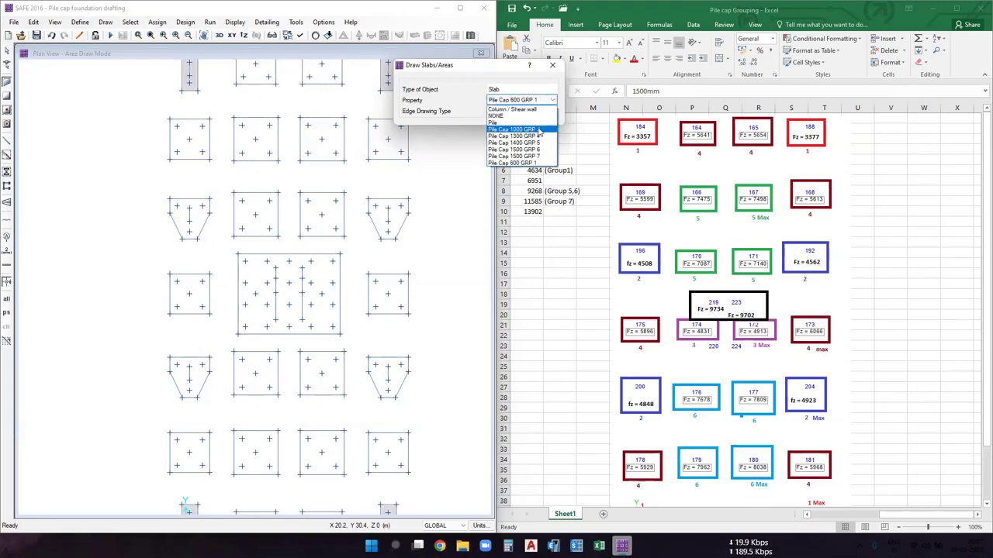
{"action": "left_click", "coordinate": [526, 130]}
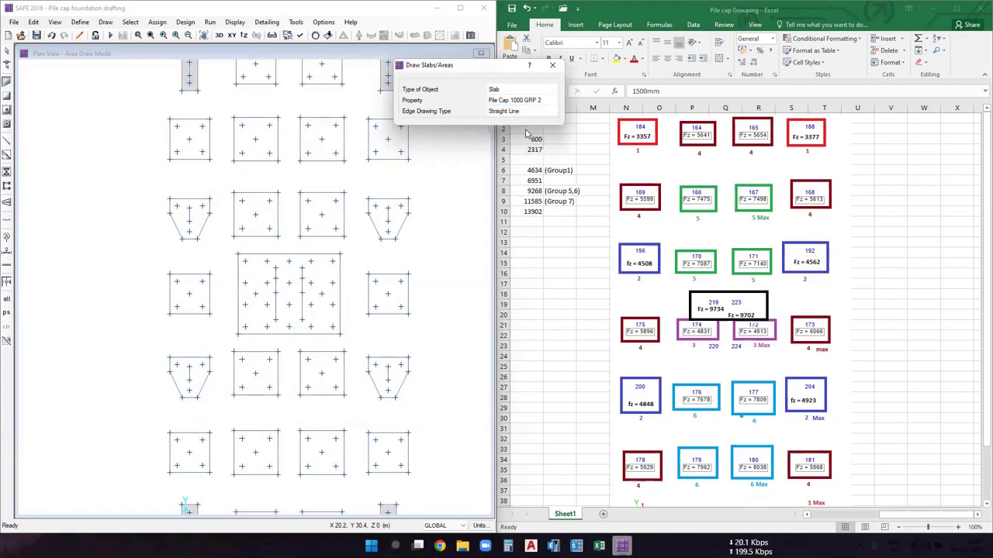
{"action": "left_click", "coordinate": [169, 200]}
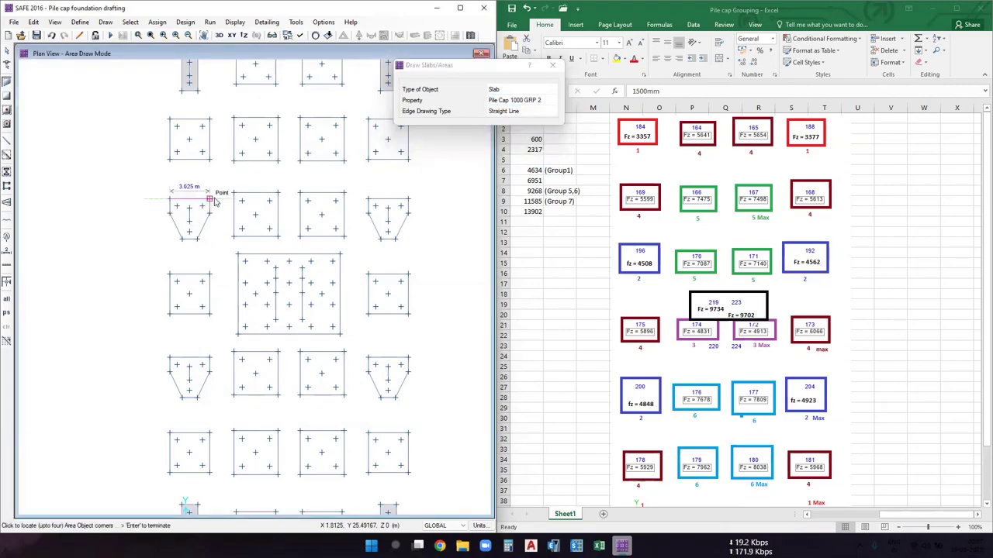
{"action": "left_click", "coordinate": [211, 200]}
{"action": "left_click", "coordinate": [200, 239]}
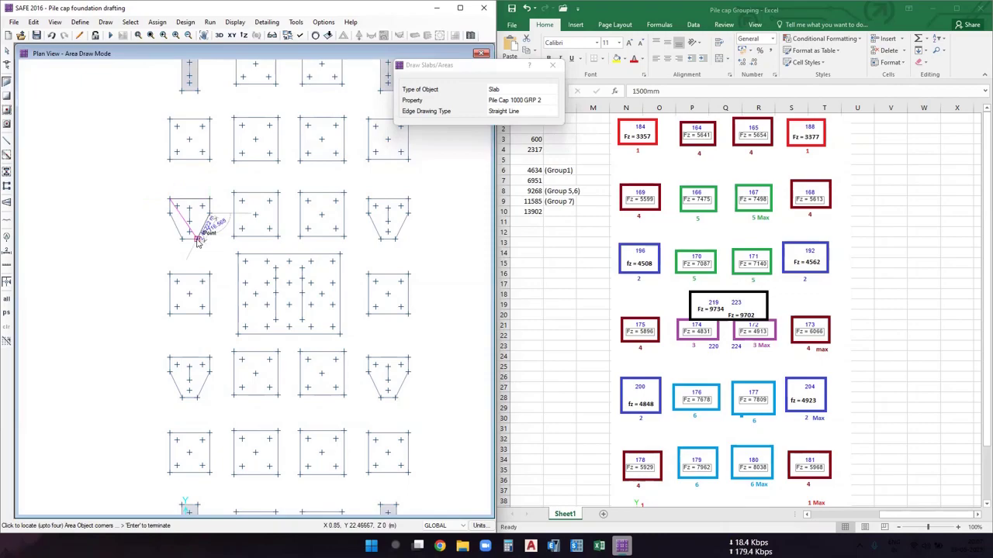
{"action": "left_click", "coordinate": [181, 239]}
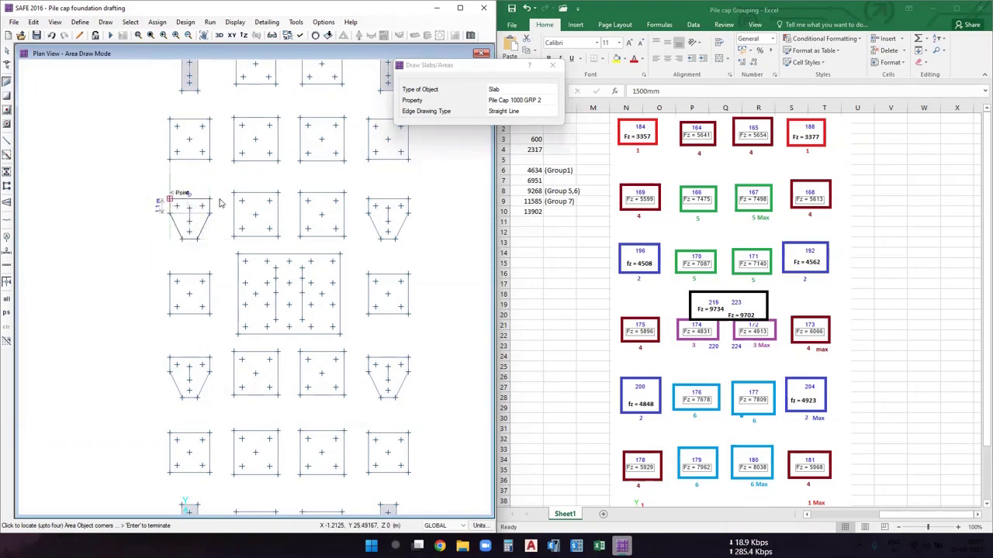
Draw a Pile Cap 1000 GRP 2 polygon slab along the corners of the upper-right tapered pile cap outline.
{"action": "left_click", "coordinate": [367, 200]}
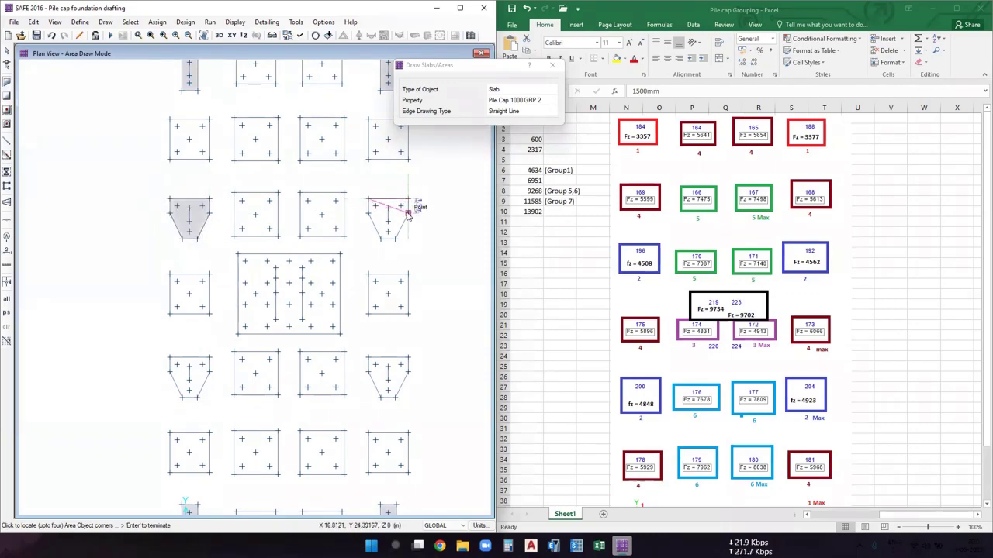
{"action": "left_click", "coordinate": [408, 215]}
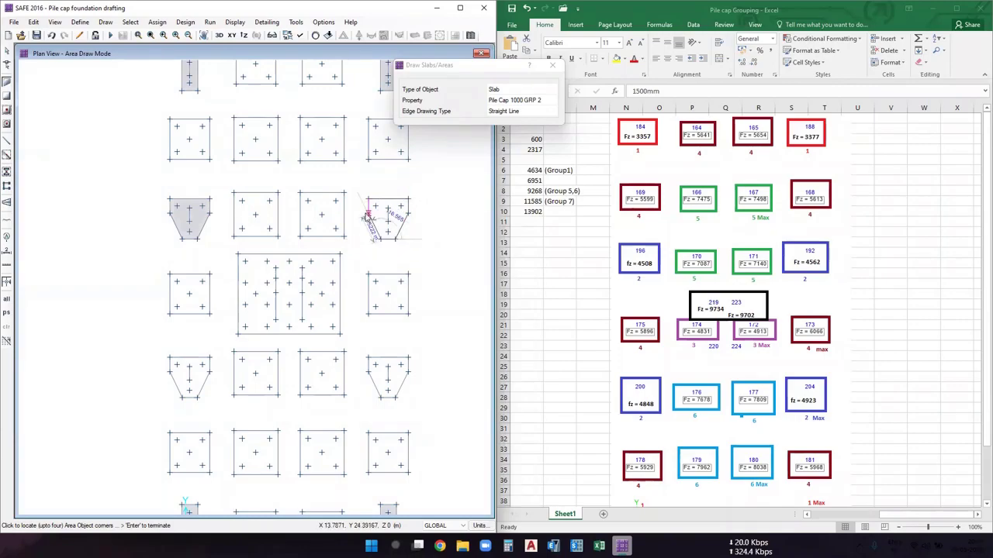
{"action": "left_click", "coordinate": [397, 239]}
{"action": "left_click", "coordinate": [379, 239]}
Draw a Pile Cap 1000 GRP 2 polygon slab along the corners of the lower-left tapered pile cap outline.
{"action": "middle_click_drag", "start_coordinate": [269, 423], "coordinate": [245, 255]}
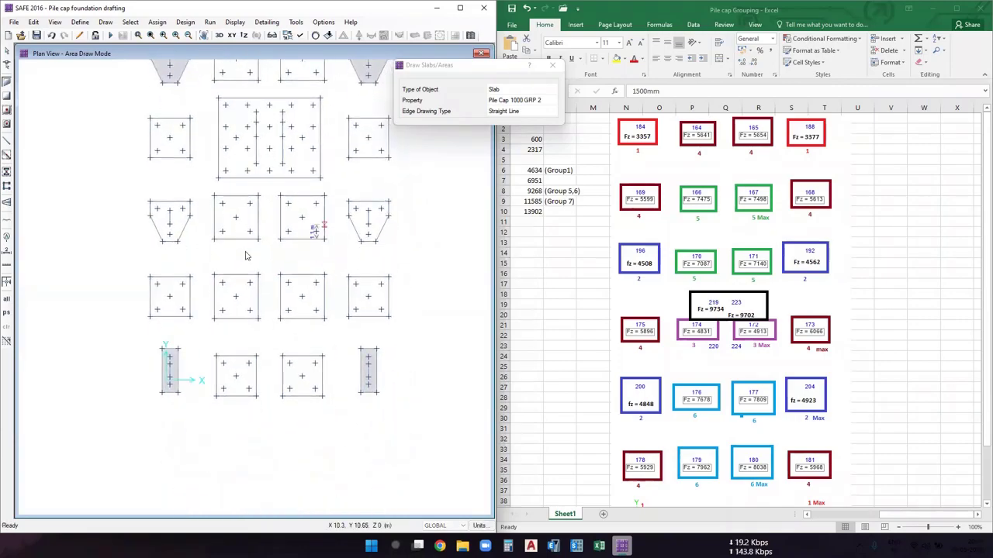
{"action": "left_click", "coordinate": [150, 200]}
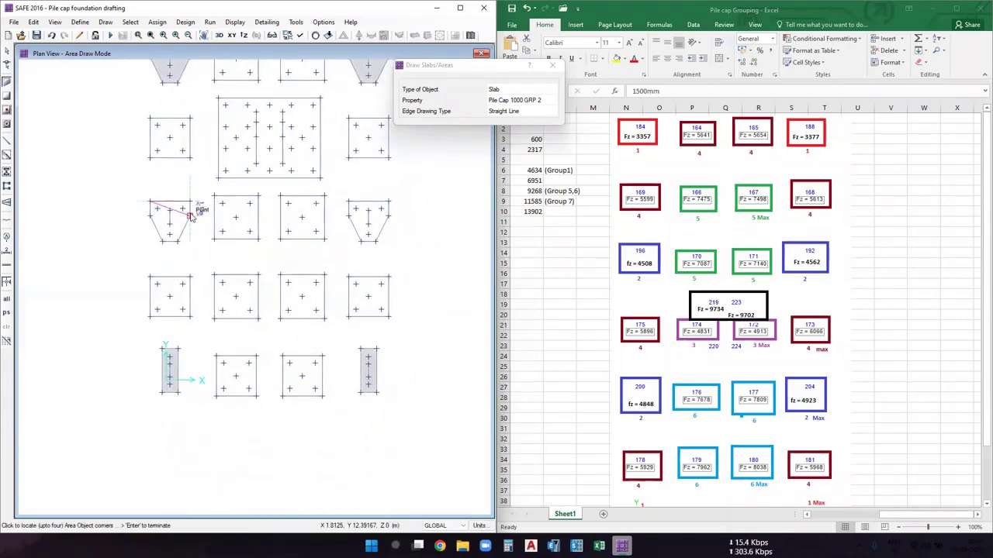
{"action": "left_click", "coordinate": [191, 206]}
{"action": "left_click", "coordinate": [180, 241]}
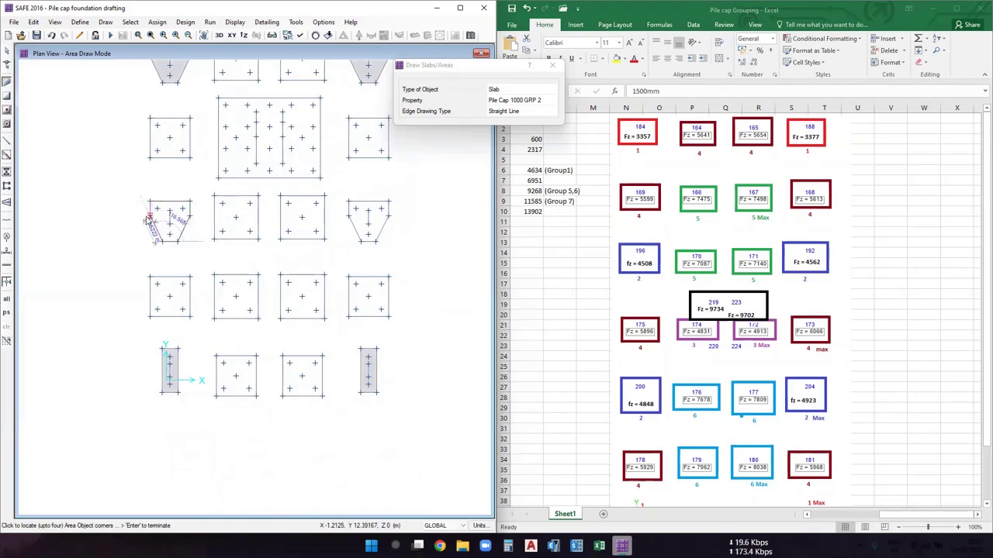
{"action": "left_click", "coordinate": [160, 242]}
Draw a Pile Cap 1000 GRP 2 polygon slab along the lower-right tapered pile cap outline and end polygon drawing.
{"action": "right_click", "coordinate": [370, 205]}
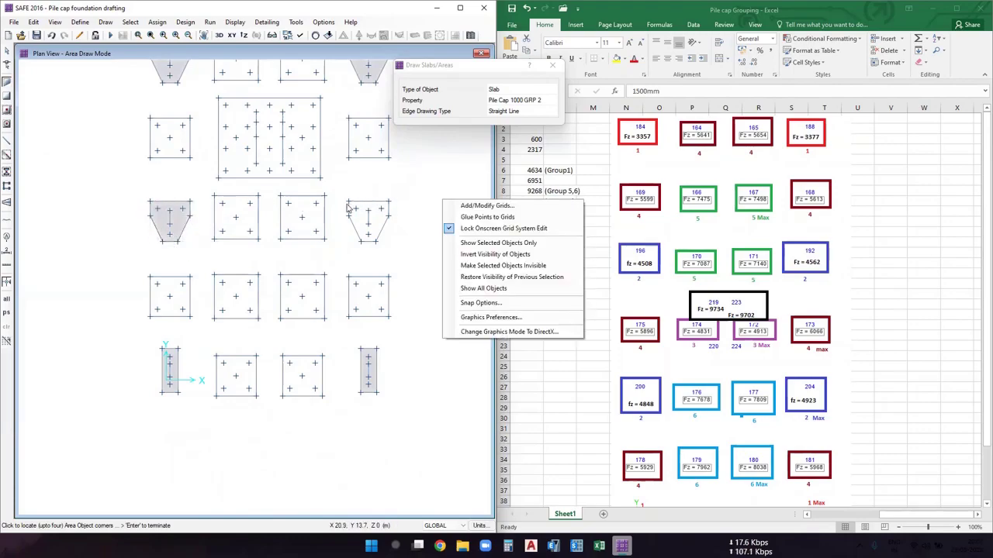
{"action": "left_click", "coordinate": [349, 203]}
{"action": "left_click", "coordinate": [388, 201]}
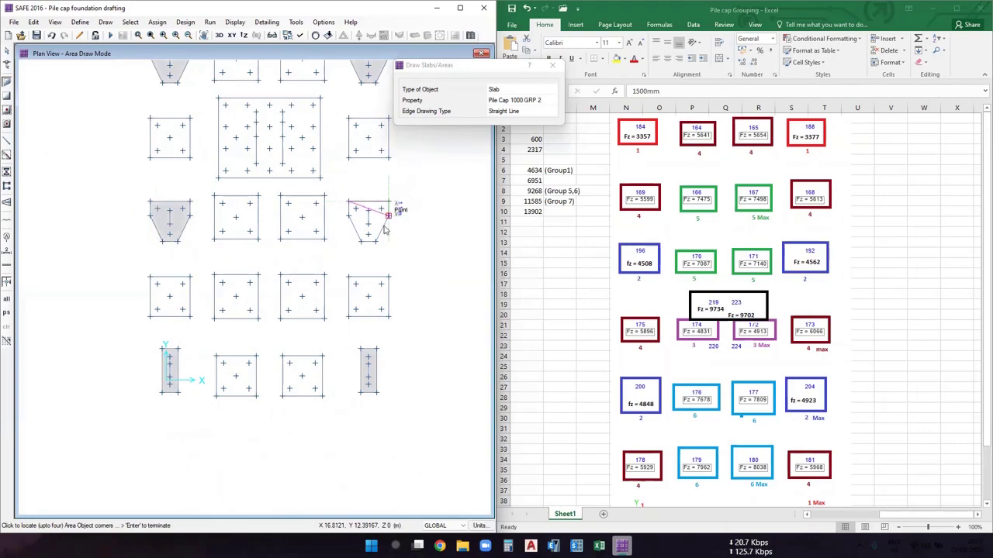
{"action": "left_click", "coordinate": [382, 242]}
{"action": "left_click", "coordinate": [359, 242]}
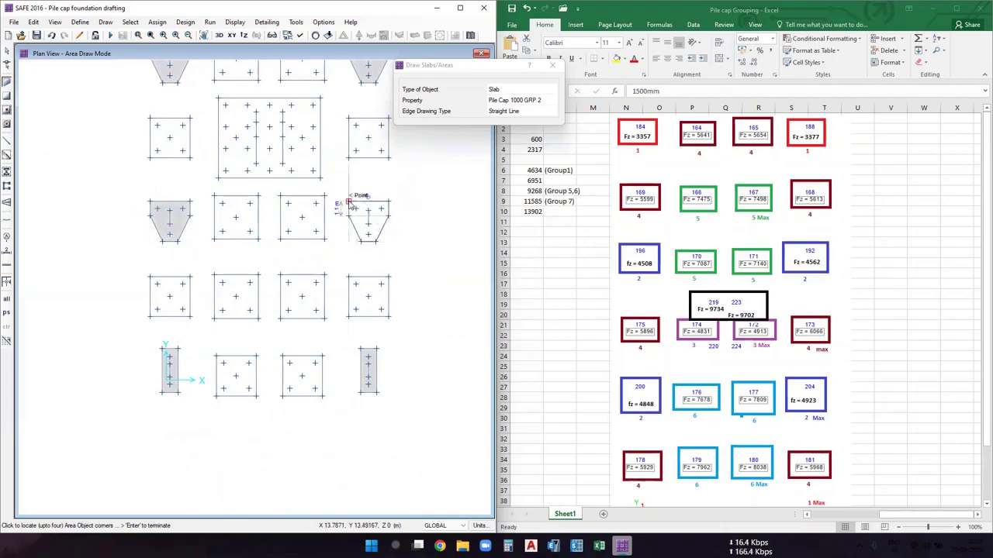
{"action": "middle_click_drag", "start_coordinate": [421, 166], "coordinate": [422, 262]}
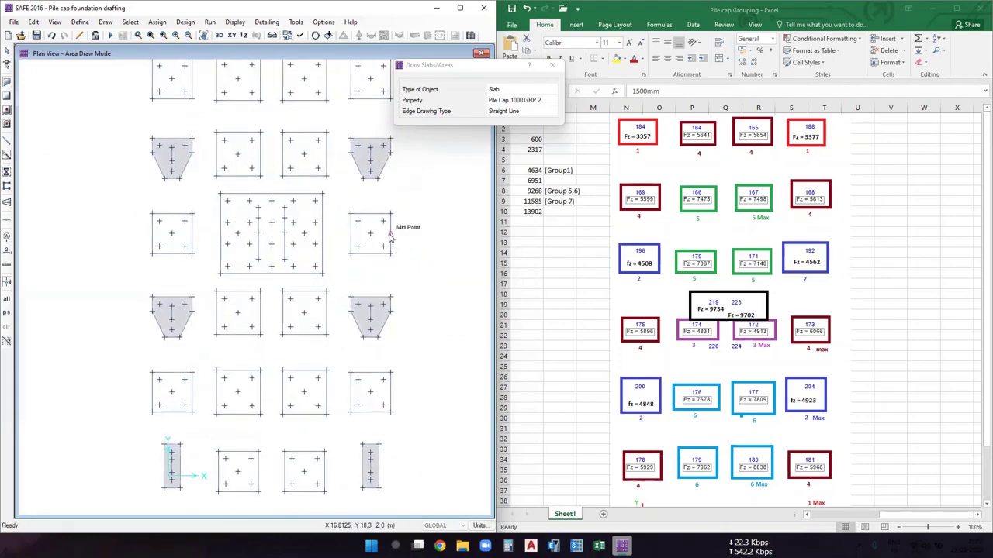
{"action": "key", "text": "Escape"}
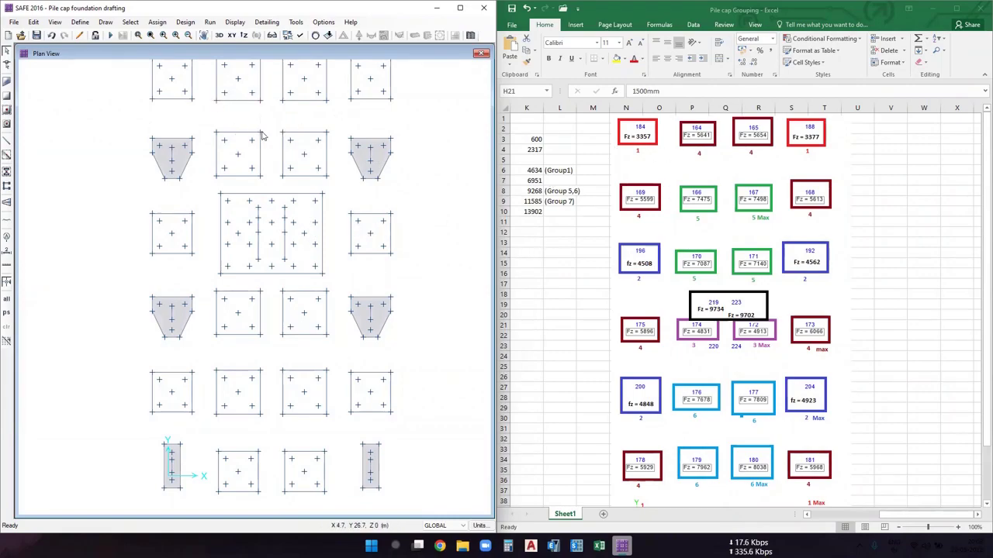
Set up rectangular slab drawing with property Pile Cap 1300 GRP 4.
{"action": "left_click", "coordinate": [7, 96]}
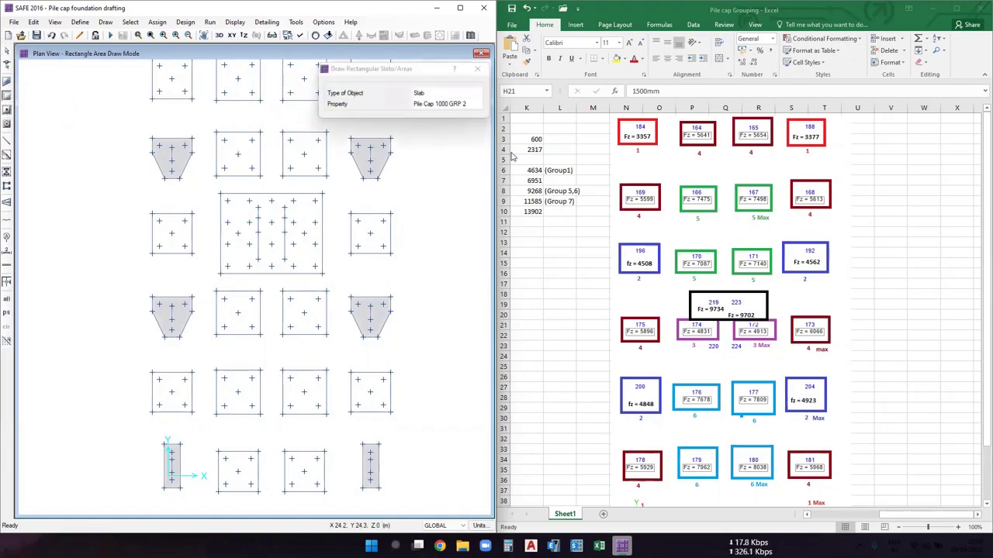
{"action": "left_click", "coordinate": [476, 104]}
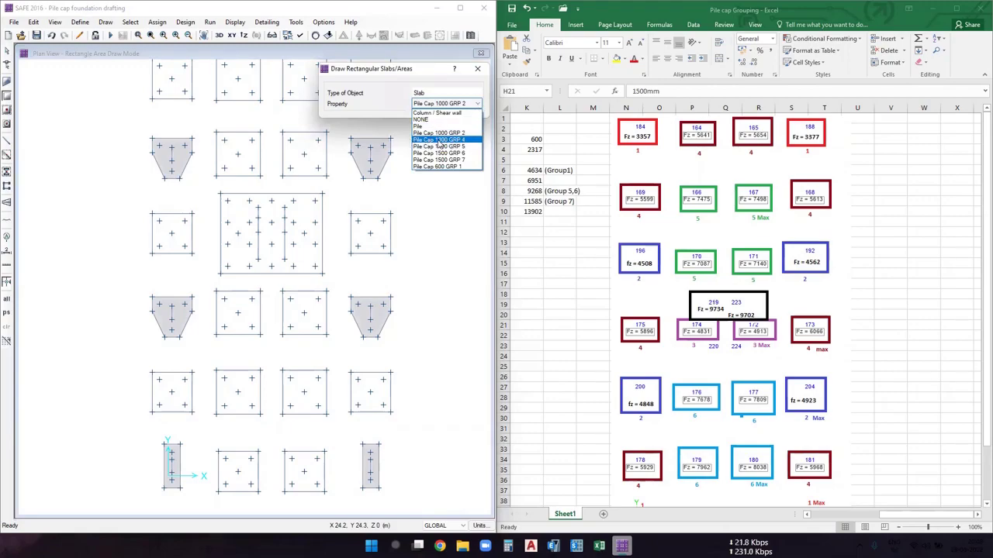
{"action": "left_click", "coordinate": [461, 141]}
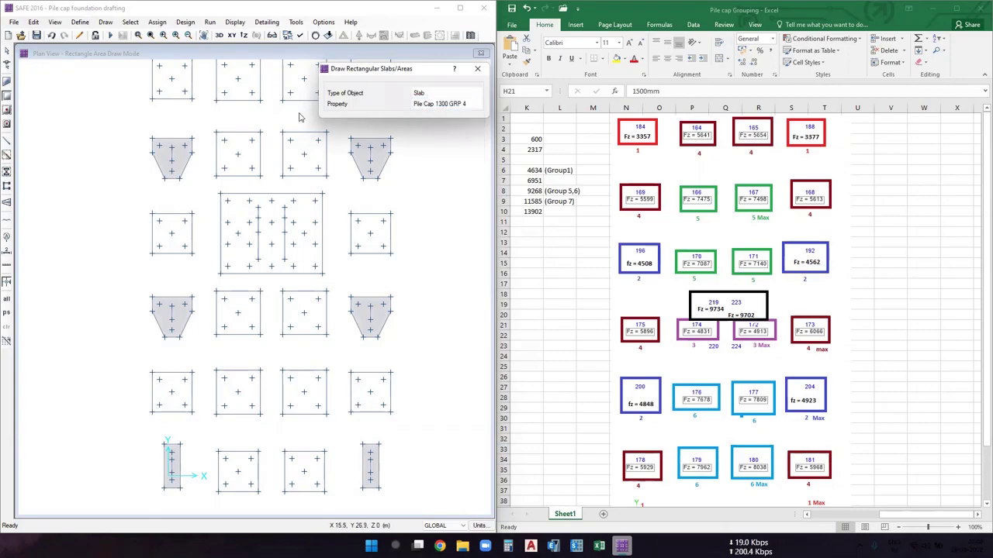
{"action": "scroll", "coordinate": [286, 155], "scroll_direction": "up", "scroll_amount": 3}
{"action": "scroll", "coordinate": [287, 169], "scroll_direction": "up", "scroll_amount": 1}
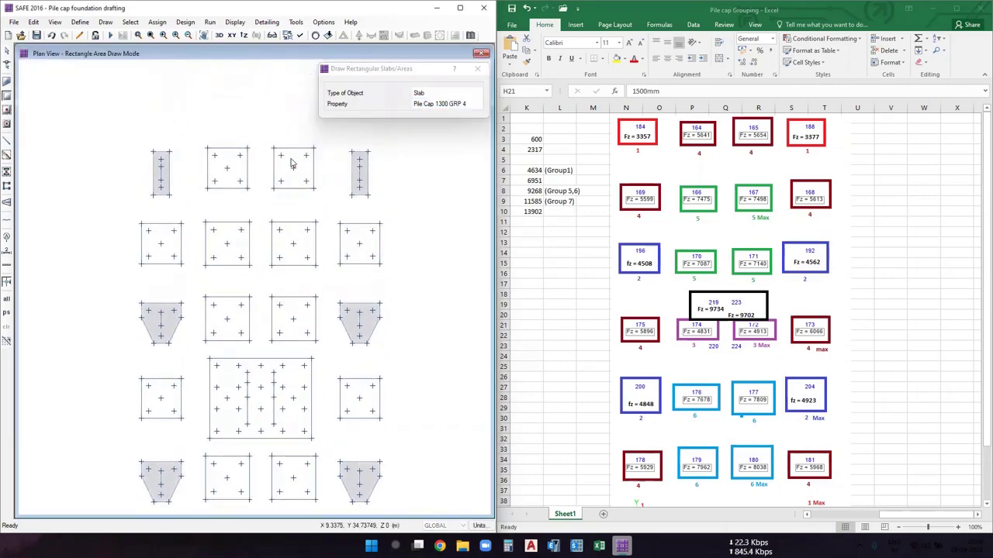
Draw Pile Cap 1300 GRP 4 rectangular slabs over the plan's two middle top-row square outlines and the two outer squares in the second row.
{"action": "left_click_drag", "start_coordinate": [246, 191], "coordinate": [247, 191]}
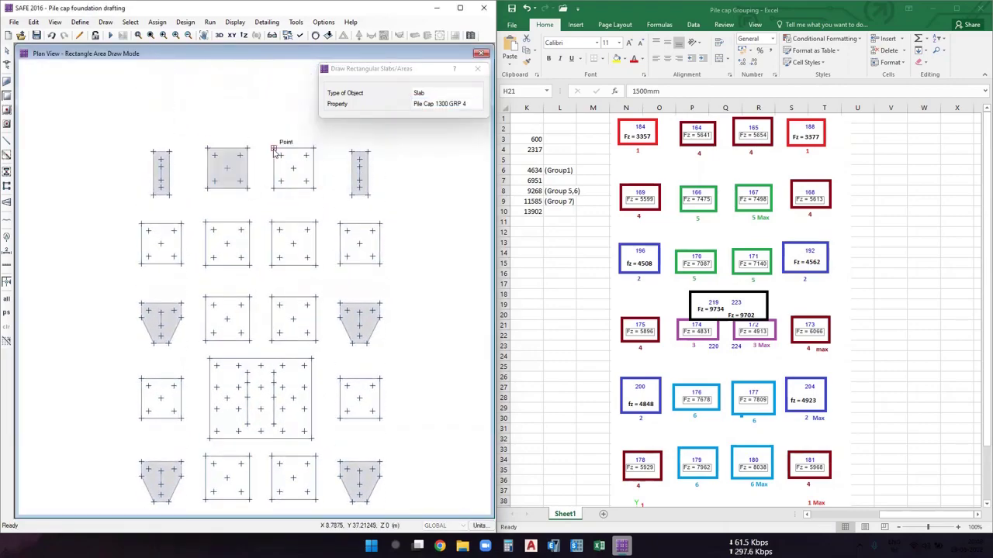
{"action": "left_click_drag", "start_coordinate": [272, 147], "coordinate": [315, 190]}
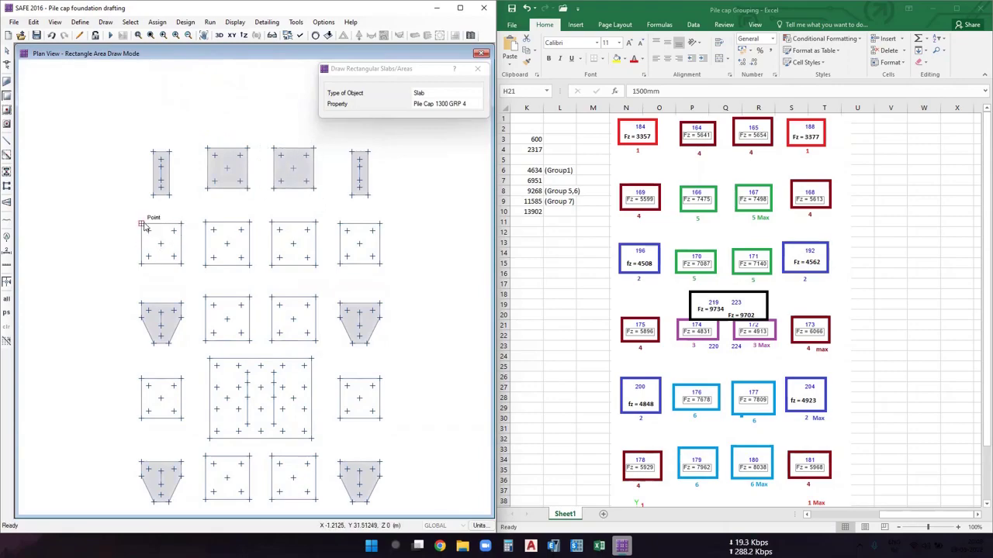
{"action": "left_click_drag", "start_coordinate": [141, 223], "coordinate": [184, 266]}
{"action": "left_click_drag", "start_coordinate": [339, 225], "coordinate": [383, 267]}
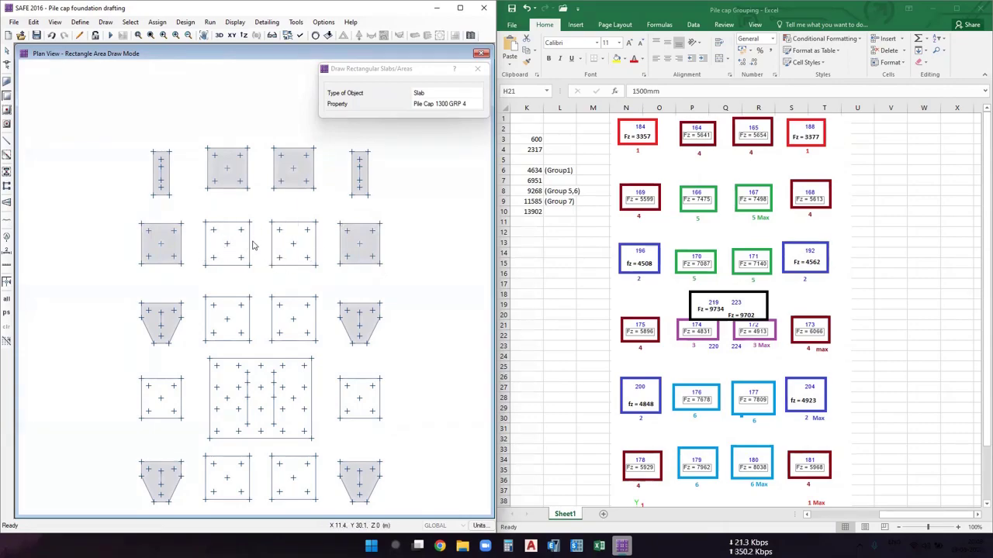
Draw Pile Cap 1300 GRP 4 rectangular slabs over the two outer square outlines on either side of the large central pile cap.
{"action": "middle_click_drag", "start_coordinate": [284, 250], "coordinate": [284, 222]}
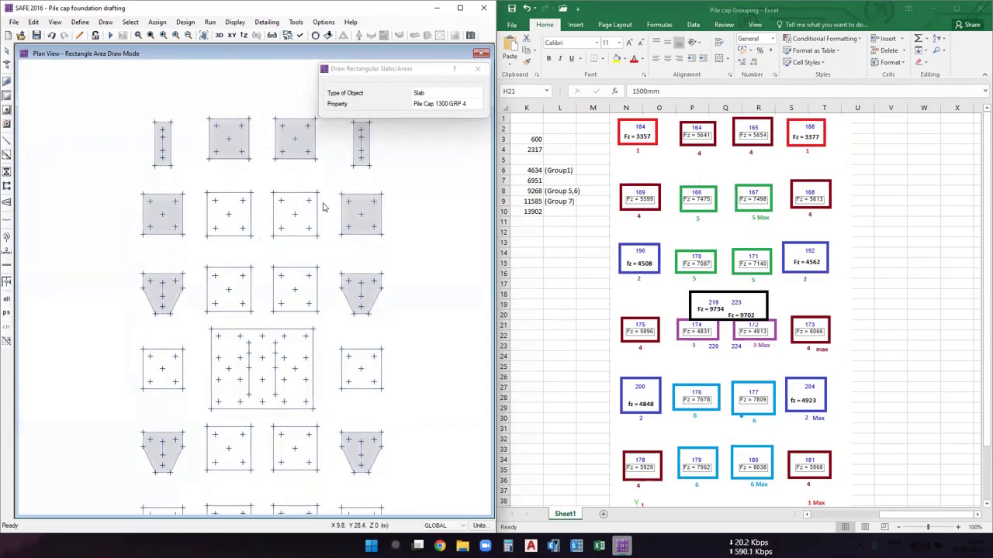
{"action": "middle_click_drag", "start_coordinate": [346, 250], "coordinate": [348, 221]}
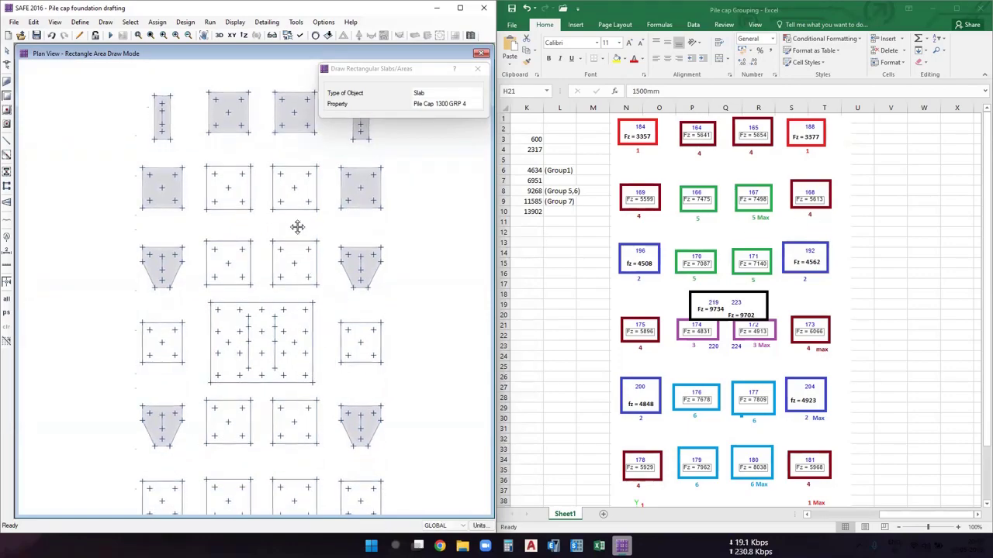
{"action": "middle_click_drag", "start_coordinate": [153, 333], "coordinate": [139, 227]}
{"action": "left_click_drag", "start_coordinate": [136, 225], "coordinate": [171, 258]}
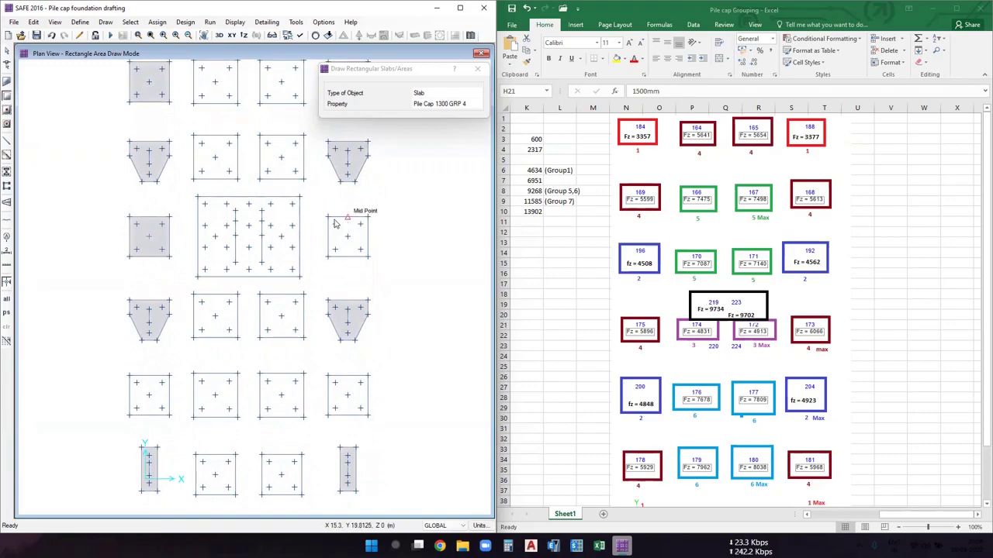
{"action": "left_click_drag", "start_coordinate": [326, 218], "coordinate": [367, 258]}
Draw Pile Cap 1300 GRP 4 rectangular slabs over the outer squares of the plan's second-lowest row and the middle squares of its lowest row.
{"action": "middle_click_drag", "start_coordinate": [373, 331], "coordinate": [375, 245]}
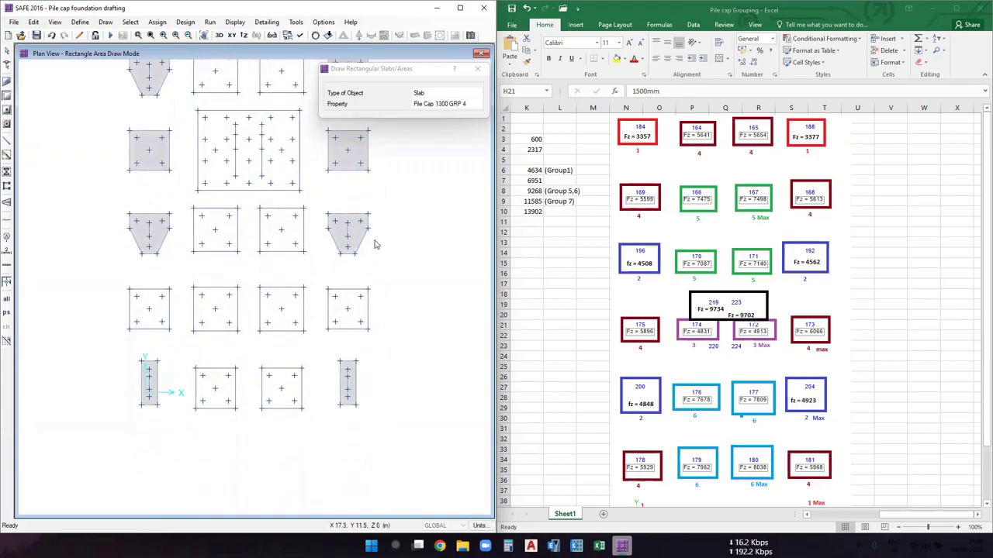
{"action": "left_click_drag", "start_coordinate": [129, 289], "coordinate": [171, 331]}
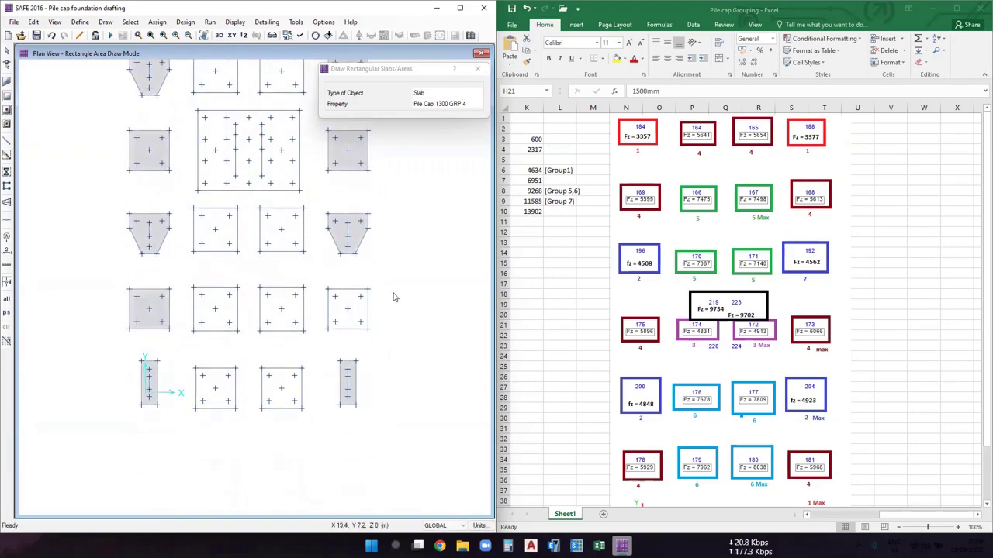
{"action": "left_click_drag", "start_coordinate": [327, 290], "coordinate": [370, 331]}
{"action": "middle_click_drag", "start_coordinate": [197, 371], "coordinate": [198, 277]}
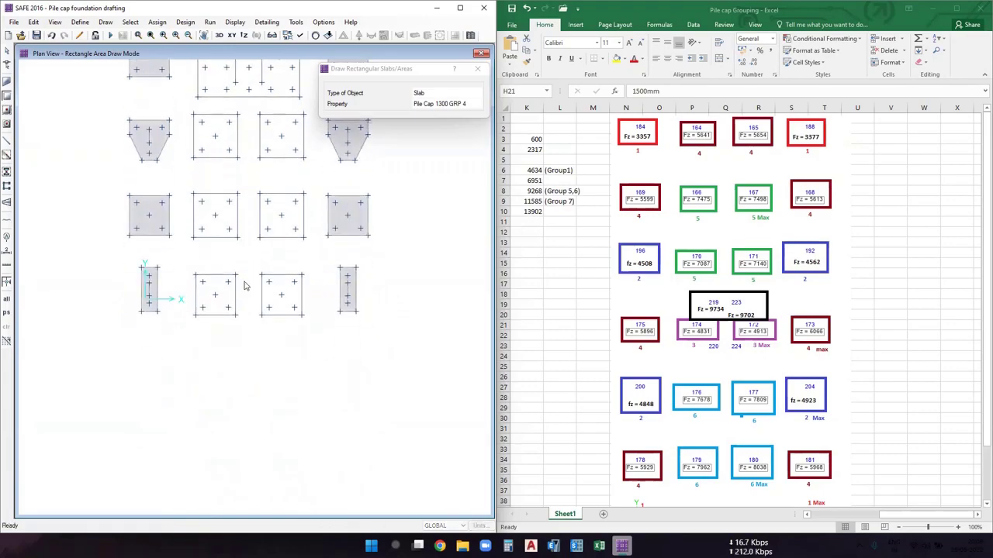
{"action": "left_click_drag", "start_coordinate": [196, 276], "coordinate": [238, 316]}
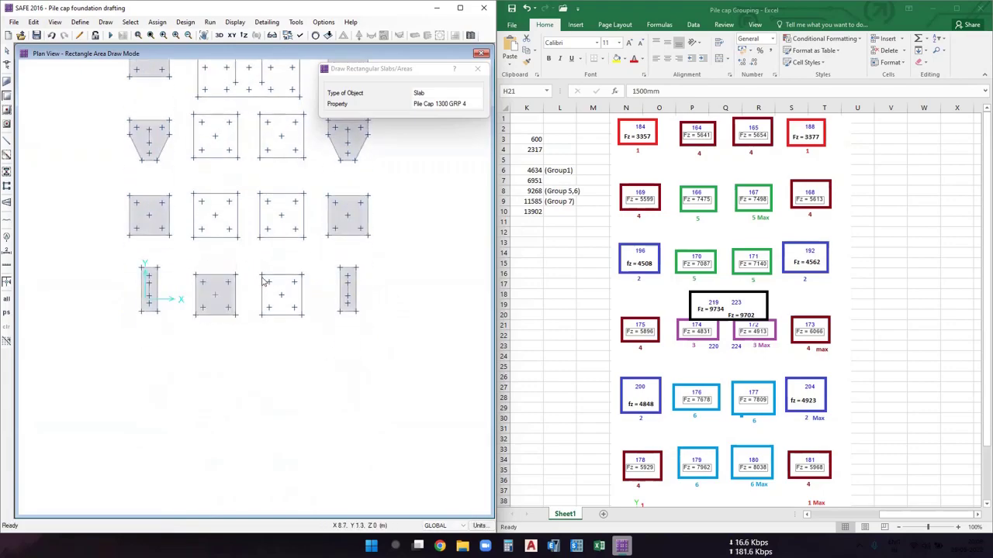
{"action": "left_click_drag", "start_coordinate": [261, 273], "coordinate": [304, 316]}
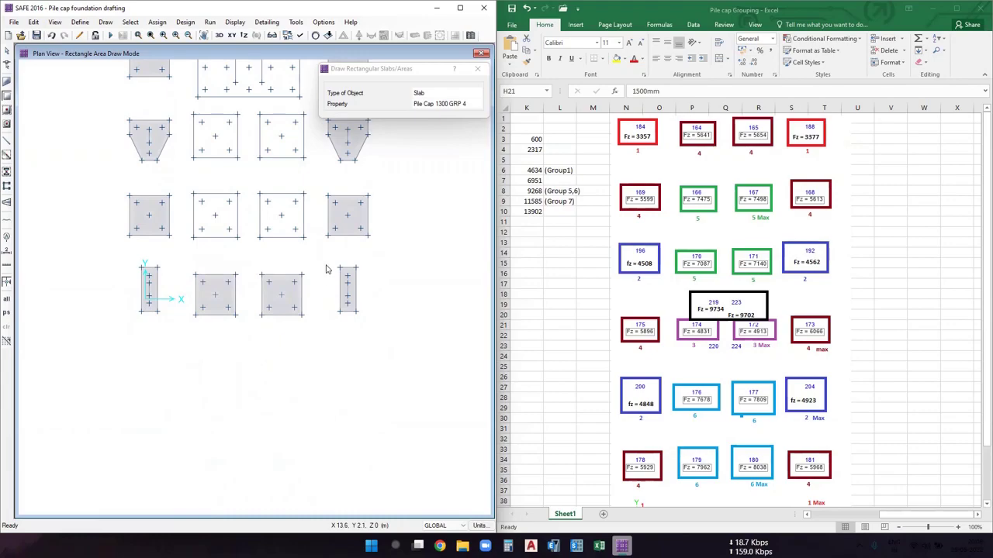
Check the pile cap groups in the Excel grouping sheet and set the rectangular slab property to Pile Cap 1400 GRP 5 in SAFE.
{"action": "left_click", "coordinate": [807, 428]}
{"action": "scroll", "coordinate": [778, 304], "scroll_direction": "down", "scroll_amount": 2}
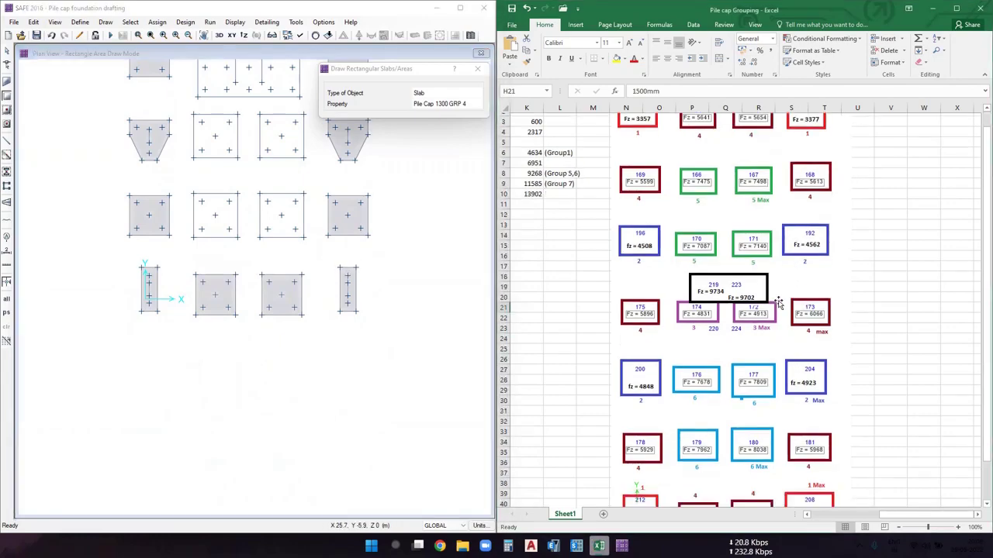
{"action": "scroll", "coordinate": [255, 307], "scroll_direction": "down", "scroll_amount": 2}
{"action": "scroll", "coordinate": [295, 284], "scroll_direction": "up", "scroll_amount": 1}
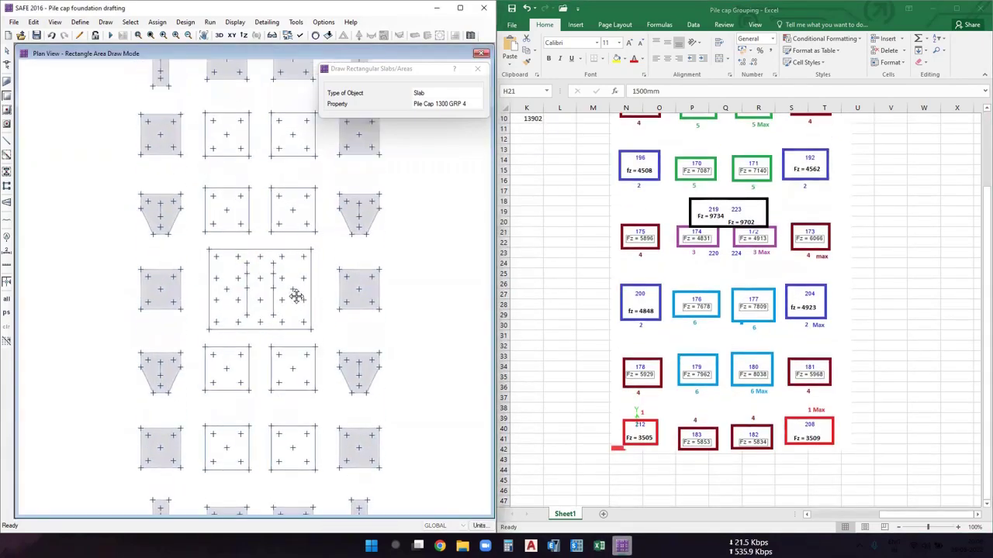
{"action": "left_click", "coordinate": [982, 316]}
{"action": "scroll", "coordinate": [726, 184], "scroll_direction": "up", "scroll_amount": 2}
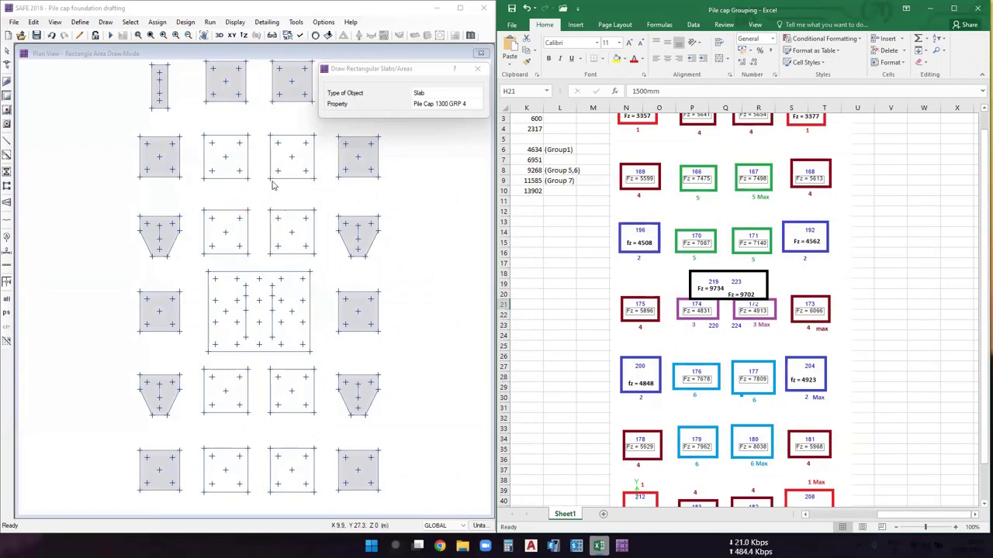
{"action": "left_click", "coordinate": [466, 107]}
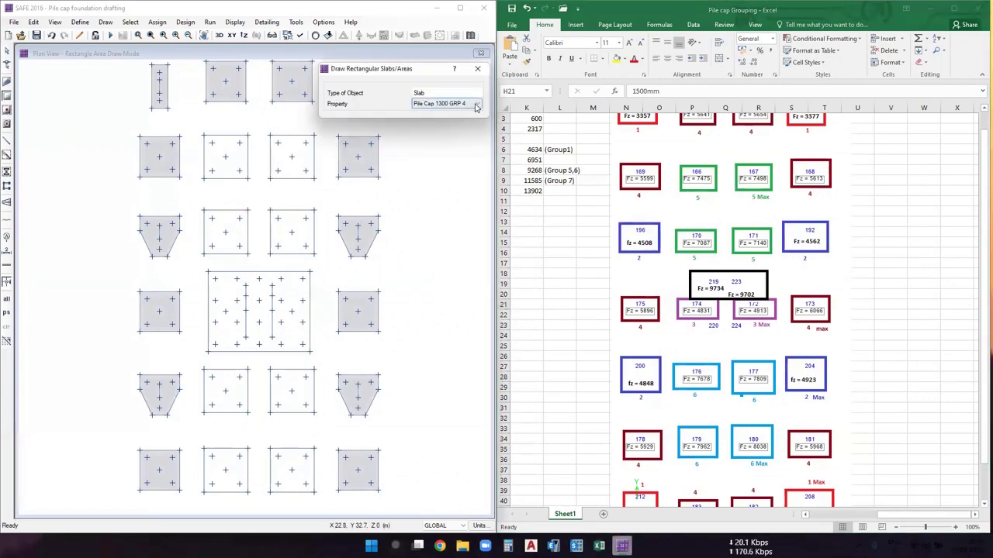
{"action": "left_click", "coordinate": [470, 104]}
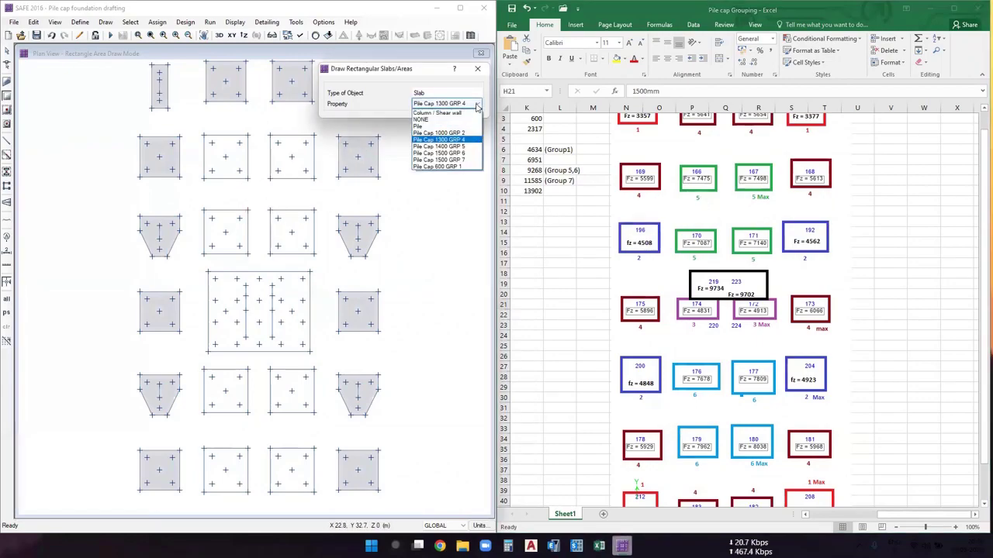
{"action": "left_click", "coordinate": [447, 145]}
Draw Pile Cap 1400 GRP 5 rectangular slabs over the four middle square outlines in the two rows above the large central pile cap.
{"action": "left_click_drag", "start_coordinate": [203, 135], "coordinate": [250, 180]}
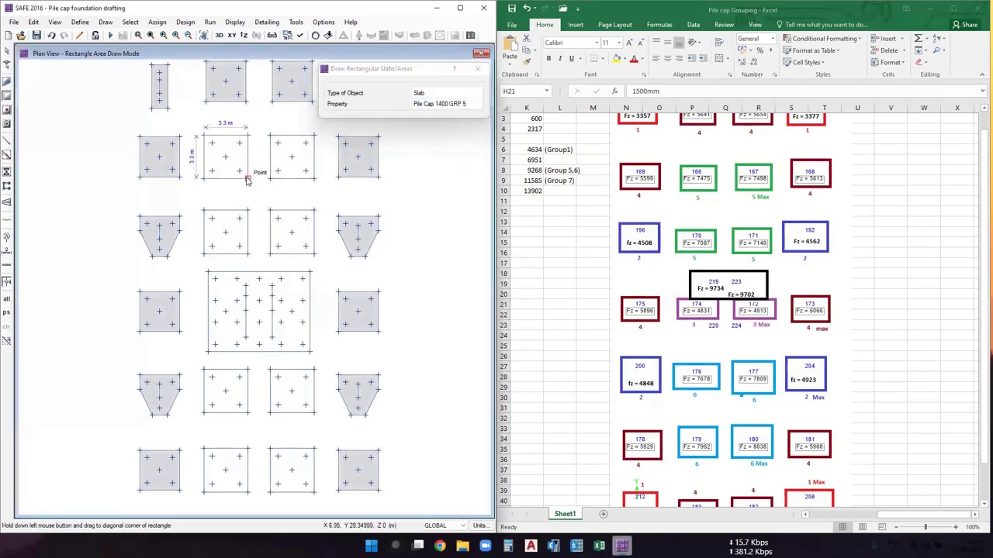
{"action": "left_click_drag", "start_coordinate": [270, 135], "coordinate": [316, 180]}
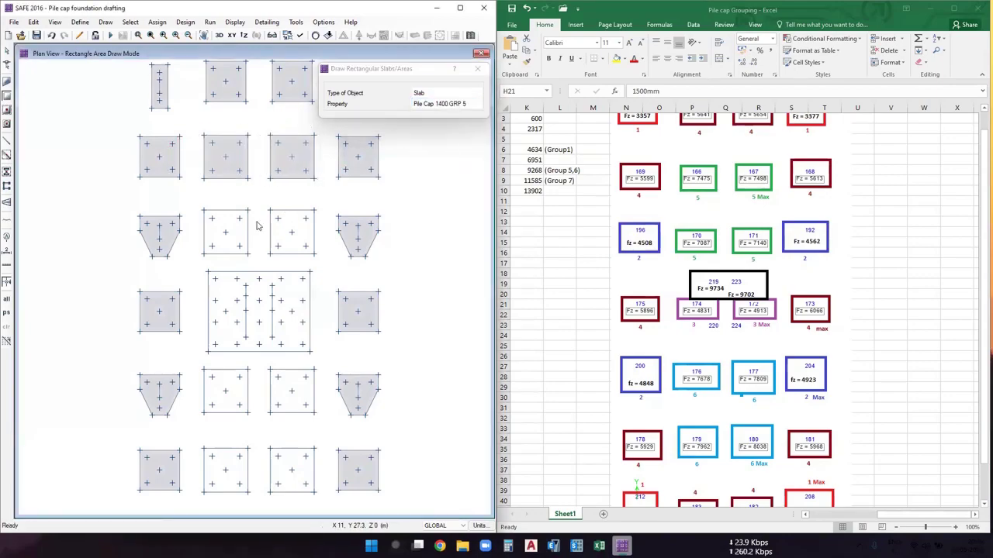
{"action": "left_click_drag", "start_coordinate": [205, 216], "coordinate": [250, 255]}
{"action": "left_click_drag", "start_coordinate": [270, 210], "coordinate": [317, 256]}
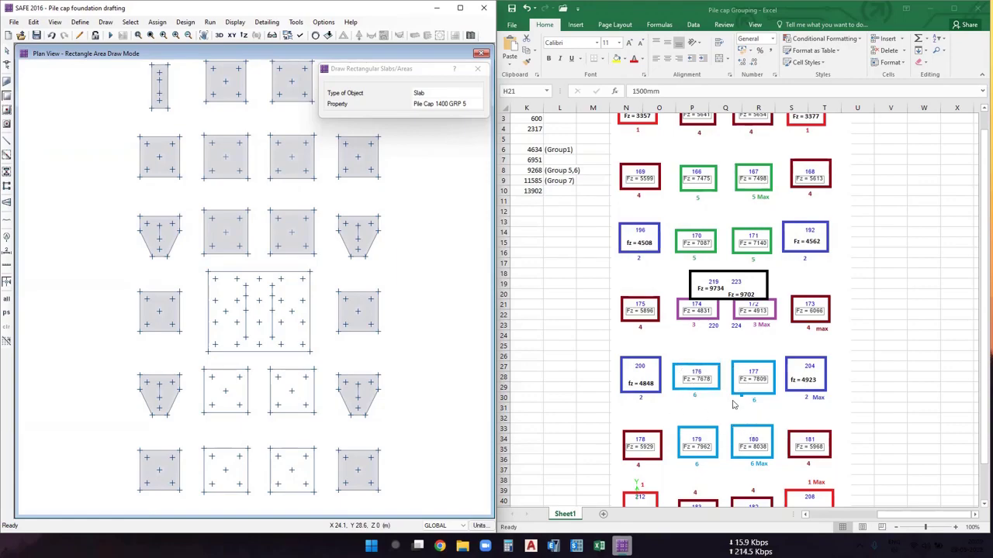
Draw Pile Cap 1500 GRP 6 rectangular slabs over the four middle square outlines in the two rows below the large central pile cap.
{"action": "left_click", "coordinate": [470, 105]}
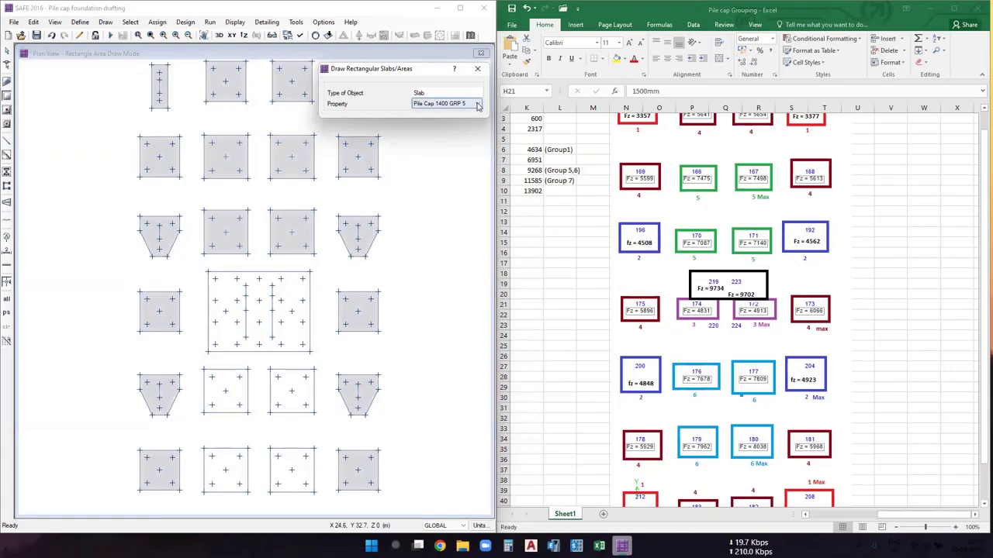
{"action": "left_click", "coordinate": [477, 104]}
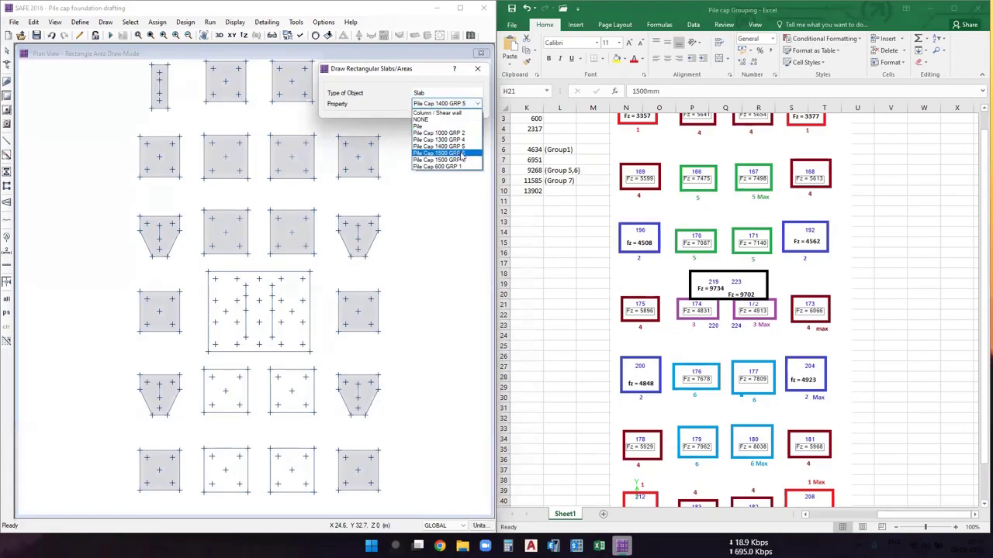
{"action": "left_click", "coordinate": [461, 159]}
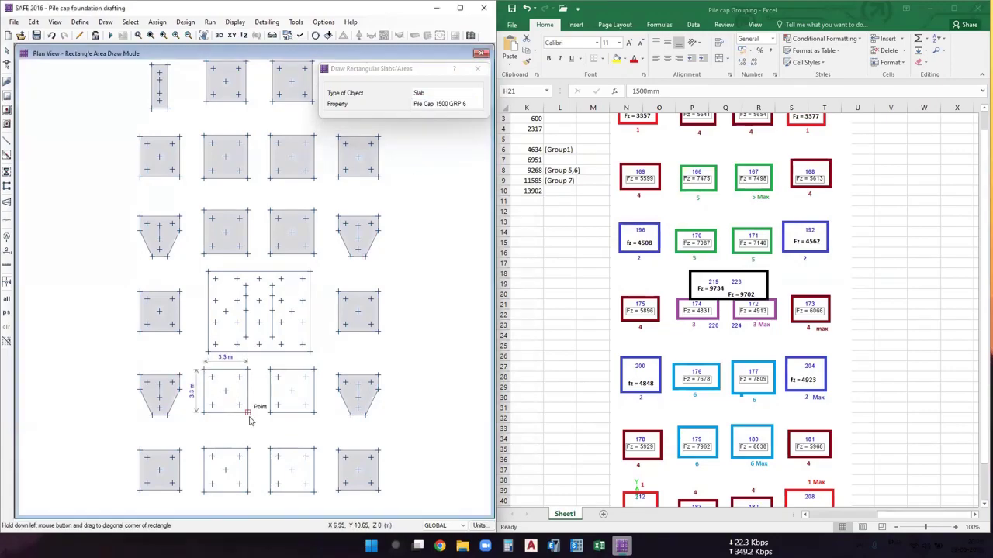
{"action": "left_click_drag", "start_coordinate": [250, 419], "coordinate": [248, 412]}
{"action": "left_click_drag", "start_coordinate": [269, 370], "coordinate": [315, 413]}
{"action": "scroll", "coordinate": [271, 335], "scroll_direction": "down", "scroll_amount": 1}
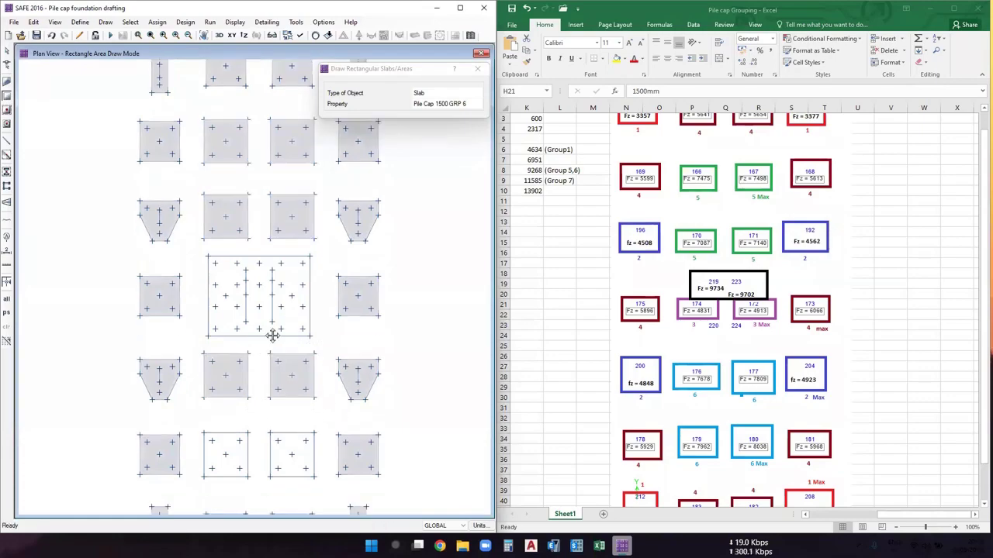
{"action": "scroll", "coordinate": [272, 335], "scroll_direction": "down", "scroll_amount": 5}
{"action": "left_click_drag", "start_coordinate": [200, 323], "coordinate": [245, 366]}
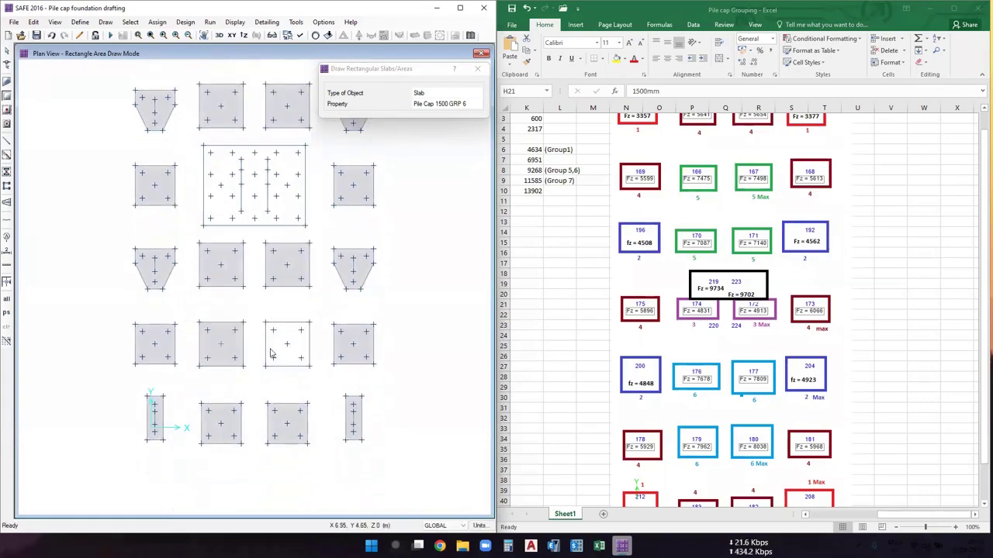
{"action": "left_click_drag", "start_coordinate": [263, 321], "coordinate": [312, 366]}
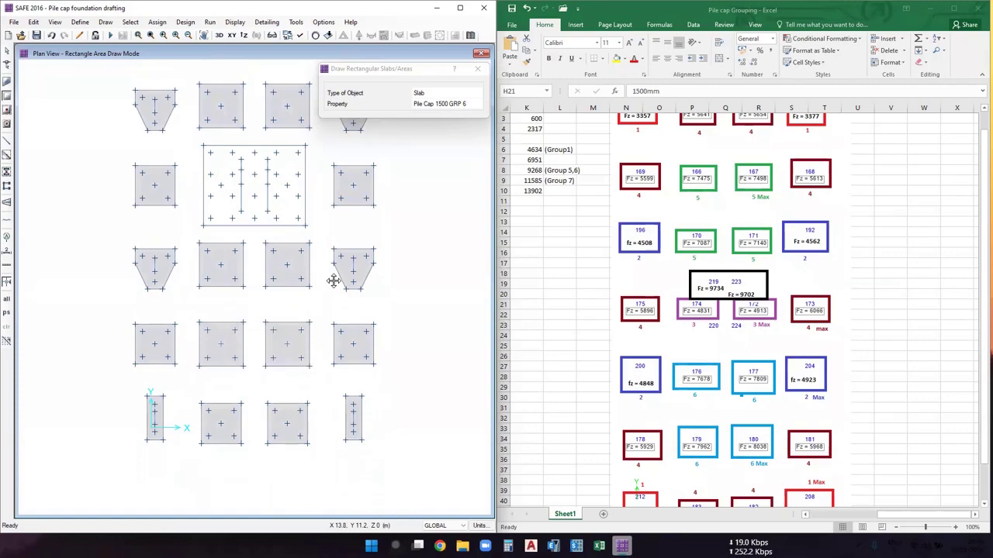
Draw a Pile Cap 1500 GRP 7 rectangular slab over the large central outline and finish rectangular slab drawing.
{"action": "scroll", "coordinate": [333, 281], "scroll_direction": "up", "scroll_amount": 5}
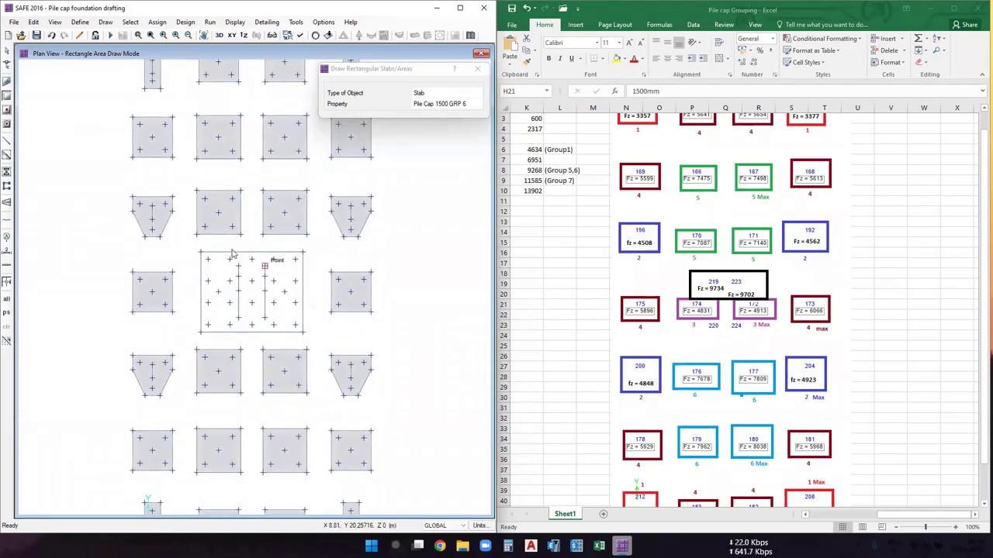
{"action": "left_click", "coordinate": [470, 108]}
{"action": "left_click", "coordinate": [463, 160]}
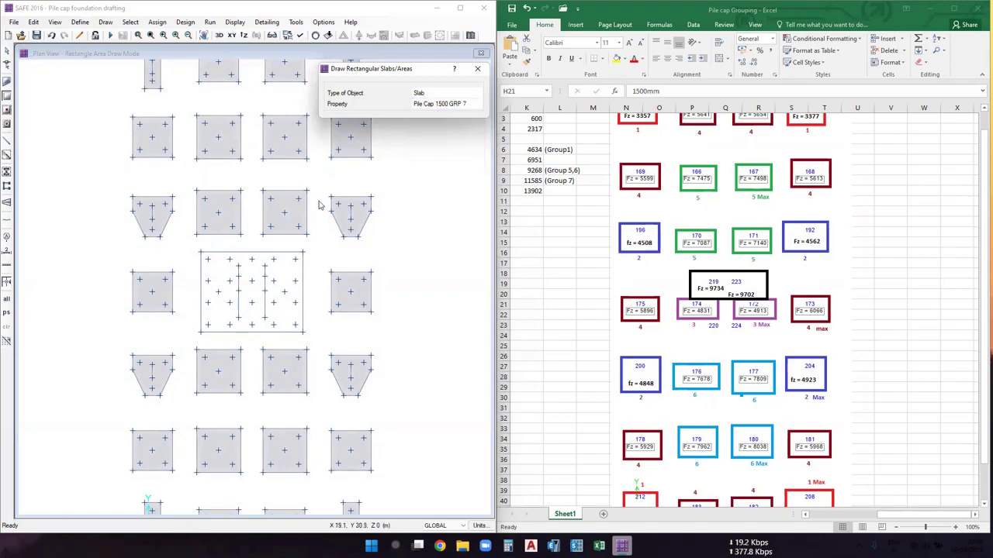
{"action": "left_click_drag", "start_coordinate": [200, 252], "coordinate": [303, 335]}
{"action": "middle_click_drag", "start_coordinate": [312, 205], "coordinate": [321, 332]}
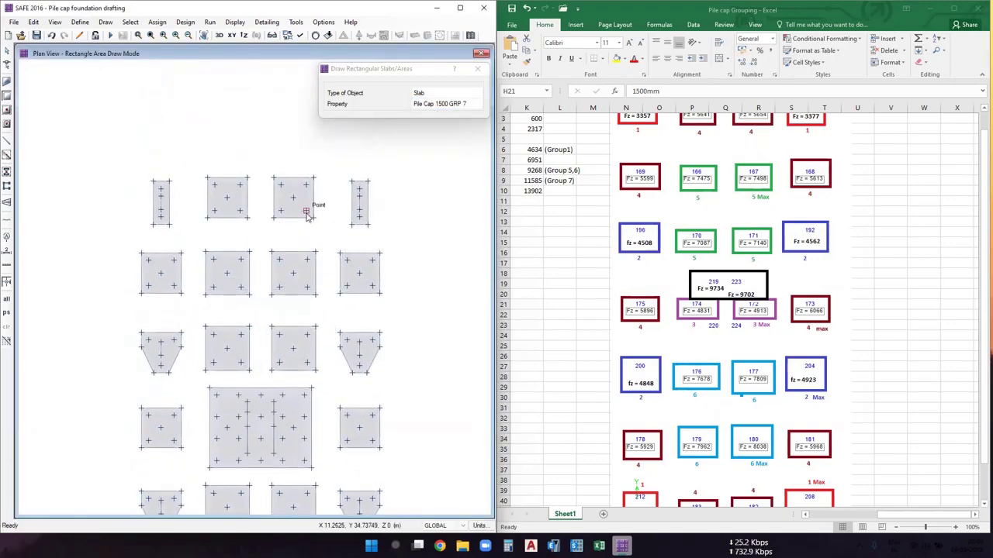
{"action": "scroll", "coordinate": [366, 311], "scroll_direction": "down", "scroll_amount": 3}
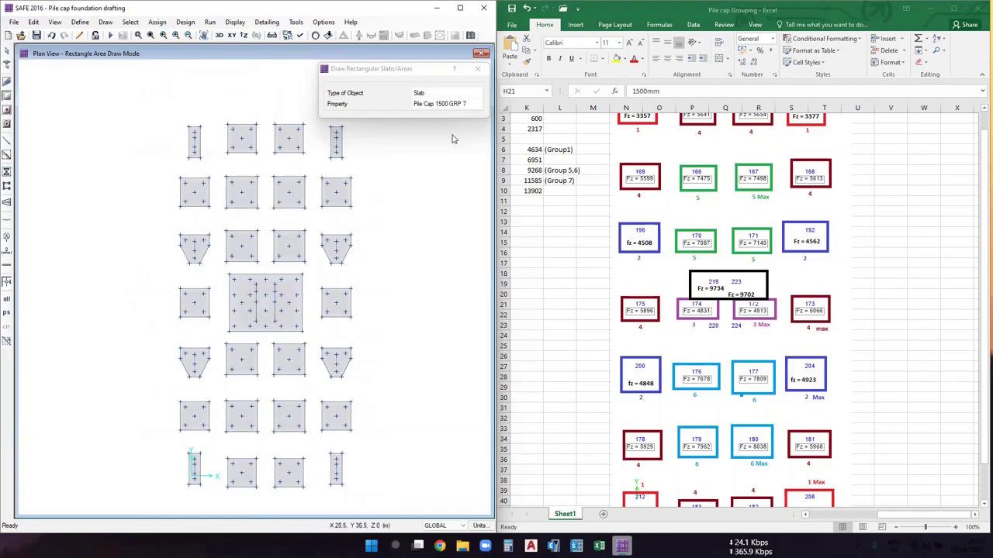
{"action": "left_click", "coordinate": [477, 68]}
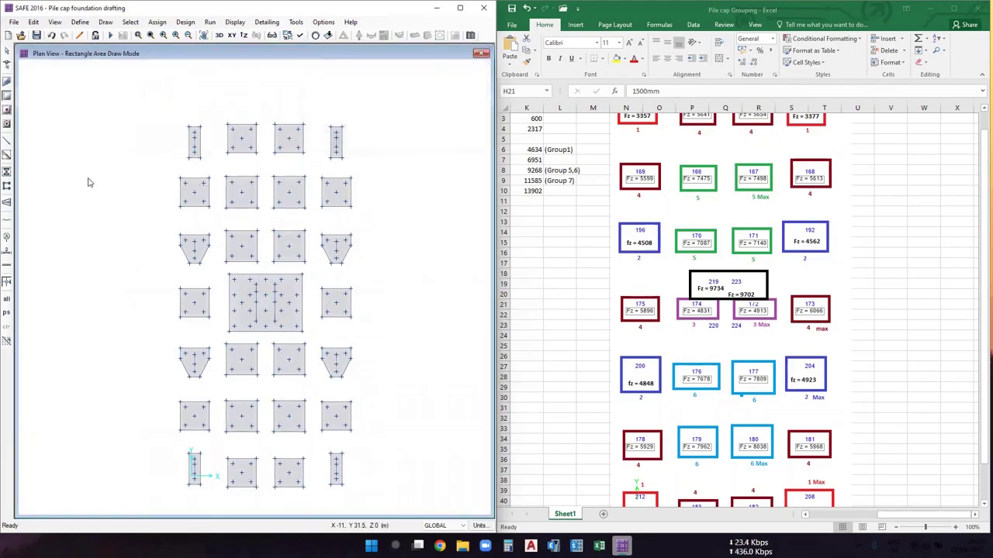
Start quick drawing areas around points with Circular Slab as the shape and Pile as the property.
{"action": "left_click", "coordinate": [6, 126]}
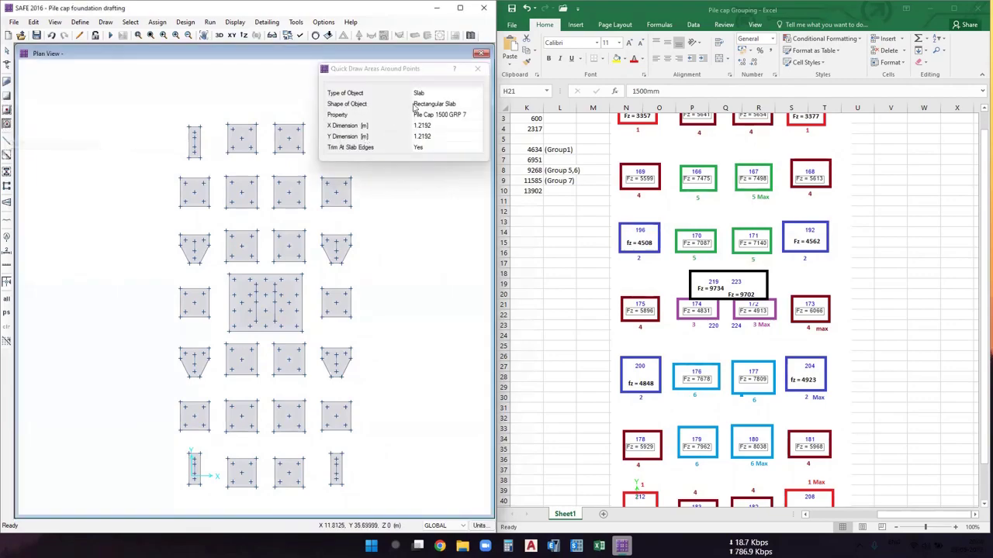
{"action": "left_click", "coordinate": [466, 107]}
{"action": "left_click", "coordinate": [475, 104]}
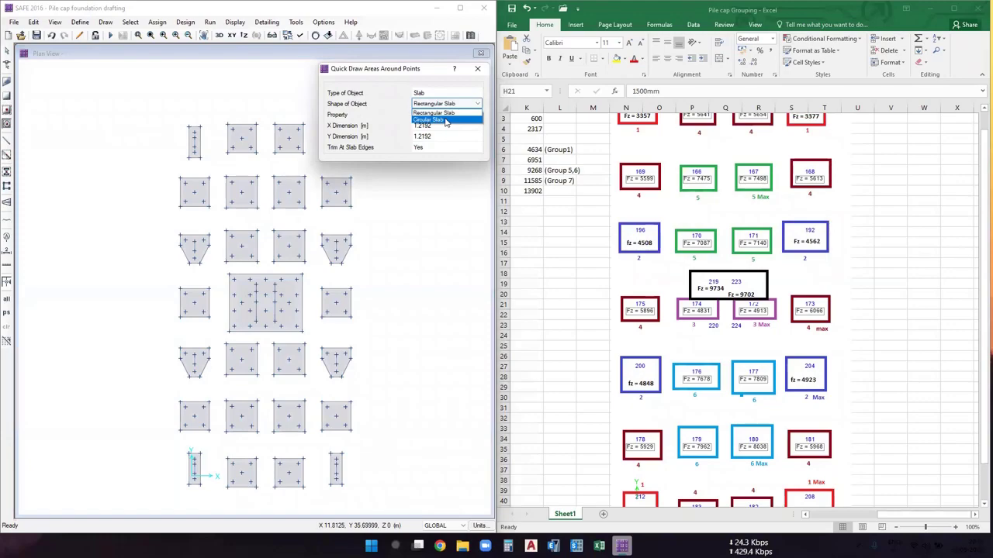
{"action": "left_click", "coordinate": [447, 120]}
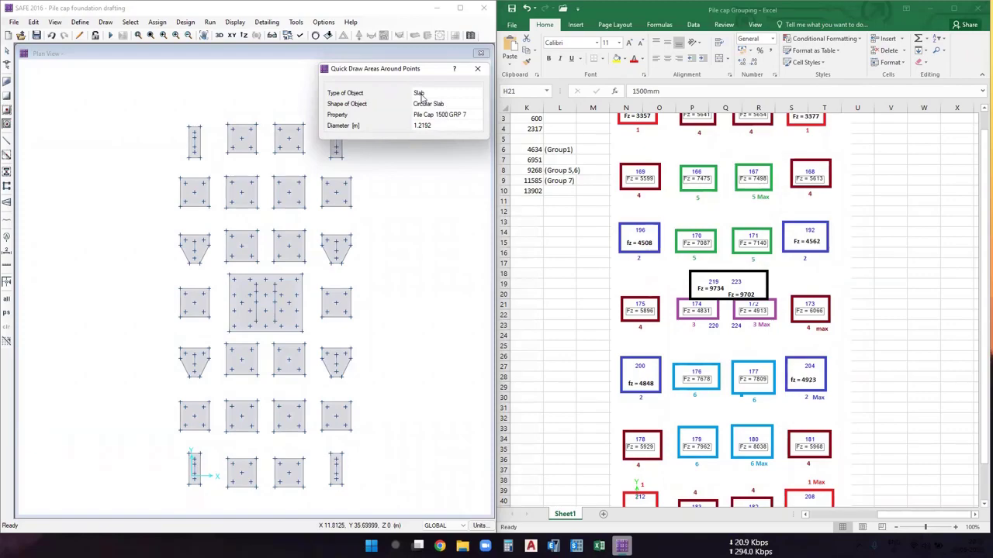
{"action": "left_click", "coordinate": [460, 115]}
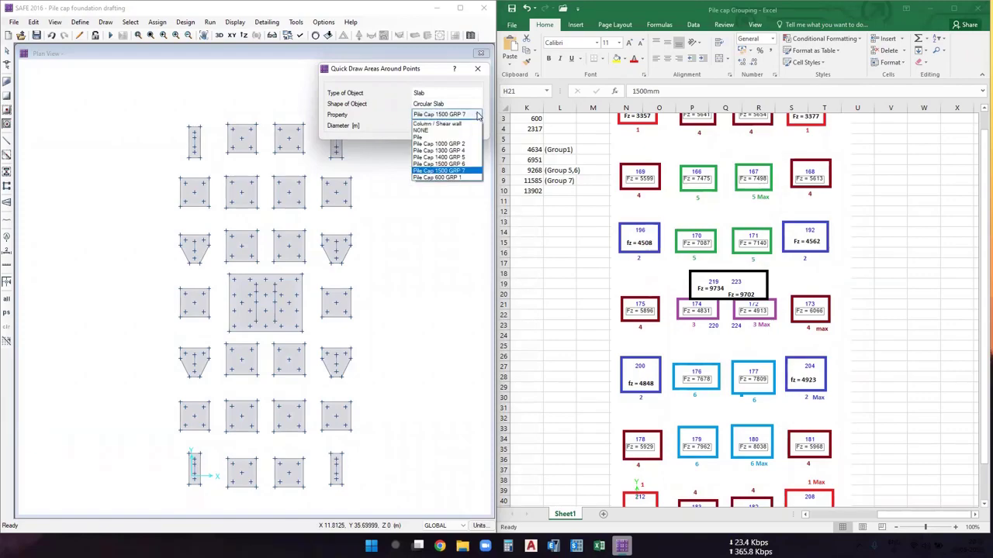
{"action": "left_click", "coordinate": [420, 137]}
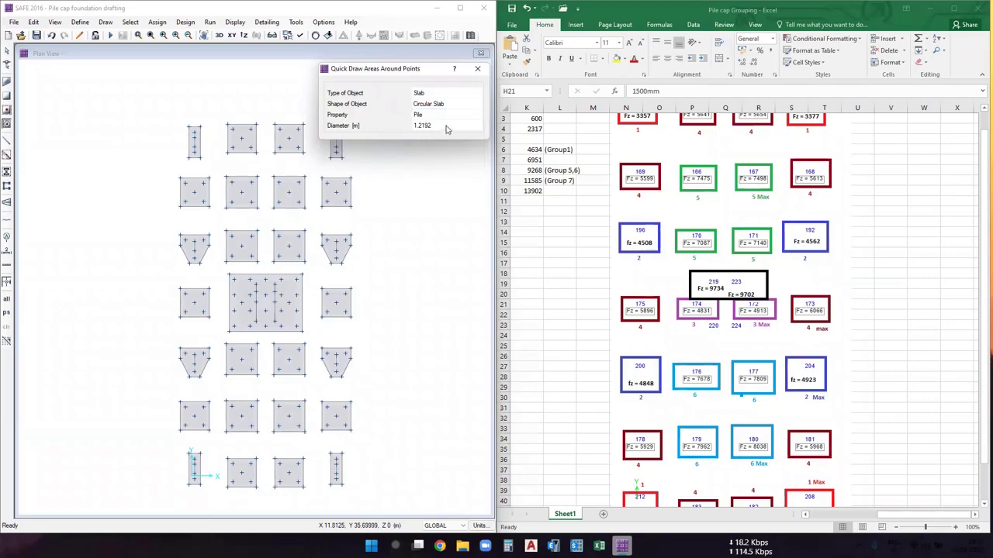
Check Group 1's pile diameter in the Excel grouping sheet and set the circular slab diameter to 0.6 m in SAFE.
{"action": "left_click", "coordinate": [438, 127]}
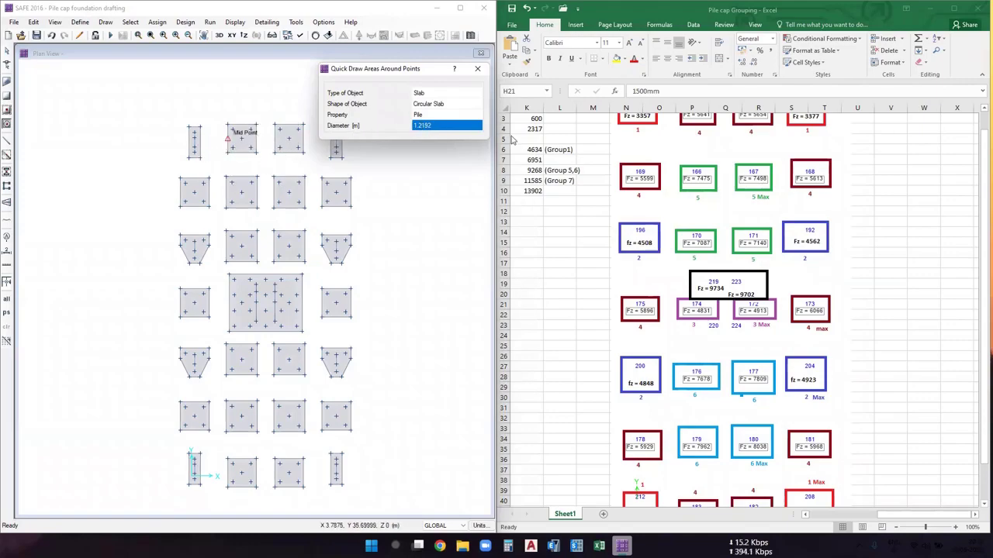
{"action": "left_click_drag", "start_coordinate": [937, 519], "coordinate": [868, 519]}
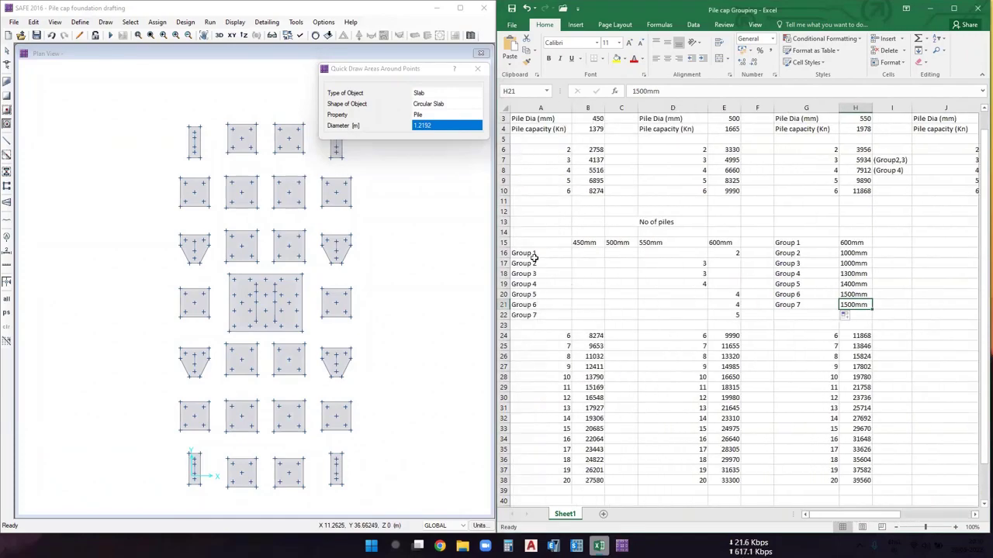
{"action": "left_click_drag", "start_coordinate": [533, 254], "coordinate": [733, 253]}
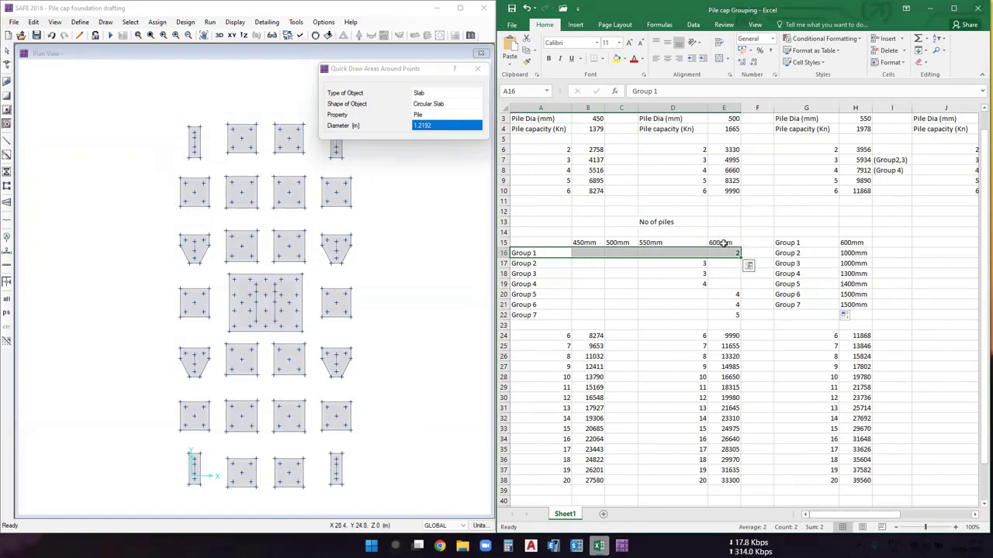
{"action": "left_click", "coordinate": [425, 128]}
{"action": "left_click", "coordinate": [435, 125]}
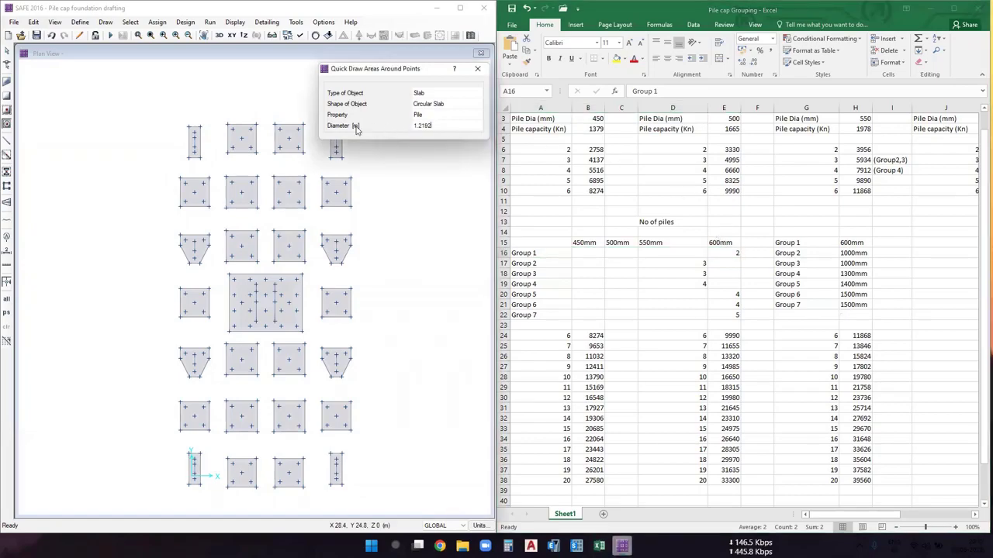
{"action": "double_click", "coordinate": [435, 131]}
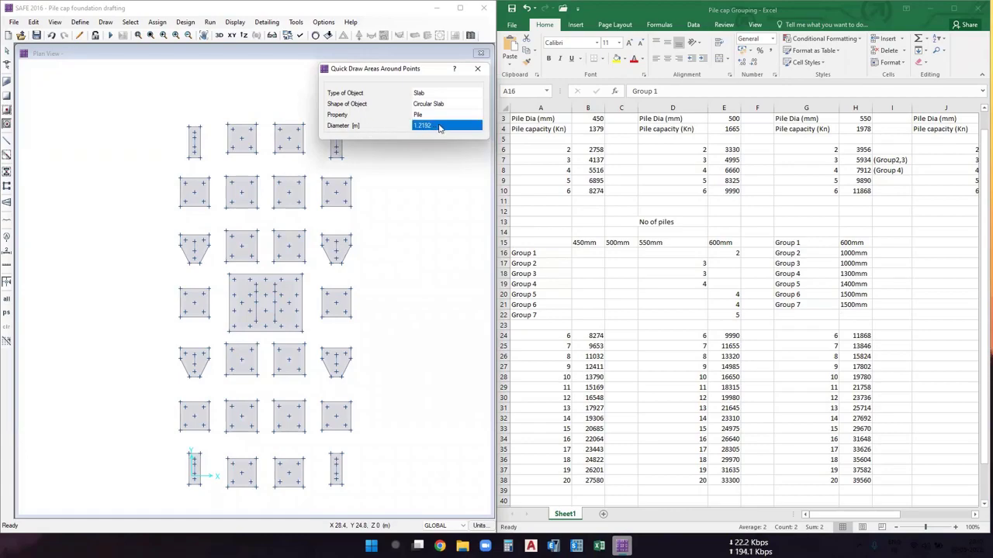
{"action": "left_click", "coordinate": [439, 127]}
{"action": "left_click_drag", "start_coordinate": [440, 124], "coordinate": [401, 128]}
{"action": "type", "text": "0"}
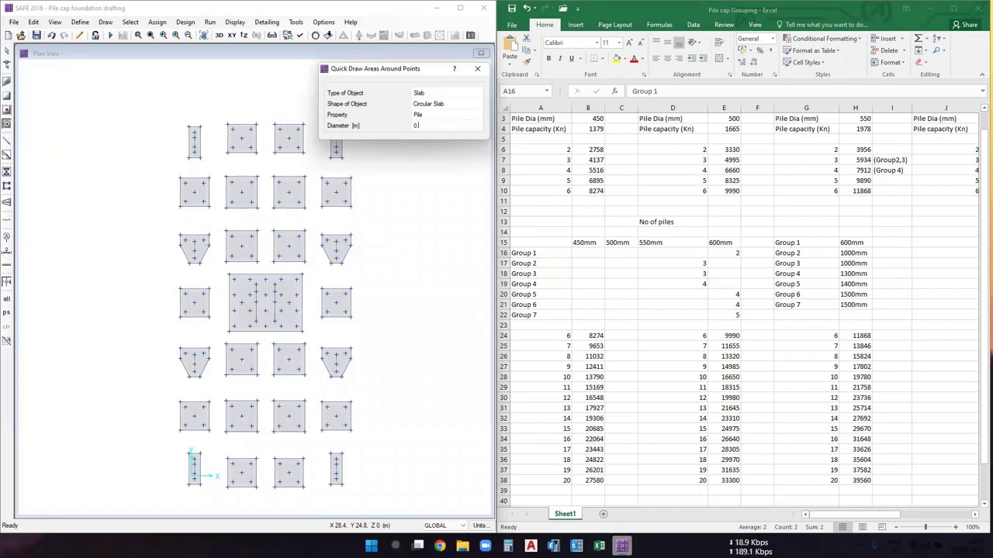
{"action": "type", "text": ".6"}
{"action": "key", "text": "Return"}
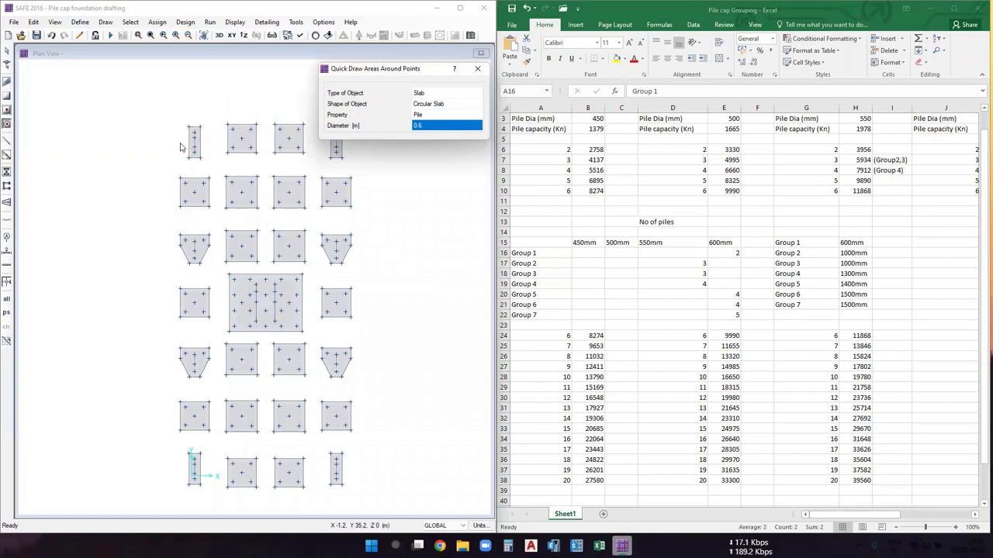
Place 0.6 m circular piles at both end points of the two narrow pile caps in the plan's uppermost row.
{"action": "scroll", "coordinate": [223, 107], "scroll_direction": "up", "scroll_amount": 3}
{"action": "scroll", "coordinate": [222, 107], "scroll_direction": "up", "scroll_amount": 1}
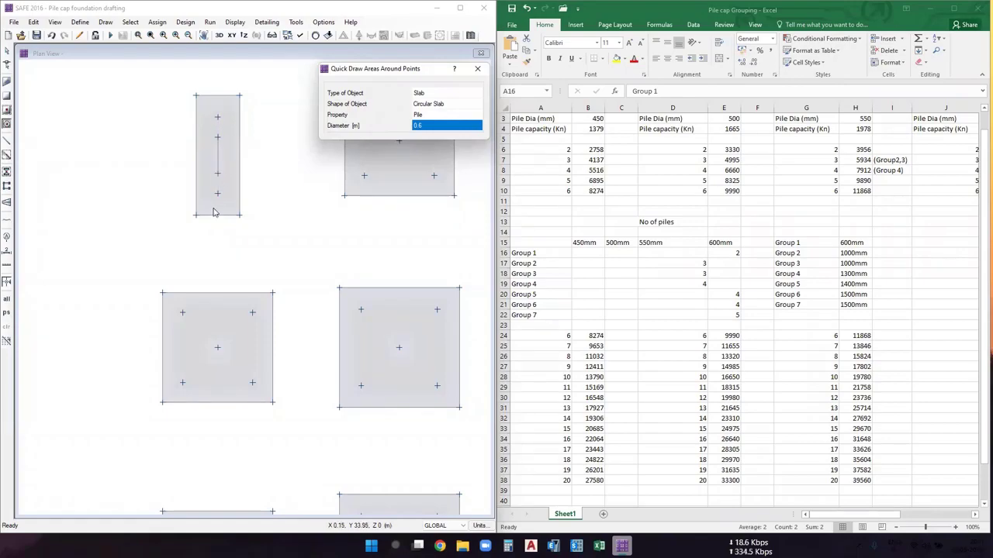
{"action": "left_click", "coordinate": [217, 118]}
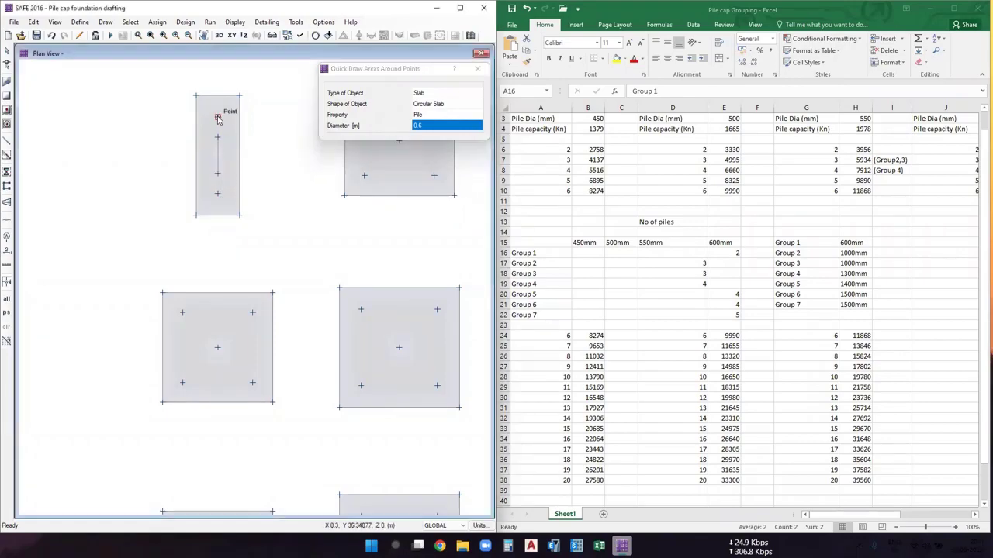
{"action": "left_click", "coordinate": [218, 194]}
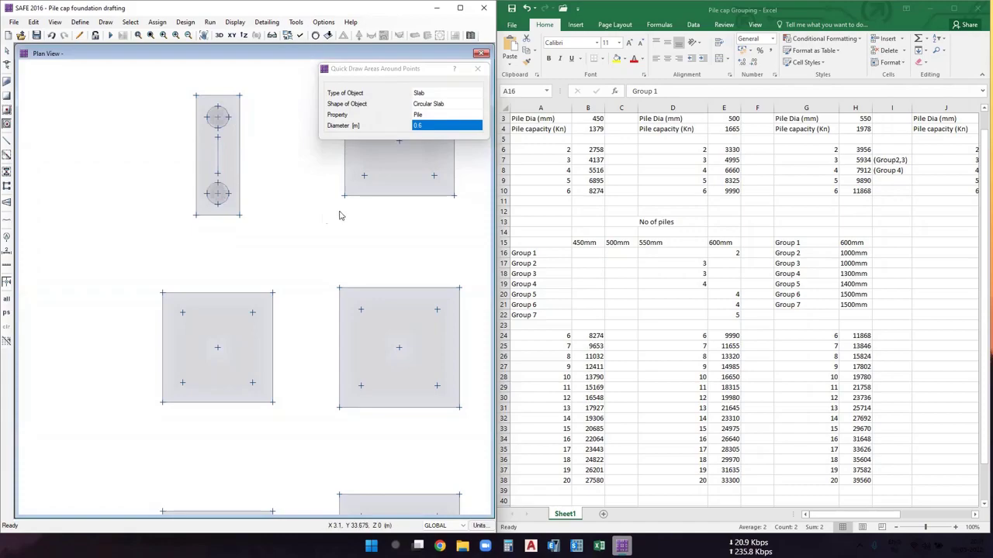
{"action": "scroll", "coordinate": [326, 217], "scroll_direction": "down", "scroll_amount": 3}
{"action": "scroll", "coordinate": [233, 217], "scroll_direction": "up", "scroll_amount": 1}
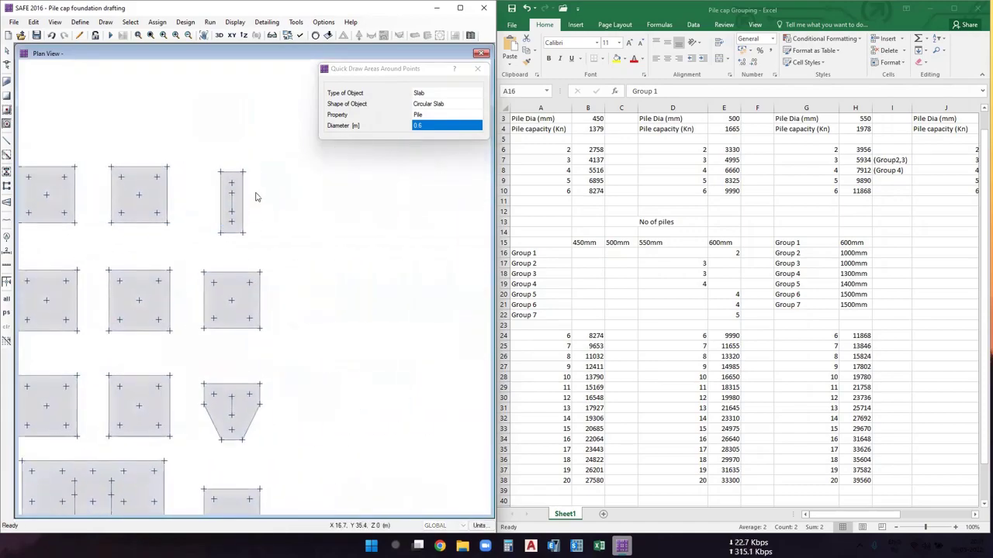
{"action": "scroll", "coordinate": [237, 191], "scroll_direction": "up", "scroll_amount": 1}
{"action": "left_click", "coordinate": [231, 180]}
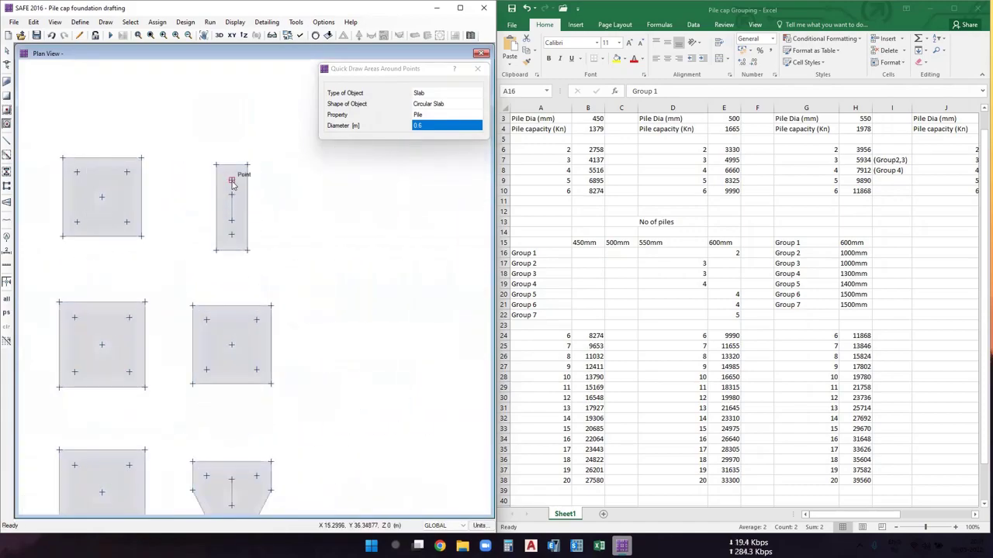
{"action": "left_click", "coordinate": [231, 234]}
Place 0.6 m circular piles at both end points of the two narrow pile caps in the plan's lowest row.
{"action": "scroll", "coordinate": [261, 455], "scroll_direction": "up", "scroll_amount": 1}
{"action": "scroll", "coordinate": [244, 142], "scroll_direction": "down", "scroll_amount": 1}
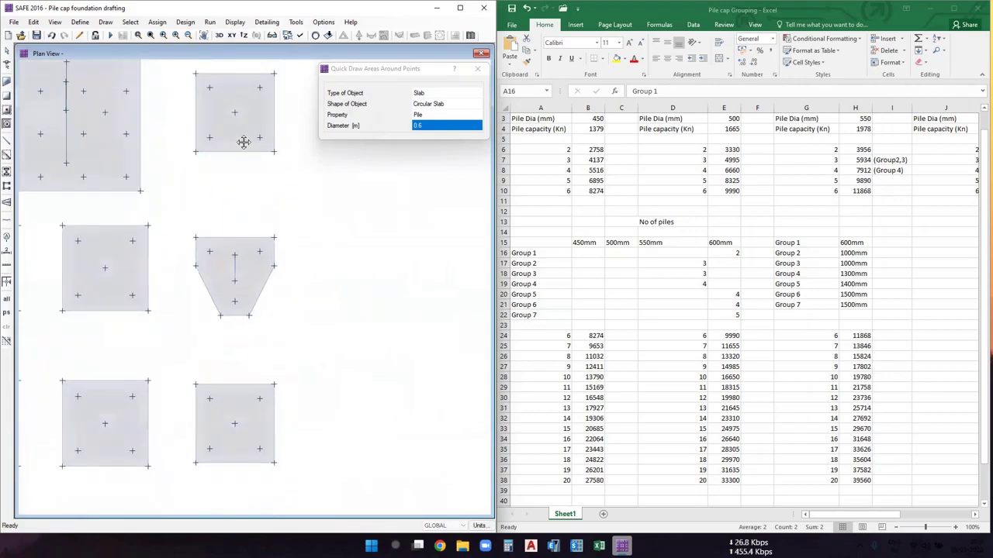
{"action": "left_click", "coordinate": [230, 412]}
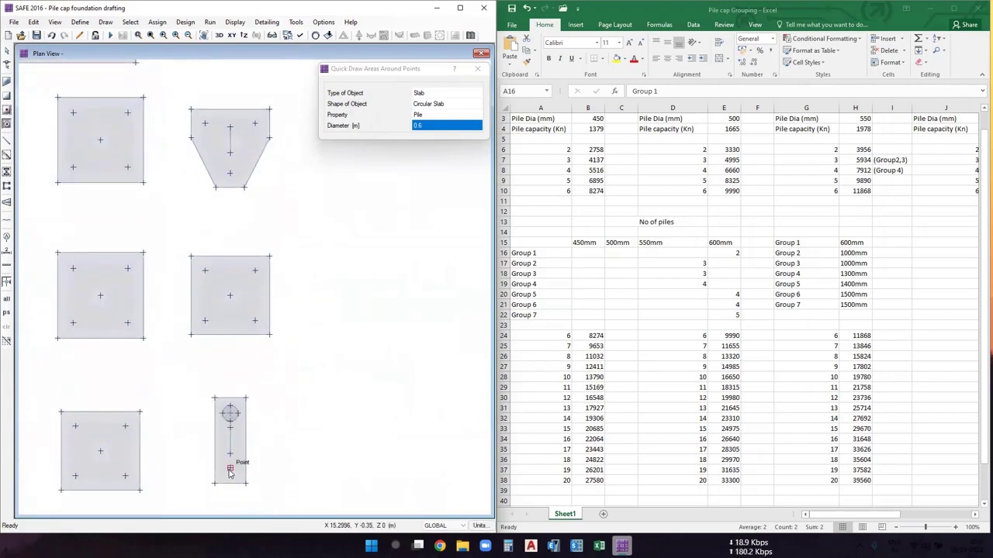
{"action": "left_click", "coordinate": [229, 470]}
{"action": "scroll", "coordinate": [171, 363], "scroll_direction": "down", "scroll_amount": 2}
{"action": "scroll", "coordinate": [237, 330], "scroll_direction": "up", "scroll_amount": 1}
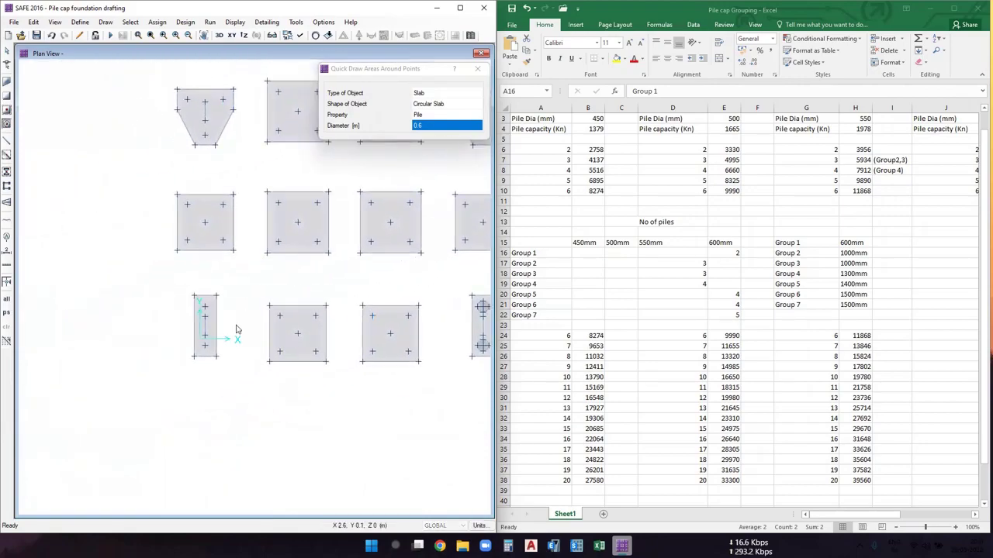
{"action": "left_click", "coordinate": [205, 307]}
{"action": "left_click", "coordinate": [205, 346]}
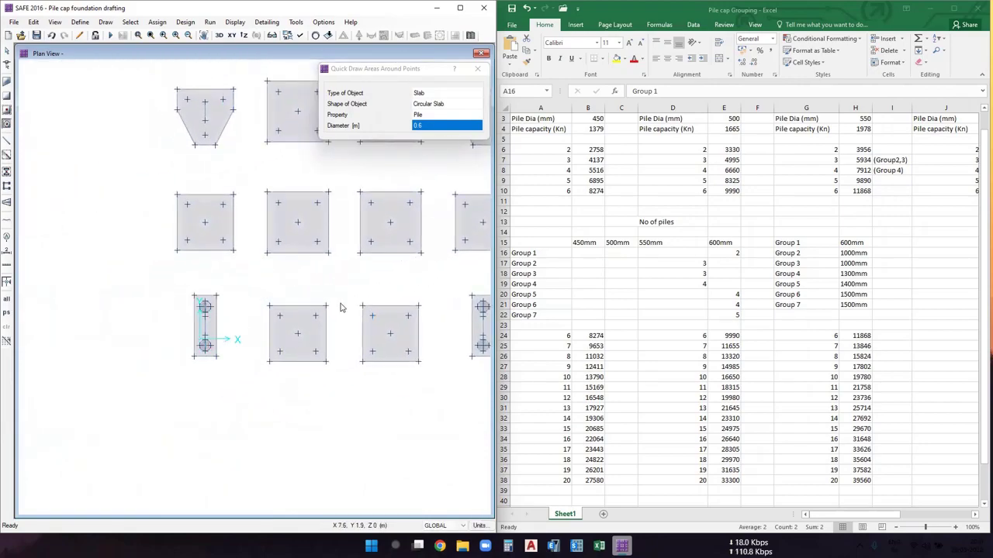
Check Group 2's pile diameter in the Excel grouping sheet and set the circular slab diameter to 0.55 m in SAFE.
{"action": "scroll", "coordinate": [339, 307], "scroll_direction": "down", "scroll_amount": 4}
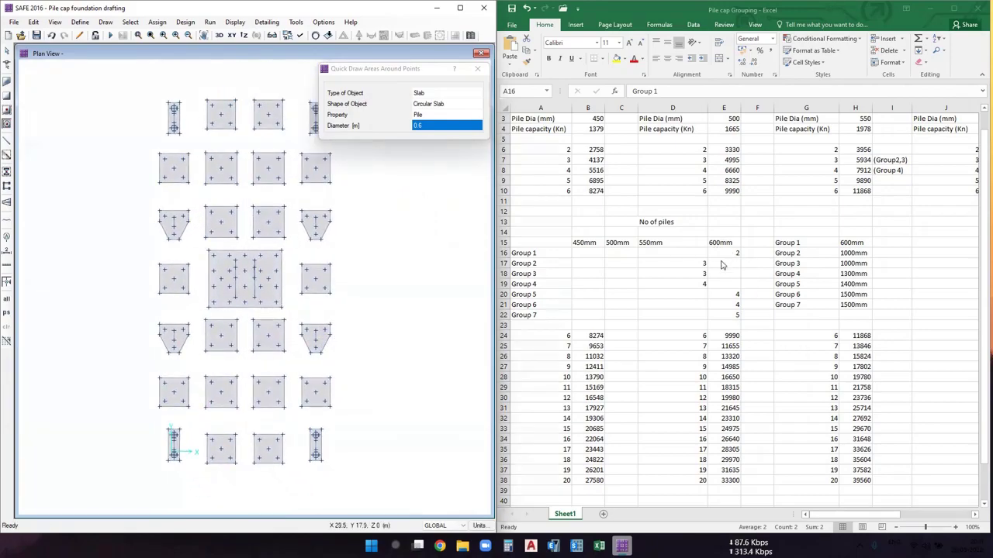
{"action": "left_click", "coordinate": [539, 262]}
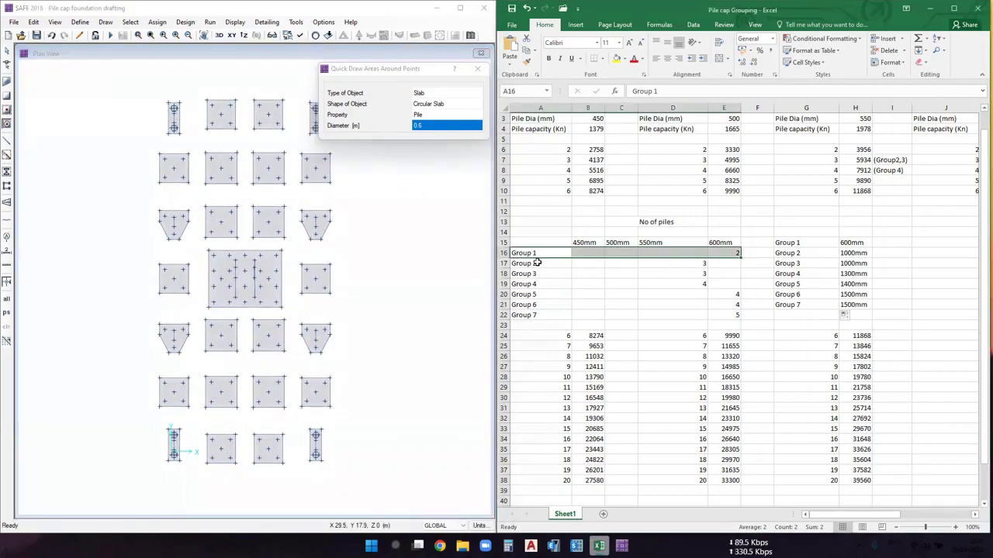
{"action": "left_click", "coordinate": [538, 262]}
{"action": "left_click", "coordinate": [702, 265], "text": "shift"}
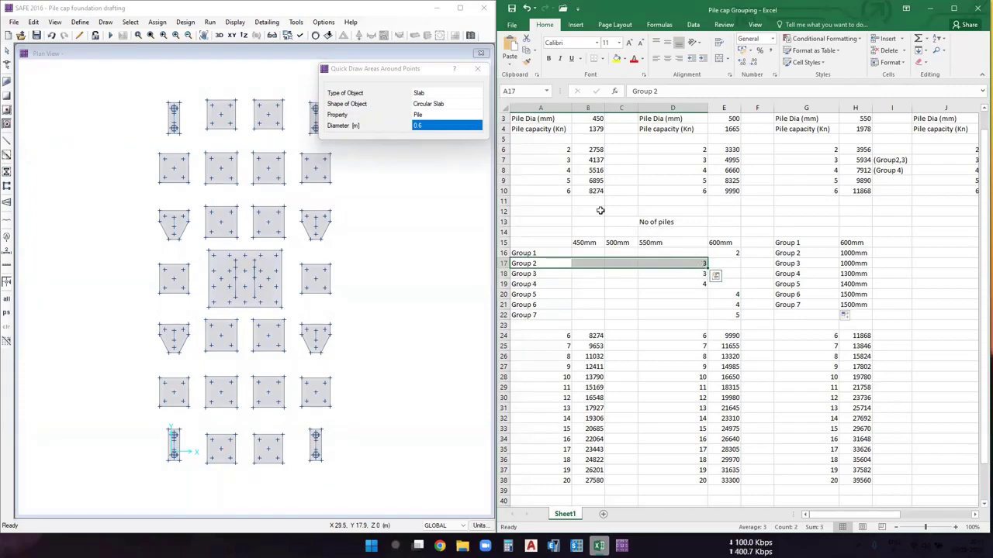
{"action": "left_click", "coordinate": [428, 127]}
{"action": "left_click", "coordinate": [436, 124]}
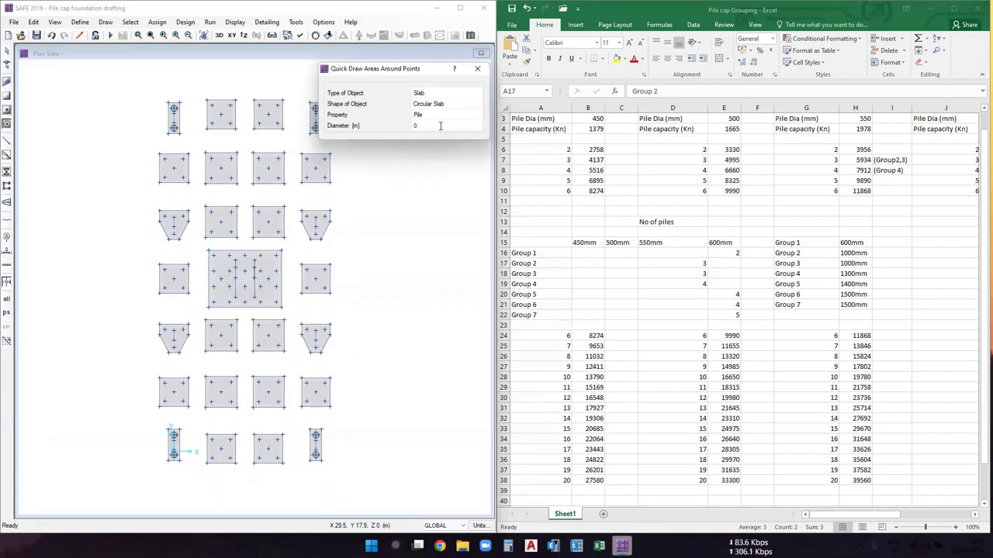
{"action": "type", "text": "0.55"}
{"action": "key", "text": "Return"}
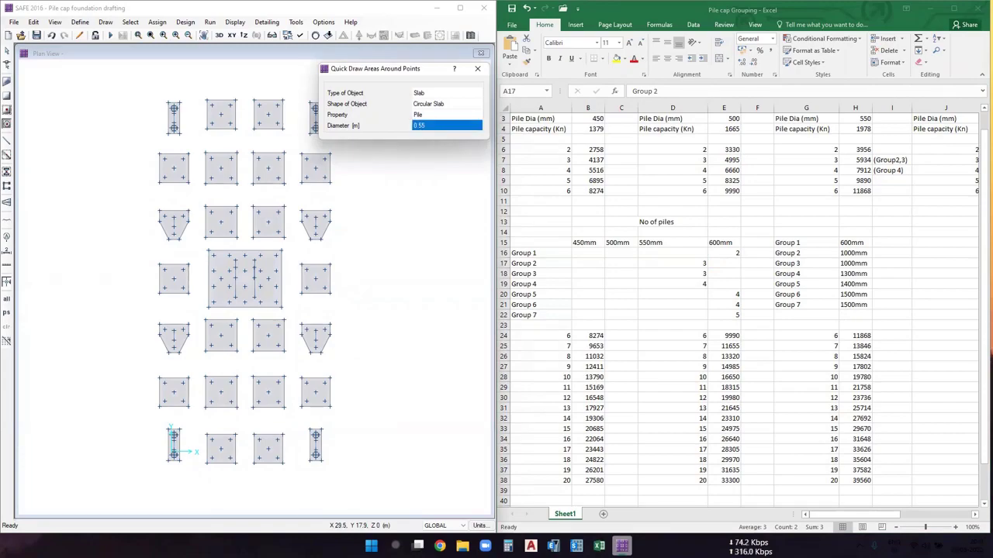
{"action": "left_click_drag", "start_coordinate": [414, 75], "coordinate": [444, 167]}
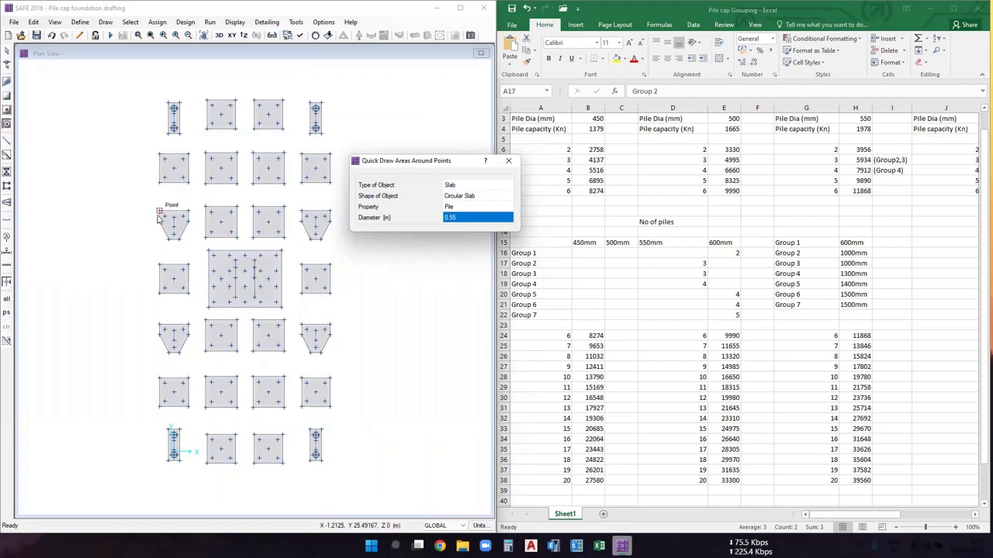
Place 0.55 m circular piles at the three pile points of both tapered pile caps above the large central cap's row.
{"action": "scroll", "coordinate": [163, 220], "scroll_direction": "up", "scroll_amount": 2}
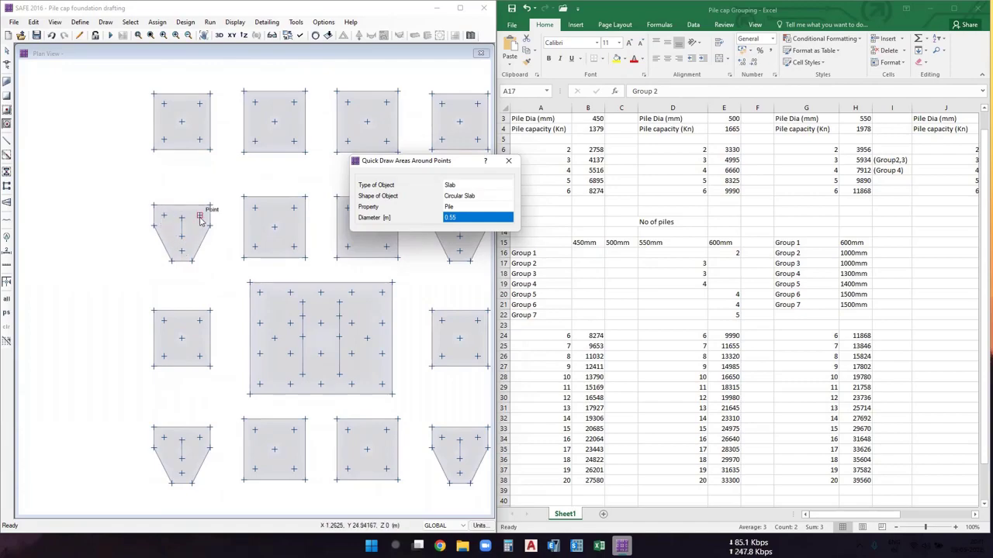
{"action": "left_click", "coordinate": [165, 217]}
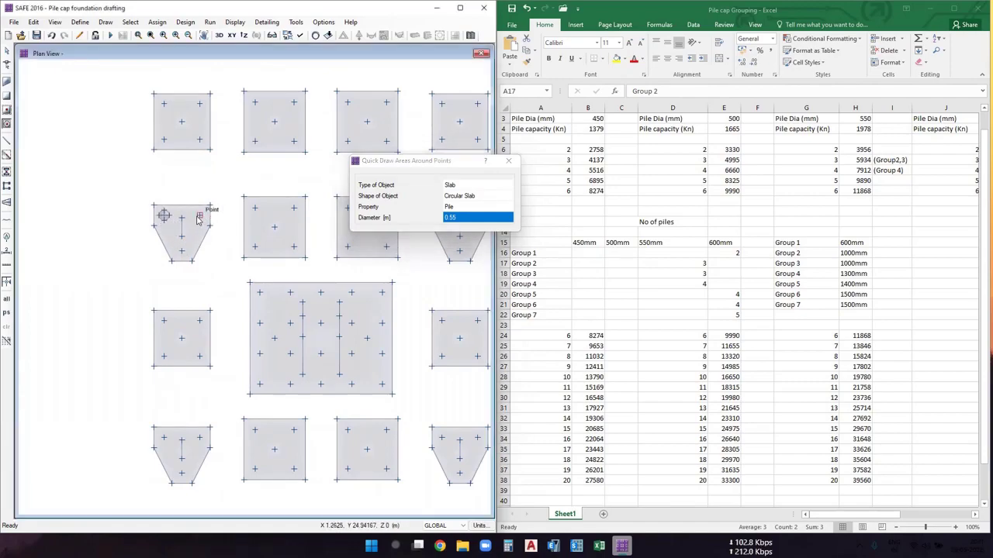
{"action": "left_click", "coordinate": [200, 216]}
{"action": "middle_click_drag", "start_coordinate": [344, 303], "coordinate": [261, 305]}
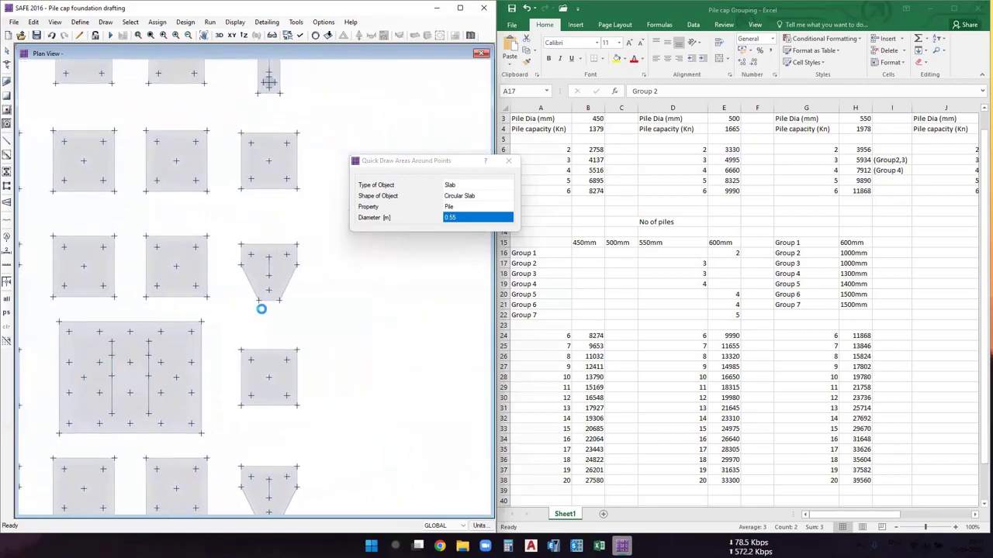
{"action": "left_click", "coordinate": [250, 256]}
{"action": "left_click", "coordinate": [287, 257]}
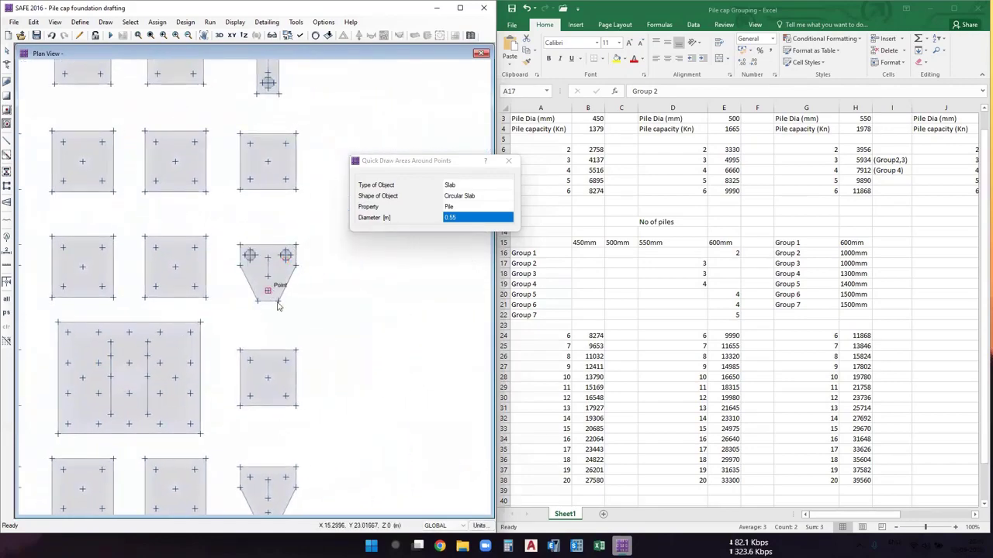
{"action": "left_click", "coordinate": [268, 292]}
Place 0.55 m circular piles at the three pile points of both tapered pile caps below the large central cap's row.
{"action": "middle_click_drag", "start_coordinate": [245, 493], "coordinate": [384, 290]}
{"action": "left_click", "coordinate": [240, 247]}
{"action": "left_click", "coordinate": [277, 247]}
{"action": "left_click", "coordinate": [259, 281]}
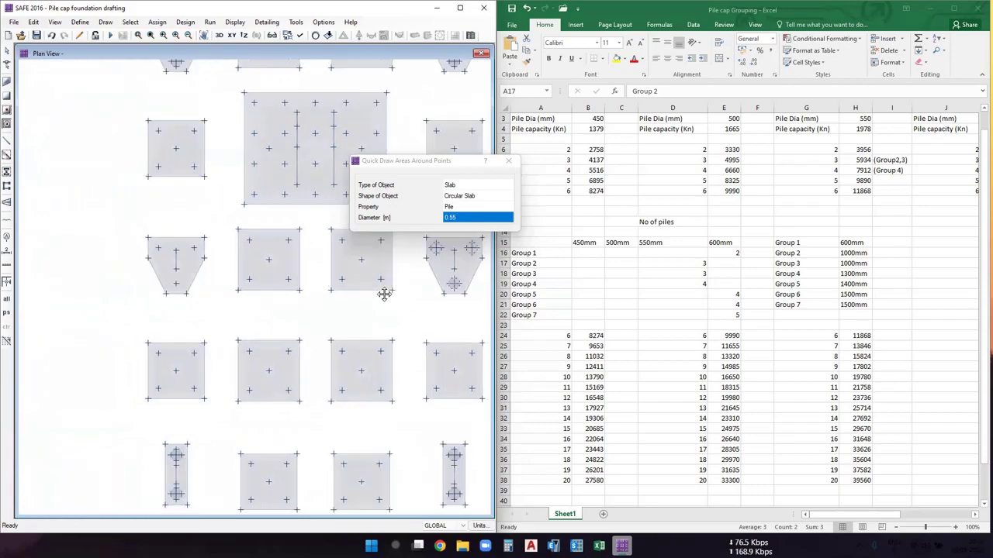
{"action": "left_click", "coordinate": [159, 248]}
{"action": "left_click", "coordinate": [195, 248]}
{"action": "left_click", "coordinate": [177, 283]}
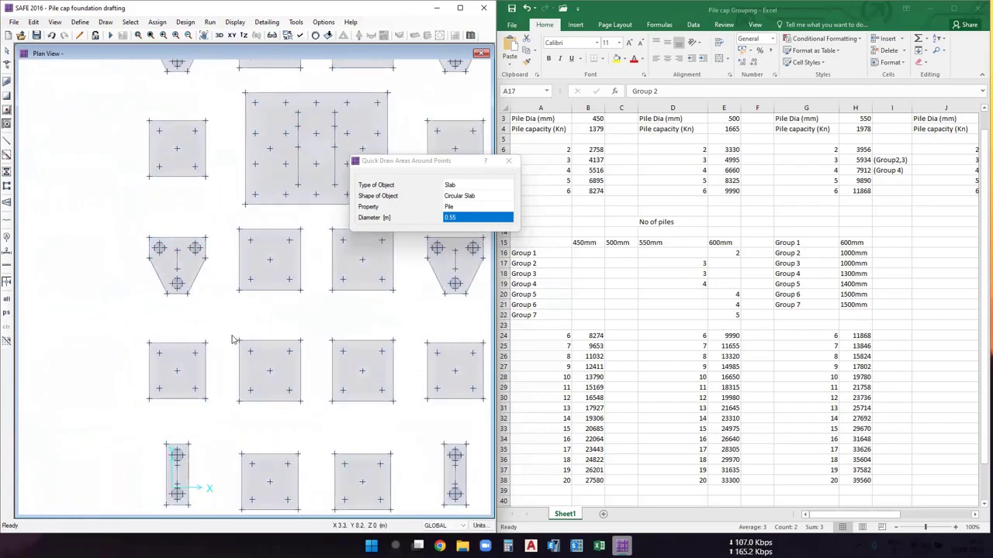
Check the Group 3 and Group 4 pile numbers and diameters in the Excel sheet and compare the groups' locations on its grouping plan.
{"action": "scroll", "coordinate": [377, 266], "scroll_direction": "down", "scroll_amount": 1}
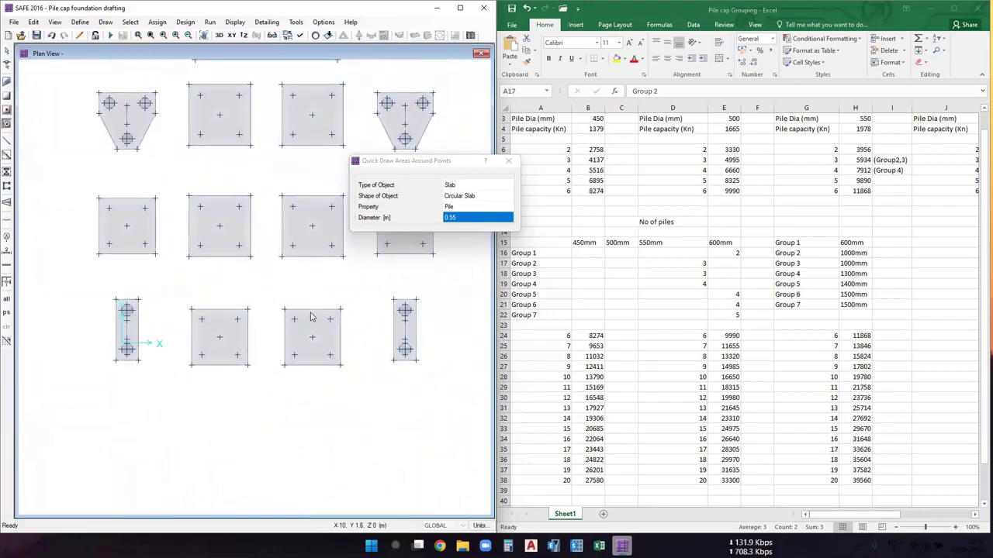
{"action": "scroll", "coordinate": [248, 310], "scroll_direction": "down", "scroll_amount": 1}
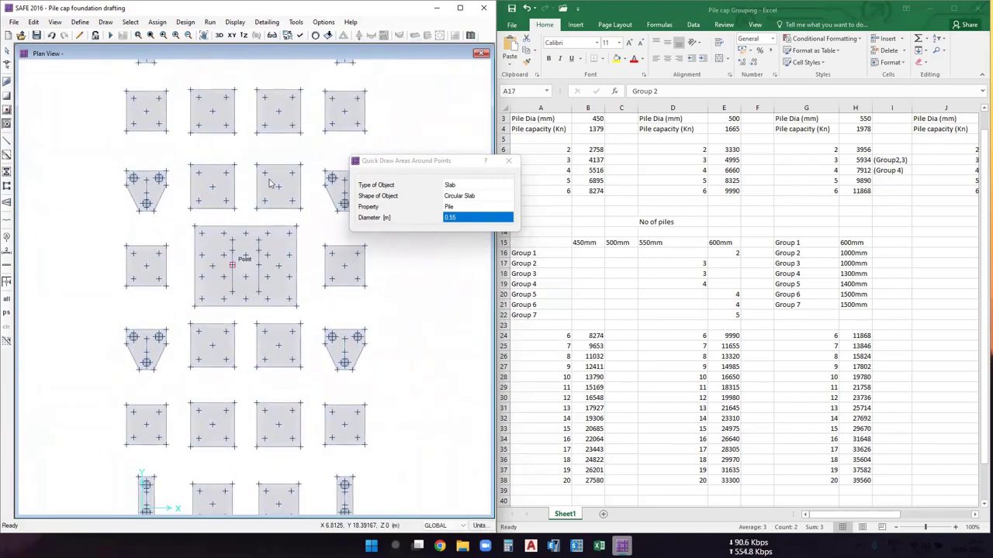
{"action": "scroll", "coordinate": [233, 291], "scroll_direction": "up", "scroll_amount": 1}
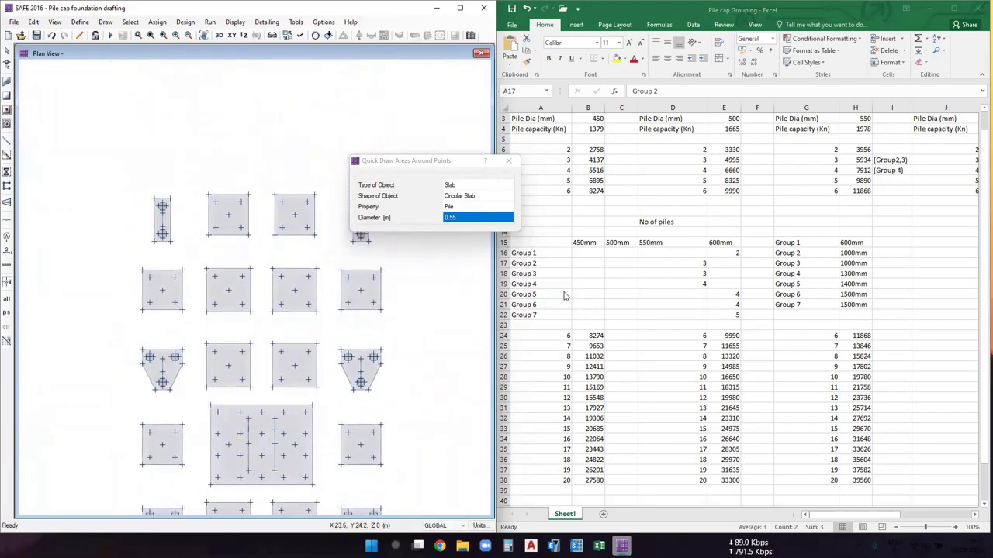
{"action": "key", "text": "alt+Tab"}
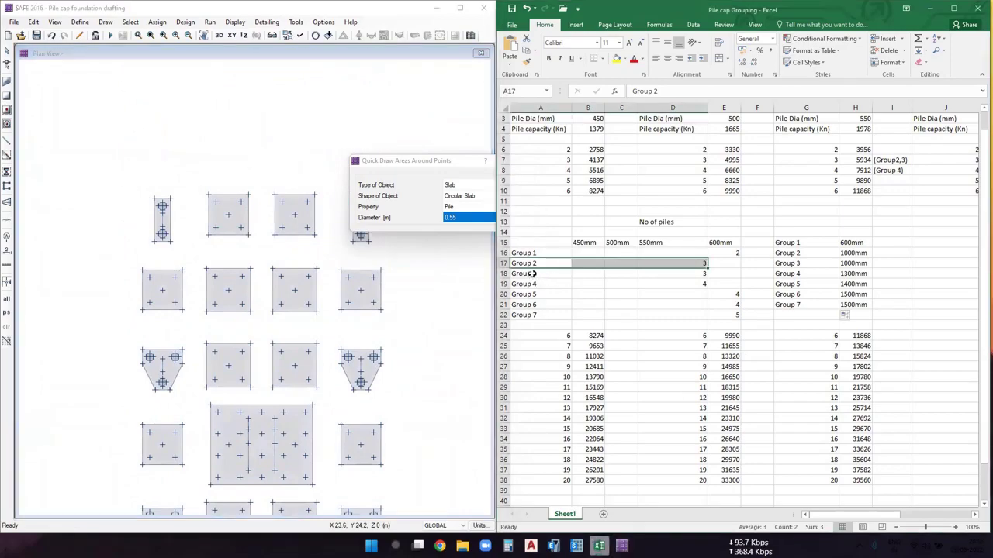
{"action": "left_click", "coordinate": [532, 273]}
{"action": "left_click", "coordinate": [704, 277]}
{"action": "type", "text": "3"}
{"action": "key", "text": "Return"}
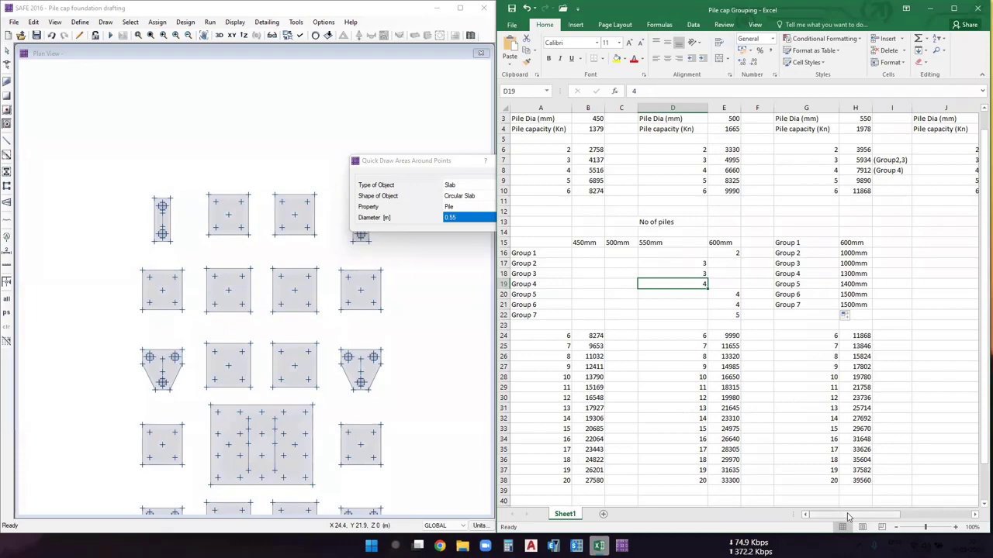
{"action": "scroll", "coordinate": [865, 520], "scroll_direction": "right", "scroll_amount": 10}
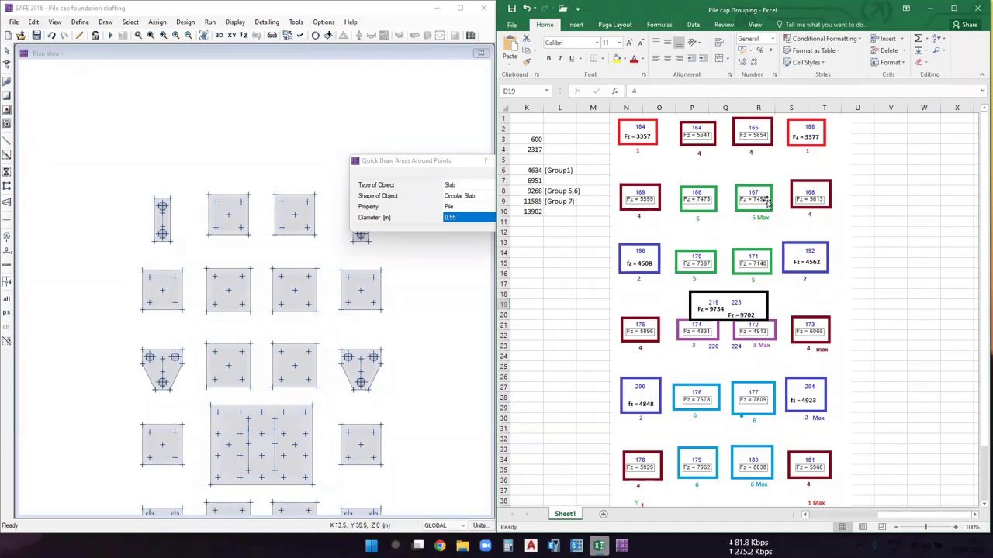
{"action": "scroll", "coordinate": [692, 281], "scroll_direction": "down", "scroll_amount": 4}
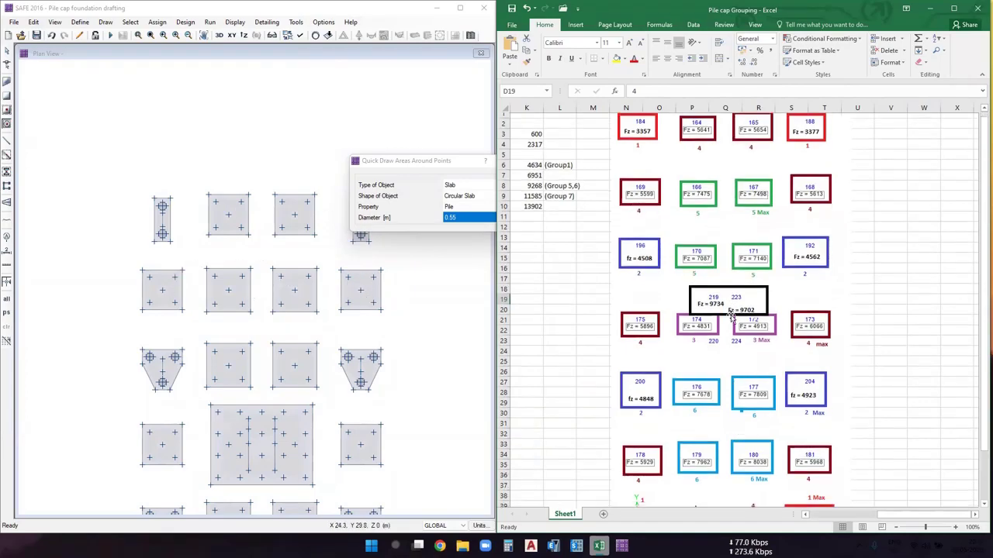
{"action": "scroll", "coordinate": [880, 381], "scroll_direction": "up", "scroll_amount": 4}
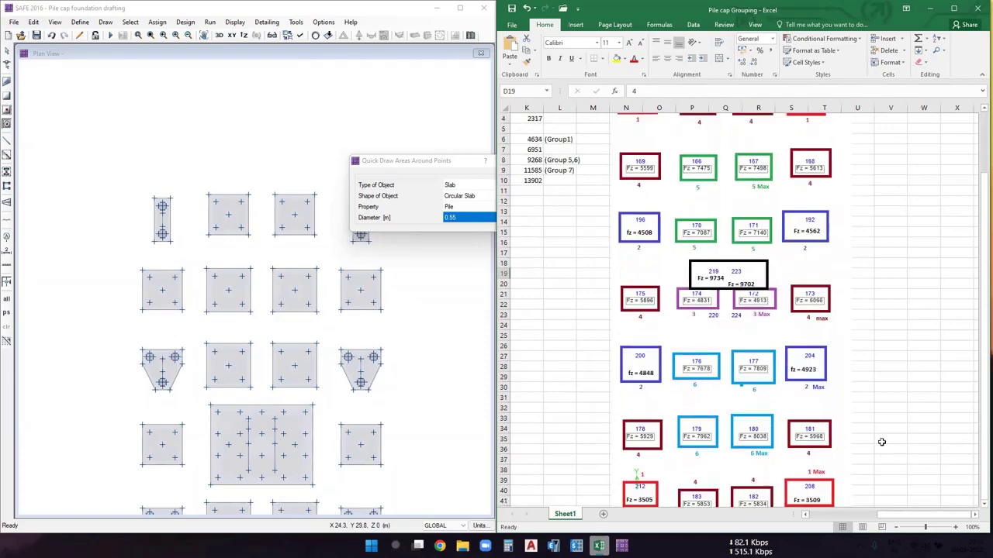
{"action": "left_click_drag", "start_coordinate": [923, 514], "coordinate": [818, 525]}
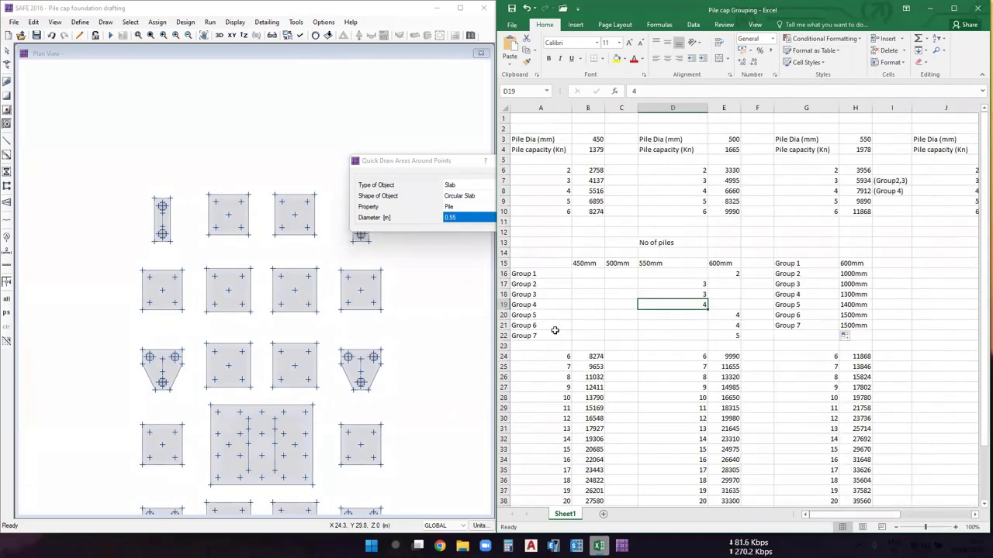
{"action": "left_click_drag", "start_coordinate": [534, 306], "coordinate": [686, 304]}
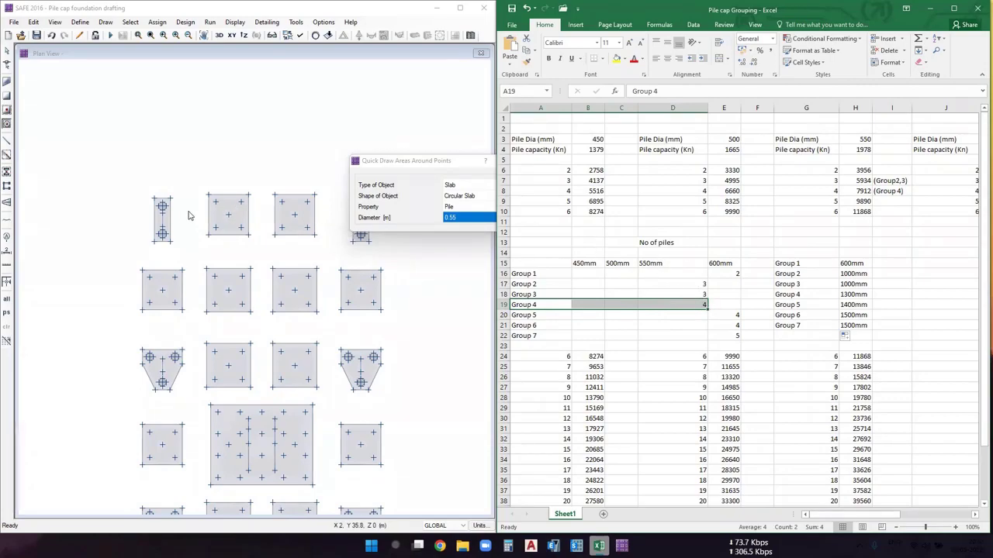
In SAFE, place 0.55 m circular piles at the four corner pile points of both square caps in the uppermost row.
{"action": "left_click", "coordinate": [216, 201]}
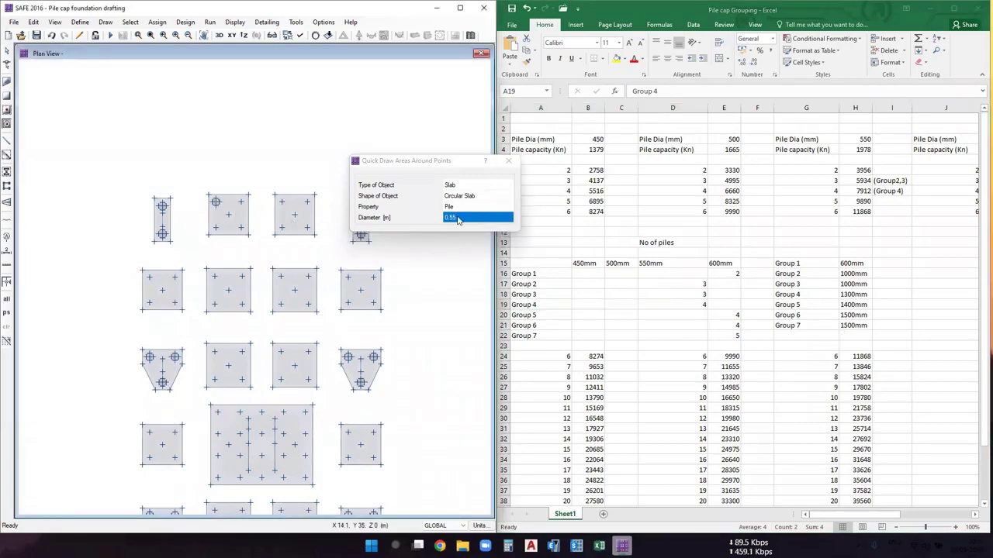
{"action": "left_click", "coordinate": [241, 202]}
{"action": "left_click", "coordinate": [241, 227]}
{"action": "left_click", "coordinate": [216, 227]}
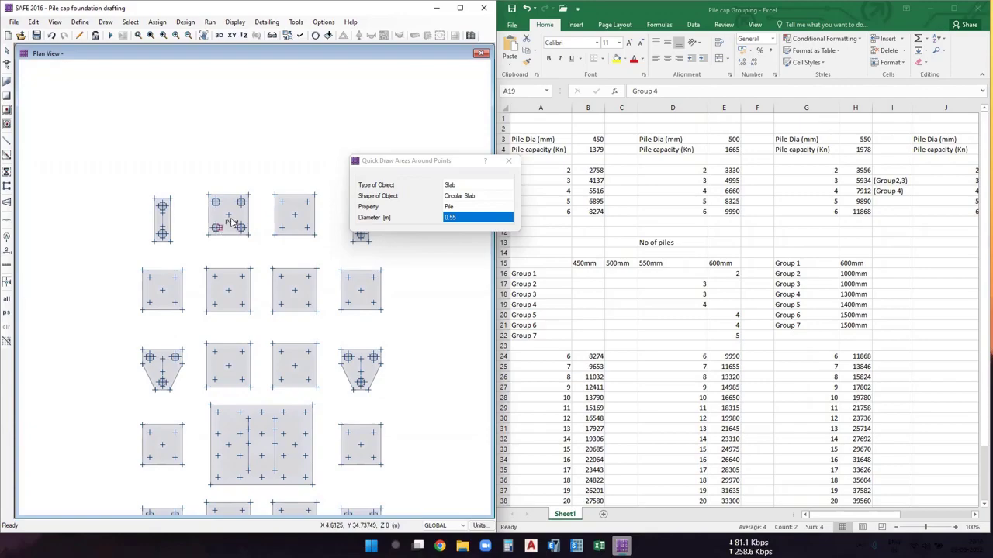
{"action": "scroll", "coordinate": [227, 219], "scroll_direction": "up", "scroll_amount": 2}
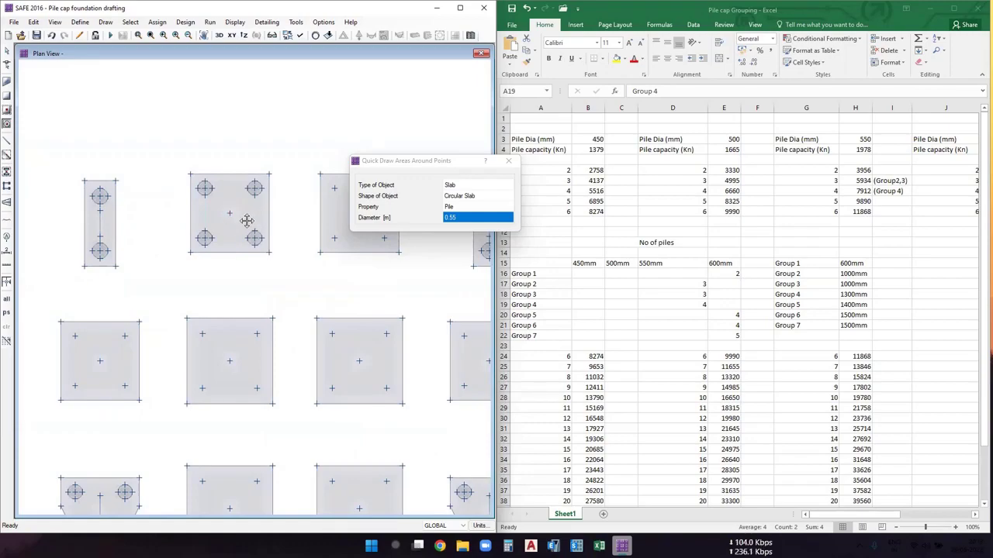
{"action": "scroll", "coordinate": [232, 214], "scroll_direction": "down", "scroll_amount": 2}
{"action": "scroll", "coordinate": [255, 200], "scroll_direction": "up", "scroll_amount": 2}
{"action": "left_click", "coordinate": [286, 193]}
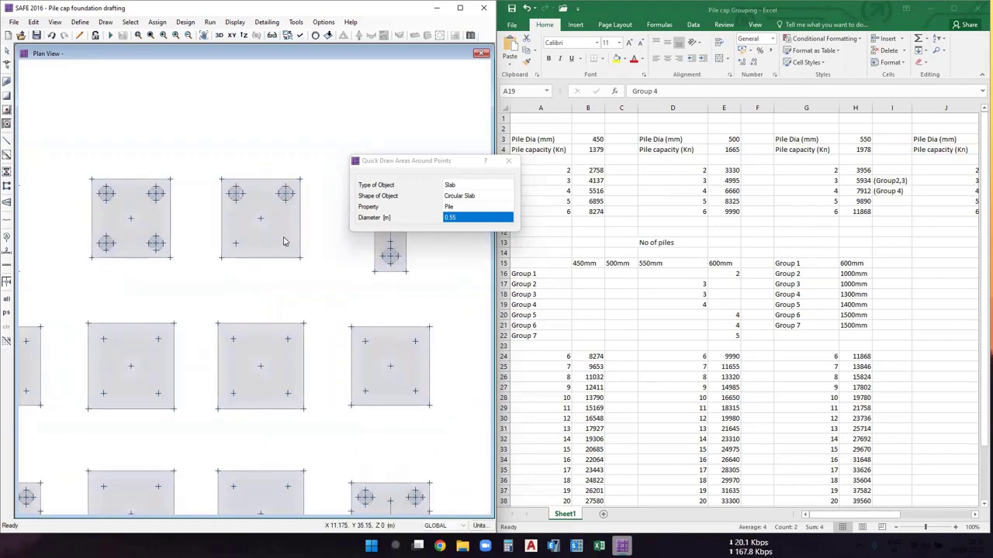
{"action": "left_click", "coordinate": [286, 243]}
{"action": "left_click", "coordinate": [236, 244]}
Place 0.55 m circular piles at the four corner pile points of the two outermost square caps in the second row from the top.
{"action": "scroll", "coordinate": [225, 310], "scroll_direction": "up", "scroll_amount": 2}
{"action": "scroll", "coordinate": [98, 288], "scroll_direction": "down", "scroll_amount": 2}
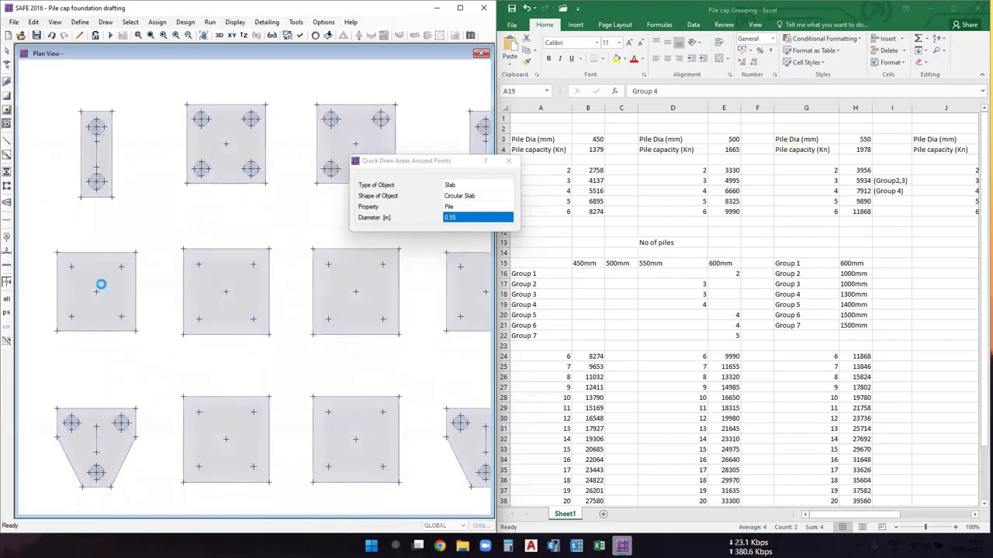
{"action": "left_click", "coordinate": [72, 267]}
{"action": "left_click", "coordinate": [121, 266]}
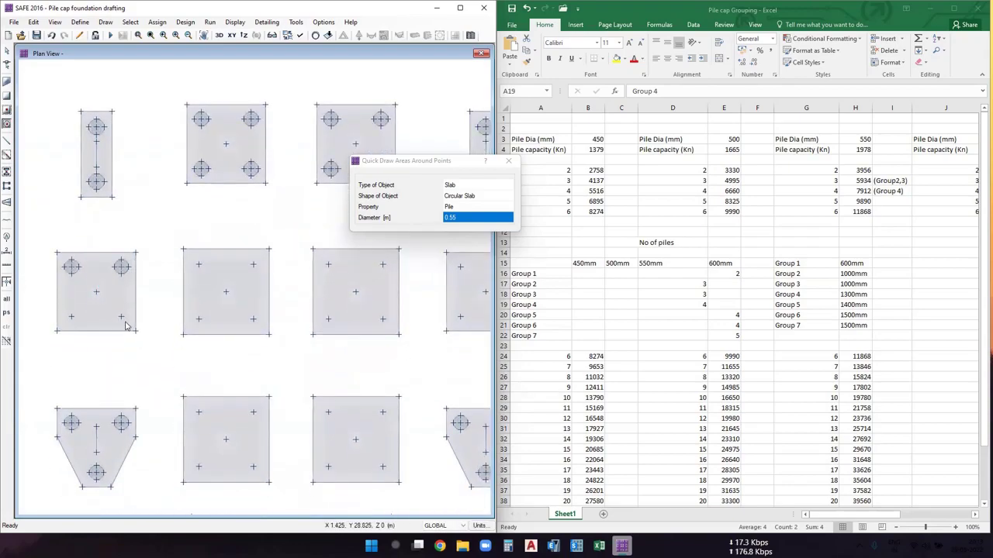
{"action": "left_click", "coordinate": [121, 317]}
{"action": "left_click", "coordinate": [72, 317]}
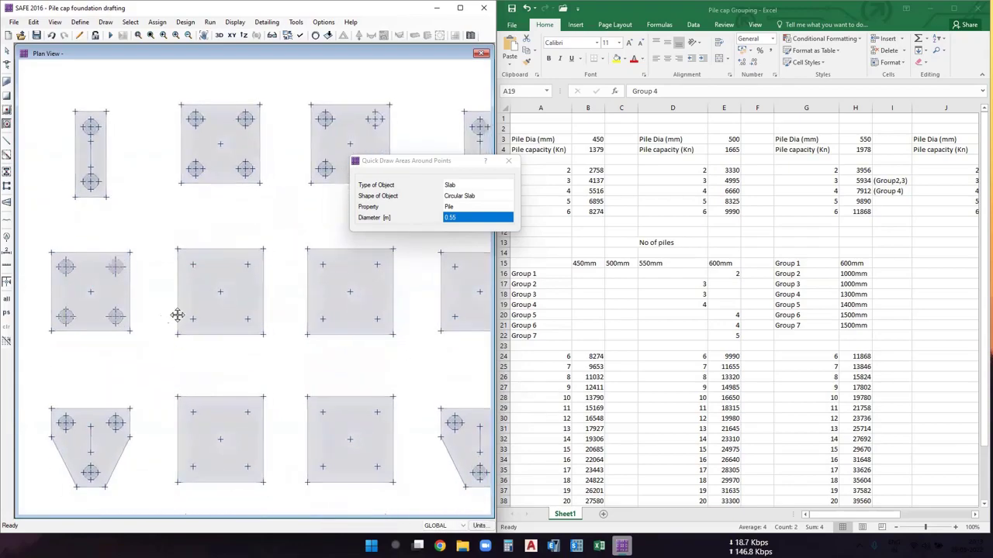
{"action": "scroll", "coordinate": [178, 315], "scroll_direction": "down", "scroll_amount": 2}
{"action": "scroll", "coordinate": [237, 311], "scroll_direction": "up", "scroll_amount": 2}
{"action": "left_click", "coordinate": [270, 269]}
{"action": "left_click", "coordinate": [323, 268]}
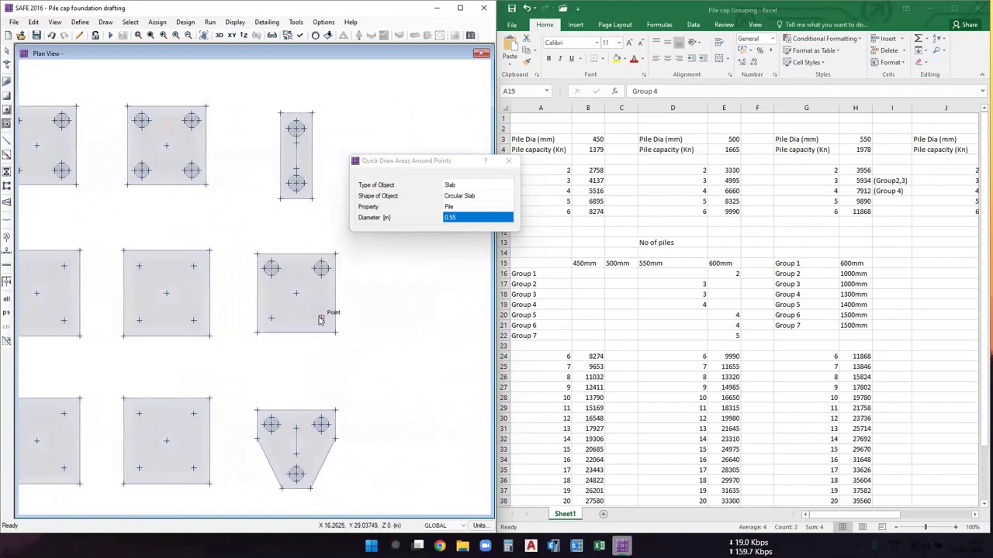
{"action": "left_click", "coordinate": [321, 318]}
{"action": "left_click", "coordinate": [271, 319]}
Place 0.55 m circular piles at the four corner pile points of the two square caps flanking the large central cap.
{"action": "scroll", "coordinate": [303, 267], "scroll_direction": "down", "scroll_amount": 2}
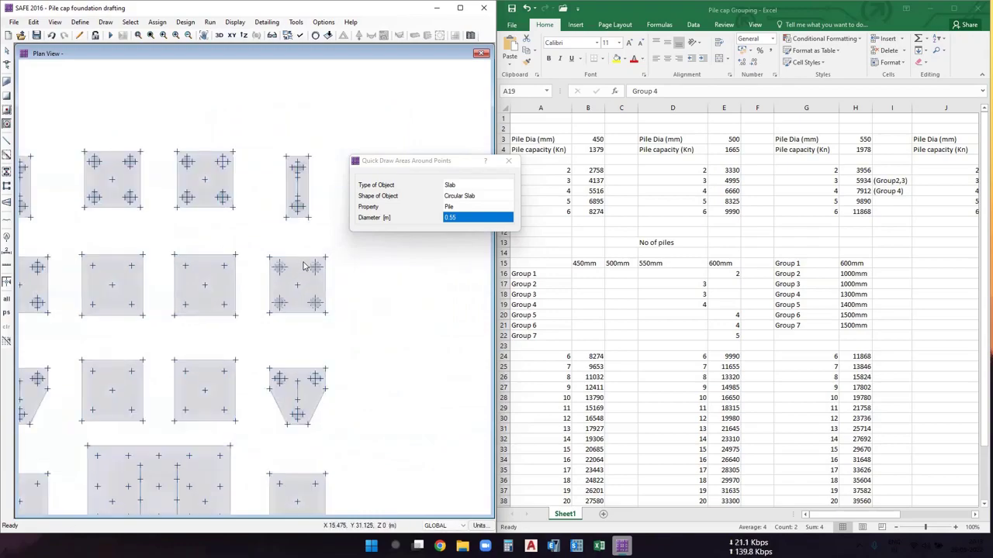
{"action": "scroll", "coordinate": [226, 281], "scroll_direction": "up", "scroll_amount": 1}
{"action": "scroll", "coordinate": [255, 284], "scroll_direction": "down", "scroll_amount": 2}
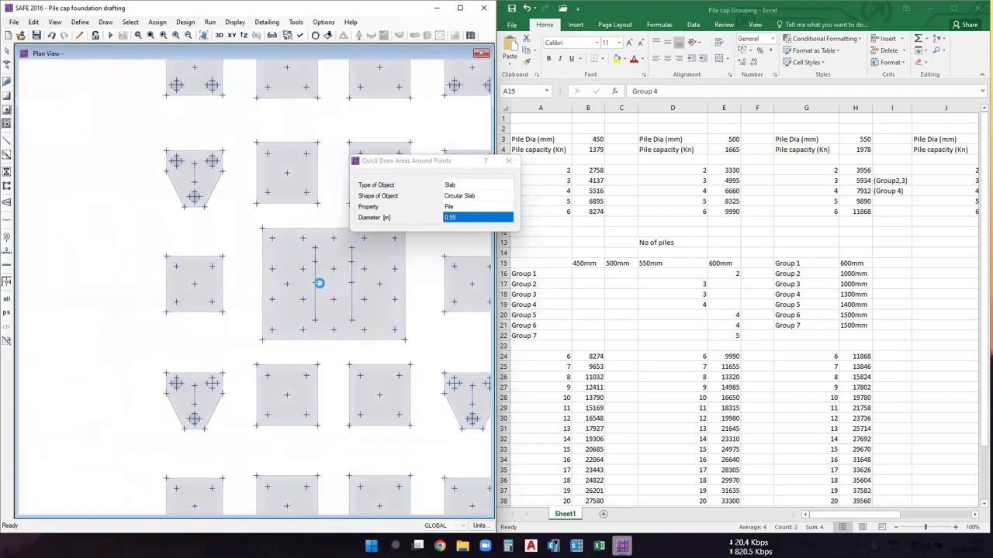
{"action": "scroll", "coordinate": [186, 273], "scroll_direction": "up", "scroll_amount": 2}
{"action": "left_click", "coordinate": [210, 265]}
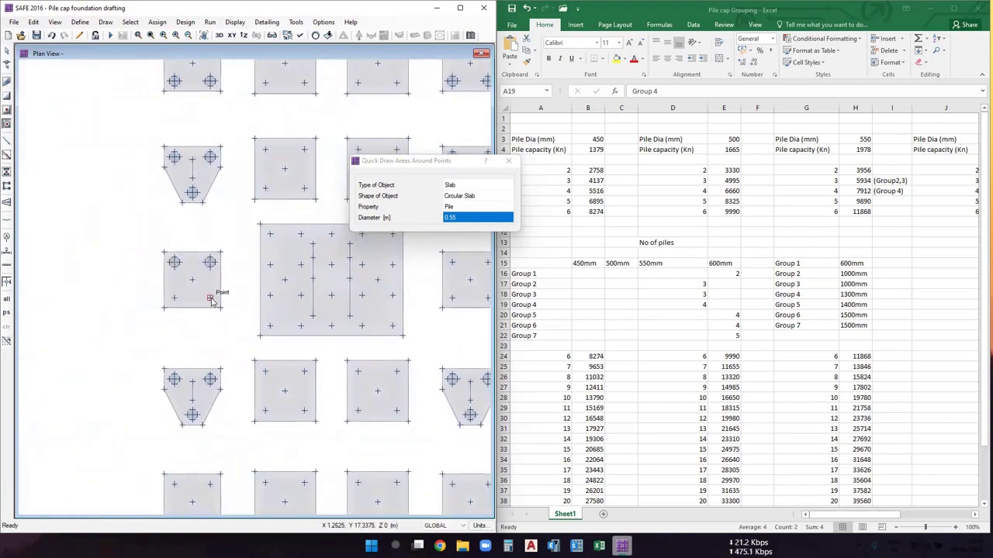
{"action": "left_click", "coordinate": [210, 299]}
{"action": "left_click", "coordinate": [175, 298]}
{"action": "scroll", "coordinate": [227, 298], "scroll_direction": "down", "scroll_amount": 1}
{"action": "scroll", "coordinate": [342, 287], "scroll_direction": "up", "scroll_amount": 1}
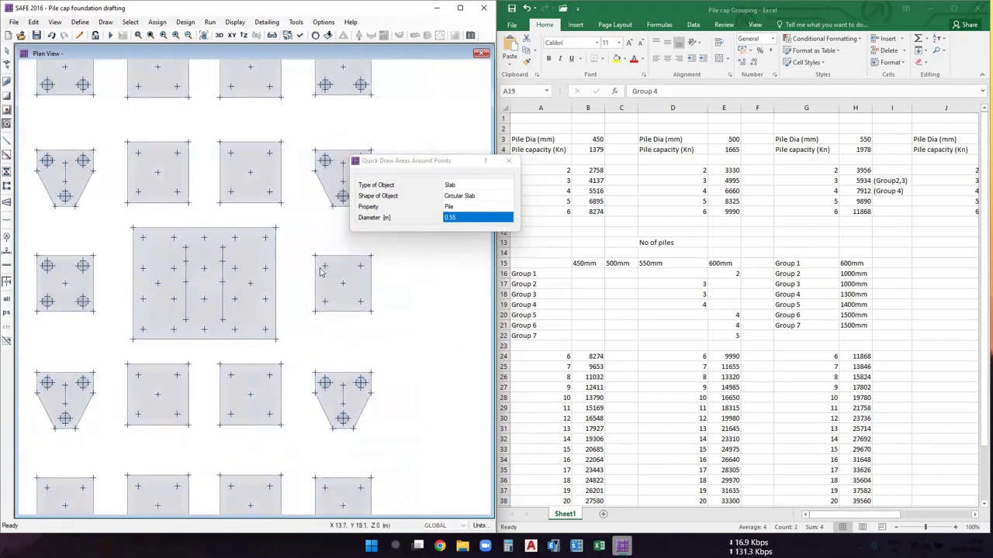
{"action": "left_click", "coordinate": [324, 266]}
{"action": "left_click", "coordinate": [360, 266]}
{"action": "left_click", "coordinate": [361, 301]}
{"action": "left_click", "coordinate": [325, 301]}
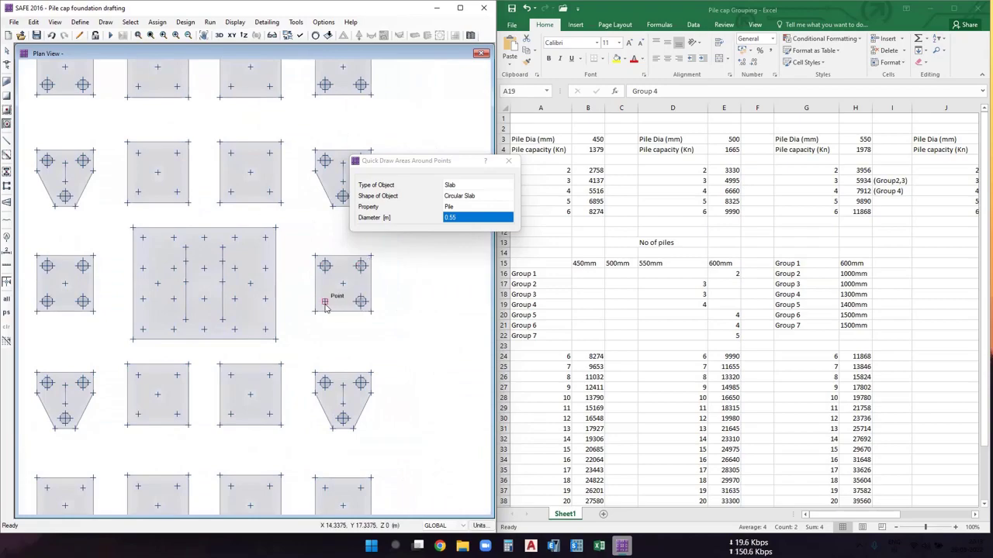
Place 0.55 m circular piles at the four corner pile points of the two outermost square caps in the second row from the bottom.
{"action": "middle_click_drag", "start_coordinate": [304, 406], "coordinate": [335, 248]}
{"action": "left_click", "coordinate": [86, 315]}
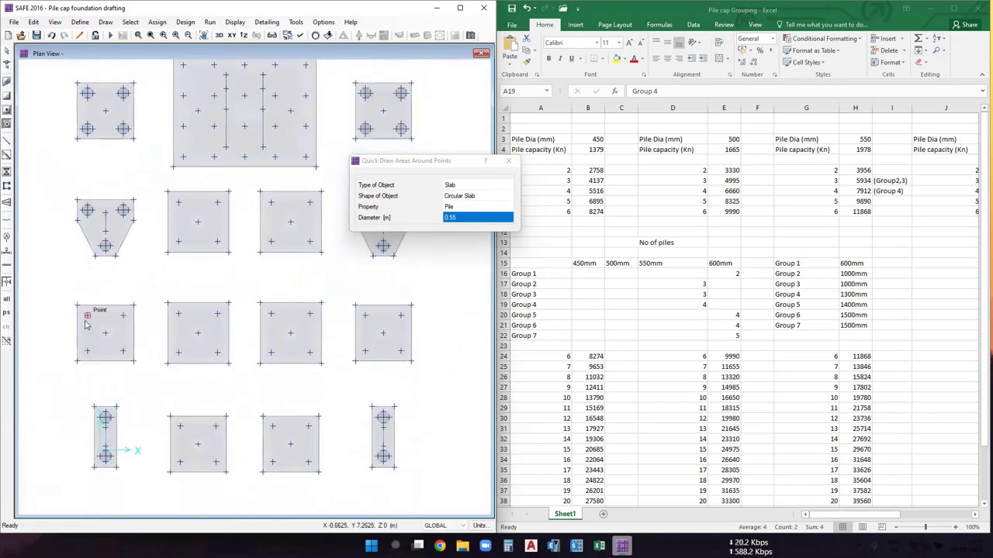
{"action": "left_click", "coordinate": [123, 315]}
{"action": "left_click", "coordinate": [87, 351]}
{"action": "left_click", "coordinate": [123, 351]}
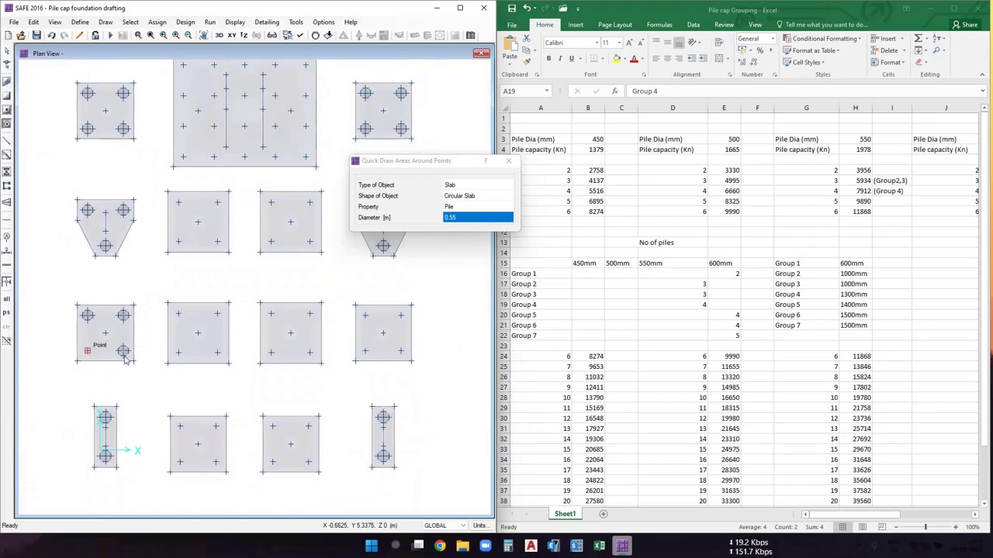
{"action": "left_click", "coordinate": [401, 315]}
{"action": "left_click", "coordinate": [401, 350]}
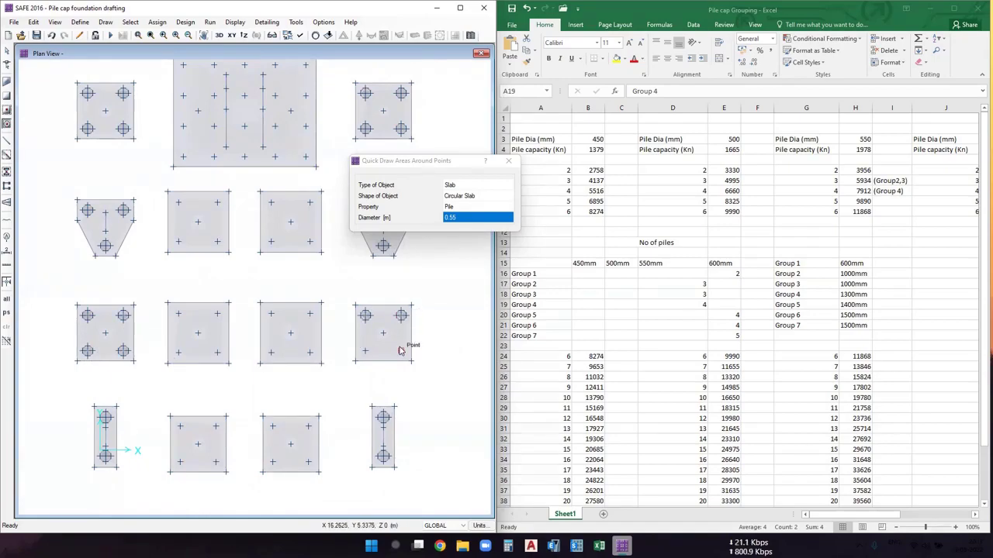
{"action": "left_click", "coordinate": [365, 351]}
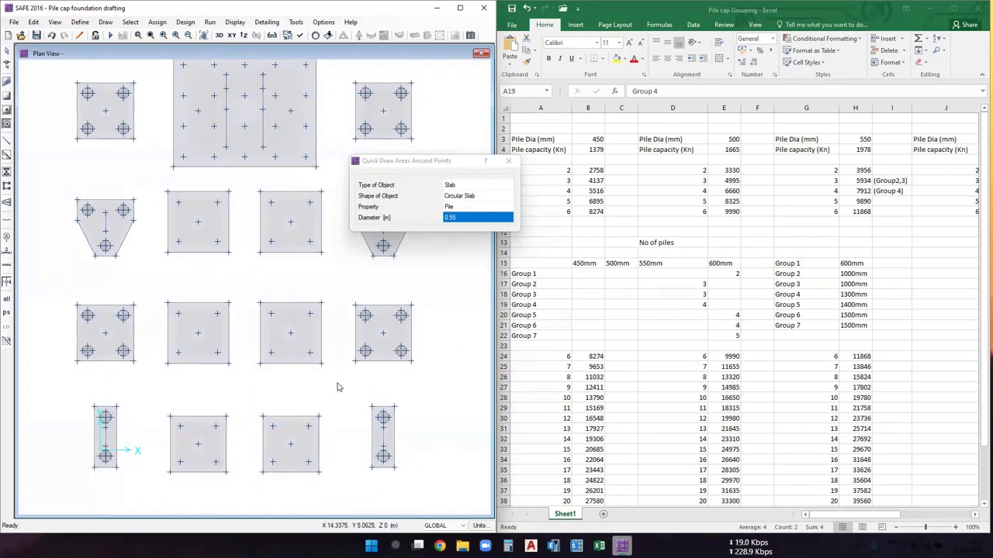
Place 0.55 m circular piles at the four corner pile points of both square caps in the lowest row.
{"action": "left_click", "coordinate": [180, 426]}
{"action": "left_click", "coordinate": [216, 426]}
{"action": "left_click", "coordinate": [216, 462]}
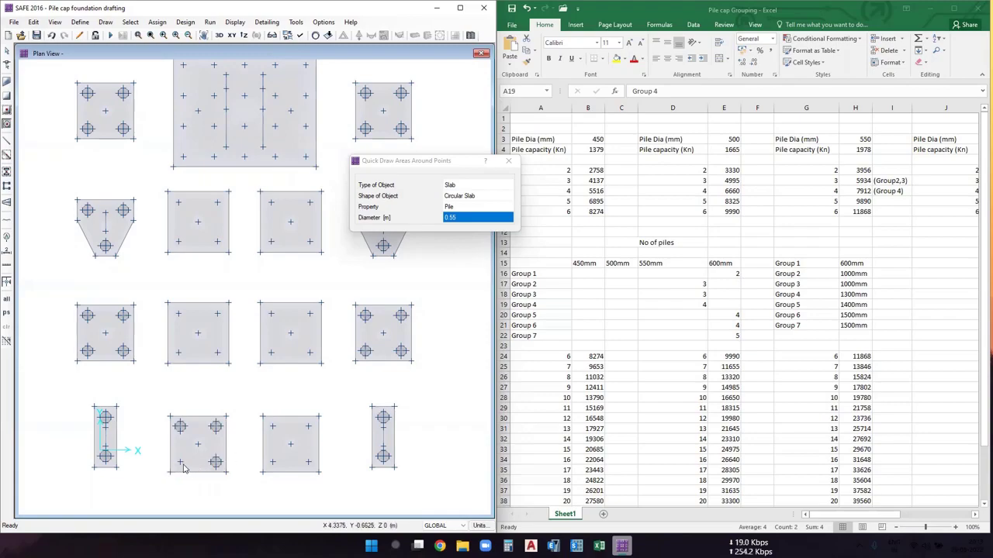
{"action": "left_click", "coordinate": [180, 462]}
{"action": "left_click", "coordinate": [273, 463]}
{"action": "left_click", "coordinate": [308, 462]}
{"action": "left_click", "coordinate": [272, 426]}
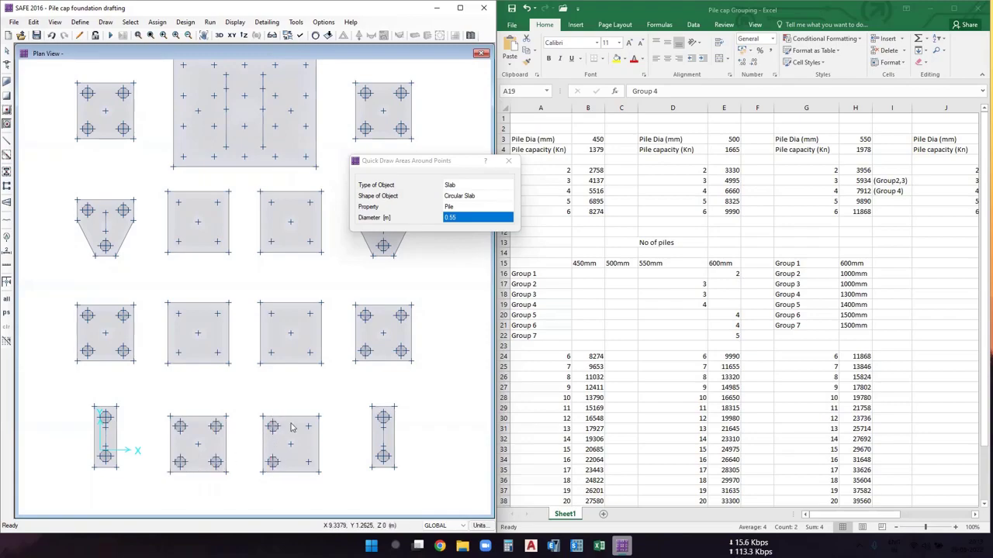
{"action": "left_click", "coordinate": [308, 426]}
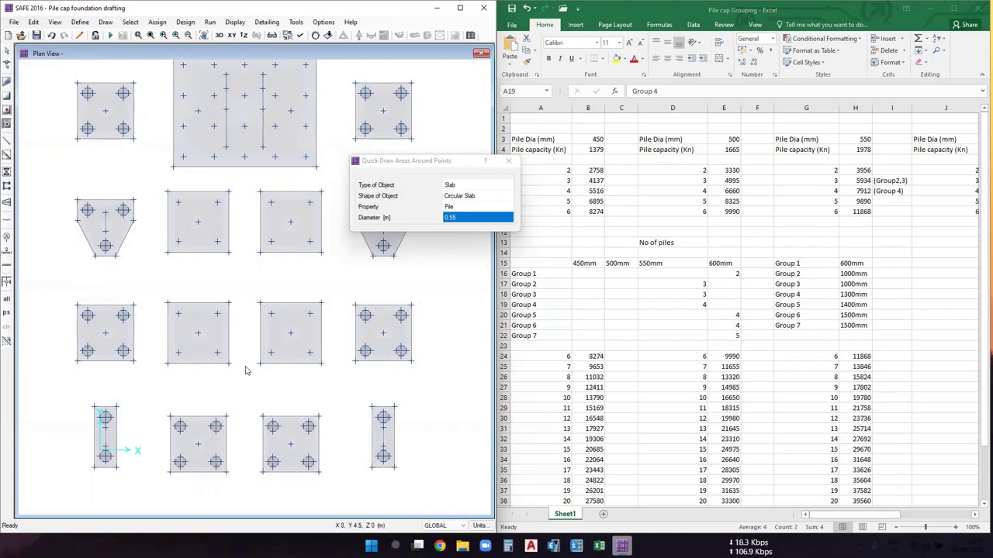
Switch to the Excel sheet and check the Group 5 row for its pile number and diameter.
{"action": "scroll", "coordinate": [271, 434], "scroll_direction": "down", "scroll_amount": 3}
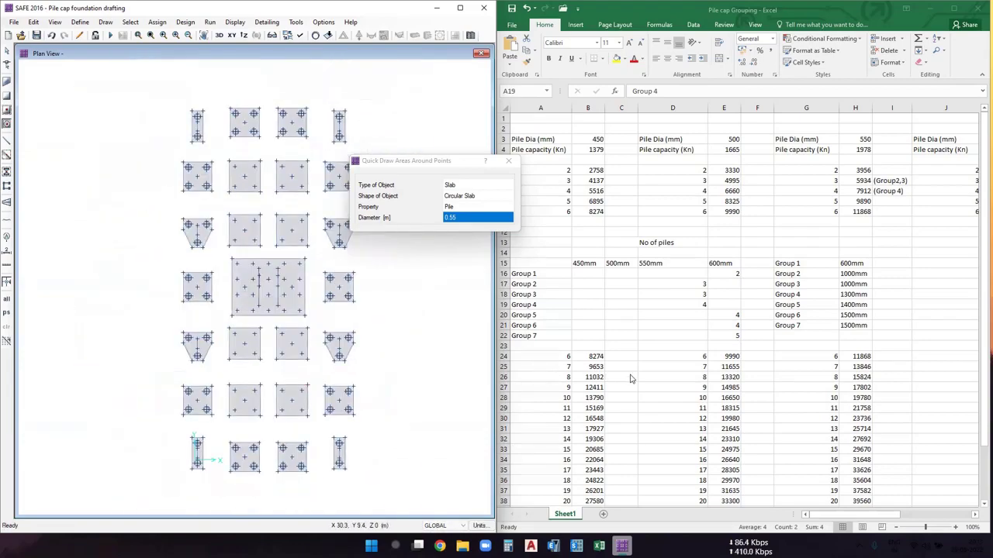
{"action": "left_click", "coordinate": [537, 326]}
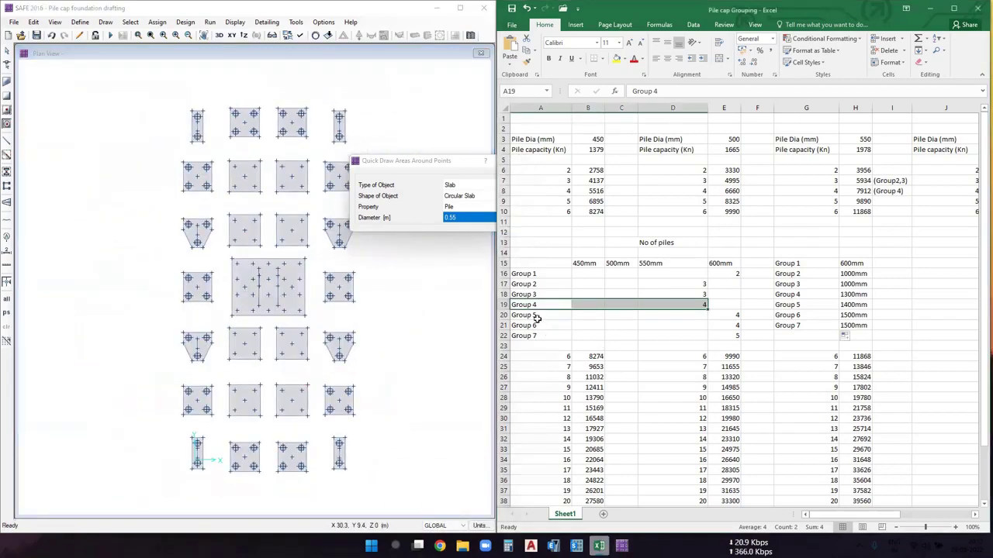
{"action": "left_click_drag", "start_coordinate": [534, 315], "coordinate": [734, 315]}
{"action": "left_click_drag", "start_coordinate": [736, 317], "coordinate": [736, 316]}
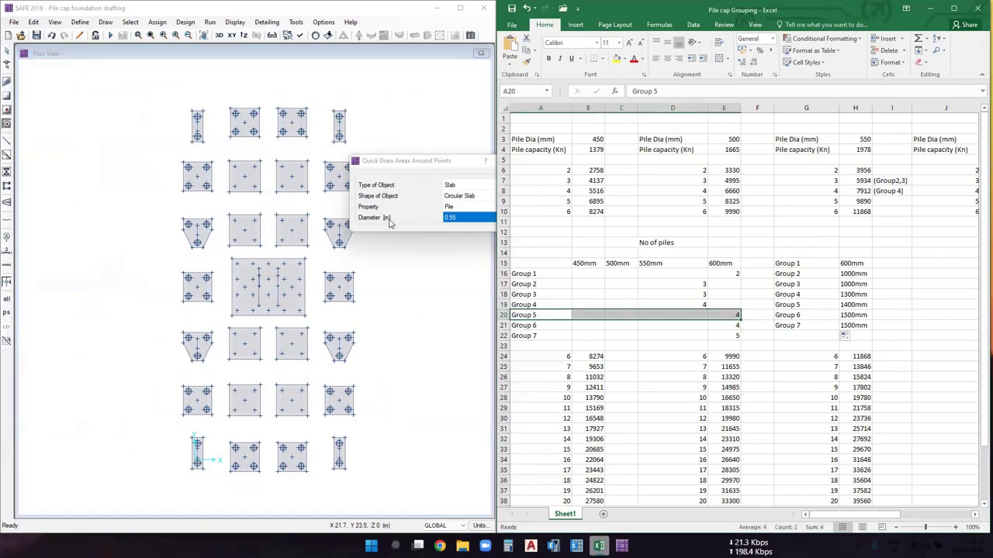
In SAFE, set the circular pile slab's diameter to 0.6 m and move the Quick Draw Areas Around Points dialog aside.
{"action": "left_click", "coordinate": [456, 217]}
{"action": "left_click", "coordinate": [455, 217]}
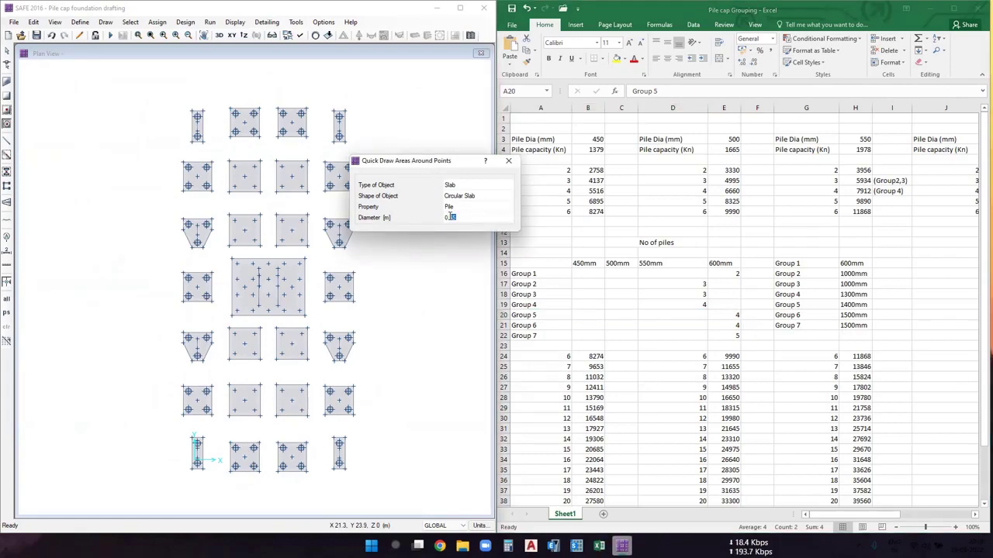
{"action": "left_click", "coordinate": [477, 217]}
{"action": "left_click", "coordinate": [512, 321]}
{"action": "left_click", "coordinate": [417, 170]}
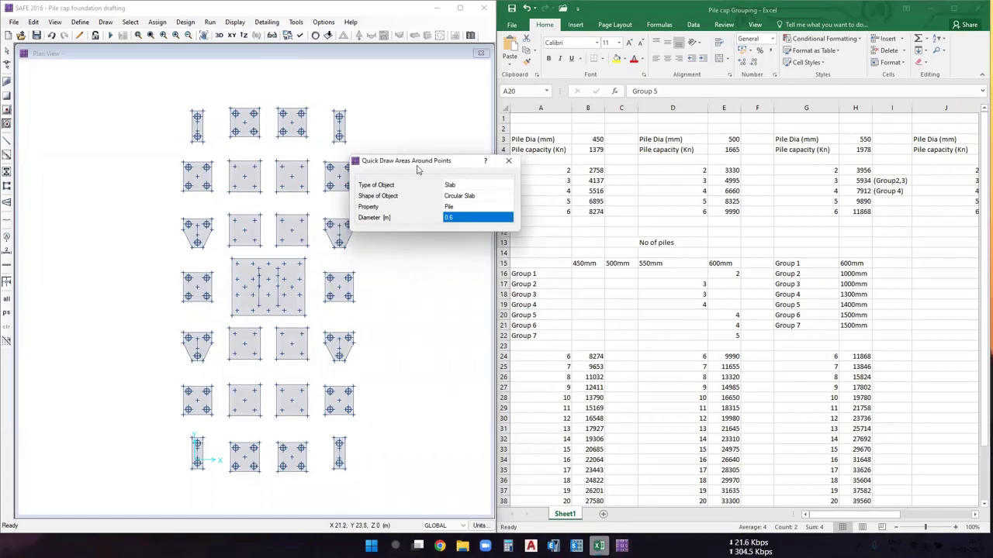
{"action": "left_click_drag", "start_coordinate": [417, 169], "coordinate": [457, 195]}
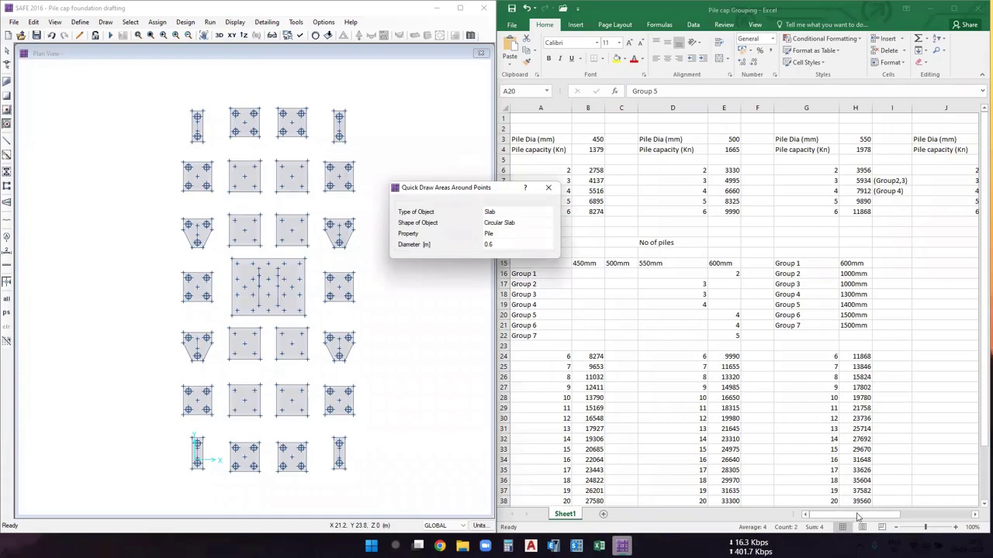
Bring up the Excel grouping plan and place 0.6 m circular piles on the two inner square caps in SAFE's second row from the top.
{"action": "left_click_drag", "start_coordinate": [853, 515], "coordinate": [962, 518]}
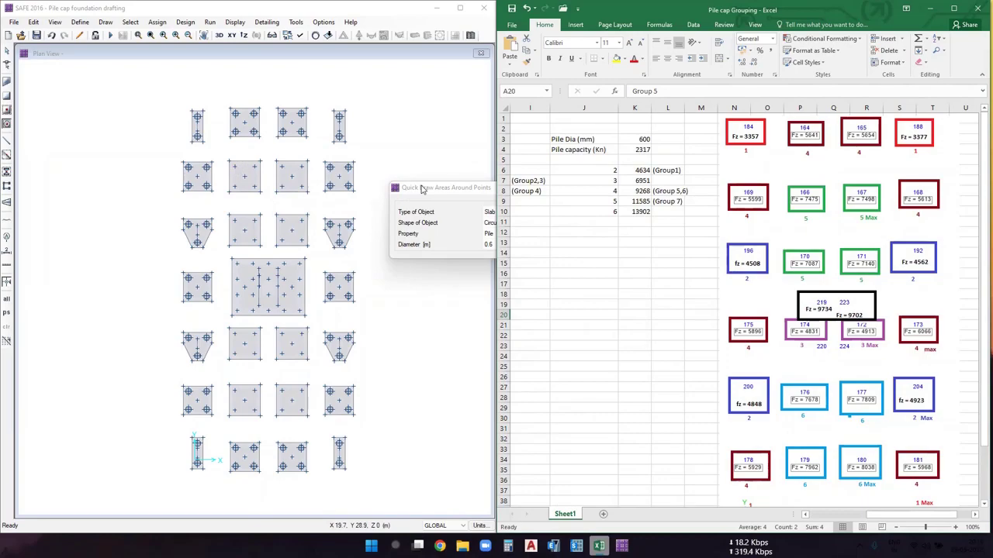
{"action": "left_click", "coordinate": [236, 171]}
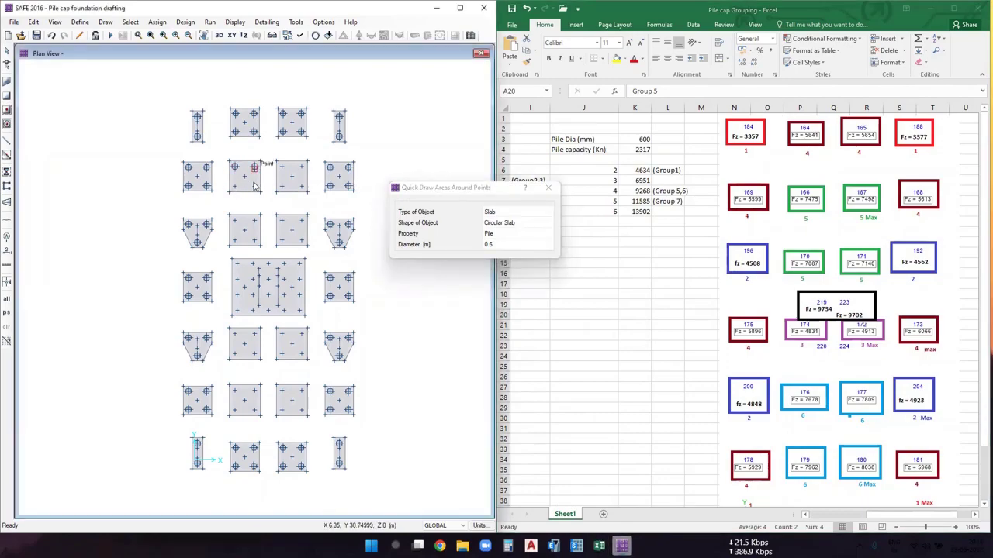
{"action": "scroll", "coordinate": [239, 192], "scroll_direction": "up", "scroll_amount": 1}
{"action": "scroll", "coordinate": [239, 192], "scroll_direction": "up", "scroll_amount": 1}
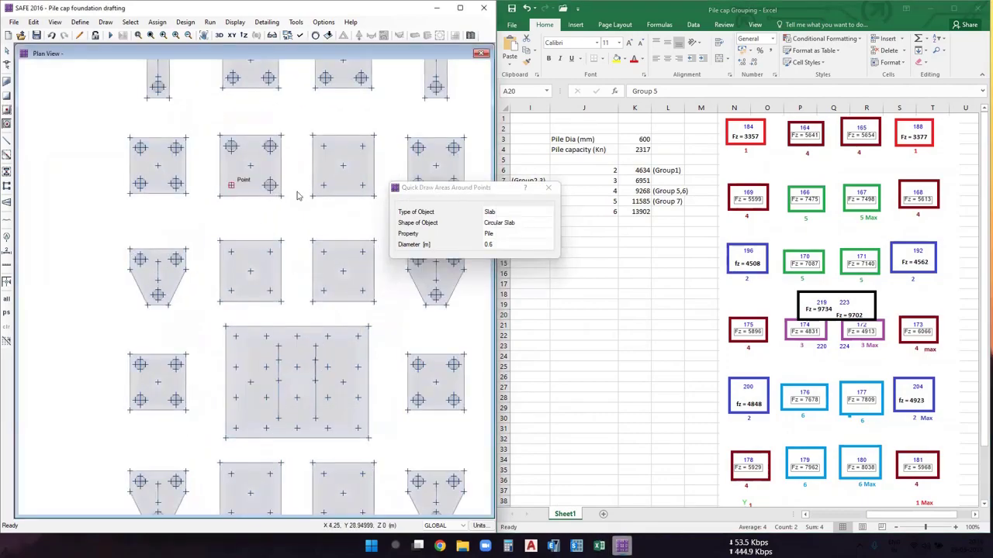
Place 0.6 m circular piles at the four corner pile points of the two square caps directly above the large central cap.
{"action": "left_click", "coordinate": [230, 251]}
{"action": "left_click", "coordinate": [270, 253]}
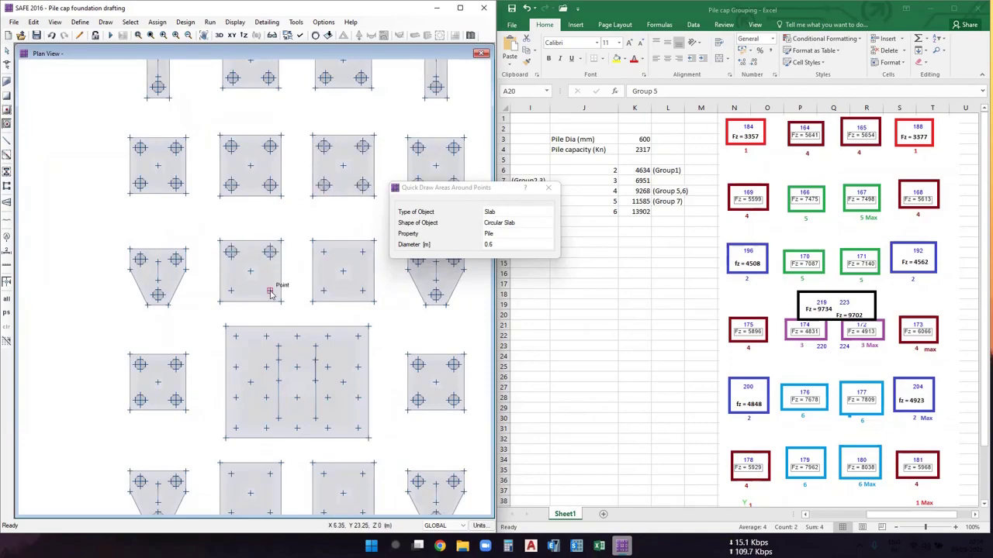
{"action": "left_click", "coordinate": [231, 292]}
{"action": "left_click", "coordinate": [270, 291]}
{"action": "left_click", "coordinate": [323, 253]}
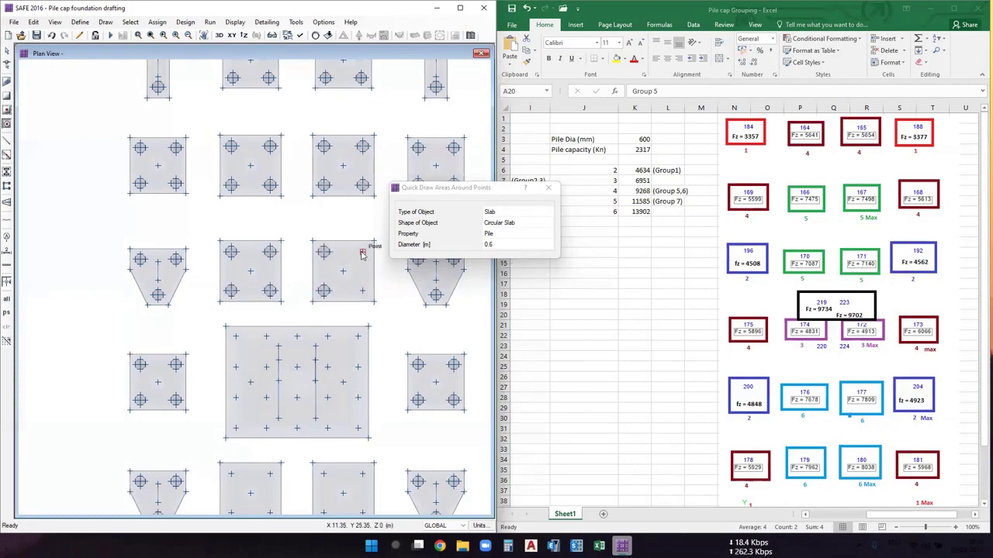
Compare the lower cap rows with the Excel grouping plan and check the Group 6 pile number and diameter.
{"action": "scroll", "coordinate": [309, 194], "scroll_direction": "down", "scroll_amount": 3}
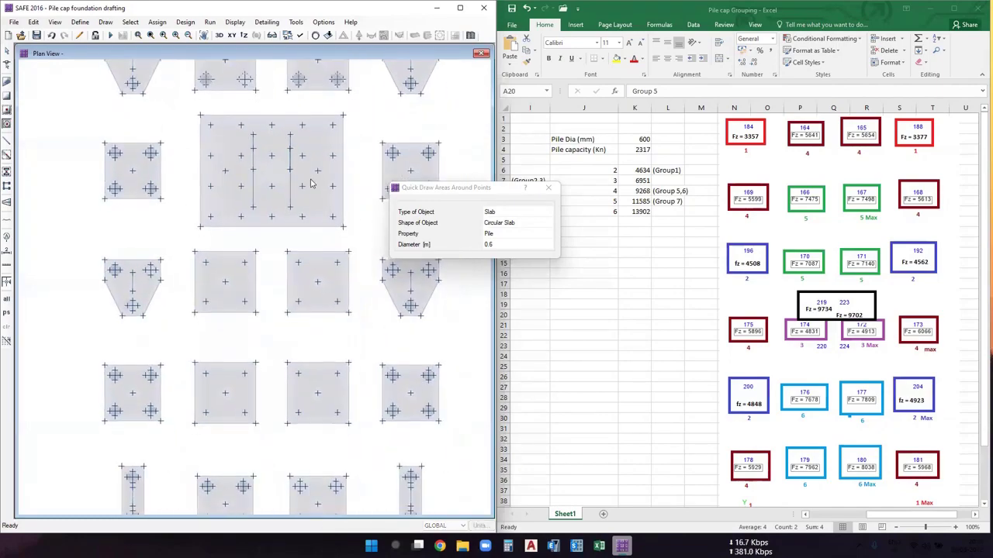
{"action": "scroll", "coordinate": [284, 306], "scroll_direction": "down", "scroll_amount": 1}
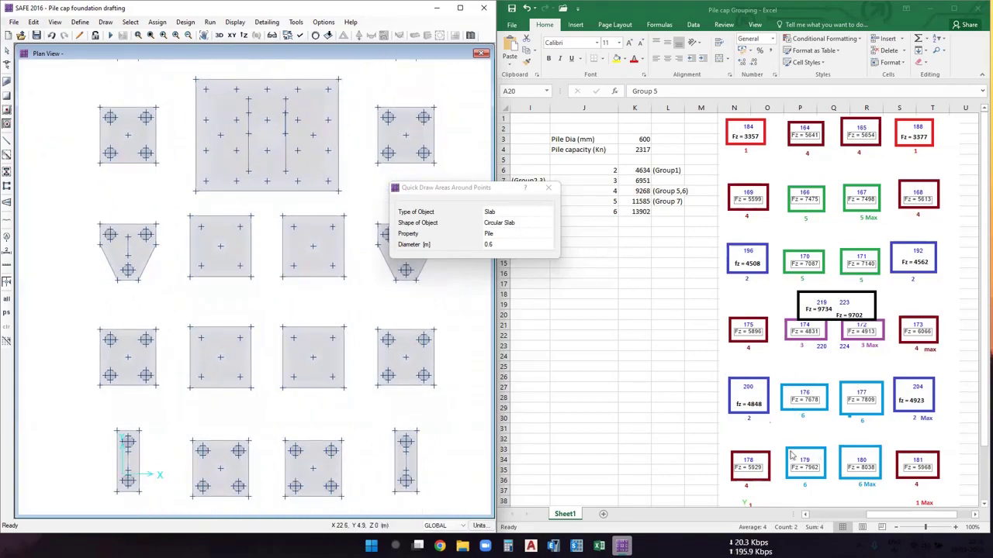
{"action": "left_click", "coordinate": [906, 518]}
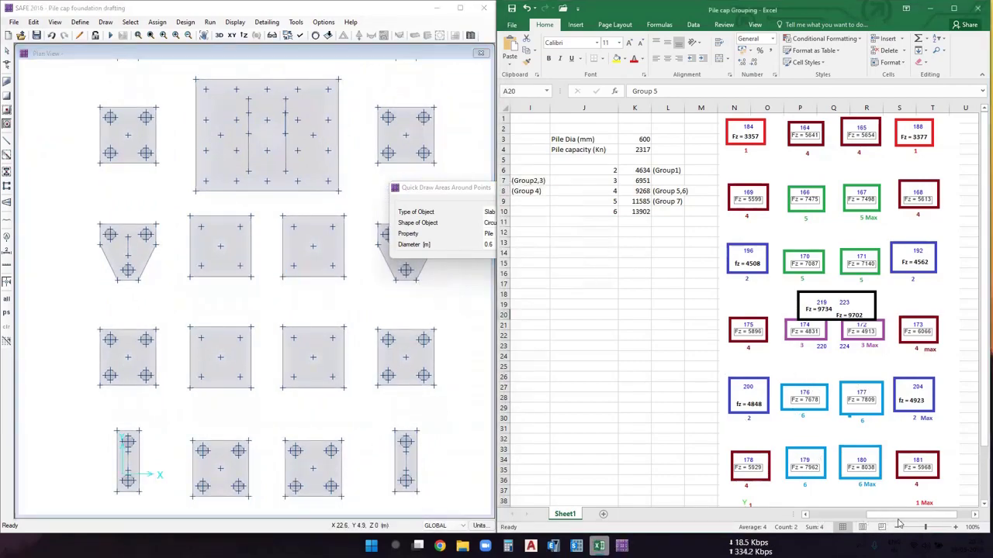
{"action": "left_click_drag", "start_coordinate": [872, 518], "coordinate": [783, 518]}
{"action": "left_click_drag", "start_coordinate": [535, 326], "coordinate": [733, 326]}
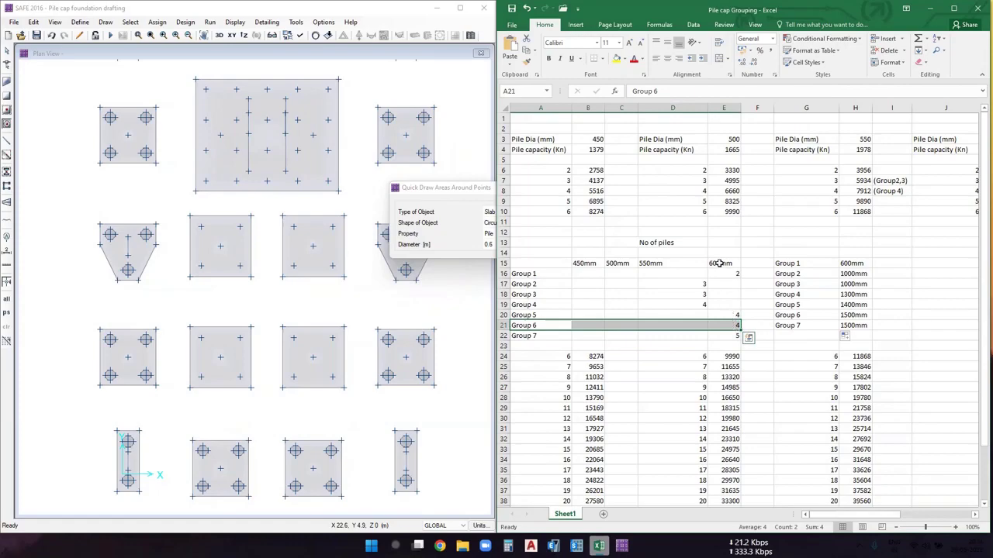
In SAFE, place 0.6 m circular piles at the four corner pile points of the two square caps directly below the large central cap.
{"action": "left_click", "coordinate": [487, 245]}
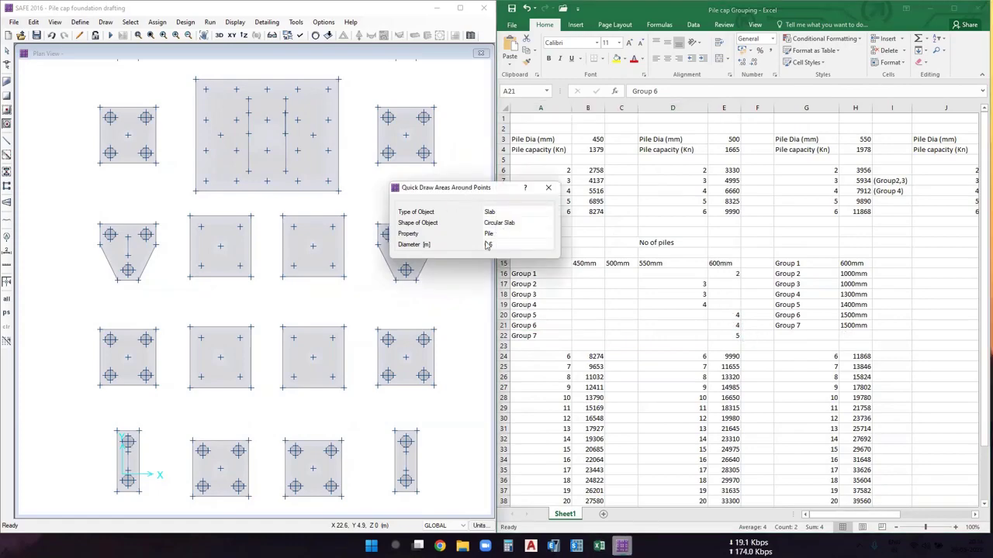
{"action": "left_click_drag", "start_coordinate": [486, 196], "coordinate": [566, 194]}
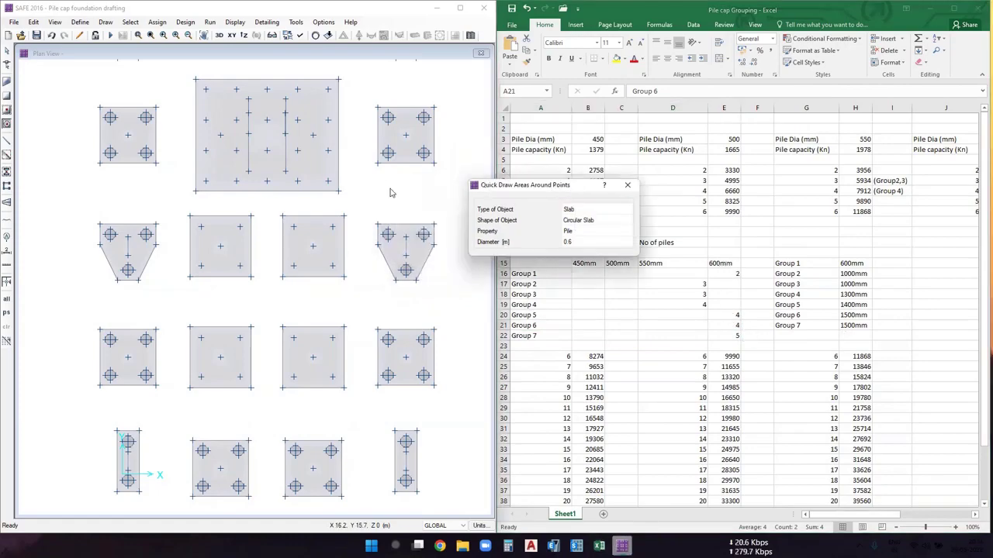
{"action": "left_click", "coordinate": [201, 227]}
{"action": "left_click", "coordinate": [240, 226]}
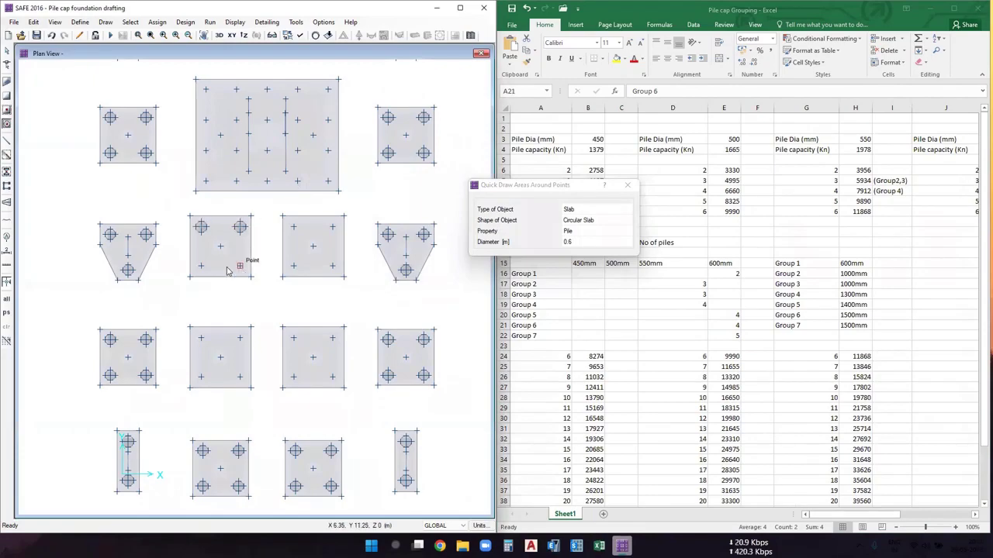
{"action": "left_click", "coordinate": [235, 267]}
{"action": "left_click", "coordinate": [200, 266]}
{"action": "left_click", "coordinate": [293, 266]}
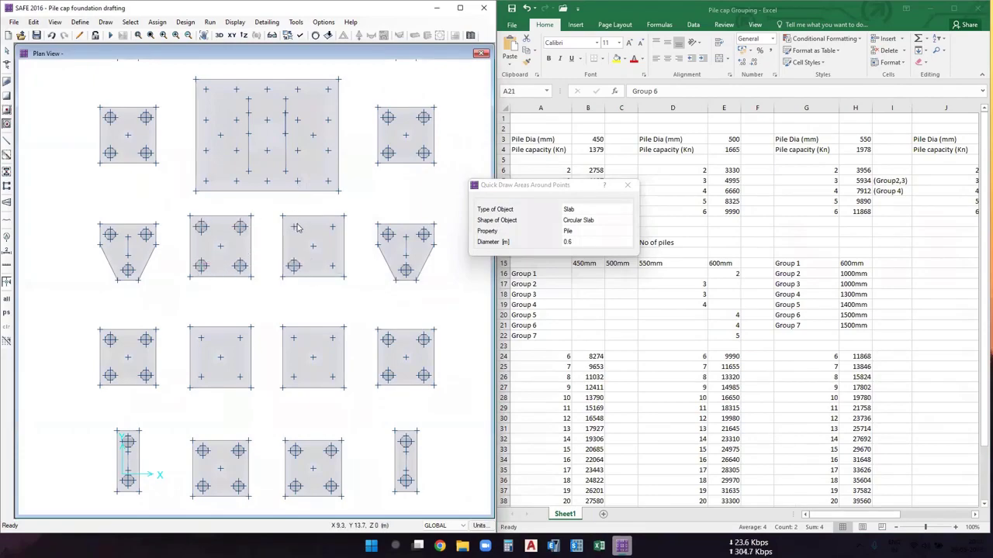
{"action": "left_click", "coordinate": [295, 227]}
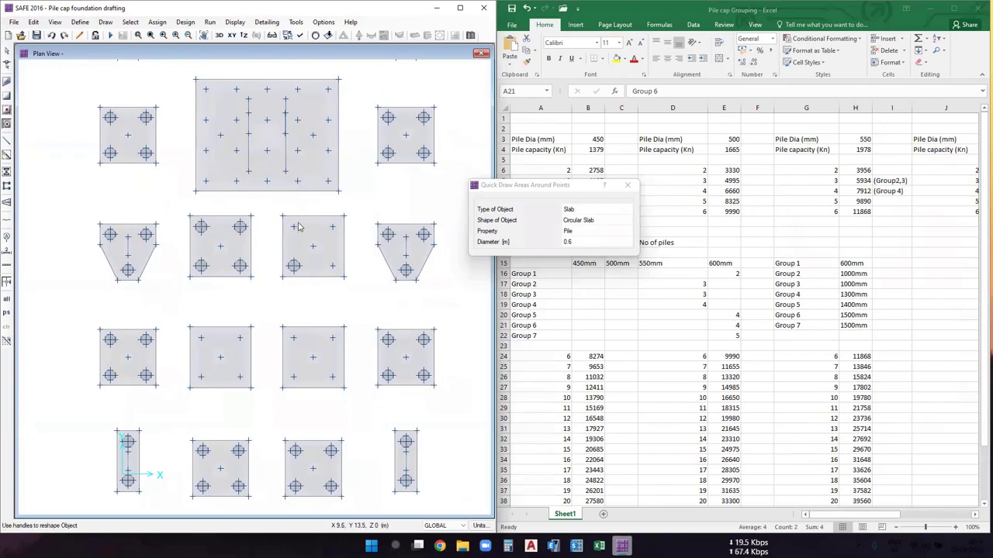
{"action": "left_click", "coordinate": [294, 227]}
{"action": "left_click", "coordinate": [332, 227]}
{"action": "left_click", "coordinate": [333, 267]}
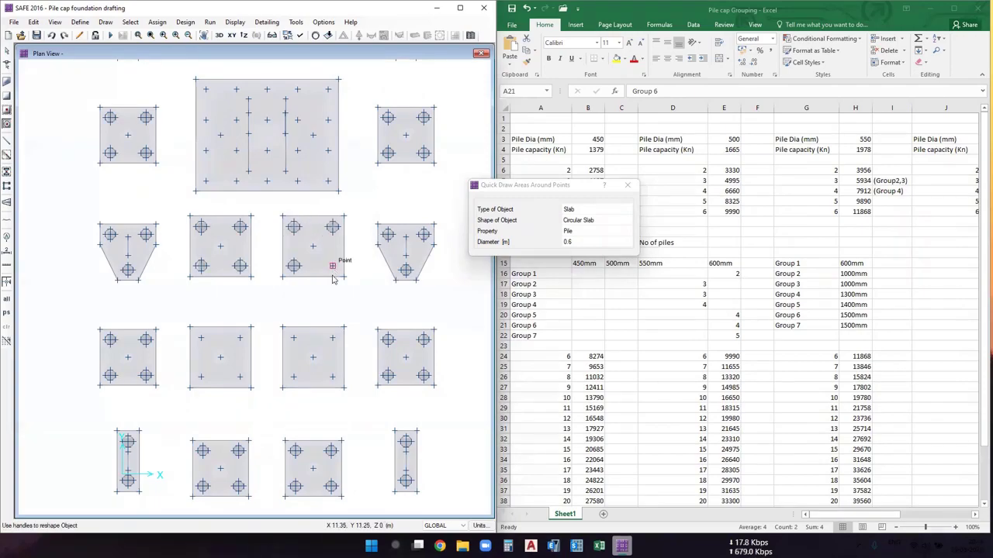
Place 0.6 m circular piles at the four corner pile points of the two inner square caps in the second row from the bottom.
{"action": "left_click", "coordinate": [332, 339]}
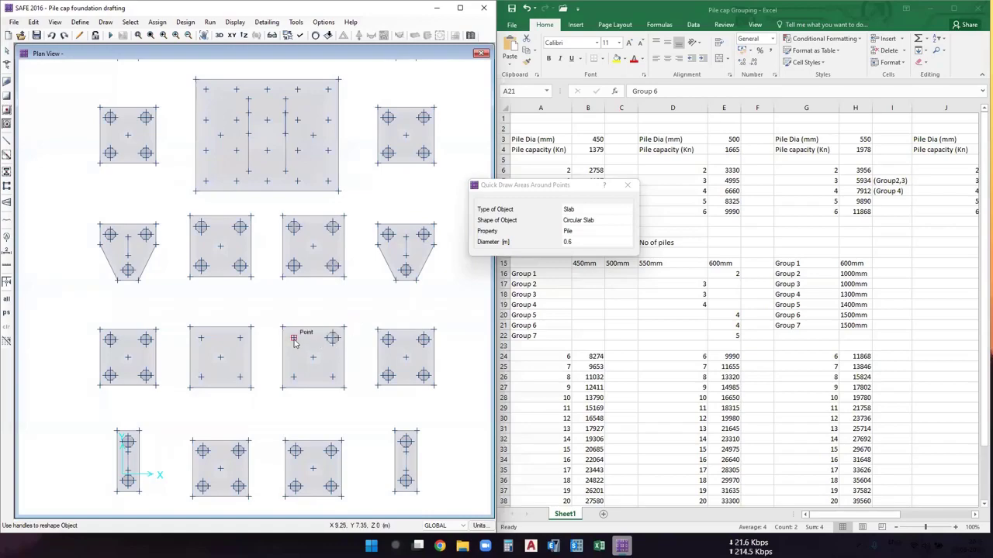
{"action": "left_click", "coordinate": [294, 338]}
{"action": "left_click", "coordinate": [293, 377]}
{"action": "left_click", "coordinate": [333, 378]}
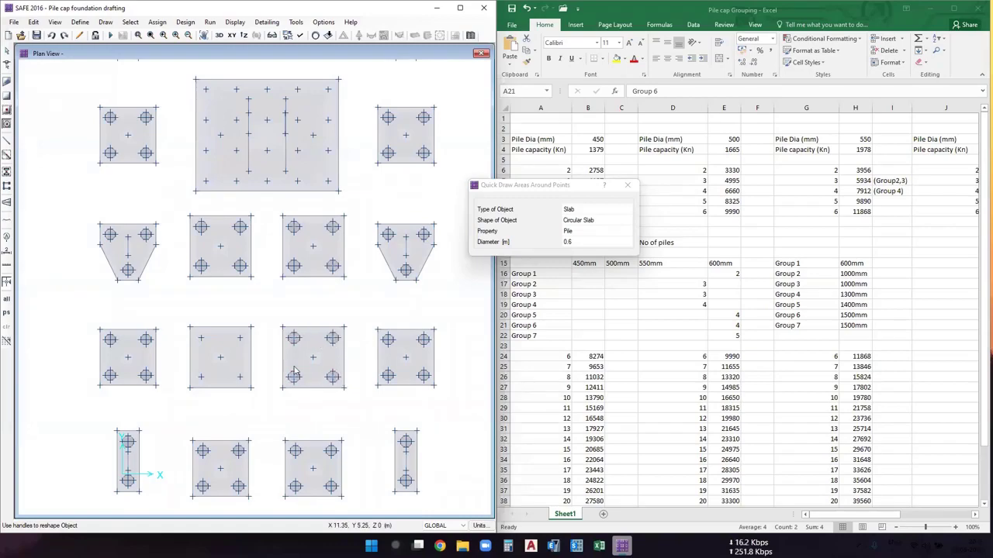
{"action": "left_click", "coordinate": [201, 377]}
{"action": "left_click", "coordinate": [240, 376]}
{"action": "left_click", "coordinate": [239, 339]}
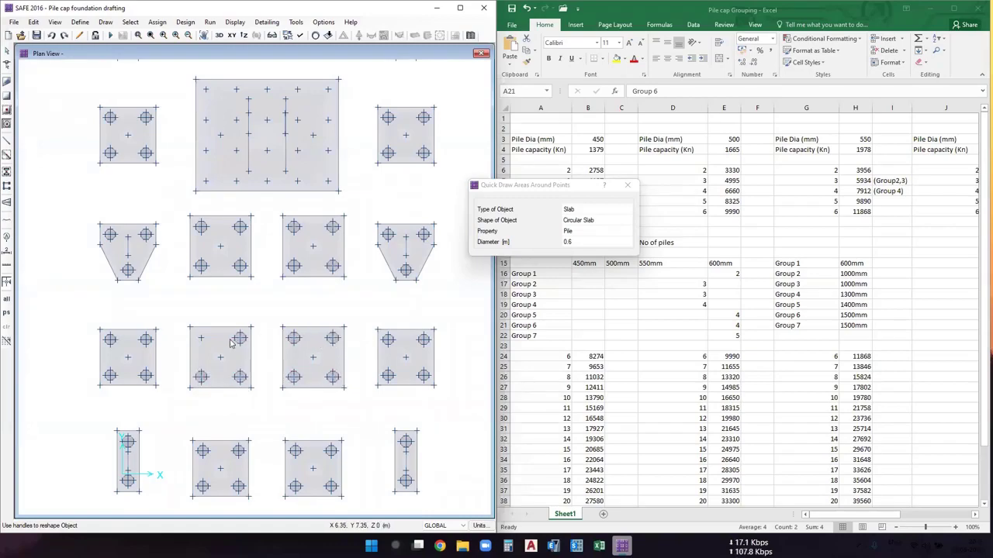
{"action": "left_click", "coordinate": [200, 339]}
Return to the large central cap and review the Excel pile number table and pile capacities for up to 20 piles.
{"action": "scroll", "coordinate": [328, 406], "scroll_direction": "up", "scroll_amount": 3}
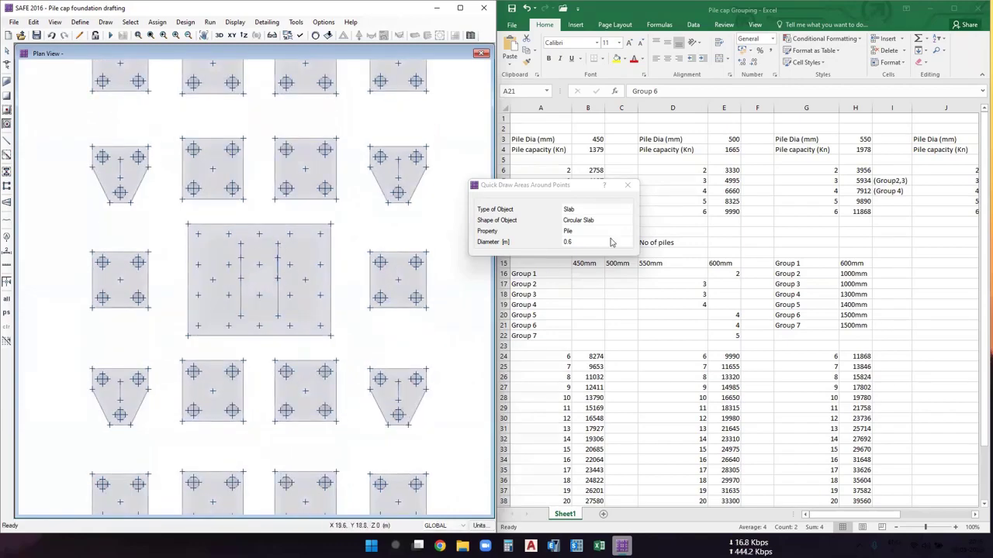
{"action": "left_click", "coordinate": [737, 325], "text": "shift"}
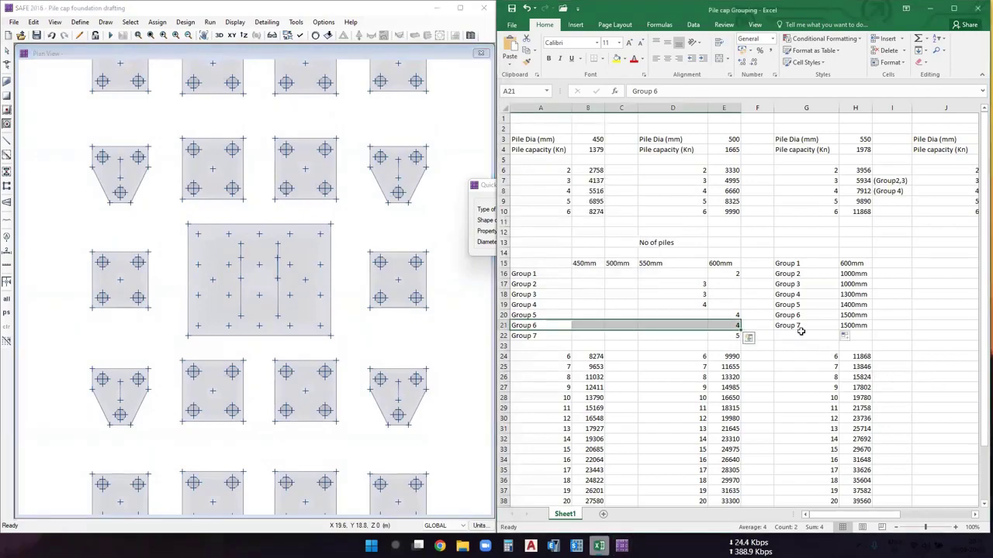
{"action": "scroll", "coordinate": [799, 330], "scroll_direction": "down", "scroll_amount": 2}
{"action": "left_click", "coordinate": [821, 439]}
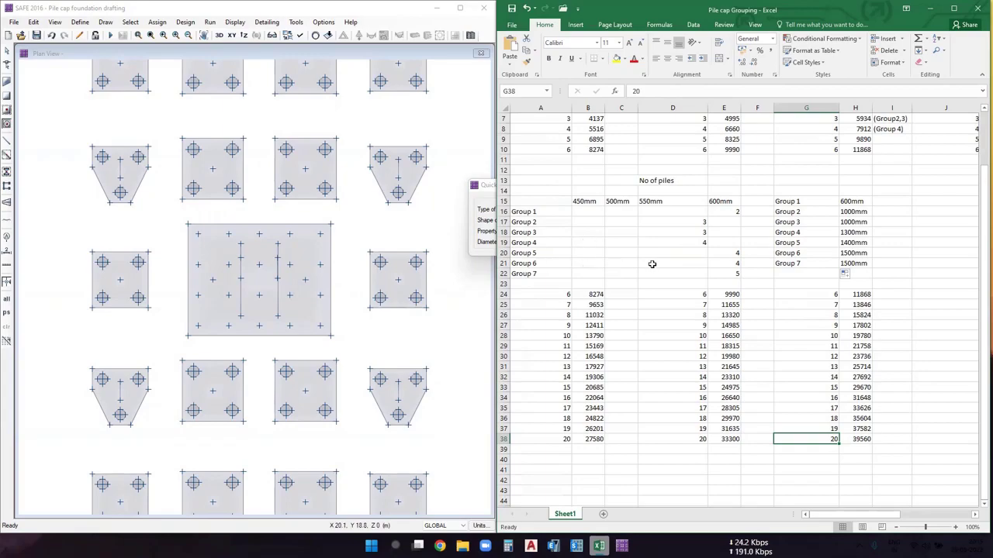
{"action": "scroll", "coordinate": [653, 265], "scroll_direction": "up", "scroll_amount": 2}
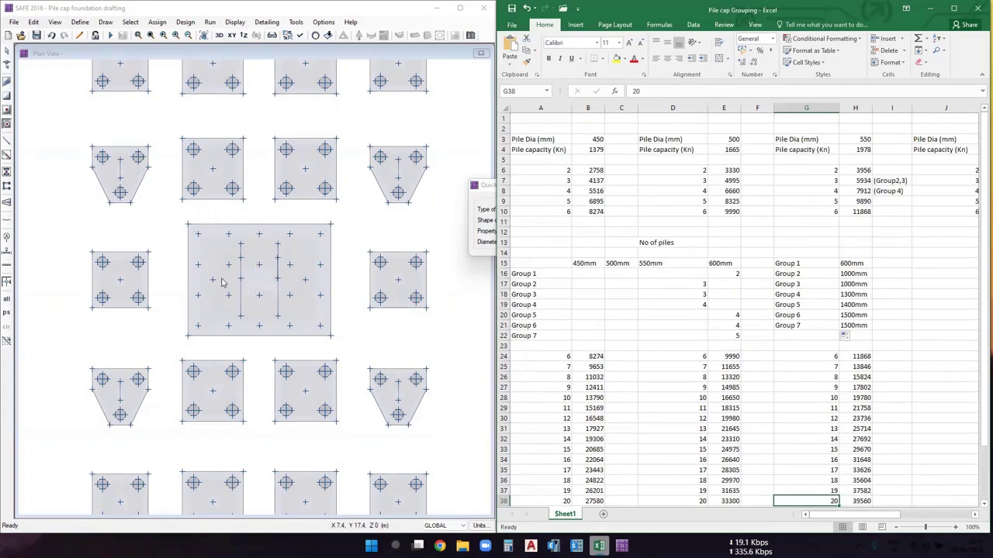
Switch to the AutoCAD pile cap drawing and examine the pile layout of the large central cap.
{"action": "left_click", "coordinate": [530, 545]}
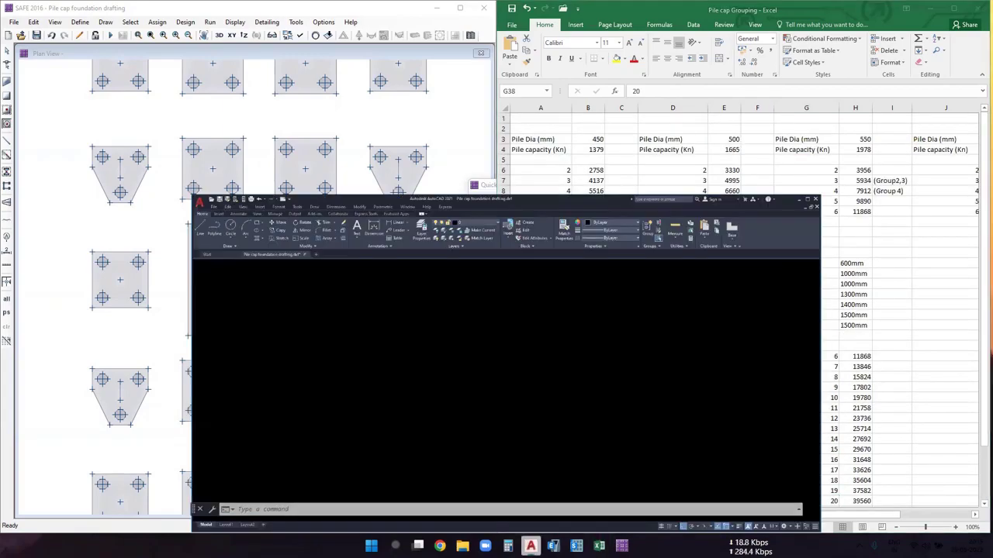
{"action": "middle_click_drag", "start_coordinate": [556, 303], "coordinate": [562, 337]}
{"action": "key", "text": "Escape"}
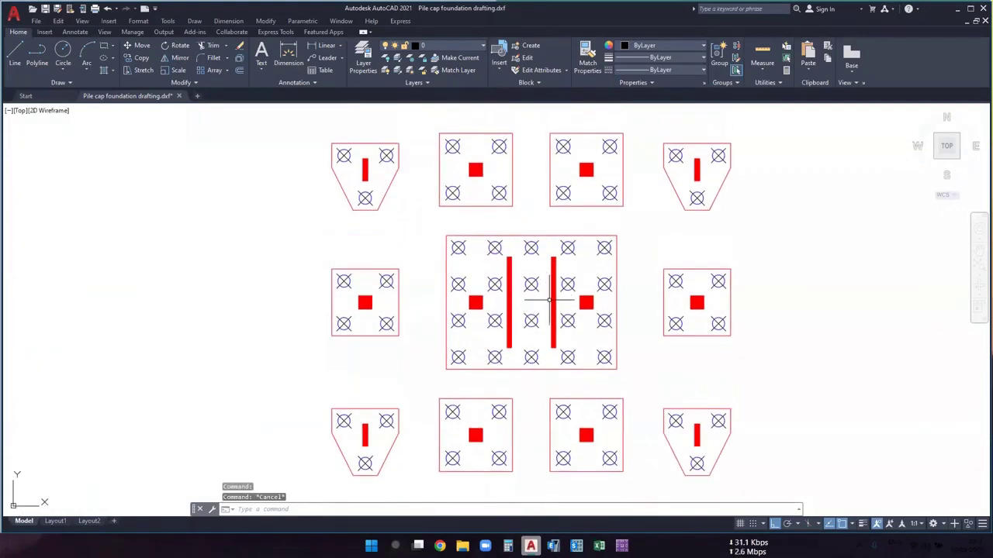
{"action": "scroll", "coordinate": [548, 300], "scroll_direction": "up", "scroll_amount": 2}
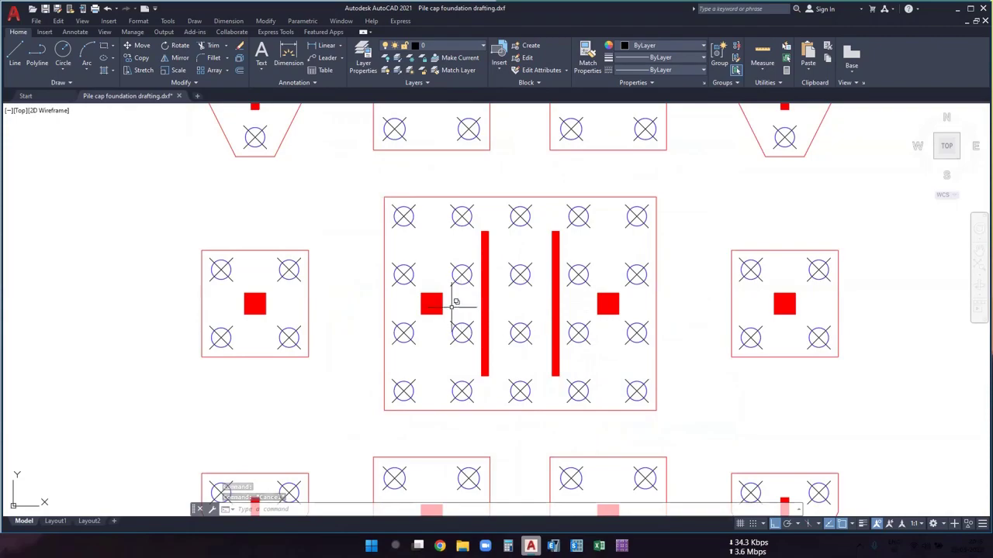
{"action": "left_click", "coordinate": [960, 11]}
{"action": "left_click", "coordinate": [946, 21]}
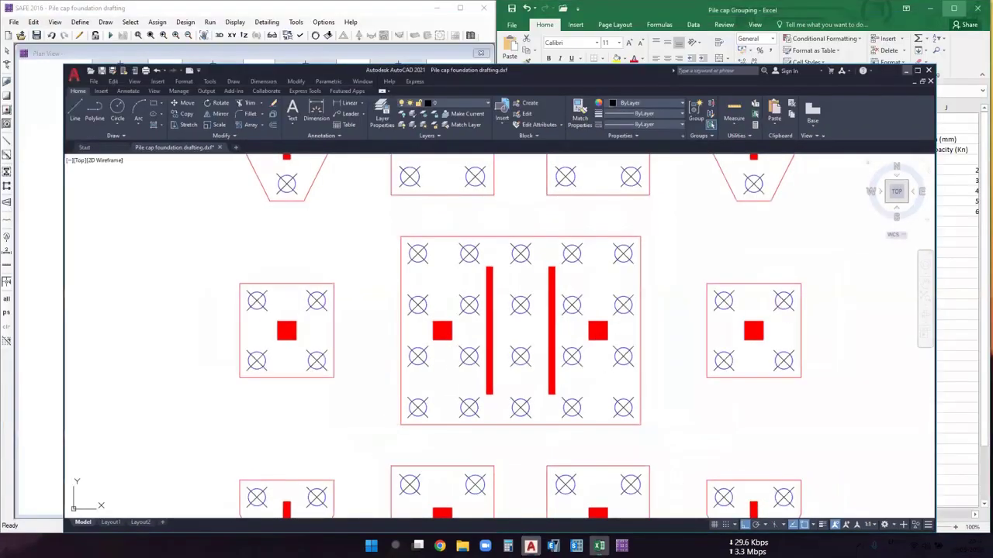
{"action": "left_click", "coordinate": [530, 546]}
{"action": "key", "text": "Escape"}
{"action": "key", "text": "Escape"}
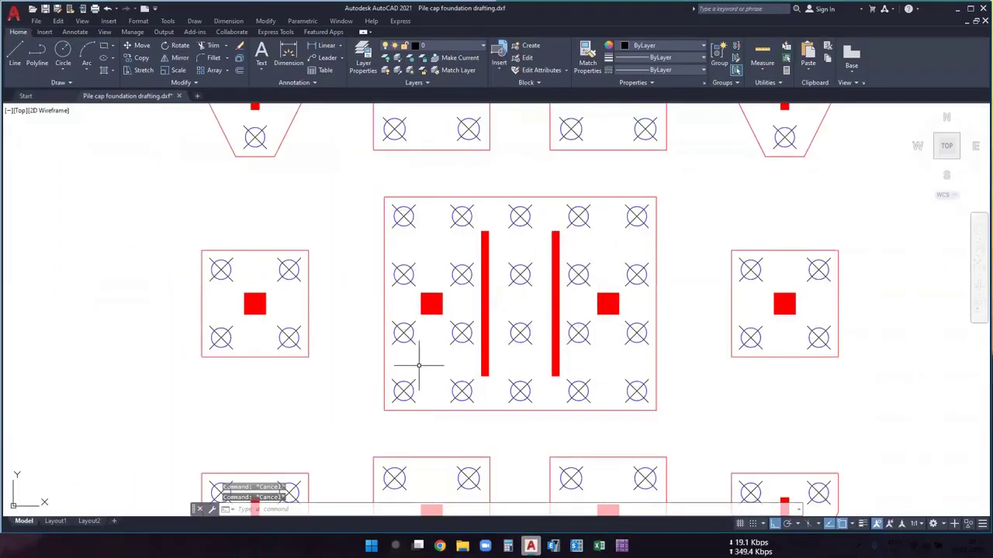
Measure the diameter of the upper-left pile in the large central cap, and return to SAFE.
{"action": "type", "text": "di"}
{"action": "key", "text": "Return"}
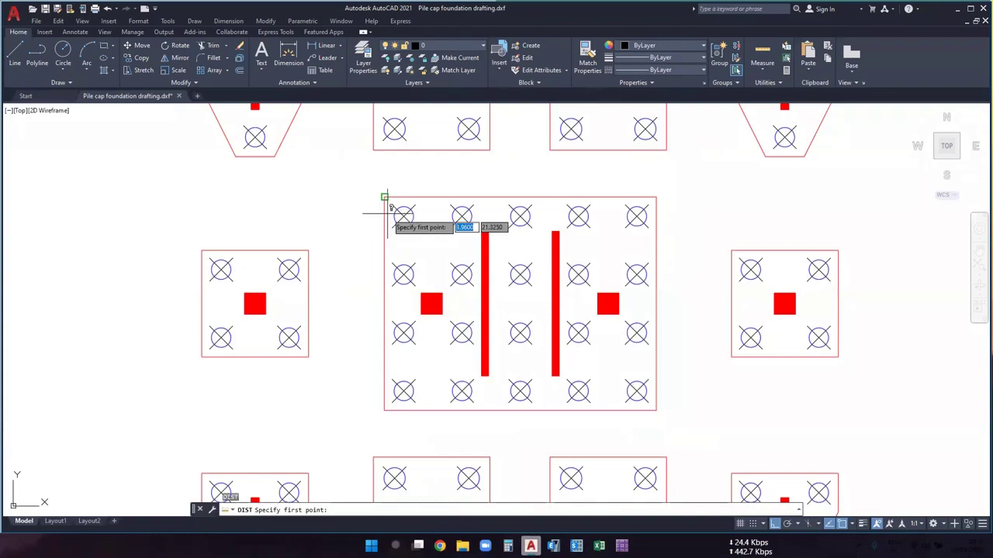
{"action": "scroll", "coordinate": [389, 215], "scroll_direction": "up", "scroll_amount": 4}
{"action": "left_click", "coordinate": [398, 218]}
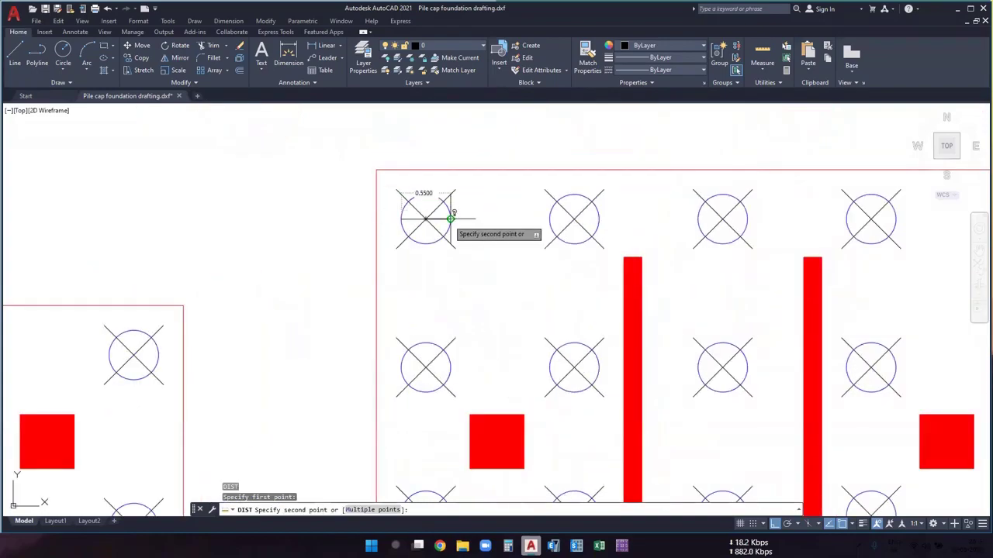
{"action": "left_click", "coordinate": [449, 218]}
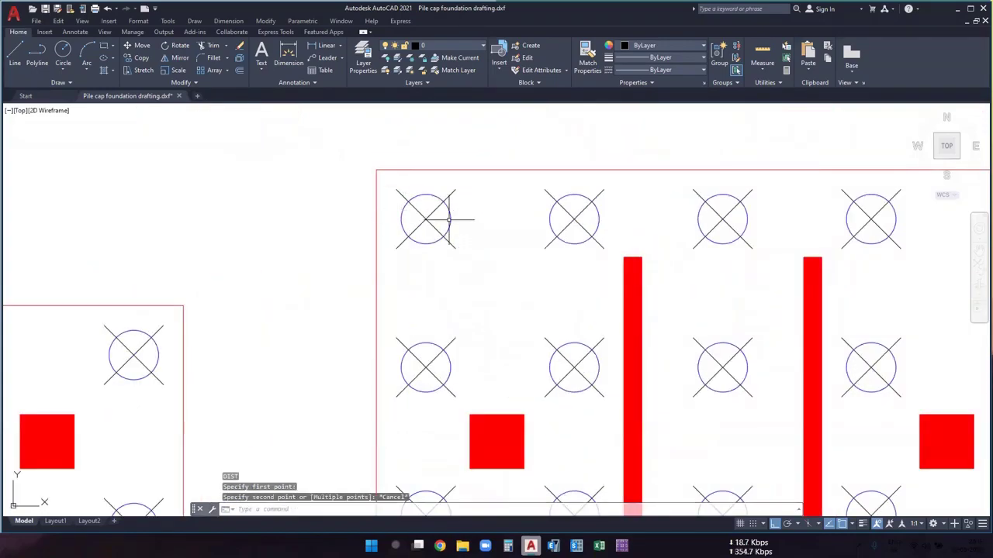
{"action": "left_click", "coordinate": [959, 9]}
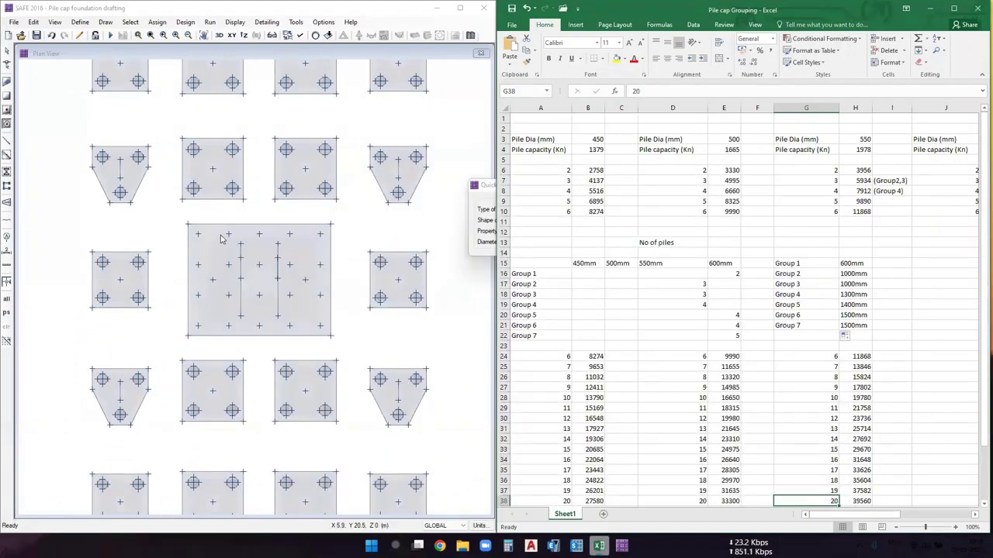
Set the circular pile slab diameter to 0.55 m and place piles at the five top-row points of the large central cap.
{"action": "left_click", "coordinate": [477, 194]}
{"action": "left_click", "coordinate": [474, 184]}
{"action": "left_click", "coordinate": [583, 243]}
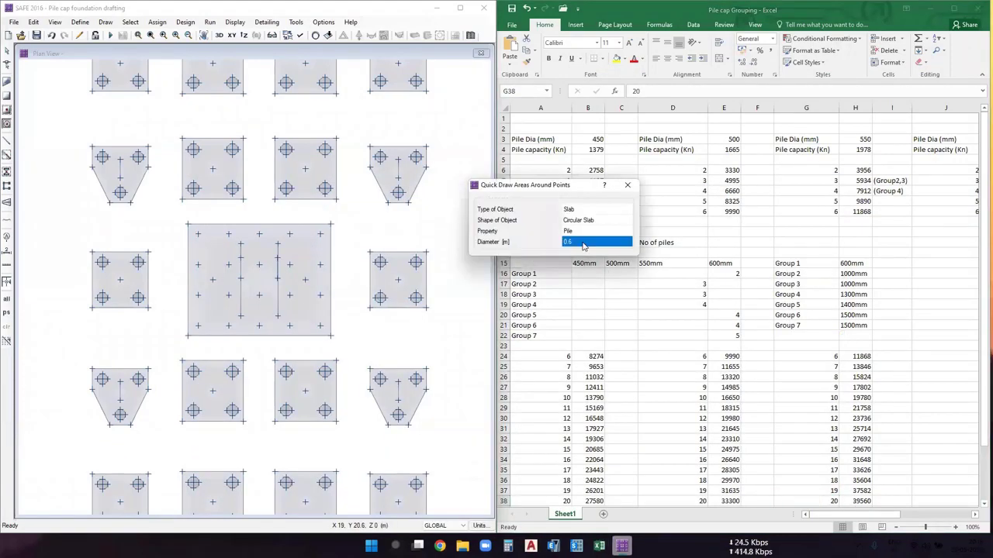
{"action": "left_click", "coordinate": [583, 243]}
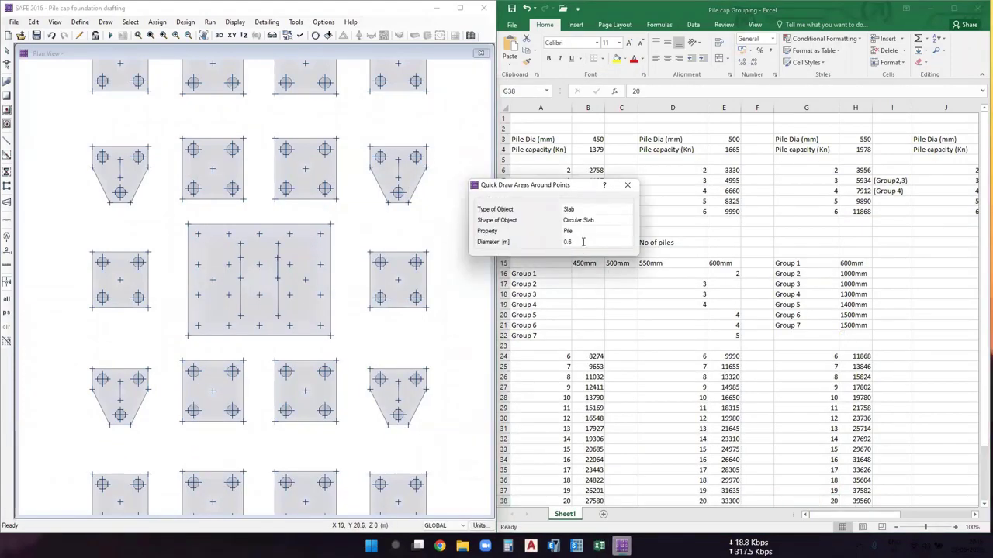
{"action": "key", "text": "Return"}
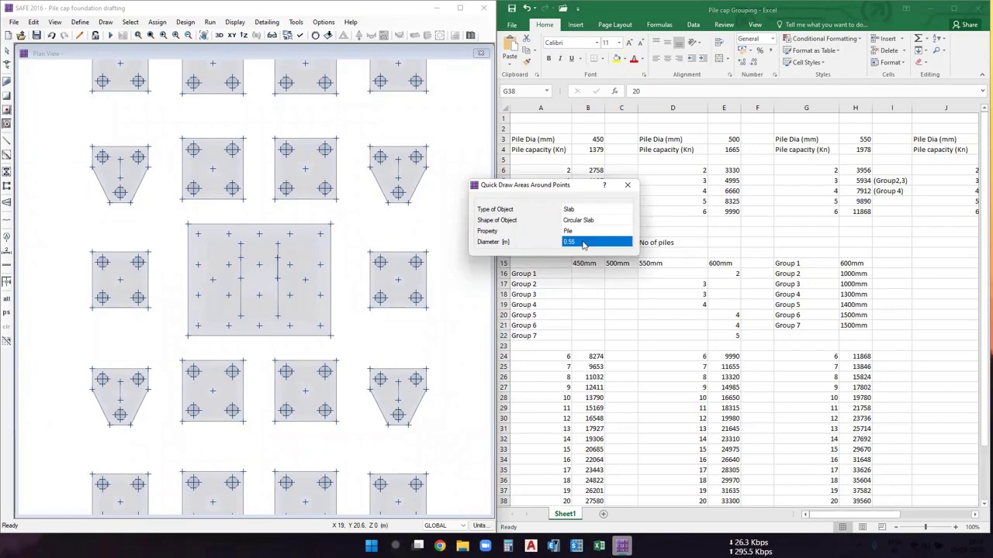
{"action": "left_click", "coordinate": [199, 234]}
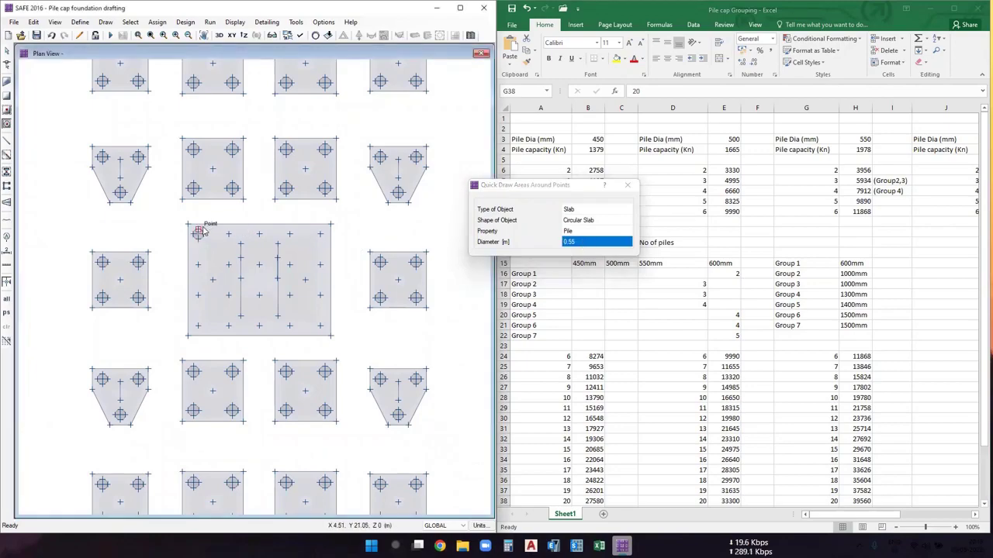
{"action": "left_click", "coordinate": [228, 234]}
{"action": "left_click", "coordinate": [259, 235]}
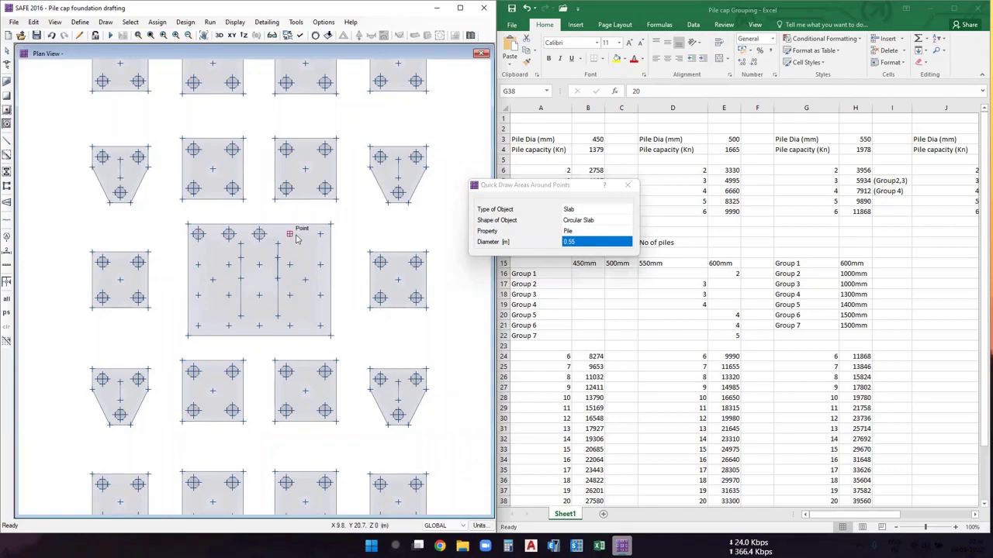
{"action": "left_click", "coordinate": [289, 234]}
{"action": "left_click", "coordinate": [319, 234]}
Place 0.55 m circular piles at the six remaining points in the two rightmost columns of the large central cap.
{"action": "left_click", "coordinate": [320, 265]}
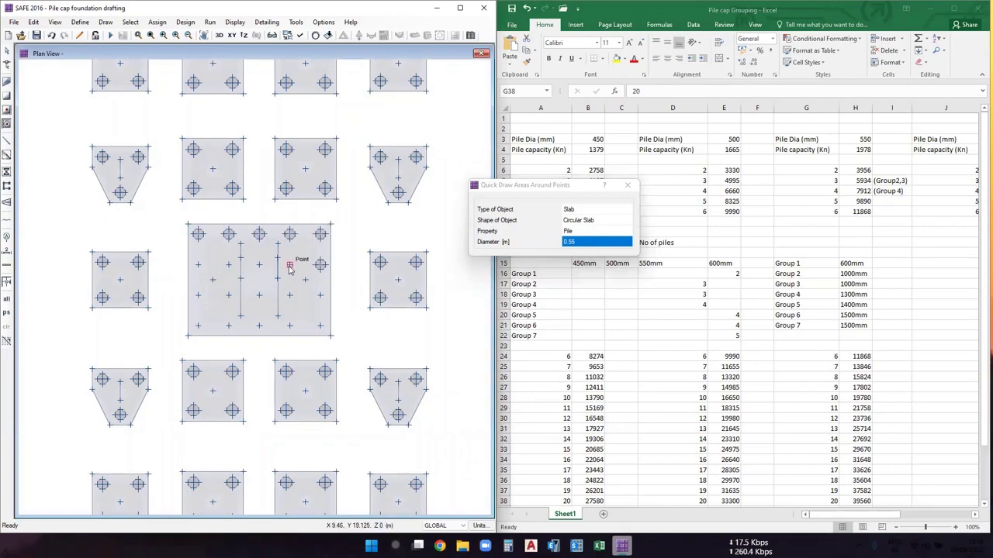
{"action": "left_click", "coordinate": [289, 265]}
{"action": "scroll", "coordinate": [303, 281], "scroll_direction": "up", "scroll_amount": 1}
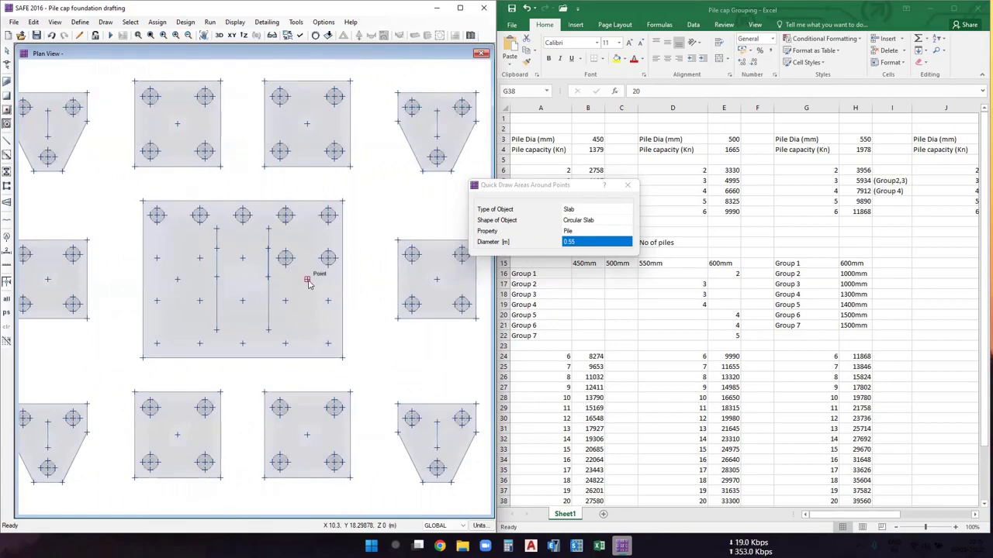
{"action": "left_click", "coordinate": [285, 300]}
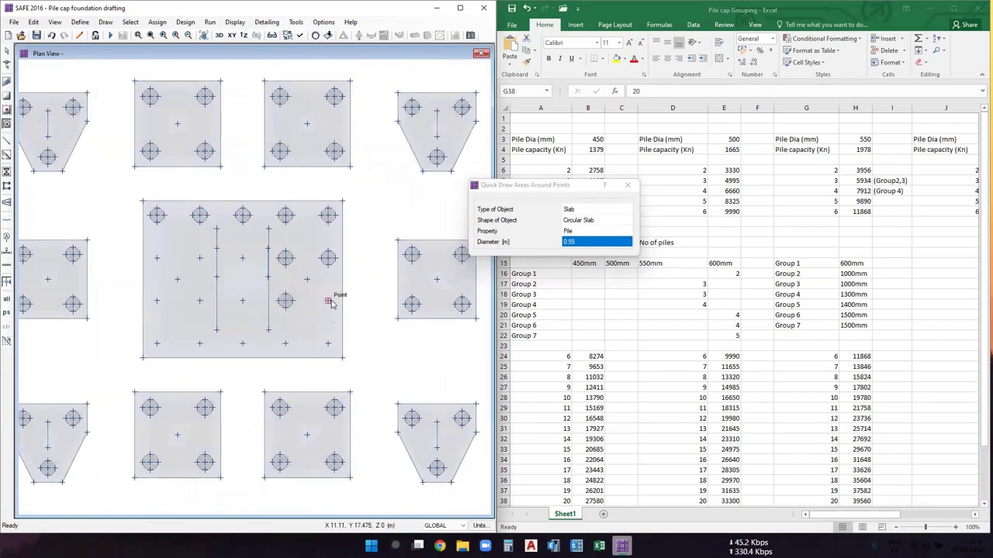
{"action": "left_click", "coordinate": [329, 300]}
{"action": "left_click", "coordinate": [328, 344]}
{"action": "left_click", "coordinate": [286, 343]}
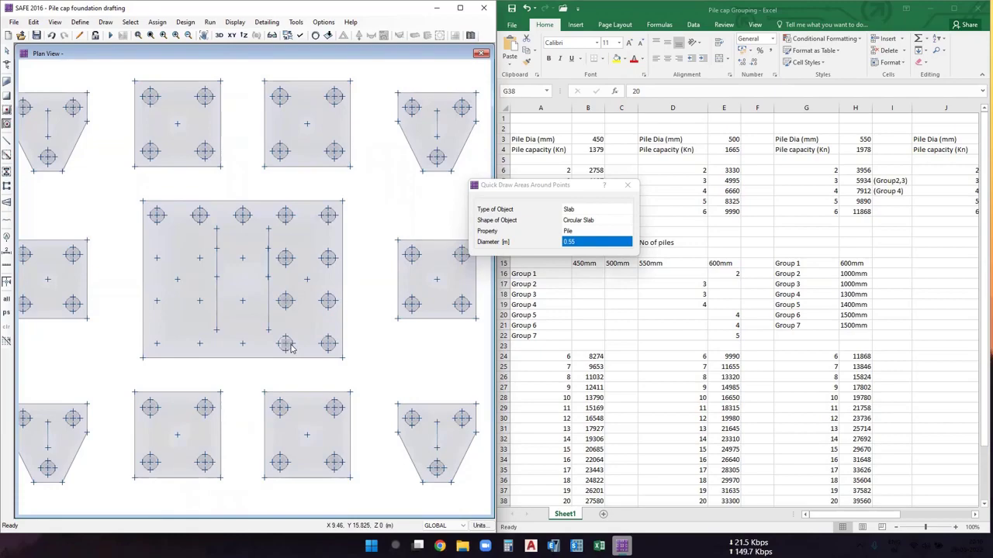
Place 0.55 m circular piles at the nine remaining pile points in the three left columns of the large central cap.
{"action": "left_click", "coordinate": [242, 344]}
{"action": "left_click", "coordinate": [243, 300]}
{"action": "left_click", "coordinate": [243, 257]}
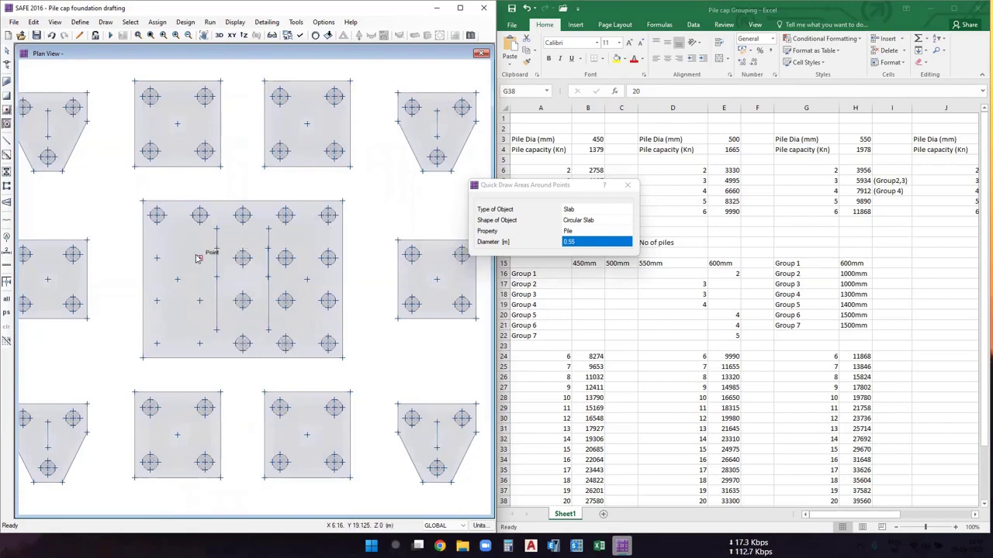
{"action": "left_click", "coordinate": [199, 258]}
{"action": "left_click", "coordinate": [200, 300]}
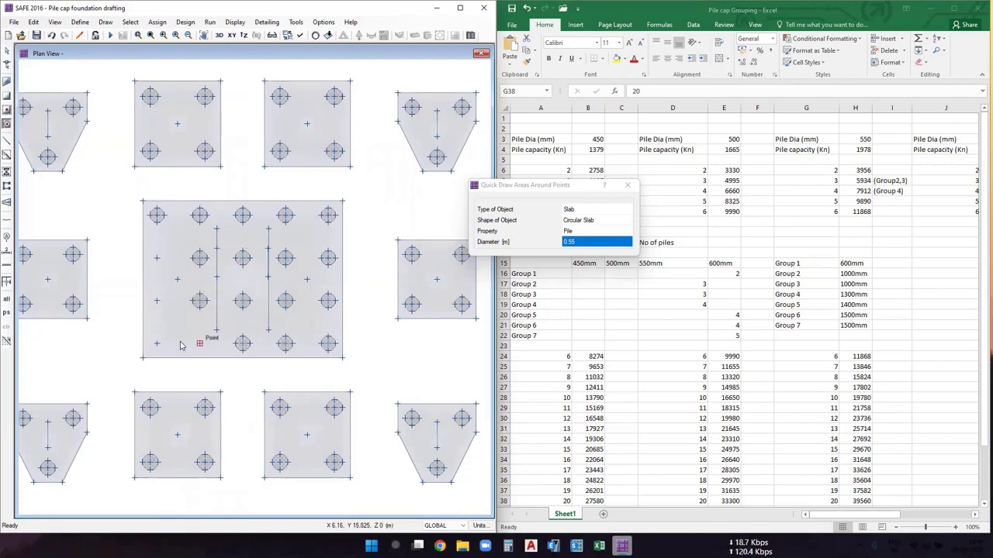
{"action": "left_click", "coordinate": [199, 344]}
{"action": "left_click", "coordinate": [157, 344]}
{"action": "left_click", "coordinate": [157, 300]}
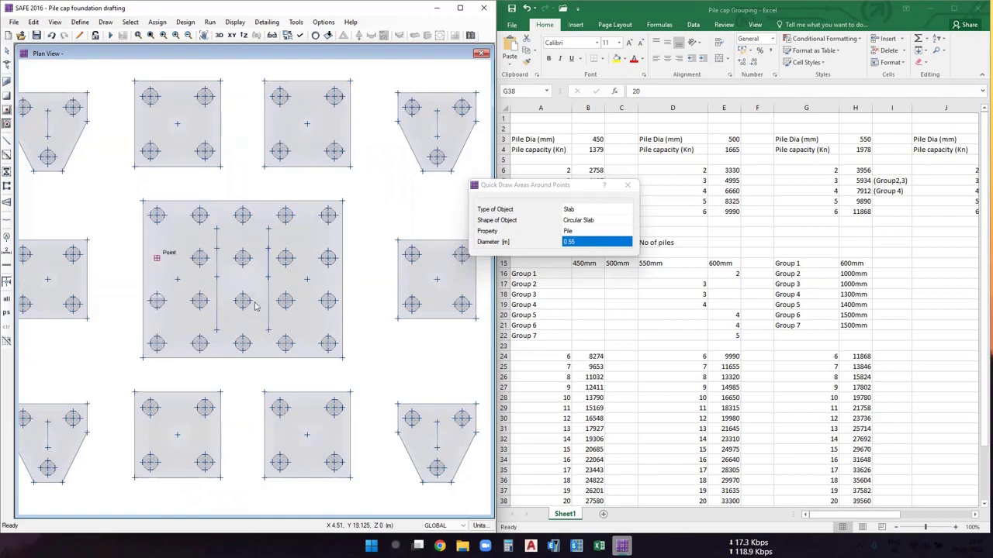
{"action": "left_click", "coordinate": [157, 257]}
Set Quick Draw Areas Around Points to a rectangular slab with the Column / Shear wall property.
{"action": "scroll", "coordinate": [334, 268], "scroll_direction": "down", "scroll_amount": 3}
{"action": "scroll", "coordinate": [335, 269], "scroll_direction": "up", "scroll_amount": 1}
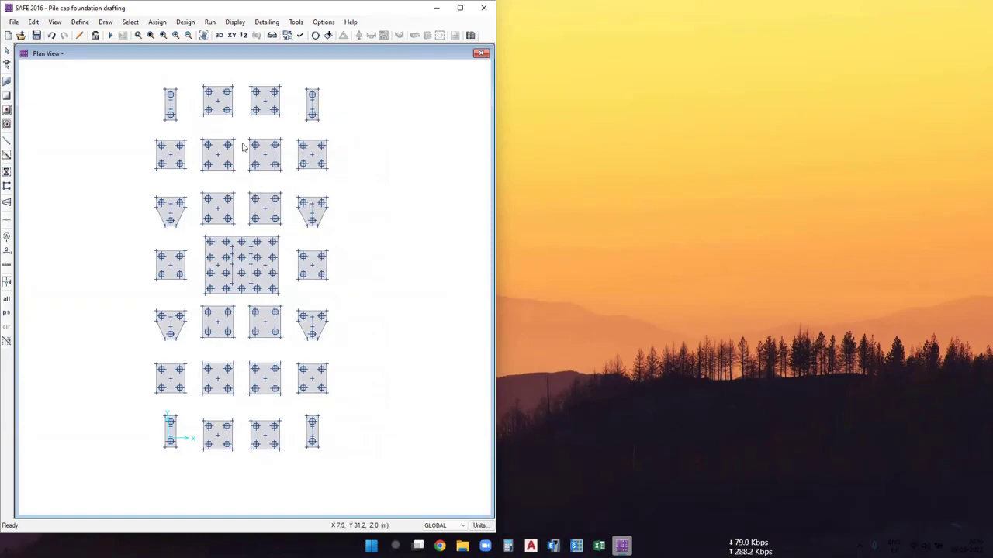
{"action": "left_click", "coordinate": [7, 124]}
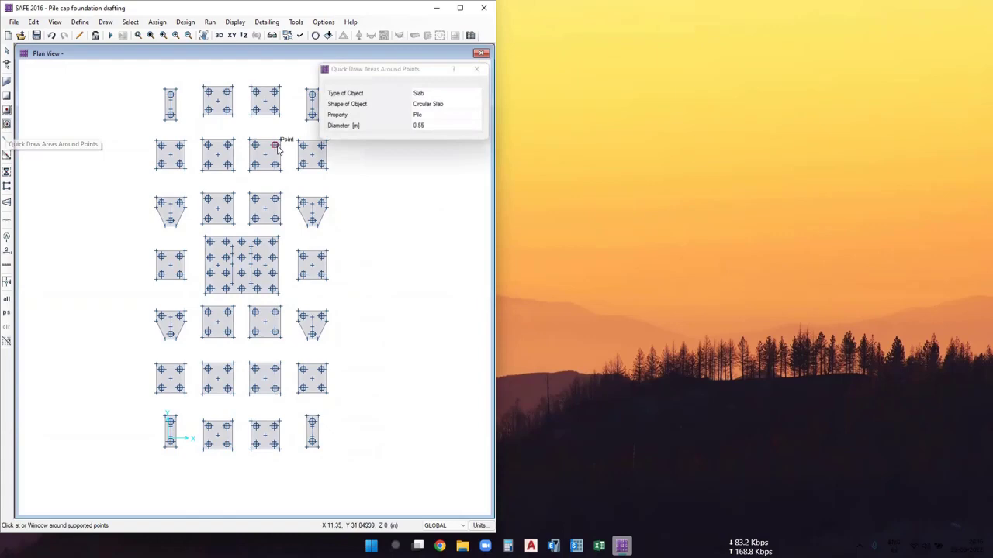
{"action": "left_click", "coordinate": [312, 116]}
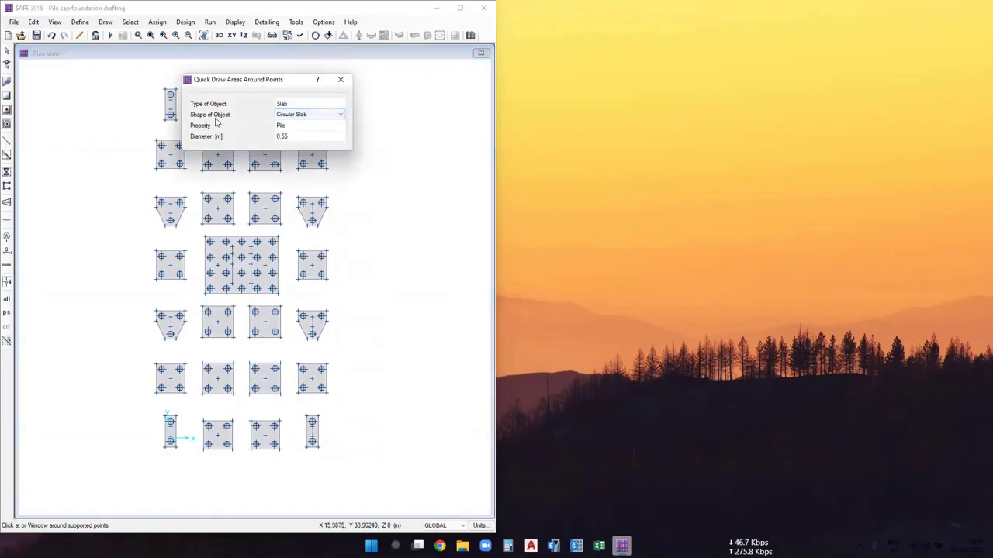
{"action": "left_click", "coordinate": [295, 116]}
{"action": "left_click", "coordinate": [311, 124]}
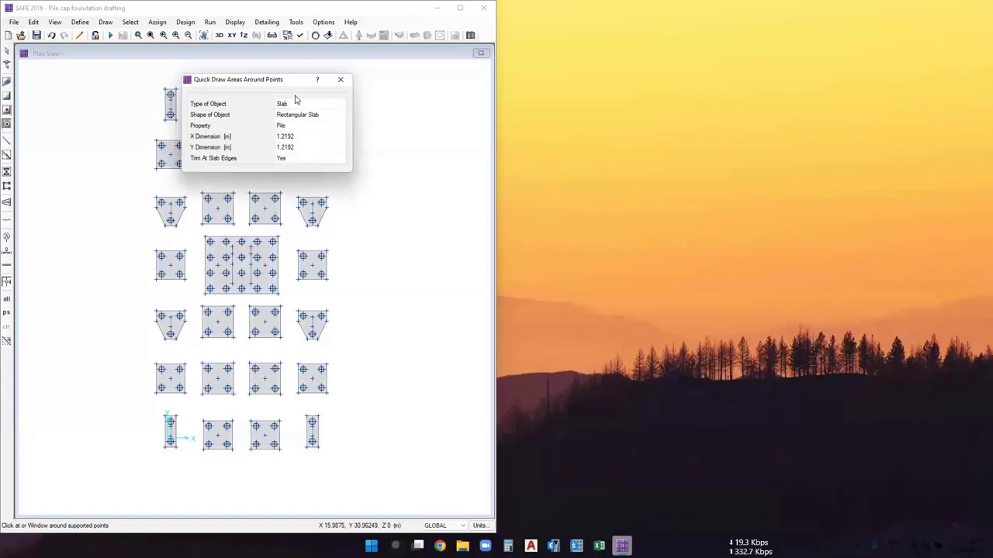
{"action": "left_click_drag", "start_coordinate": [294, 83], "coordinate": [467, 87]}
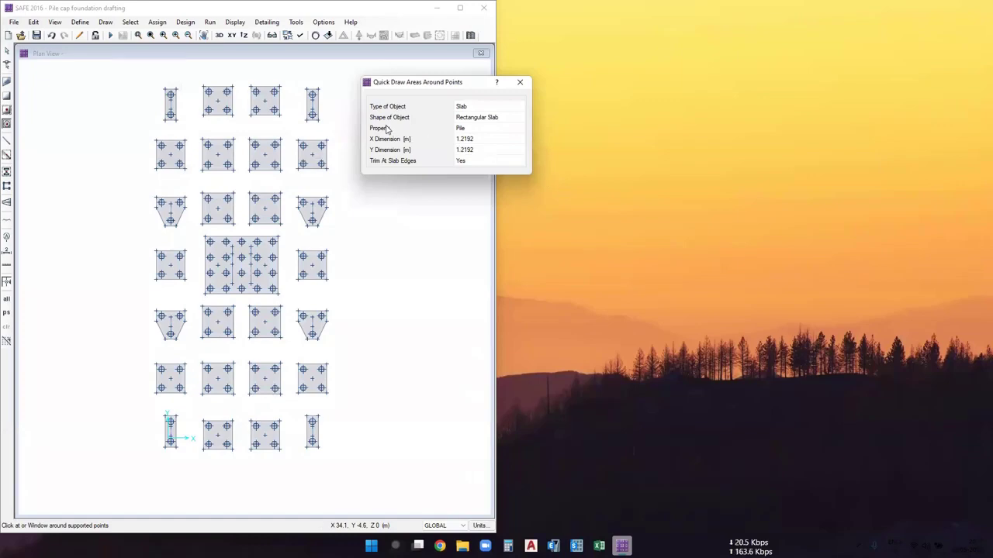
{"action": "left_click", "coordinate": [475, 129]}
{"action": "left_click", "coordinate": [526, 131]}
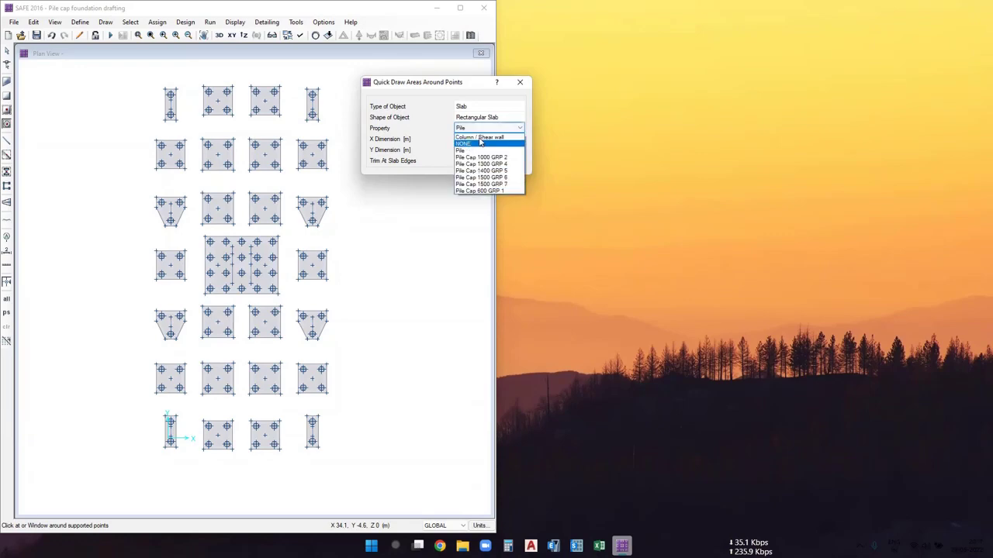
{"action": "left_click", "coordinate": [496, 143]}
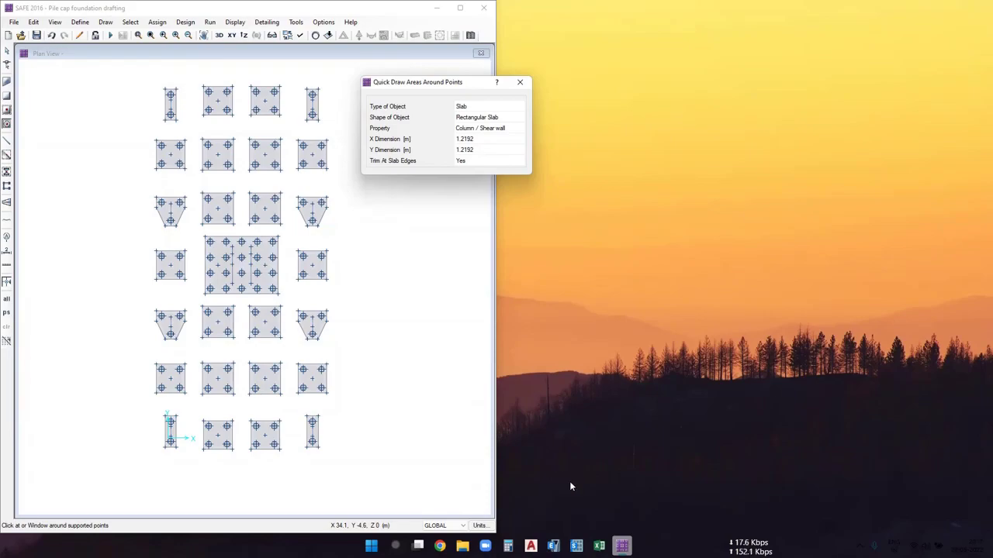
Maximize the SAFE window and restart Quick Draw Areas Around Points, keeping its settings clear of the pile caps.
{"action": "key", "text": "Escape"}
{"action": "left_click", "coordinate": [460, 8]}
{"action": "scroll", "coordinate": [469, 112], "scroll_direction": "up", "scroll_amount": 5}
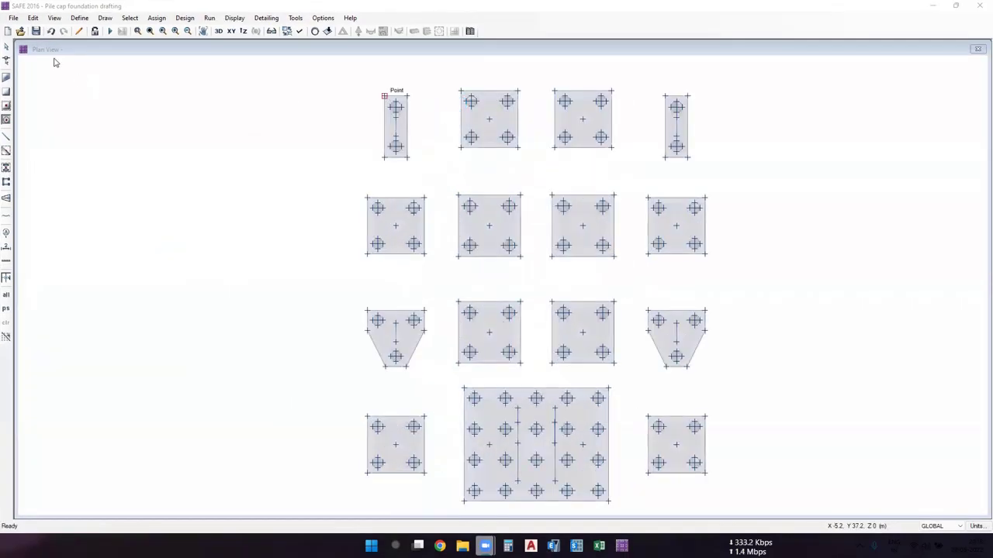
{"action": "left_click", "coordinate": [24, 99]}
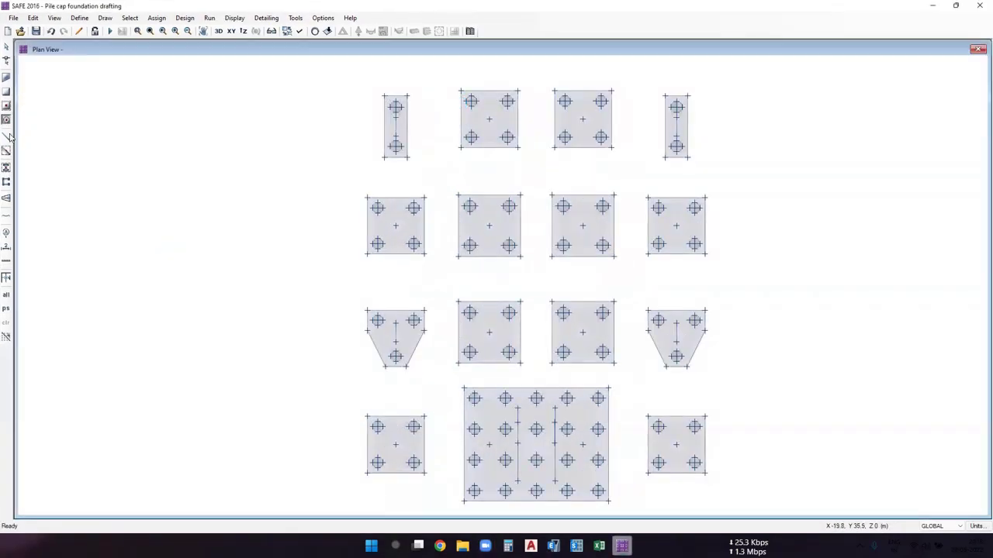
{"action": "left_click", "coordinate": [6, 337]}
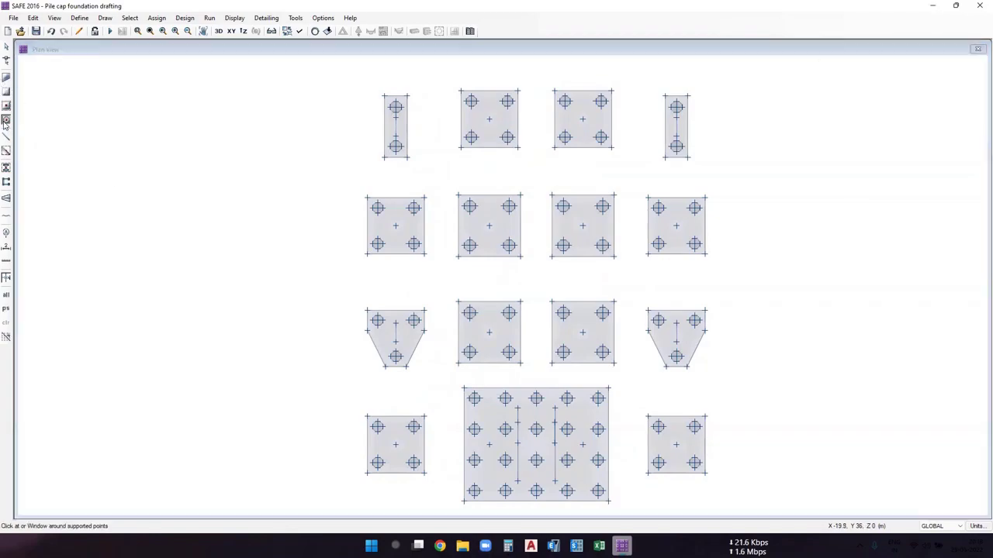
{"action": "left_click", "coordinate": [928, 71]}
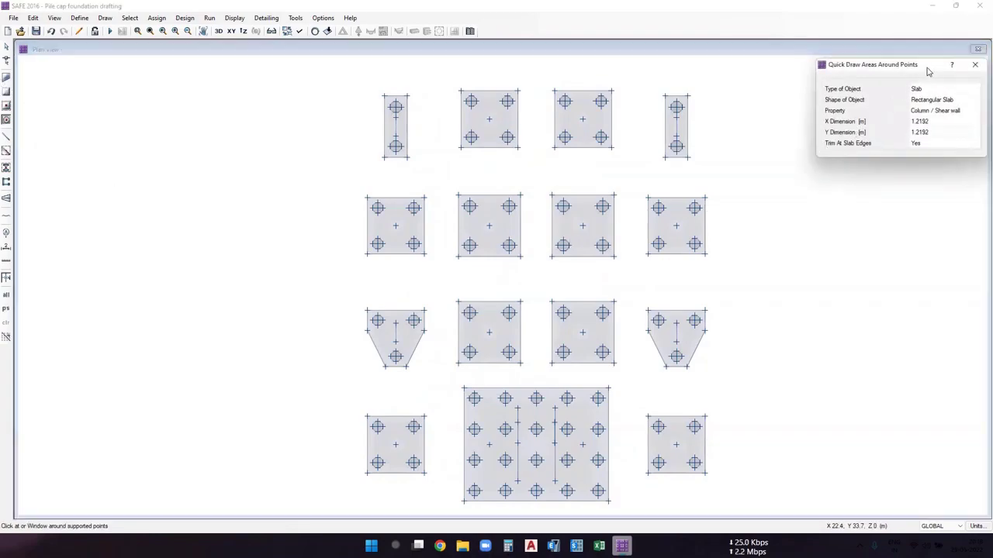
Check the square columns in the AutoCAD drawing and set the SAFE column slab's X and Y dimensions to 0.6 m.
{"action": "left_click", "coordinate": [531, 546]}
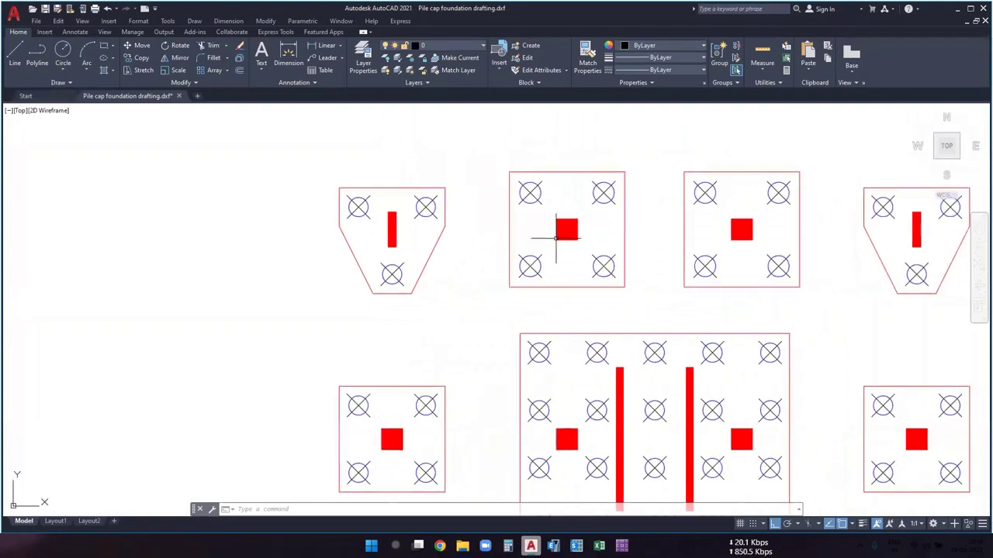
{"action": "left_click", "coordinate": [958, 12]}
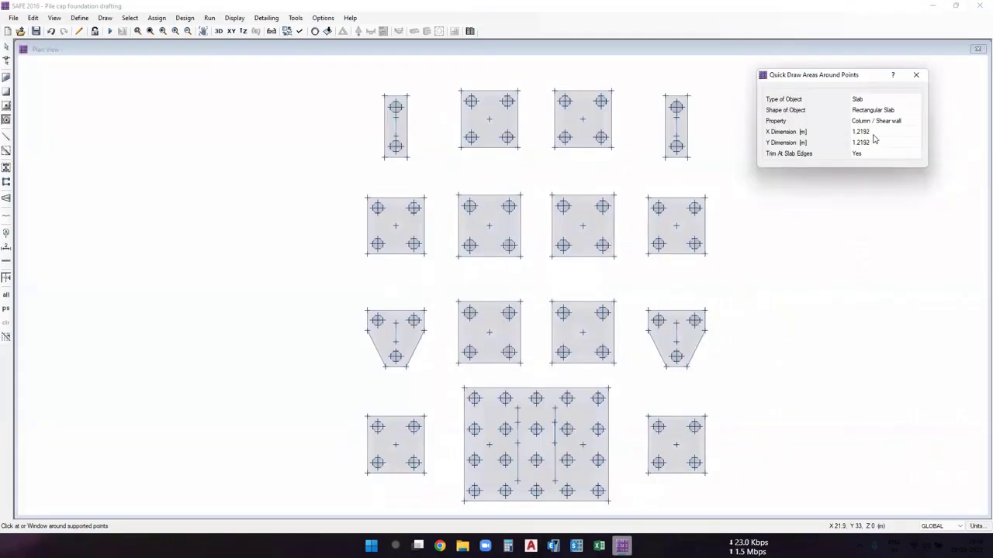
{"action": "left_click", "coordinate": [870, 132]}
{"action": "left_click", "coordinate": [887, 144]}
{"action": "type", "text": "0.6"}
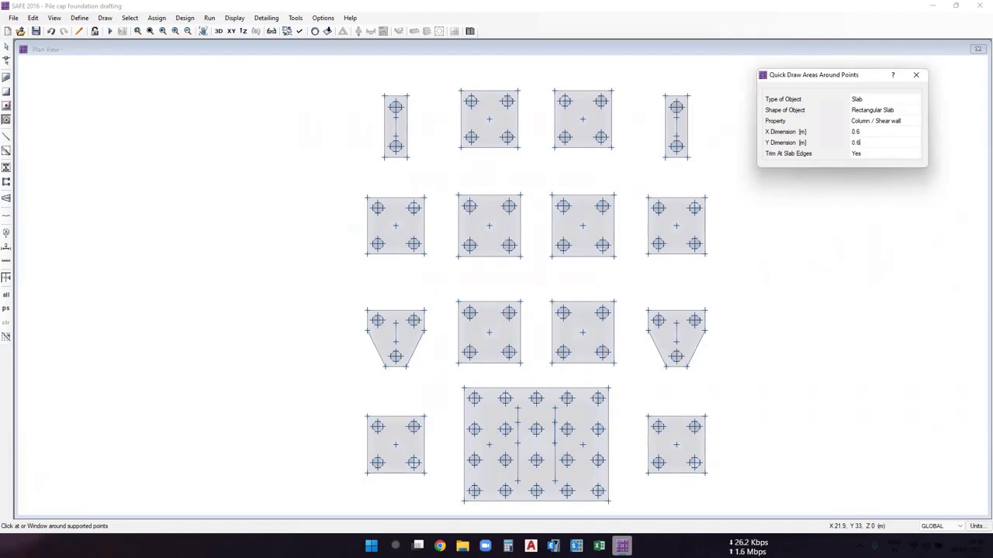
Place 0.6 by 0.6 m Column / Shear wall slabs at the centre points of the square caps in the upper three rows.
{"action": "key", "text": "Return"}
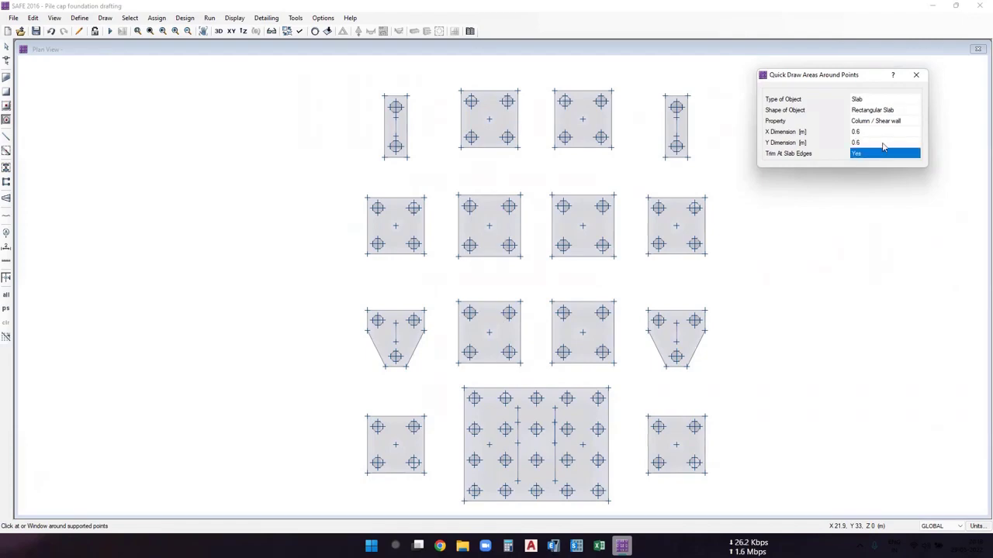
{"action": "left_click", "coordinate": [489, 120]}
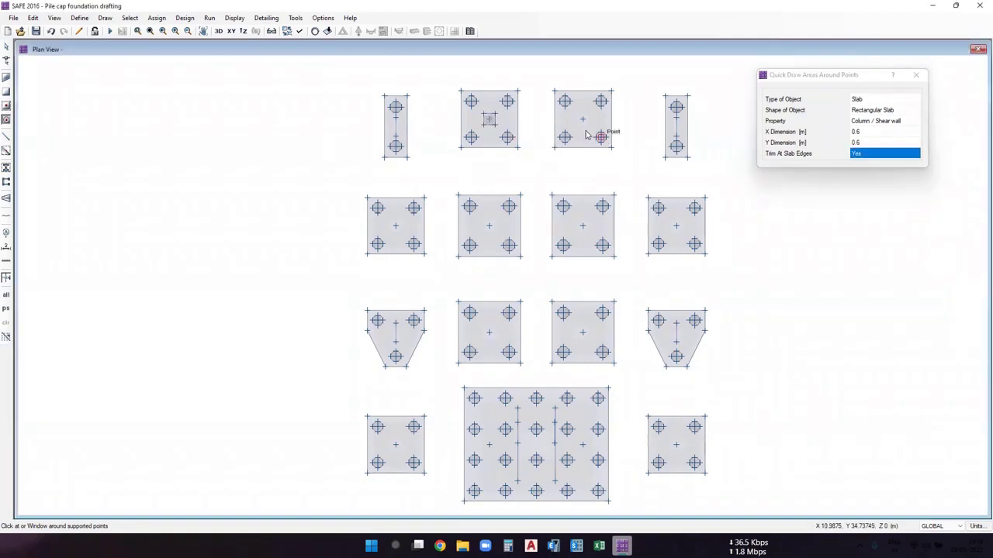
{"action": "left_click", "coordinate": [392, 231]}
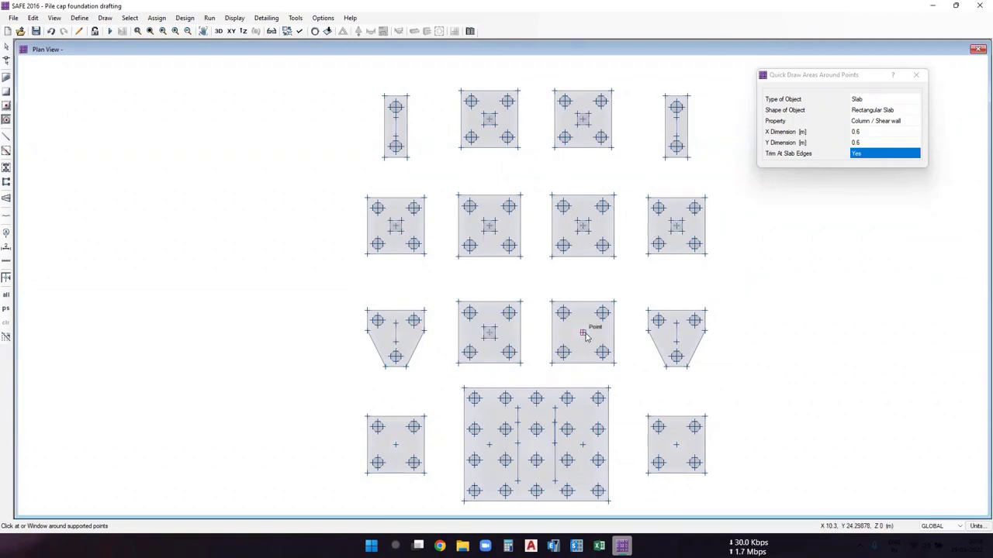
{"action": "left_click", "coordinate": [586, 335]}
Place 0.6 by 0.6 m column slabs on the two outer square caps and at both column points of the large central cap.
{"action": "scroll", "coordinate": [421, 326], "scroll_direction": "down", "scroll_amount": 3}
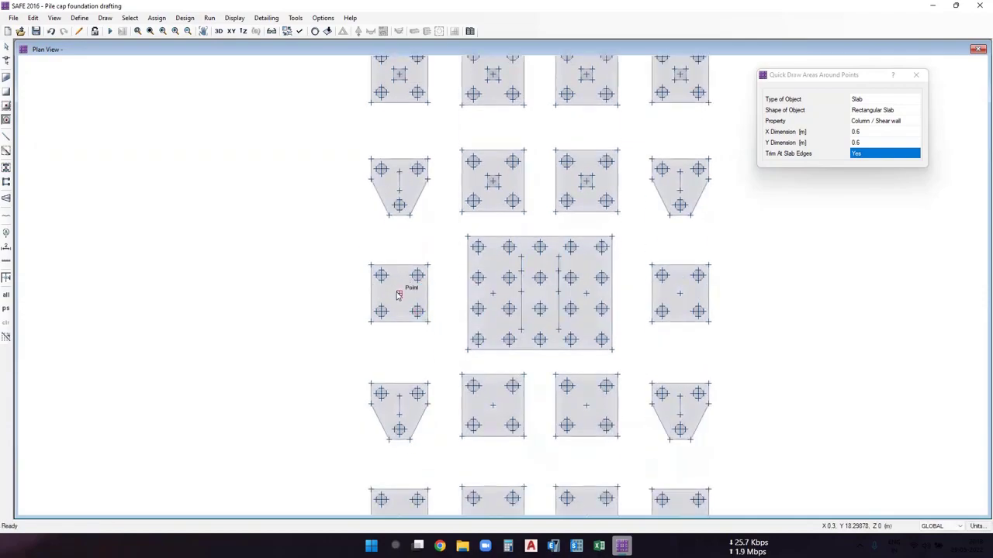
{"action": "left_click", "coordinate": [398, 295]}
{"action": "left_click", "coordinate": [493, 294]}
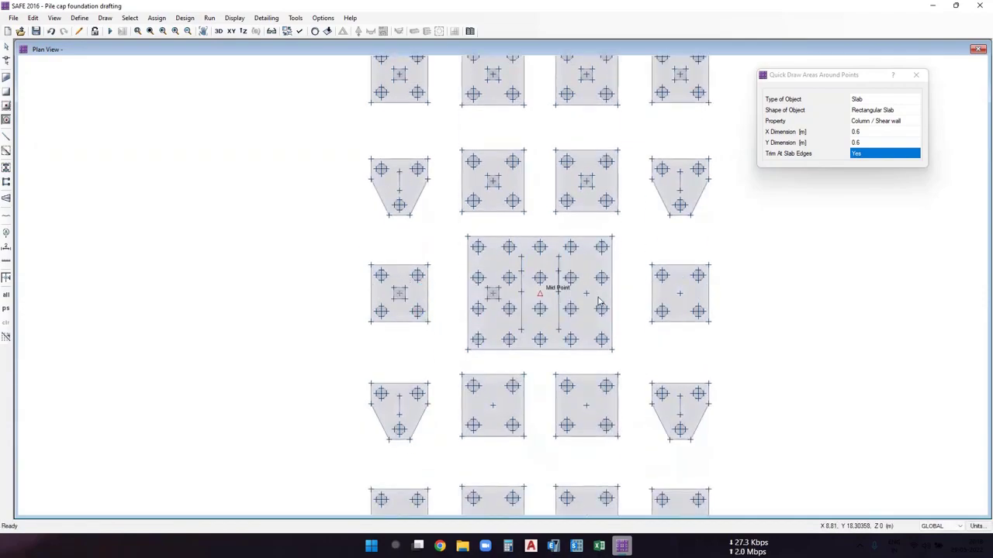
{"action": "left_click", "coordinate": [680, 296]}
Place 0.6 by 0.6 m column slabs at the centre points of all square caps in the three rows below the large central cap.
{"action": "scroll", "coordinate": [687, 348], "scroll_direction": "down", "scroll_amount": 3}
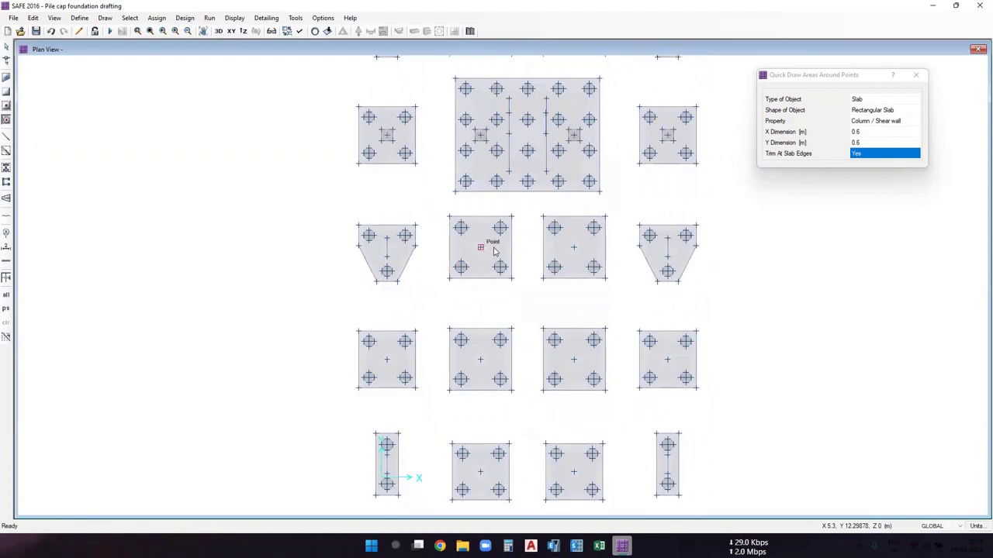
{"action": "left_click", "coordinate": [495, 250]}
{"action": "left_click", "coordinate": [587, 251]}
{"action": "left_click", "coordinate": [386, 359]}
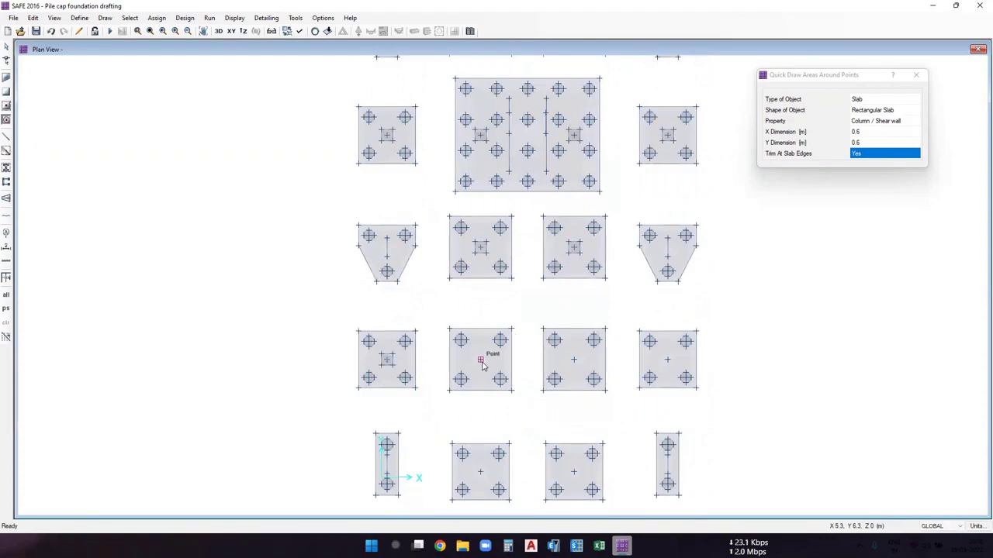
{"action": "left_click", "coordinate": [480, 359]}
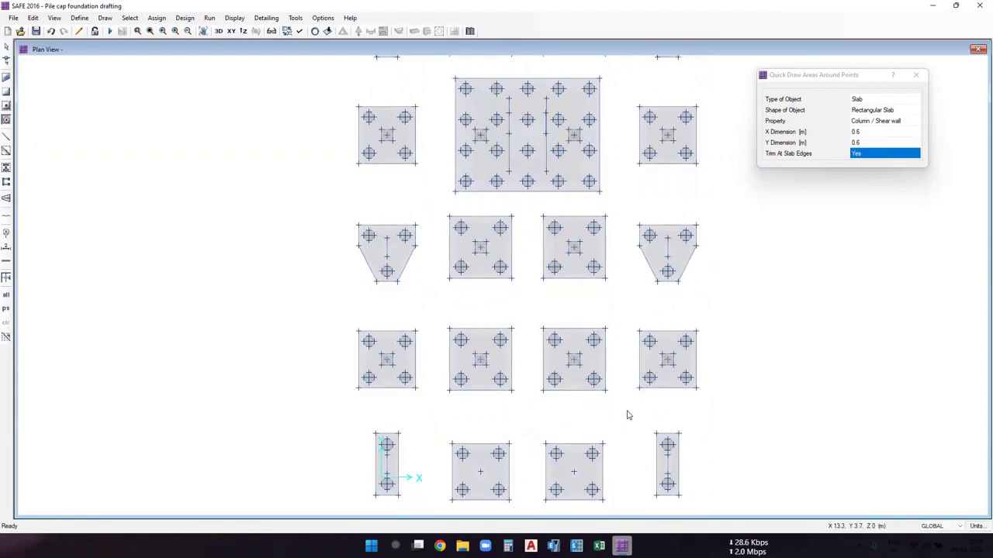
{"action": "scroll", "coordinate": [605, 387], "scroll_direction": "down", "scroll_amount": 3}
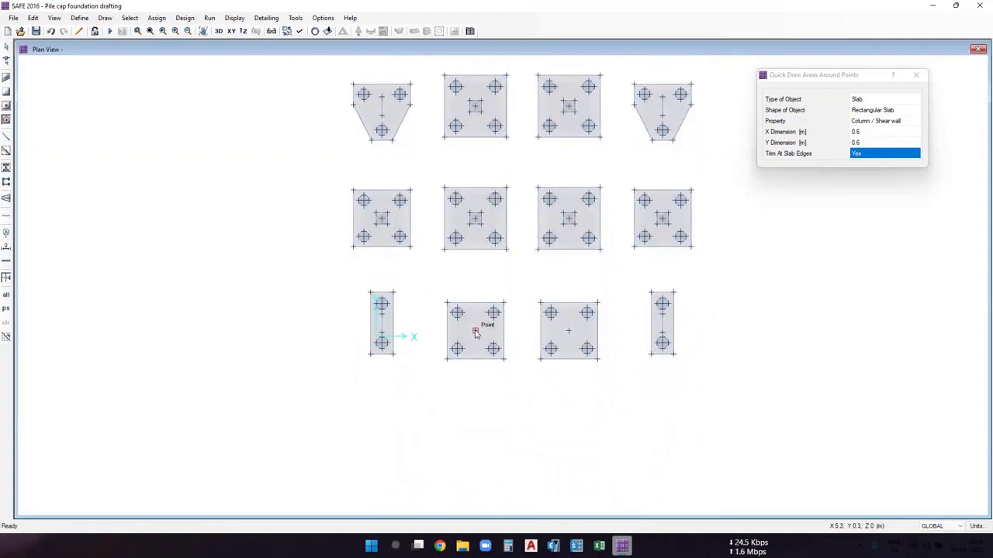
{"action": "left_click", "coordinate": [568, 331]}
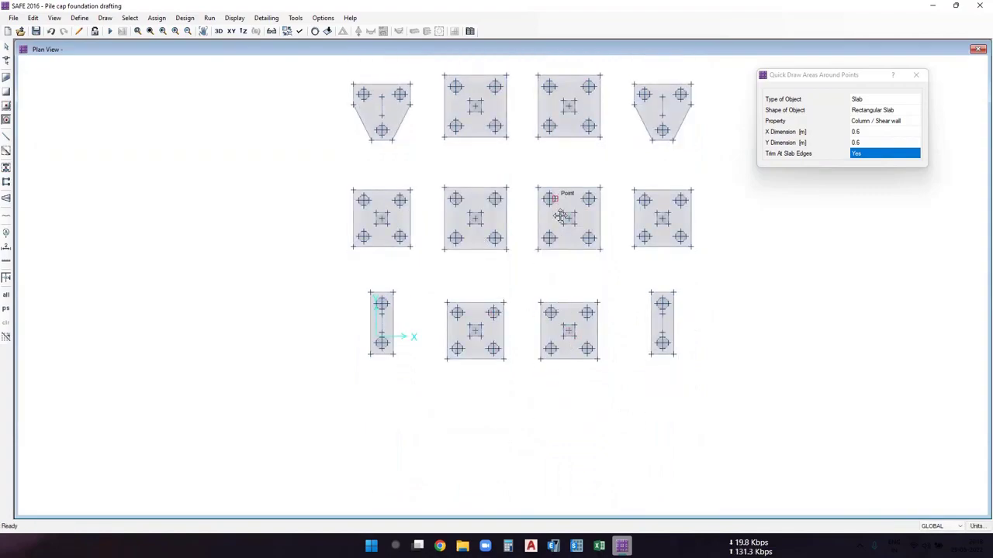
Switch to the AutoCAD drawing and examine the rectangular shear walls on the narrow two-pile caps.
{"action": "scroll", "coordinate": [561, 216], "scroll_direction": "up", "scroll_amount": 2}
{"action": "scroll", "coordinate": [528, 268], "scroll_direction": "up", "scroll_amount": 1}
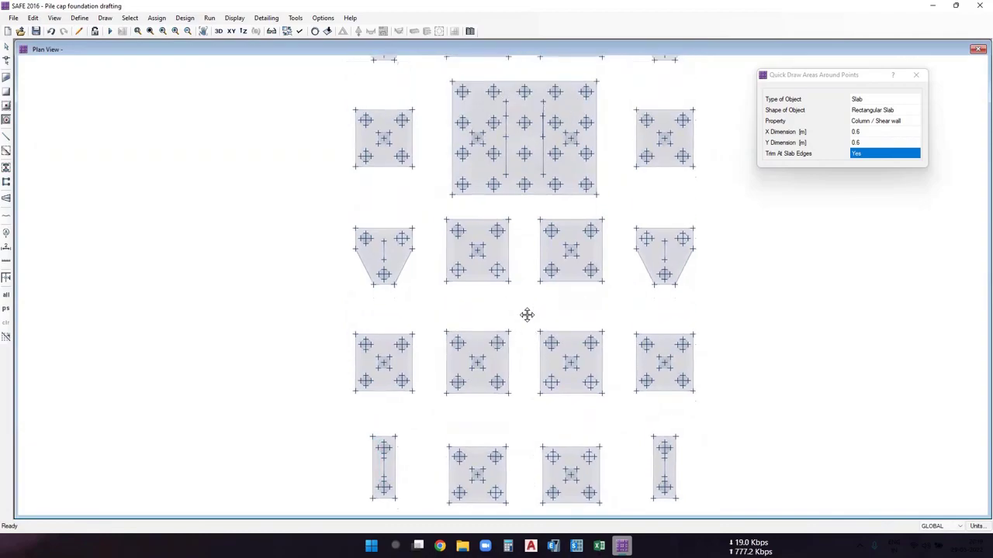
{"action": "scroll", "coordinate": [527, 314], "scroll_direction": "up", "scroll_amount": 1}
{"action": "scroll", "coordinate": [497, 349], "scroll_direction": "down", "scroll_amount": 2}
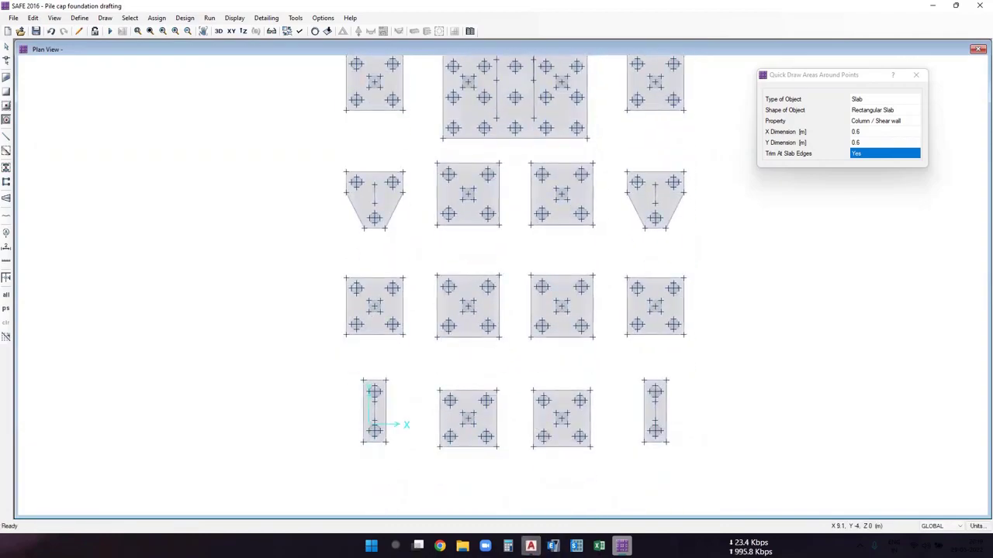
{"action": "left_click", "coordinate": [531, 546]}
{"action": "scroll", "coordinate": [505, 421], "scroll_direction": "down", "scroll_amount": 4}
{"action": "scroll", "coordinate": [504, 429], "scroll_direction": "up", "scroll_amount": 4}
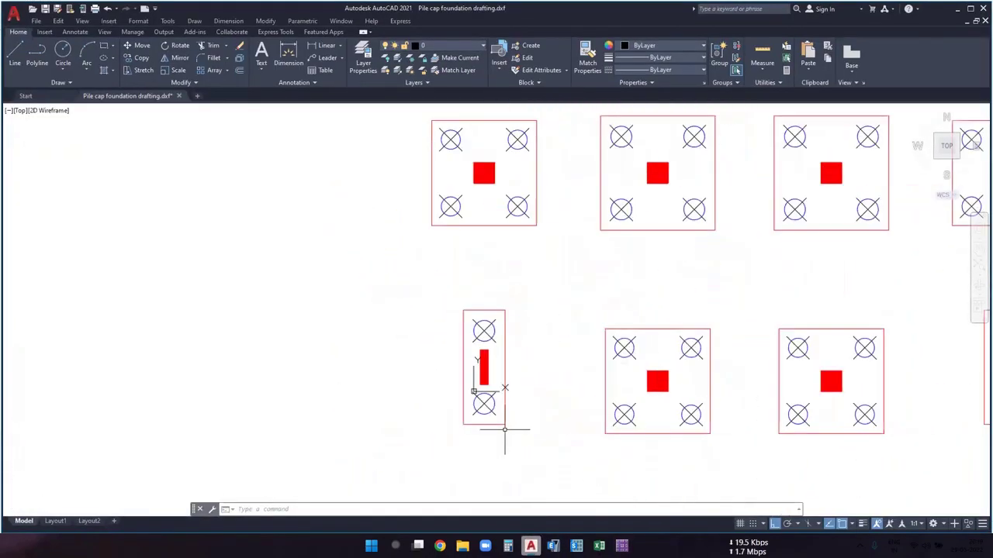
{"action": "scroll", "coordinate": [512, 415], "scroll_direction": "up", "scroll_amount": 4}
{"action": "scroll", "coordinate": [551, 328], "scroll_direction": "down", "scroll_amount": 10}
{"action": "scroll", "coordinate": [461, 271], "scroll_direction": "up", "scroll_amount": 6}
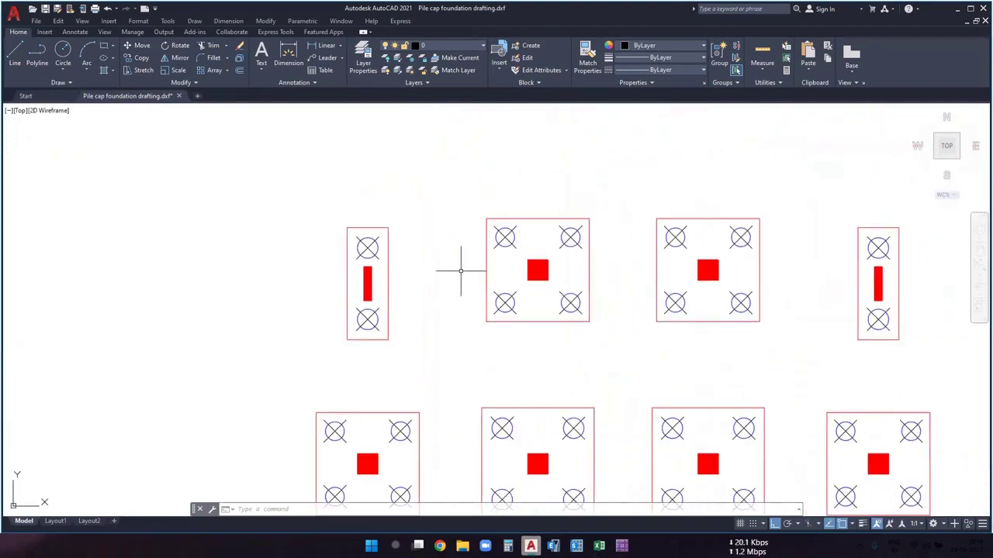
{"action": "scroll", "coordinate": [359, 285], "scroll_direction": "up", "scroll_amount": 4}
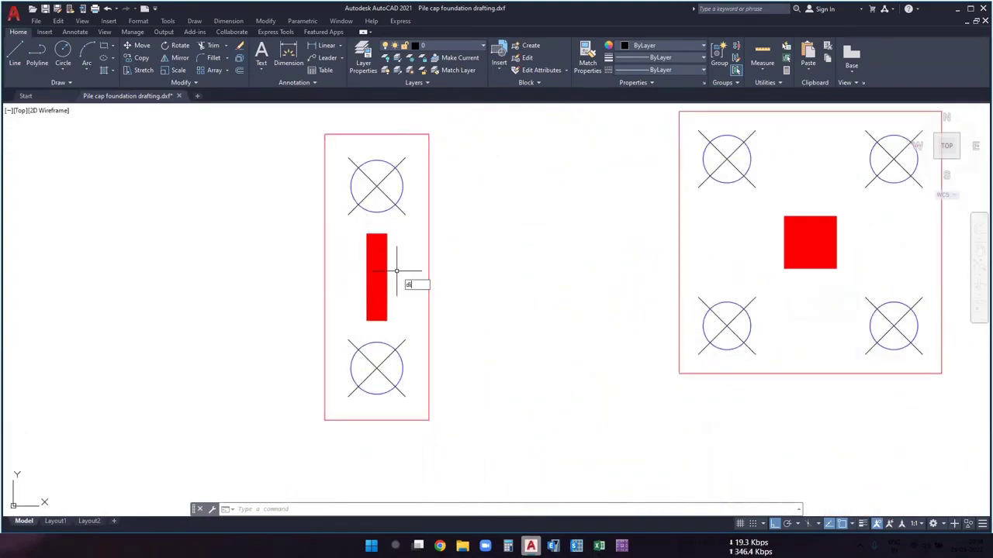
Measure the width and length of the shear wall on the upper narrow two-pile cap, and return to SAFE.
{"action": "type", "text": "di"}
{"action": "key", "text": "Return"}
{"action": "scroll", "coordinate": [363, 231], "scroll_direction": "up", "scroll_amount": 6}
{"action": "left_click", "coordinate": [361, 234]}
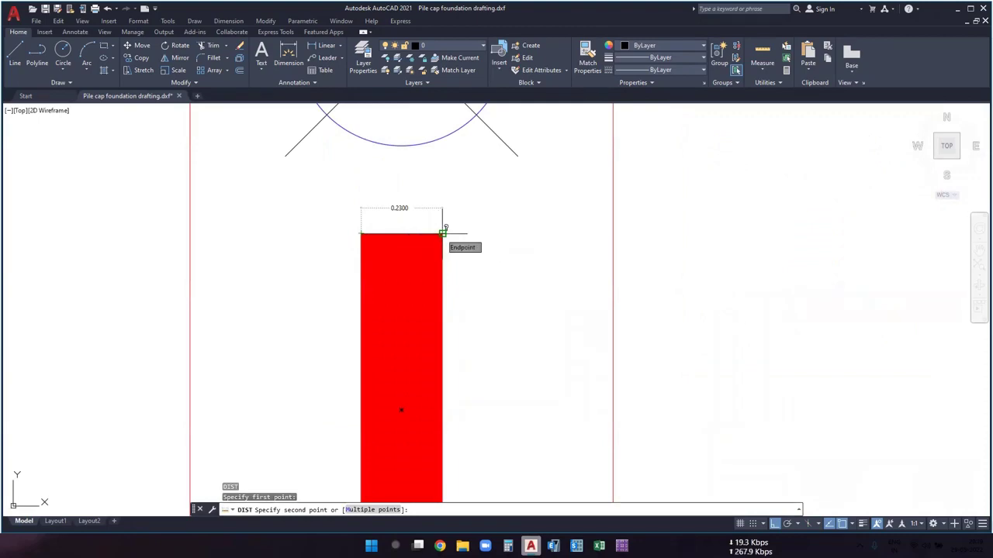
{"action": "scroll", "coordinate": [443, 231], "scroll_direction": "down", "scroll_amount": 4}
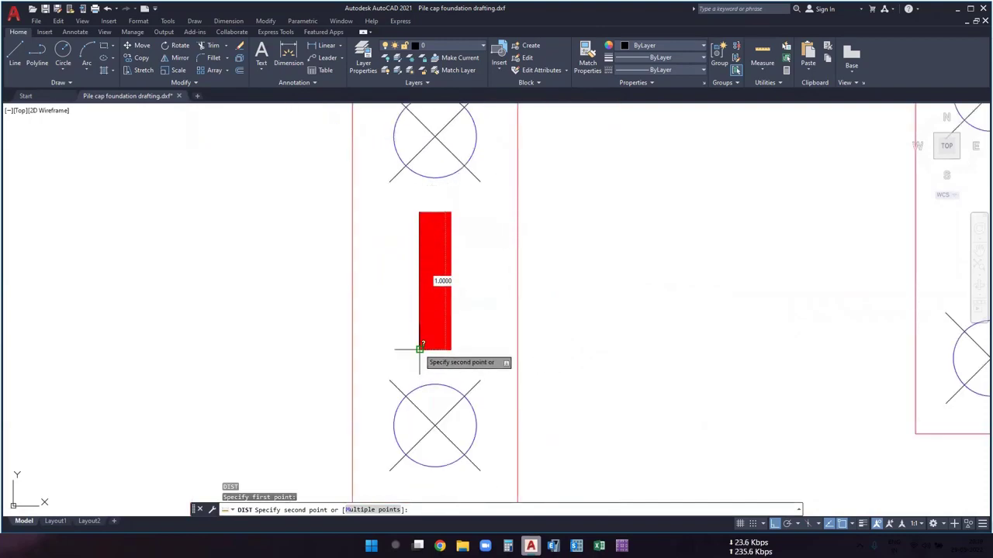
{"action": "key", "text": "Escape"}
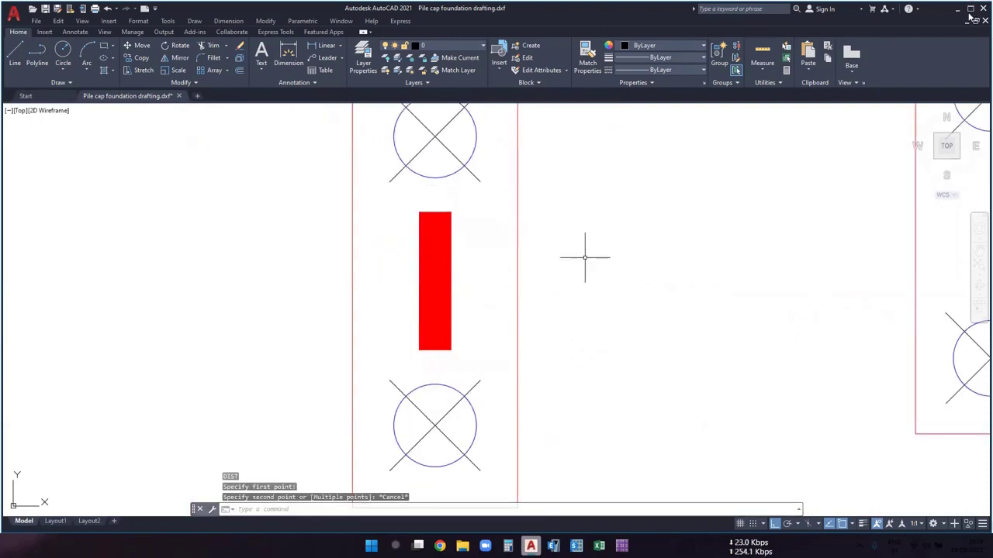
{"action": "left_click", "coordinate": [960, 8]}
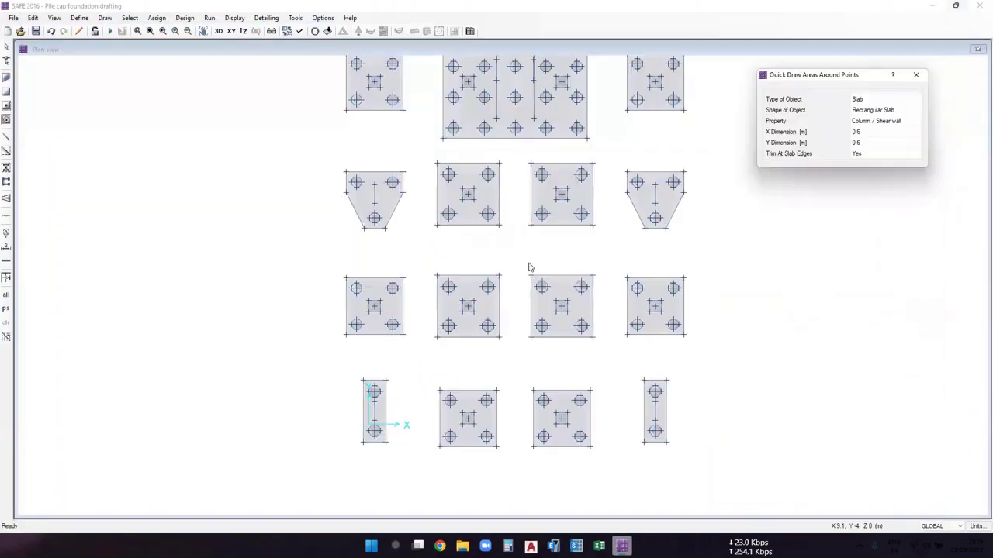
Recheck the narrow cap's shear wall in the AutoCAD drawing and return to SAFE.
{"action": "left_click", "coordinate": [873, 133]}
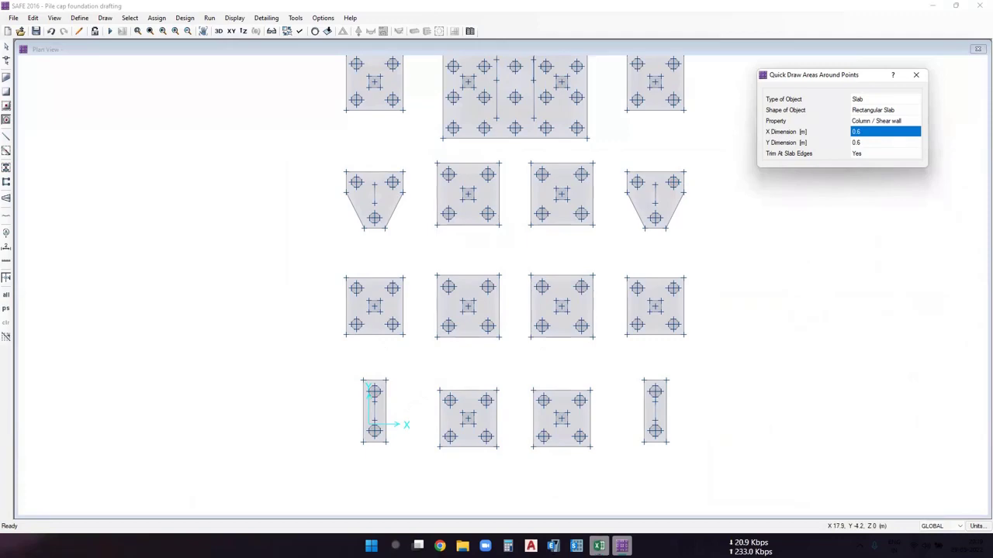
{"action": "left_click", "coordinate": [530, 546]}
{"action": "key", "text": "Escape"}
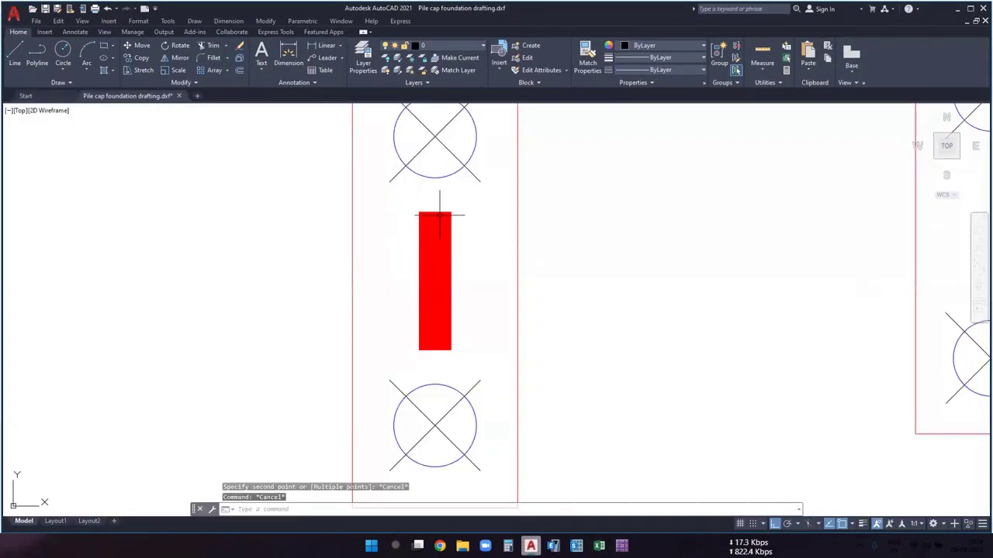
{"action": "scroll", "coordinate": [405, 215], "scroll_direction": "up", "scroll_amount": 2}
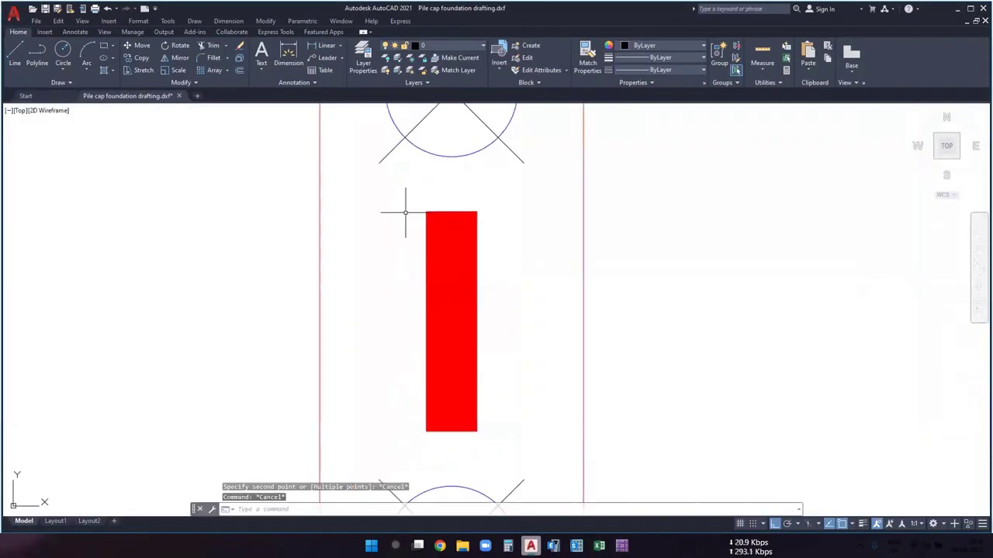
{"action": "key", "text": "Escape"}
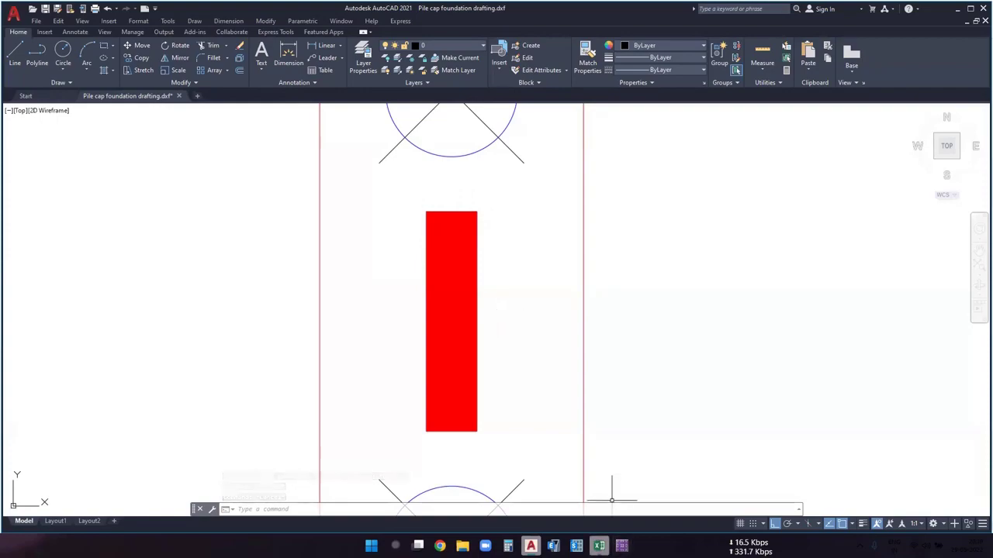
{"action": "left_click", "coordinate": [622, 546]}
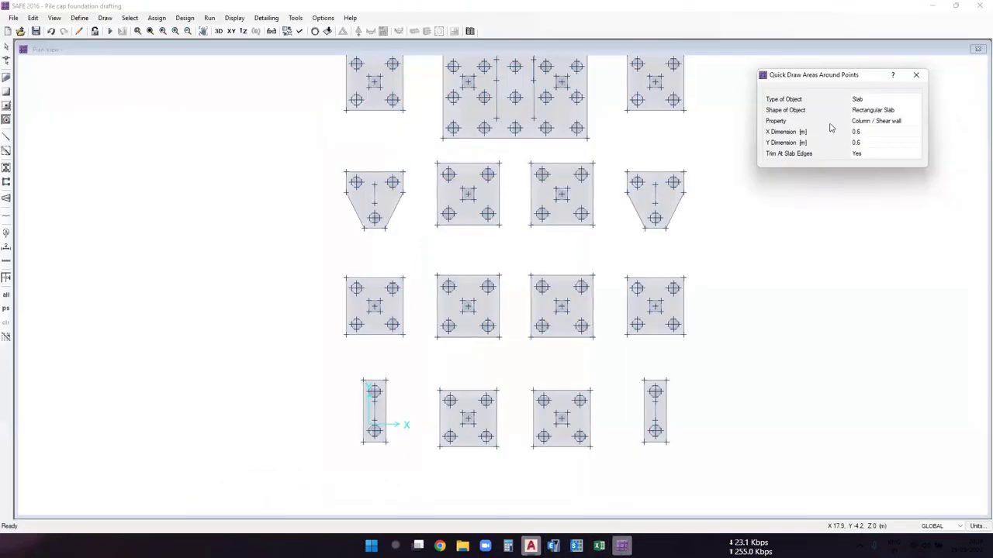
Set the slab's X dimension to 0.23 m and Y dimension to 1 m, remeasuring the wall's length in AutoCAD between the two.
{"action": "left_click", "coordinate": [875, 131]}
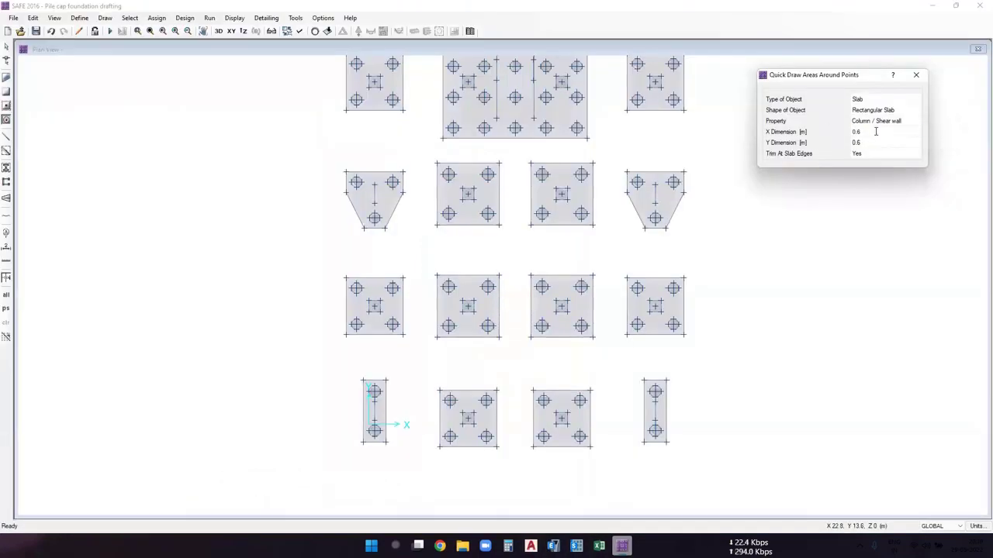
{"action": "key", "text": "alt+Tab"}
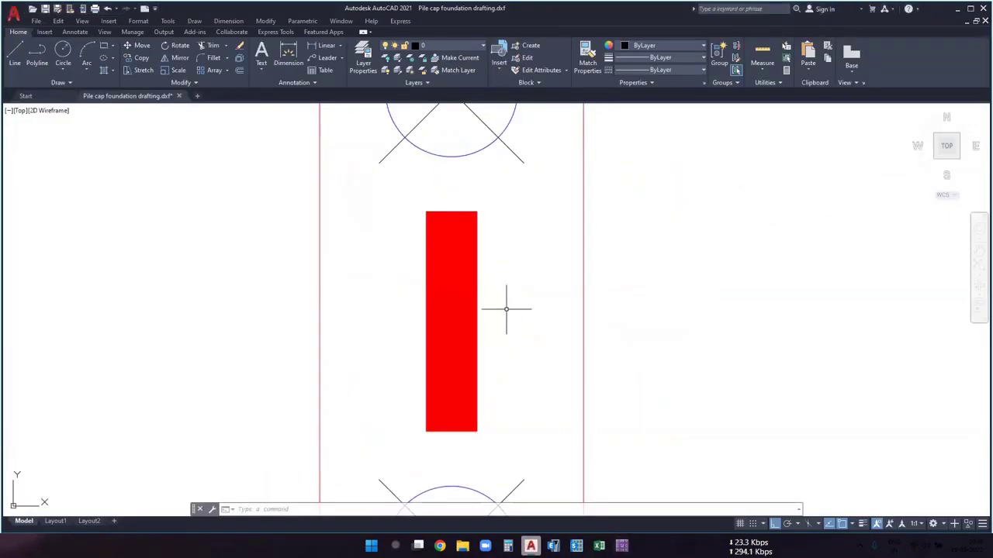
{"action": "type", "text": "di"}
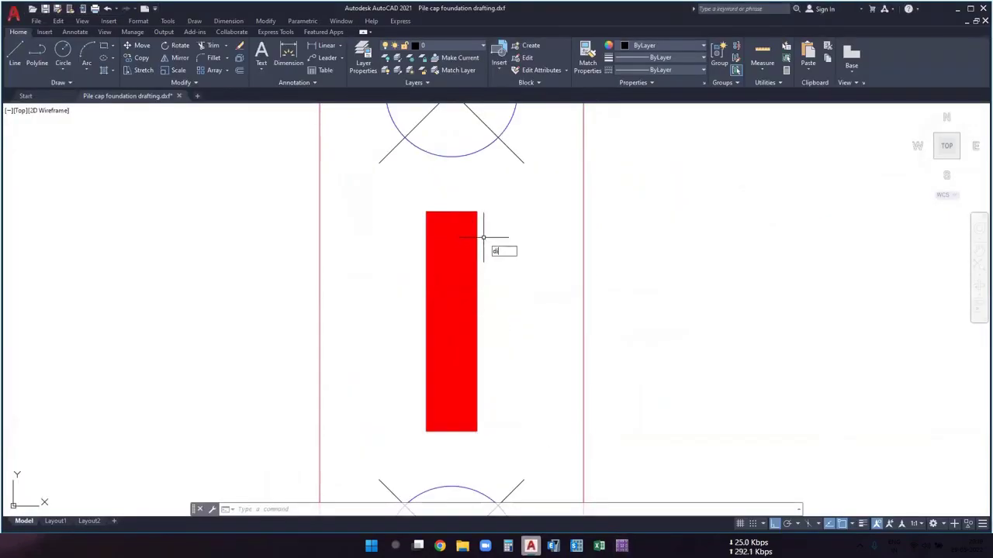
{"action": "key", "text": "Return"}
{"action": "left_click", "coordinate": [477, 211]}
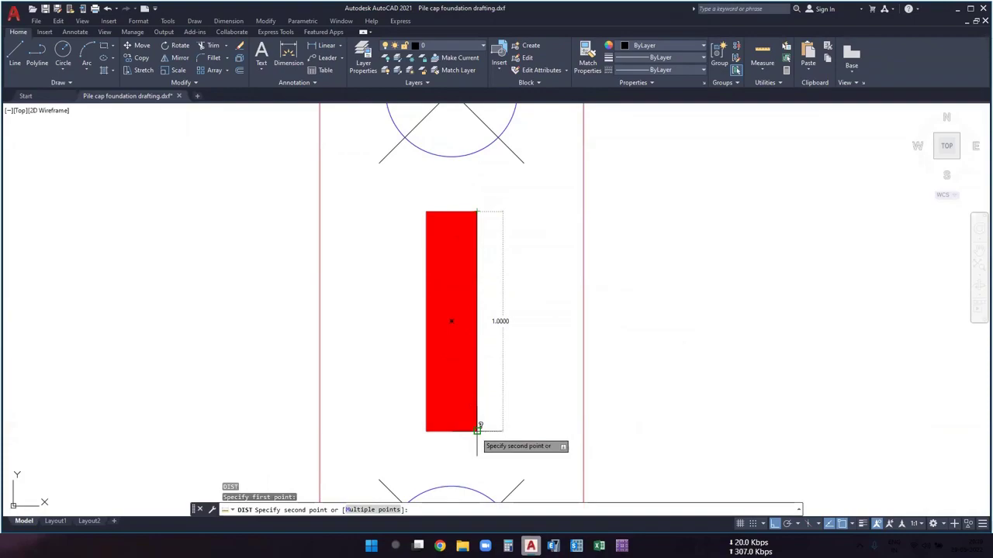
{"action": "left_click", "coordinate": [477, 431]}
{"action": "key", "text": "alt+Tab"}
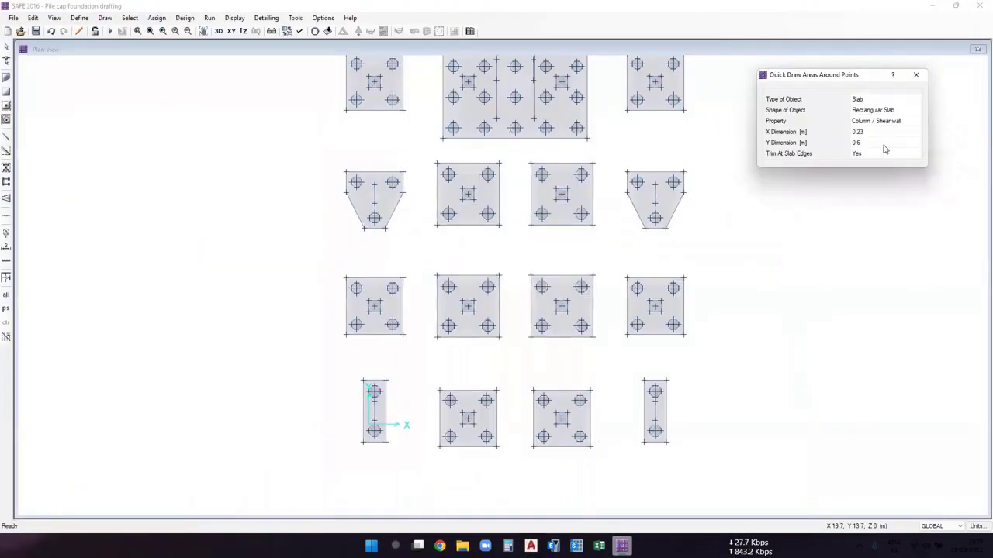
{"action": "left_click", "coordinate": [872, 144]}
{"action": "left_click", "coordinate": [866, 141]}
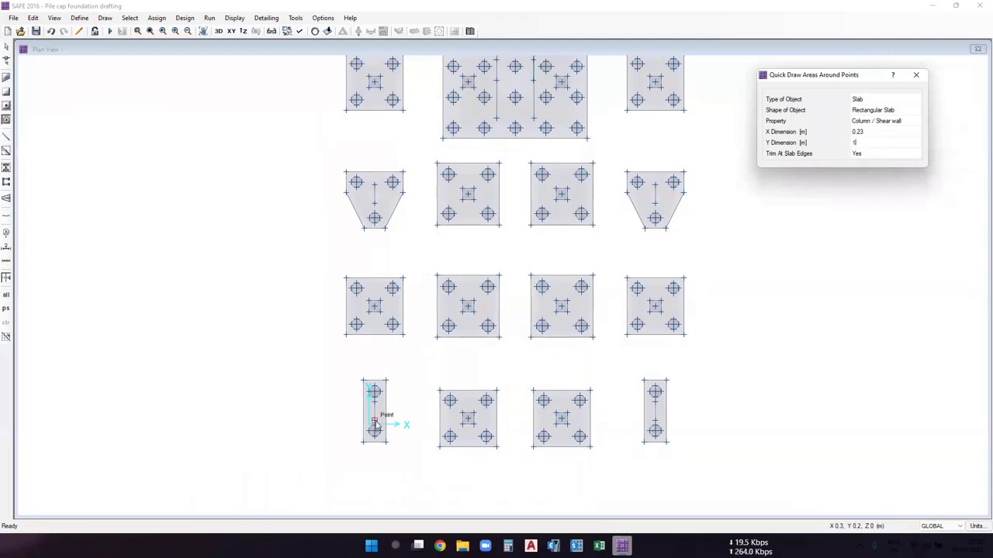
Place 0.23 by 1 m wall slabs at the midpoints of the wall lines in both narrow two-pile caps of the bottom row.
{"action": "scroll", "coordinate": [374, 419], "scroll_direction": "up", "scroll_amount": 1}
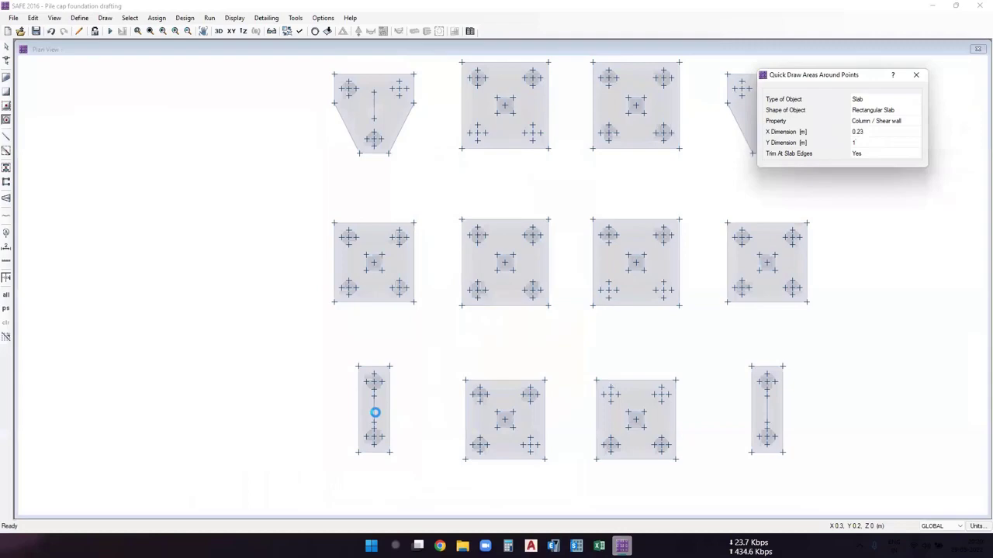
{"action": "scroll", "coordinate": [375, 412], "scroll_direction": "up", "scroll_amount": 2}
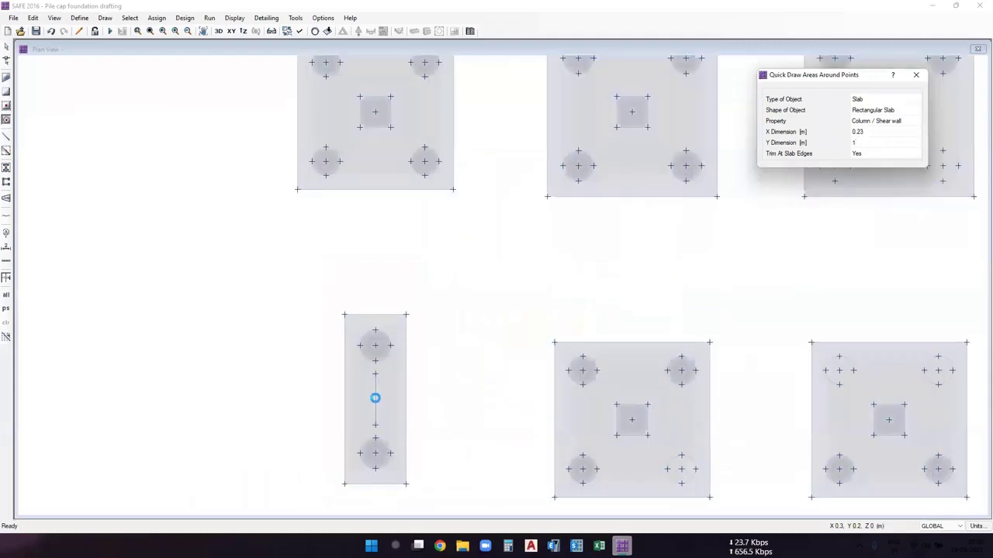
{"action": "left_click", "coordinate": [376, 403]}
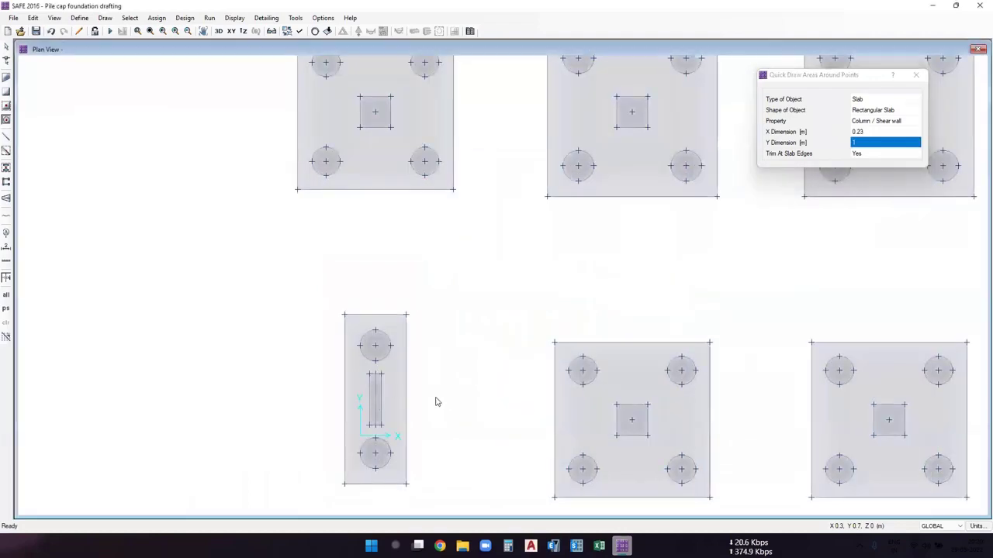
{"action": "middle_click_drag", "start_coordinate": [831, 419], "coordinate": [303, 353]}
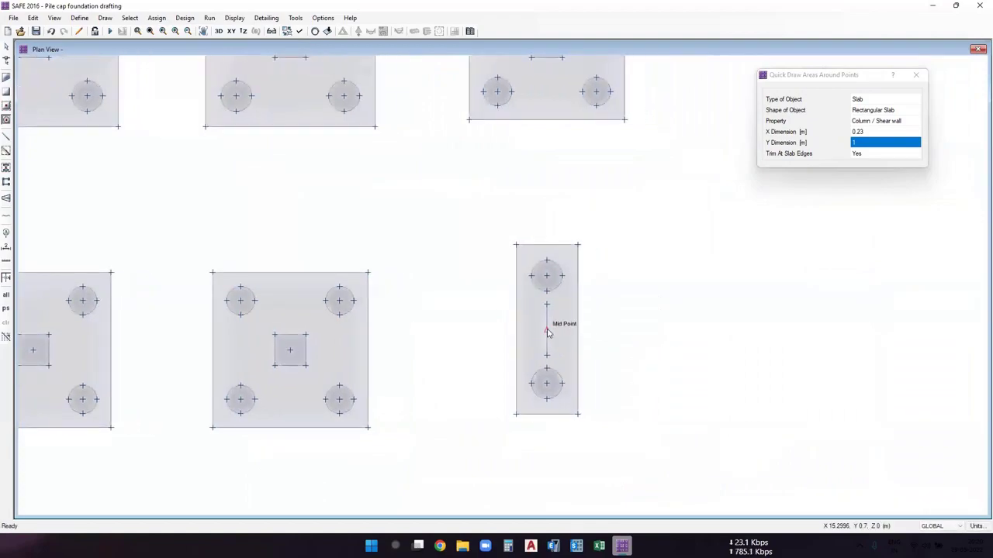
{"action": "left_click", "coordinate": [547, 330]}
{"action": "scroll", "coordinate": [551, 332], "scroll_direction": "down", "scroll_amount": 1}
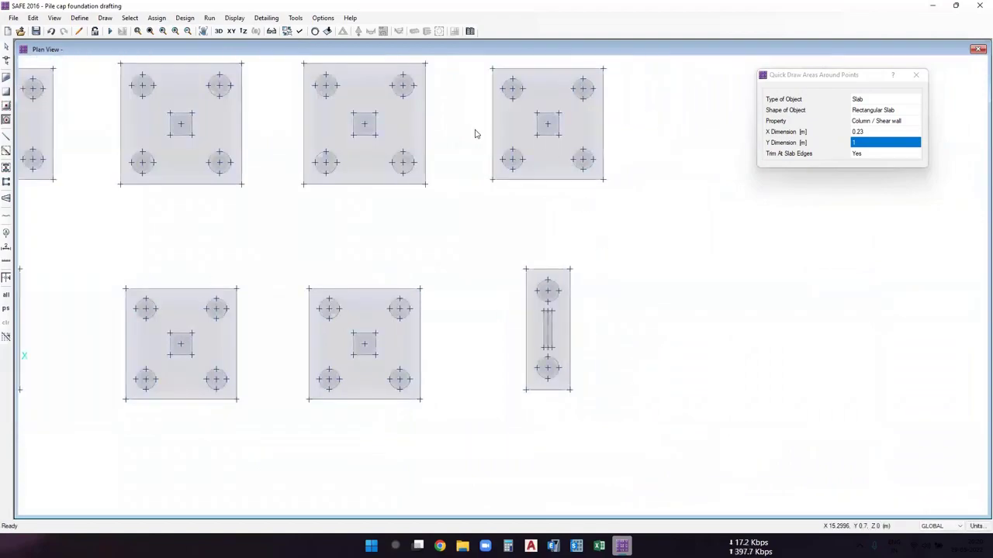
Place 0.23 by 1 m wall slabs at the midpoints of the wall lines in all four tapered three-pile caps.
{"action": "scroll", "coordinate": [474, 133], "scroll_direction": "down", "scroll_amount": 1}
{"action": "middle_click_drag", "start_coordinate": [545, 170], "coordinate": [574, 408]}
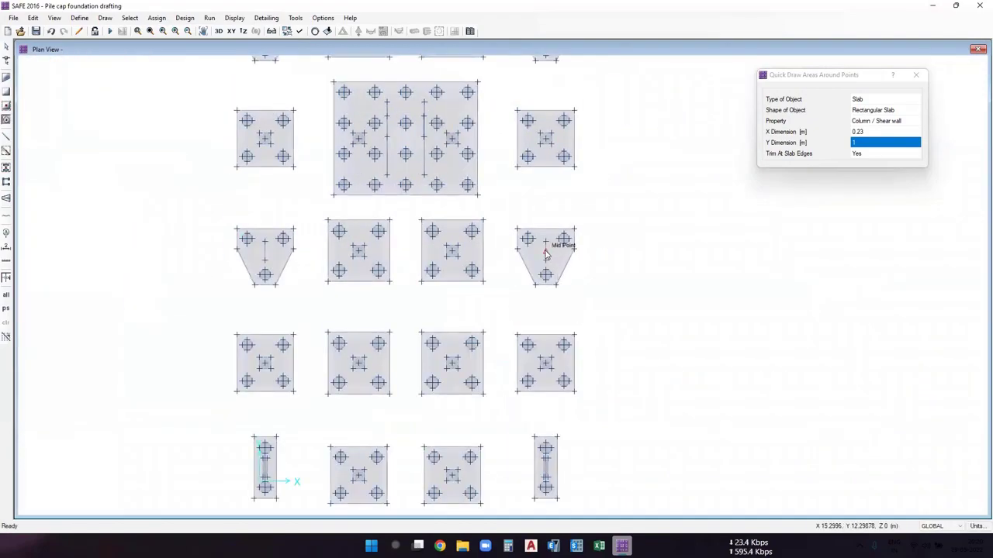
{"action": "scroll", "coordinate": [546, 256], "scroll_direction": "up", "scroll_amount": 2}
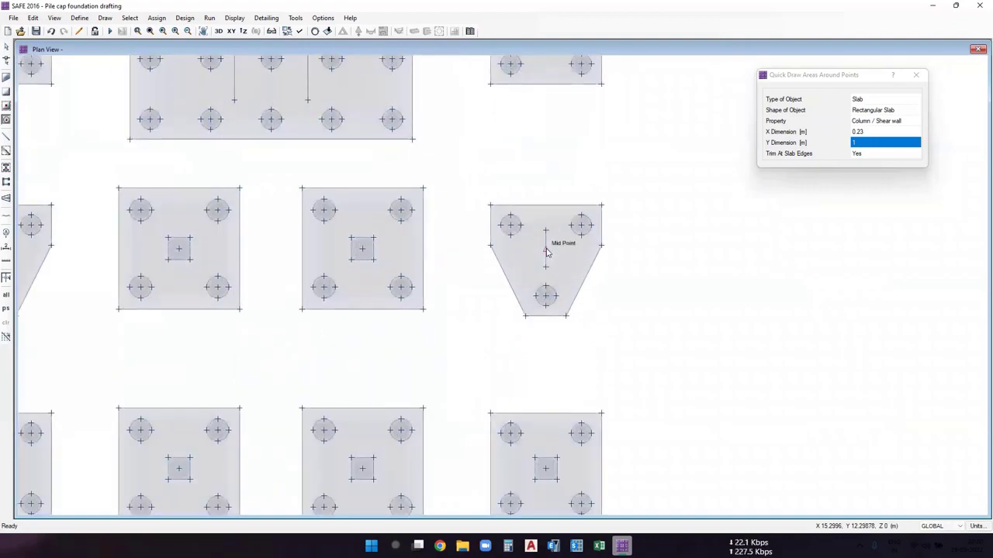
{"action": "left_click", "coordinate": [547, 252]}
{"action": "middle_click_drag", "start_coordinate": [9, 250], "coordinate": [423, 279]}
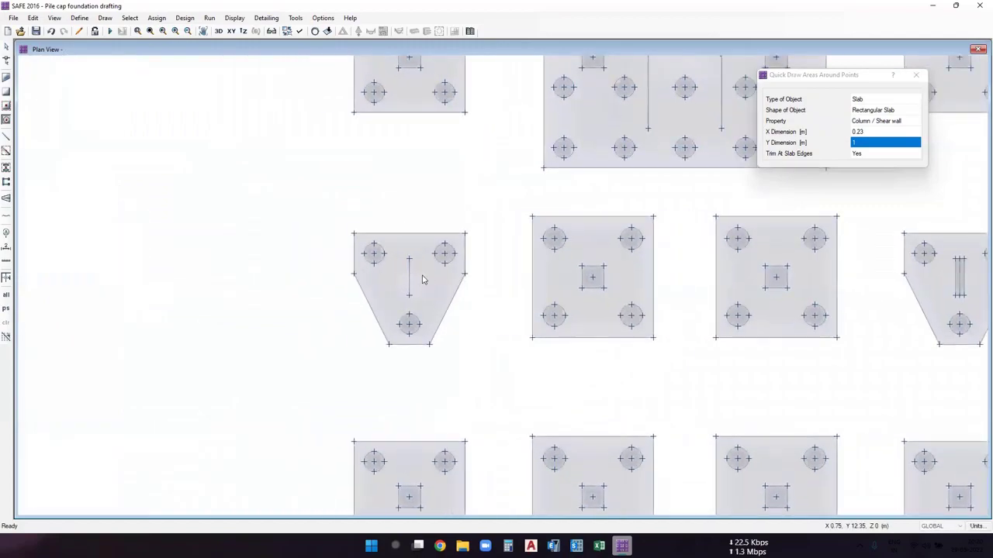
{"action": "left_click", "coordinate": [411, 279]}
{"action": "middle_click_drag", "start_coordinate": [477, 428], "coordinate": [468, 231]}
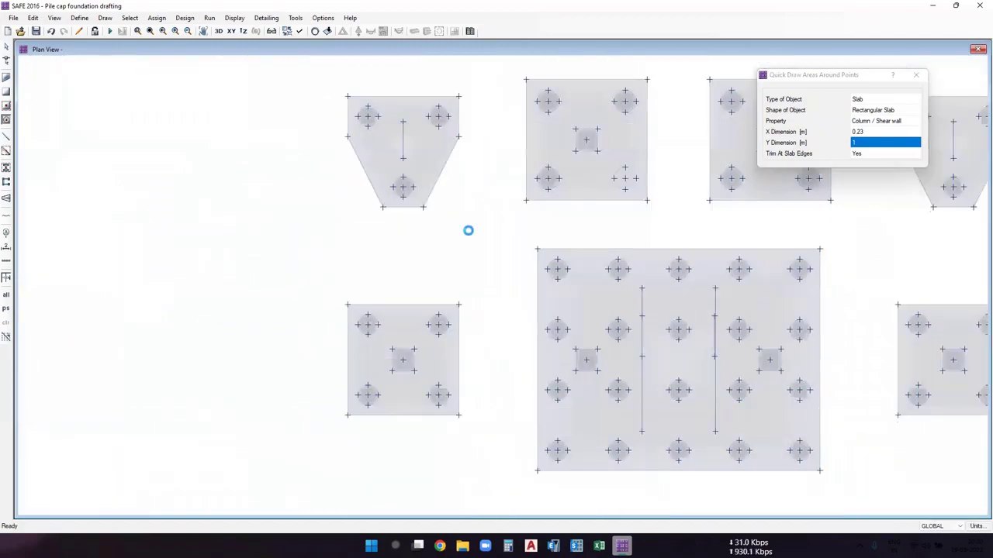
{"action": "left_click", "coordinate": [401, 151]}
{"action": "middle_click_drag", "start_coordinate": [647, 213], "coordinate": [327, 291]}
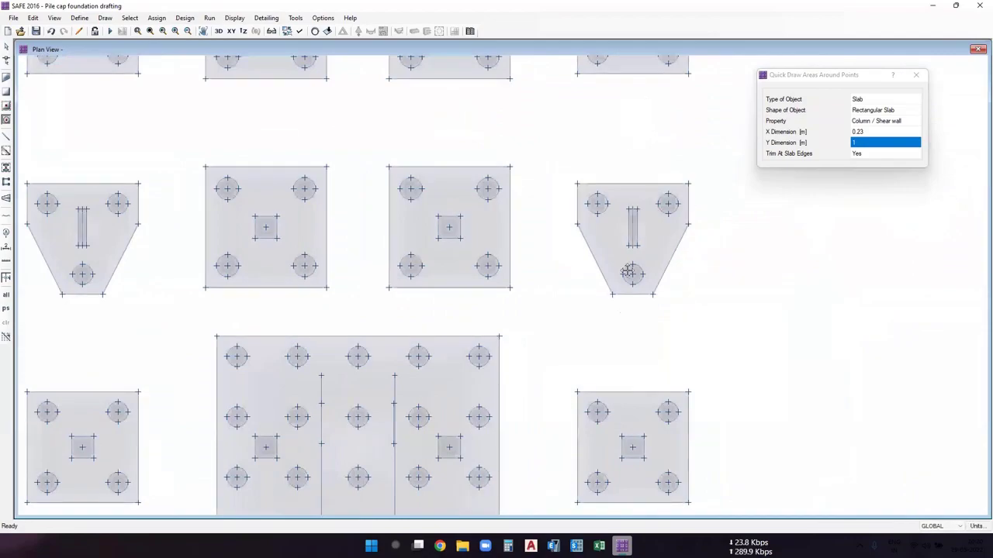
Place 0.23 by 1 m wall slabs at the midpoints of the wall lines in both narrow two-pile caps of the top row.
{"action": "scroll", "coordinate": [702, 204], "scroll_direction": "up", "scroll_amount": 3}
{"action": "left_click", "coordinate": [634, 130]}
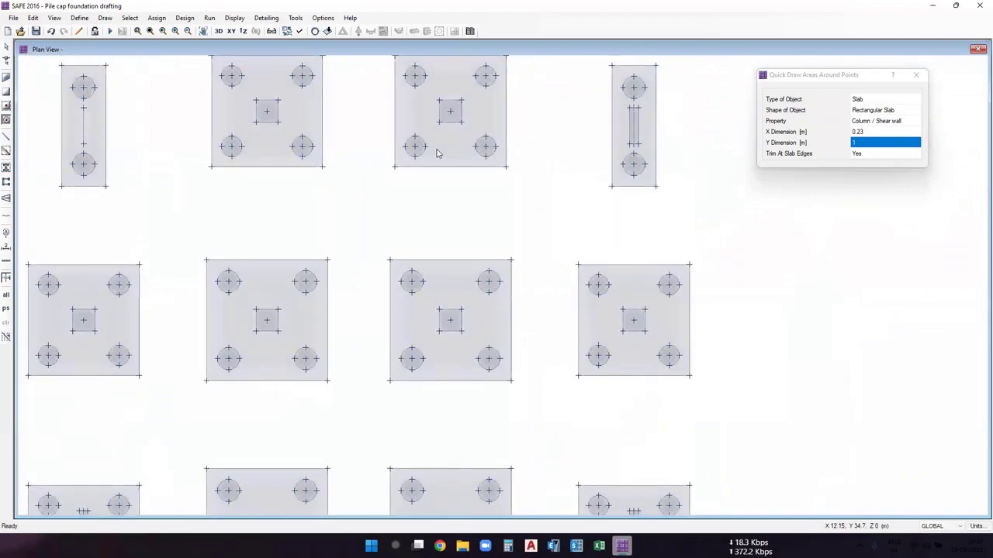
{"action": "middle_click_drag", "start_coordinate": [85, 128], "coordinate": [351, 177]}
{"action": "left_click", "coordinate": [350, 177]}
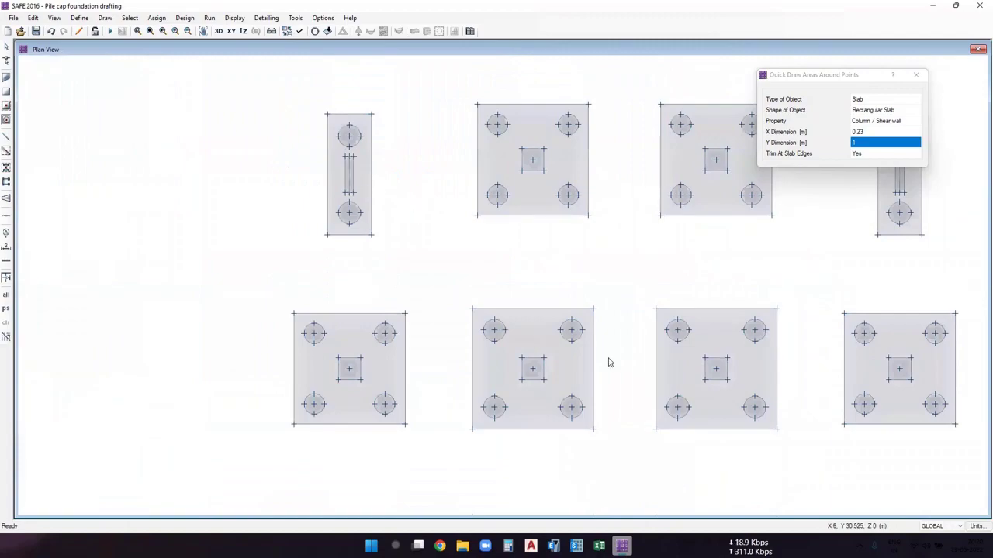
In the AutoCAD drawing, measure the length of the left long shear wall on the large central pile cap, and return to SAFE.
{"action": "scroll", "coordinate": [636, 337], "scroll_direction": "down", "scroll_amount": 2}
{"action": "middle_click_drag", "start_coordinate": [655, 225], "coordinate": [586, 55]}
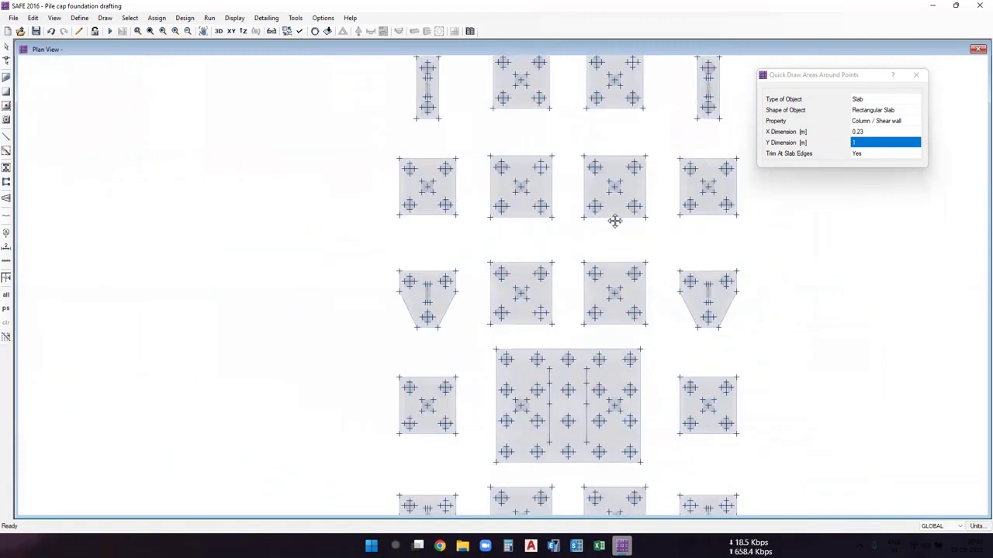
{"action": "scroll", "coordinate": [512, 330], "scroll_direction": "up", "scroll_amount": 1}
{"action": "scroll", "coordinate": [517, 316], "scroll_direction": "up", "scroll_amount": 2}
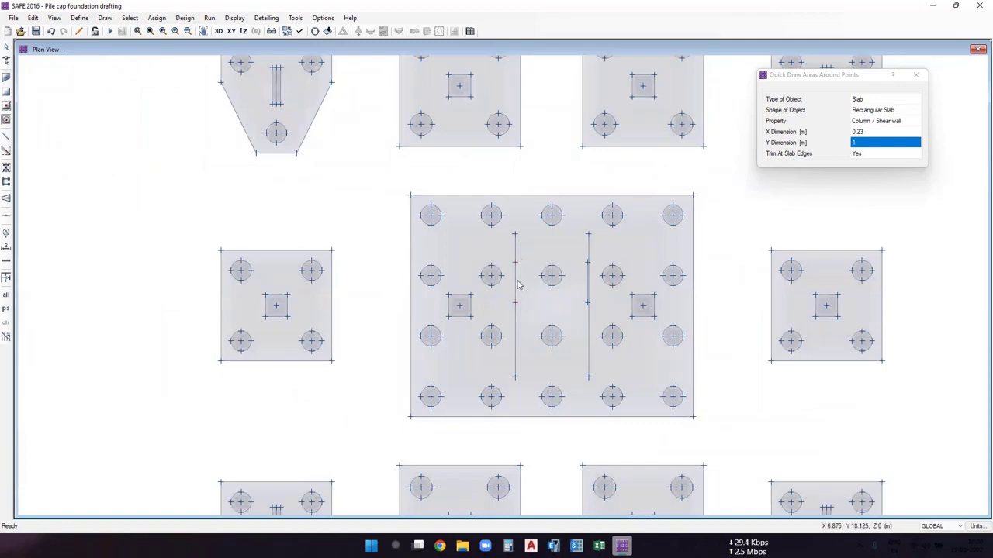
{"action": "left_click", "coordinate": [516, 282]}
{"action": "left_click", "coordinate": [579, 293]}
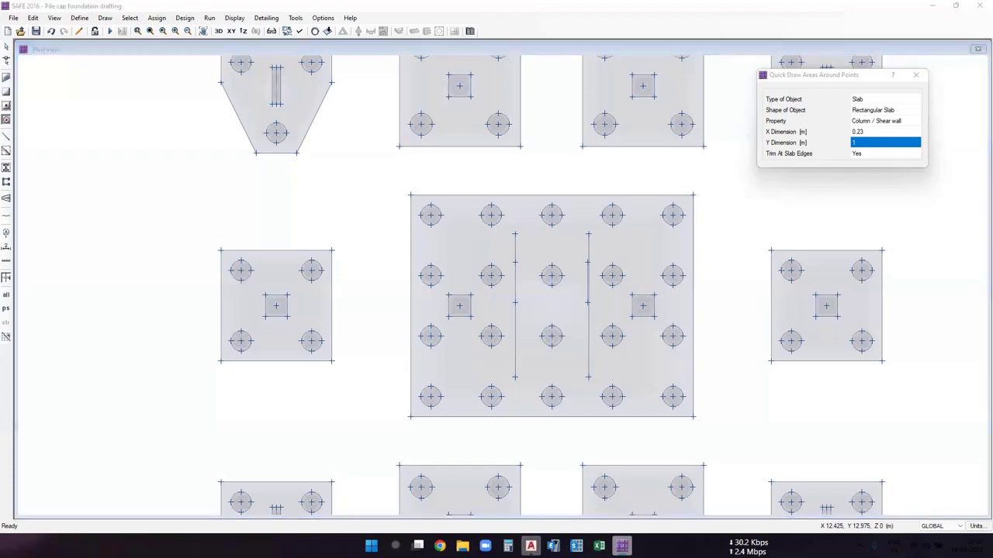
{"action": "left_click", "coordinate": [530, 546]}
{"action": "scroll", "coordinate": [760, 338], "scroll_direction": "down", "scroll_amount": 2}
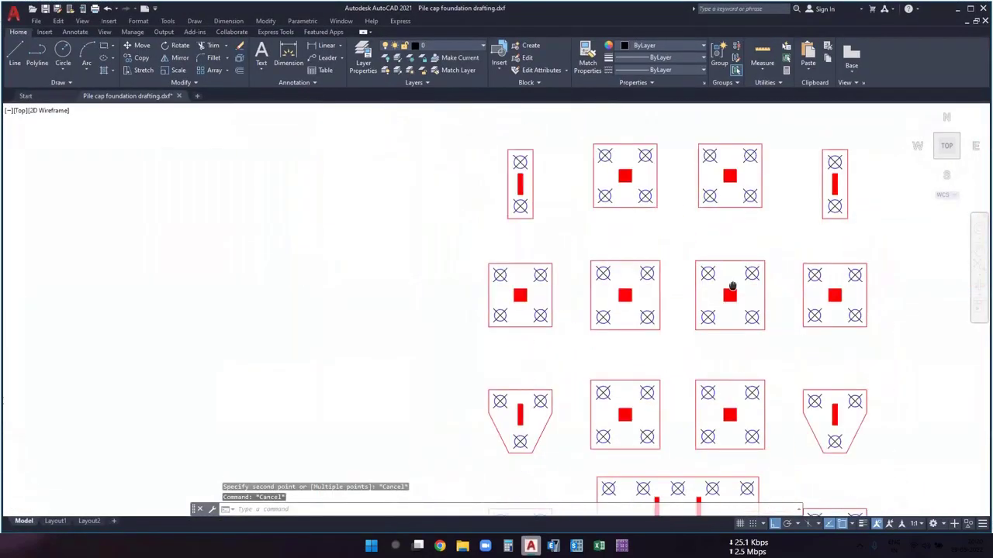
{"action": "scroll", "coordinate": [610, 448], "scroll_direction": "up", "scroll_amount": 6}
{"action": "key", "text": "Escape"}
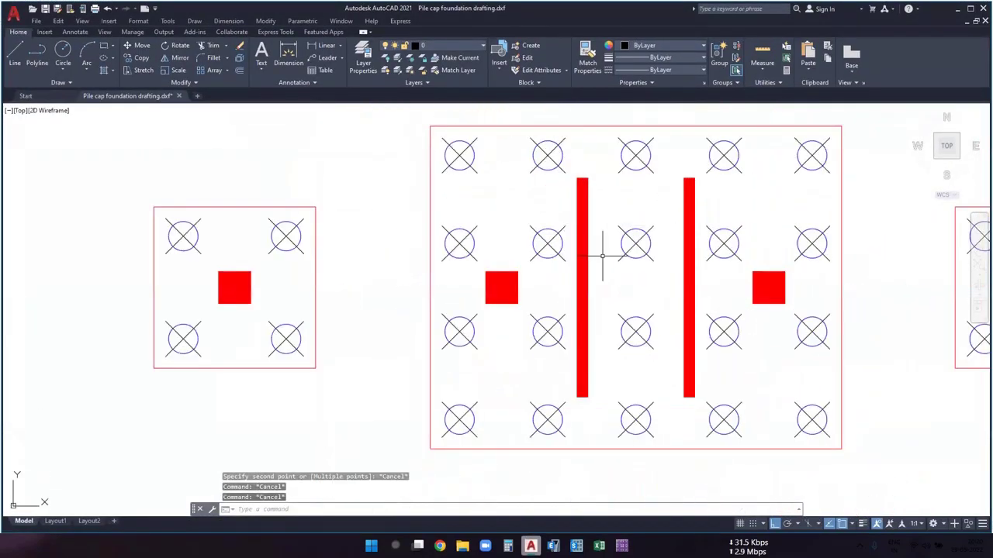
{"action": "key", "text": "Return"}
{"action": "left_click", "coordinate": [582, 179]}
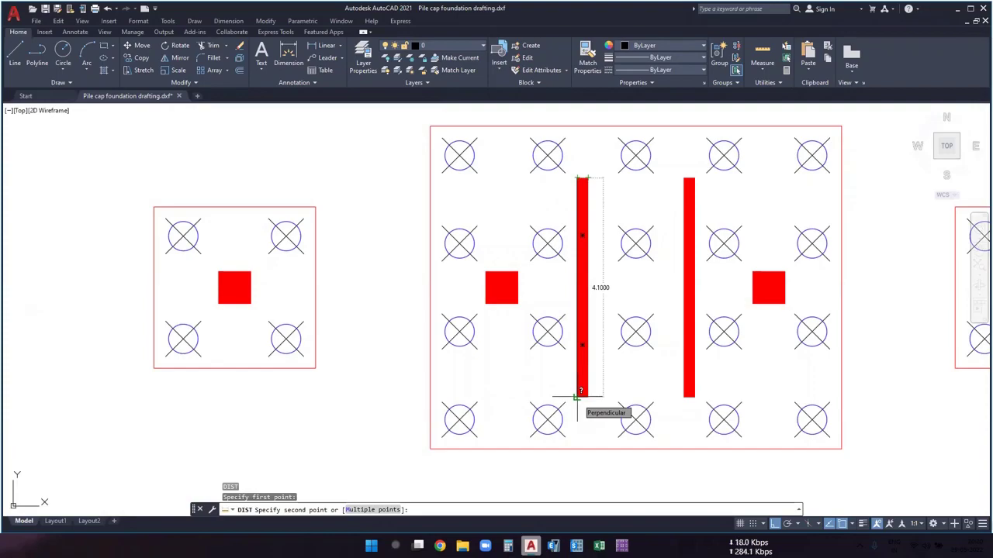
{"action": "left_click", "coordinate": [961, 10]}
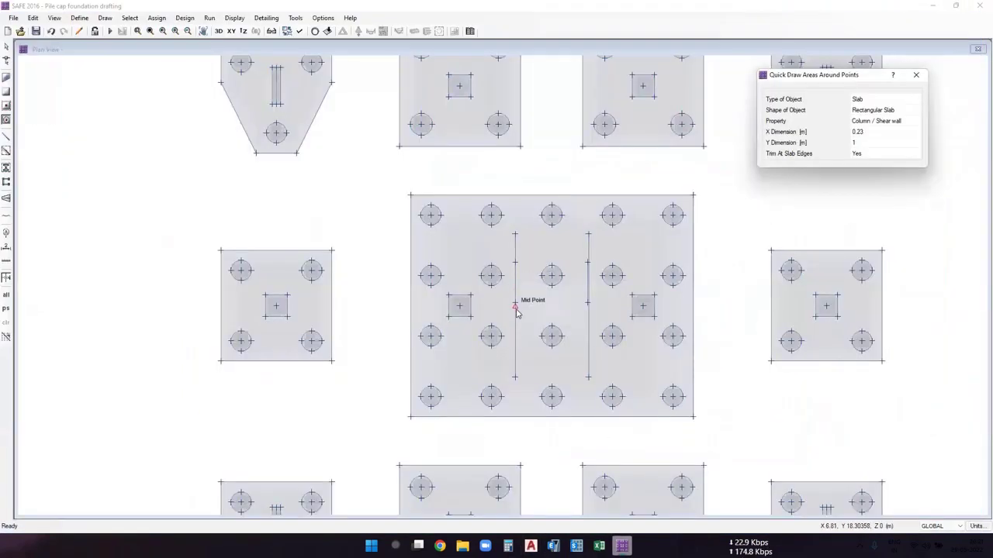
Set the slab's X dimension to 0.2 m and Y dimension to 4.1 m, rechecking the wall in the AutoCAD drawing.
{"action": "left_click", "coordinate": [874, 133]}
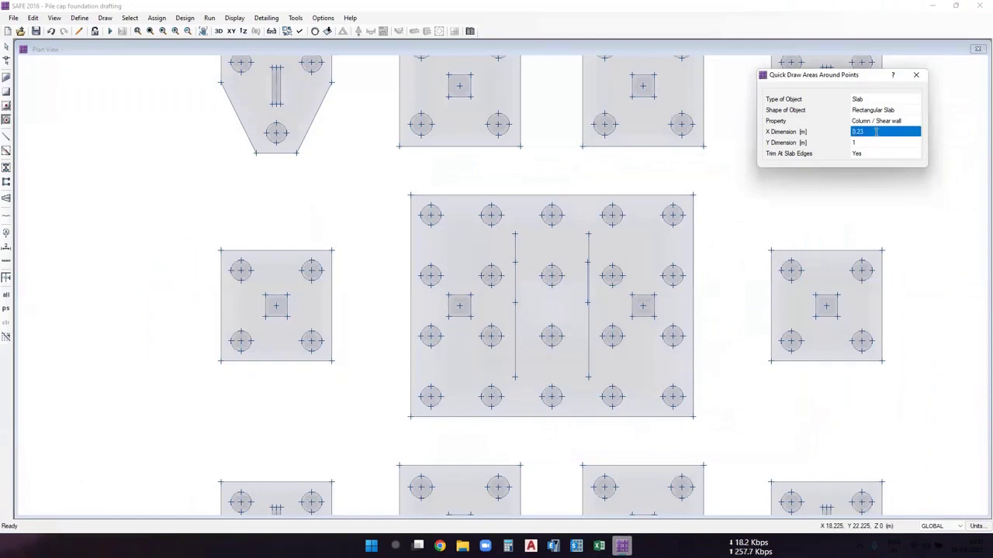
{"action": "left_click", "coordinate": [876, 132]}
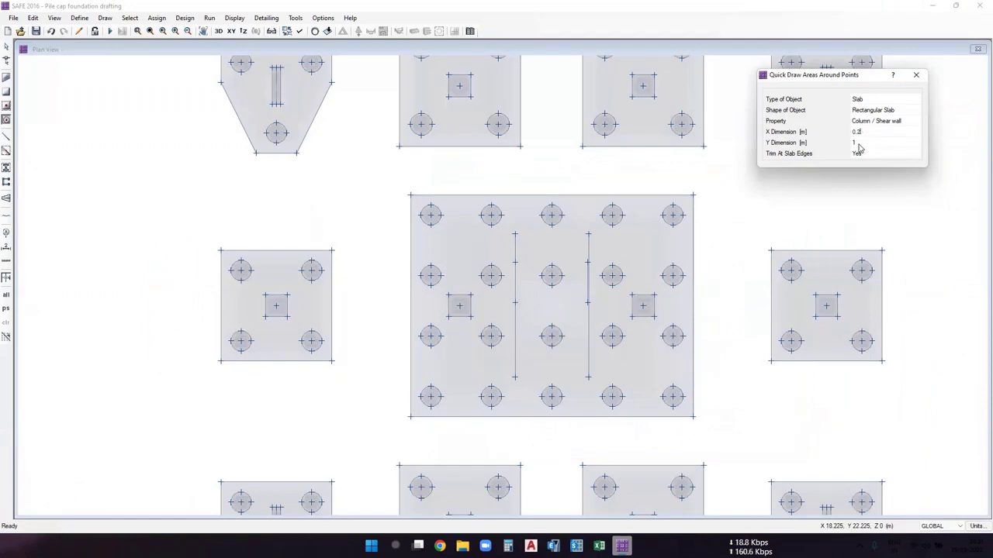
{"action": "left_click", "coordinate": [866, 143]}
{"action": "left_click", "coordinate": [530, 546]}
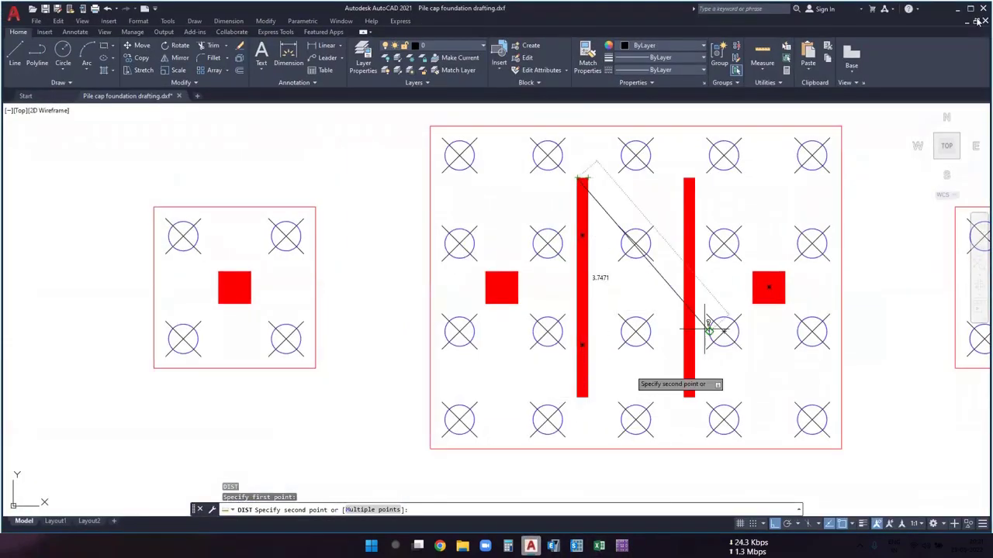
{"action": "left_click", "coordinate": [958, 10]}
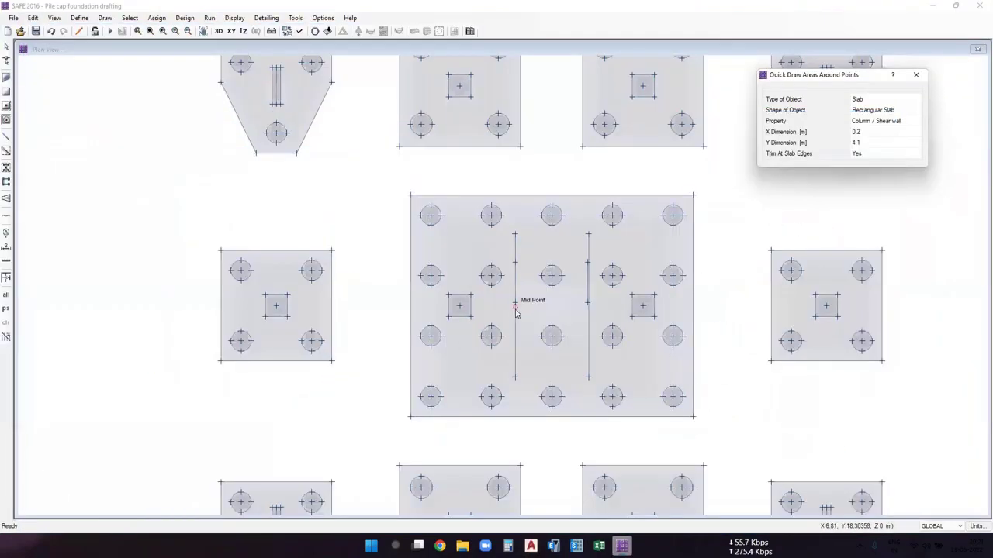
Place 0.2 by 4.1 m wall slabs at the midpoints of both long wall lines in the large central pile cap.
{"action": "left_click", "coordinate": [516, 309]}
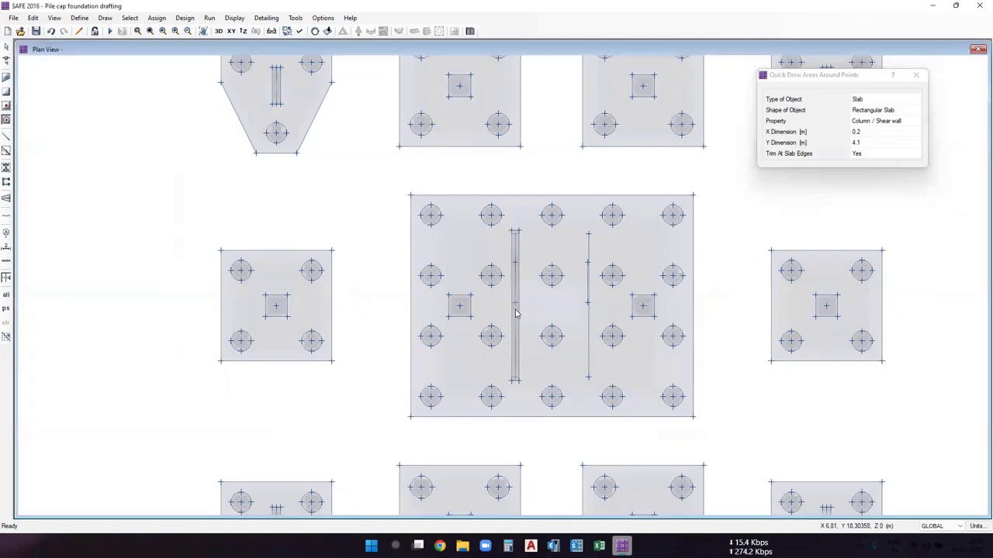
{"action": "left_click", "coordinate": [589, 309]}
{"action": "key", "text": "Escape"}
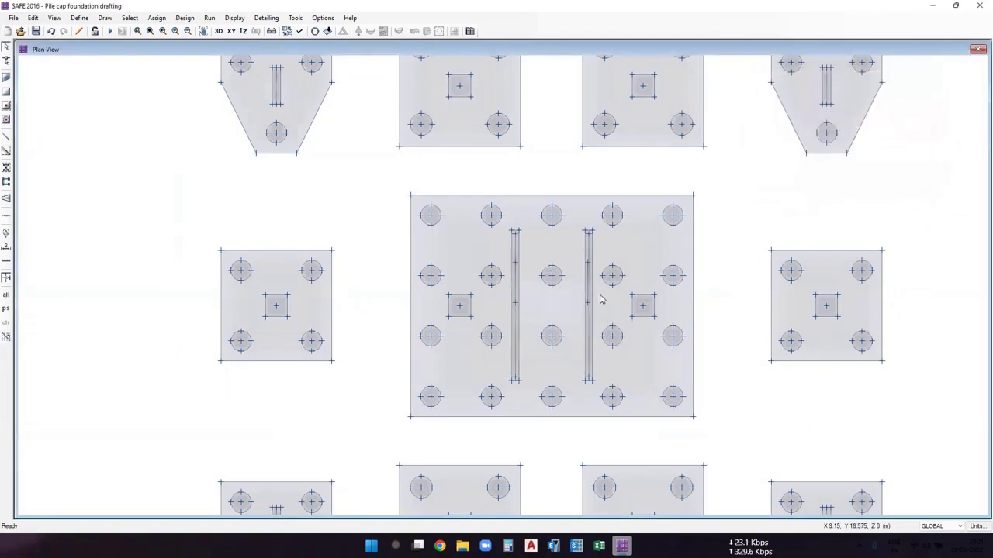
Look over the pile caps and inspect the object information of the line on the upper edge of the second row's left cap.
{"action": "scroll", "coordinate": [518, 284], "scroll_direction": "down", "scroll_amount": 5}
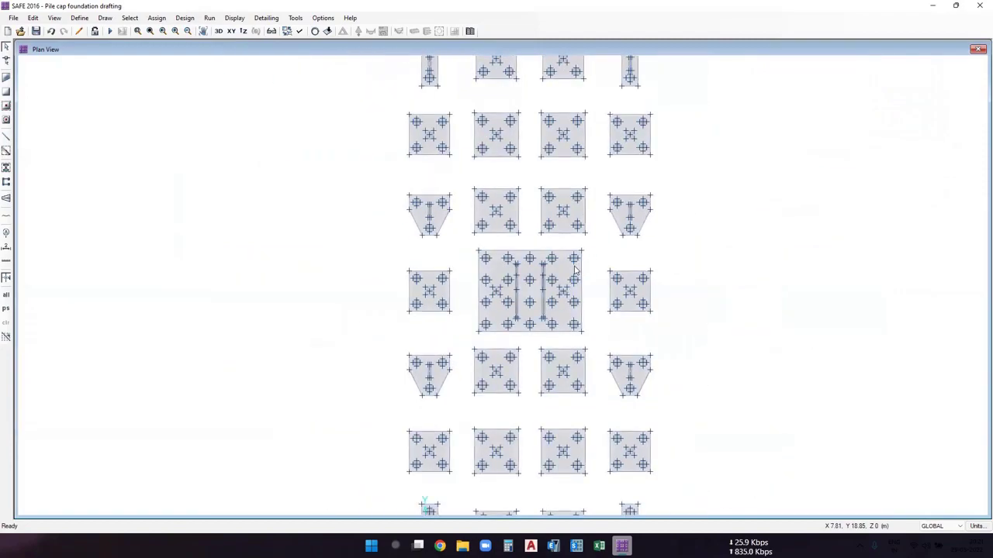
{"action": "middle_click_drag", "start_coordinate": [520, 204], "coordinate": [536, 311]}
{"action": "middle_click_drag", "start_coordinate": [550, 379], "coordinate": [520, 231]}
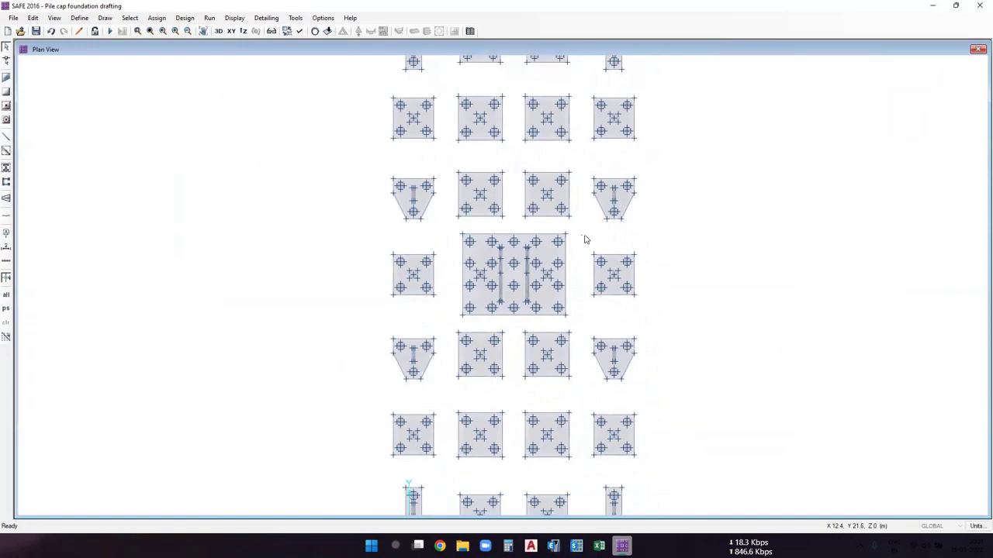
{"action": "middle_click_drag", "start_coordinate": [475, 256], "coordinate": [495, 304]}
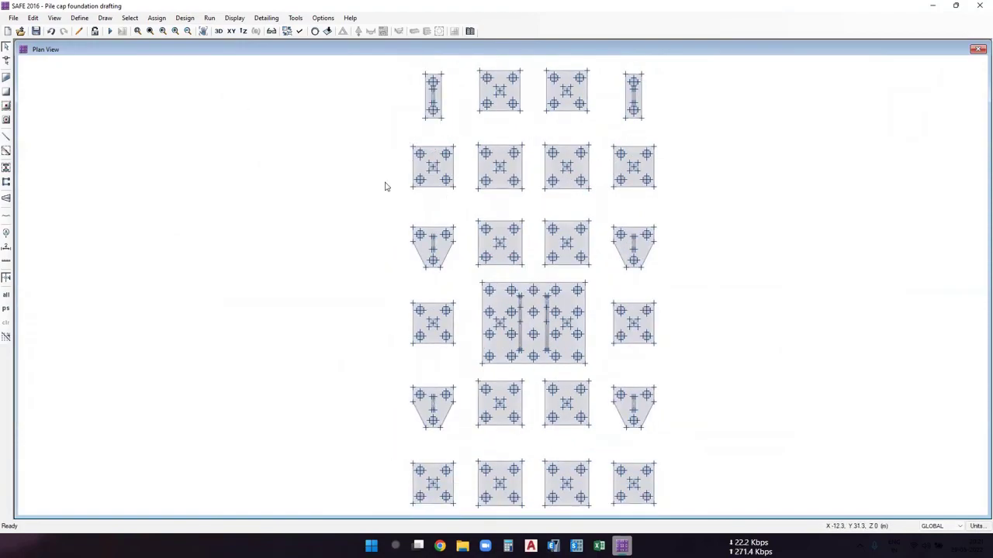
{"action": "right_click", "coordinate": [432, 151]}
{"action": "key", "text": "Escape"}
{"action": "scroll", "coordinate": [448, 151], "scroll_direction": "up", "scroll_amount": 1}
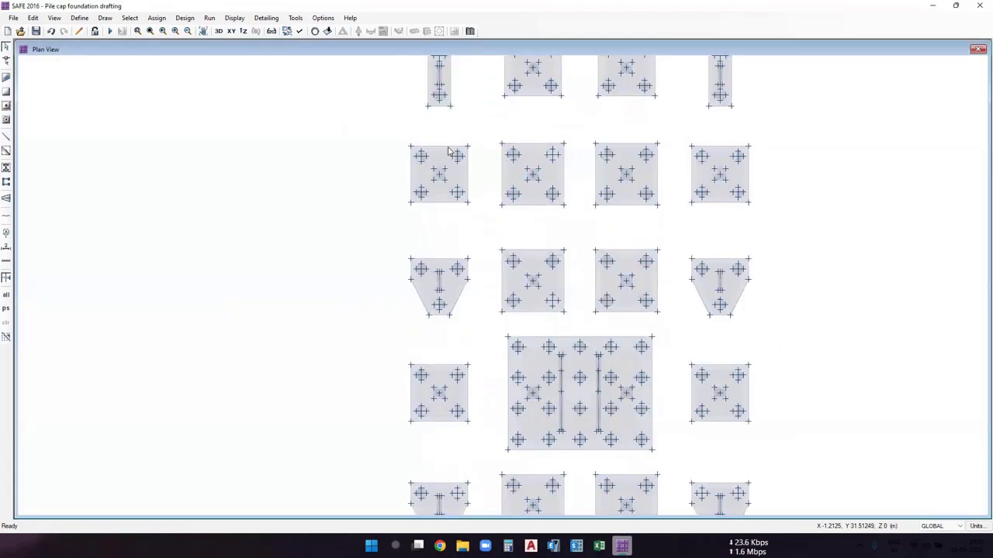
{"action": "scroll", "coordinate": [448, 152], "scroll_direction": "up", "scroll_amount": 1}
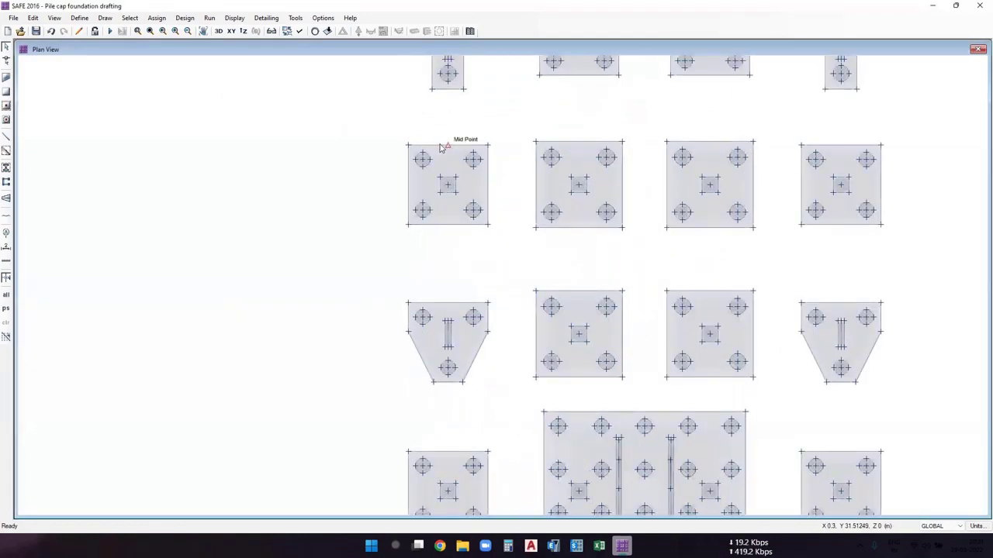
{"action": "right_click", "coordinate": [440, 146]}
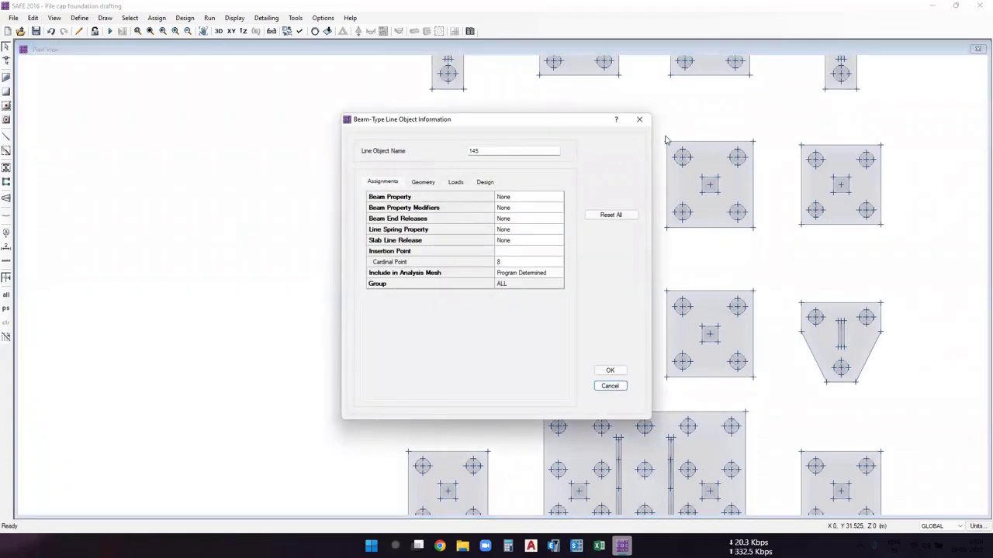
{"action": "key", "text": "Escape"}
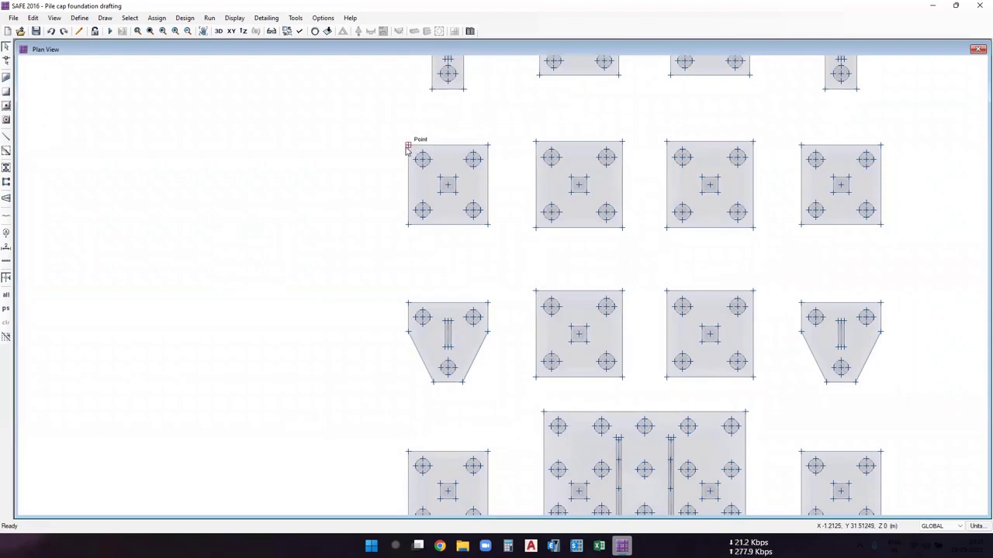
Select all line objects whose beam property is None and delete them from the plan.
{"action": "left_click", "coordinate": [130, 18]}
{"action": "mouse_move", "coordinate": [150, 32]}
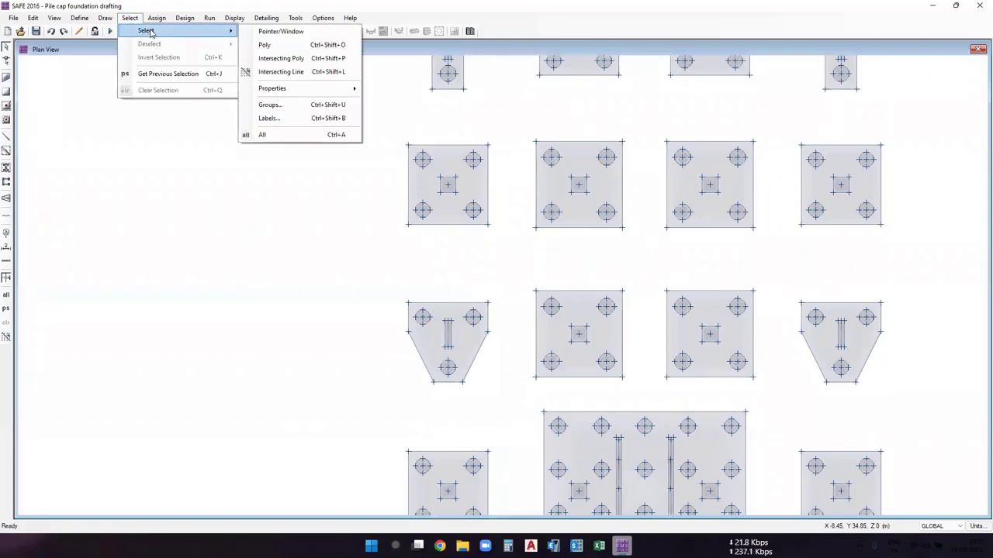
{"action": "mouse_move", "coordinate": [310, 90]}
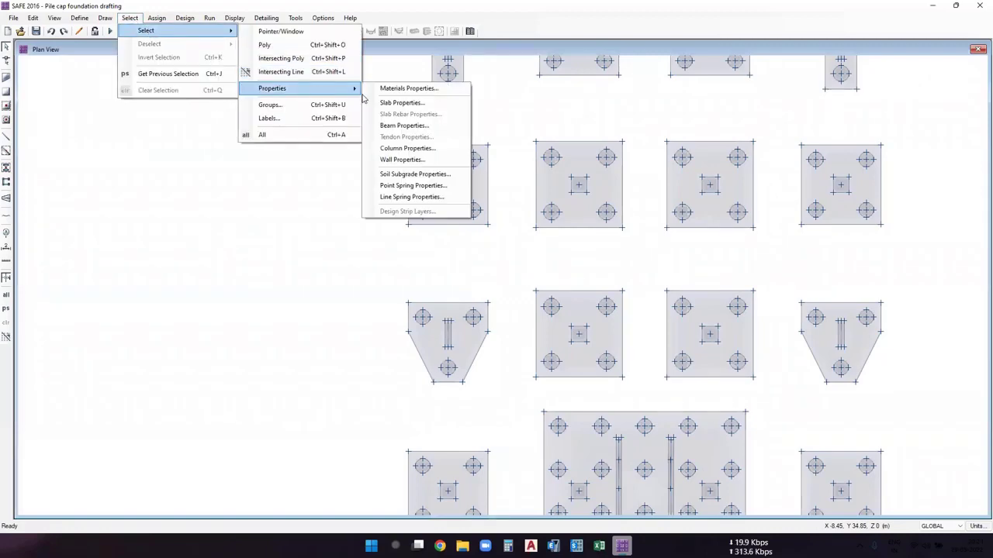
{"action": "left_click", "coordinate": [402, 125]}
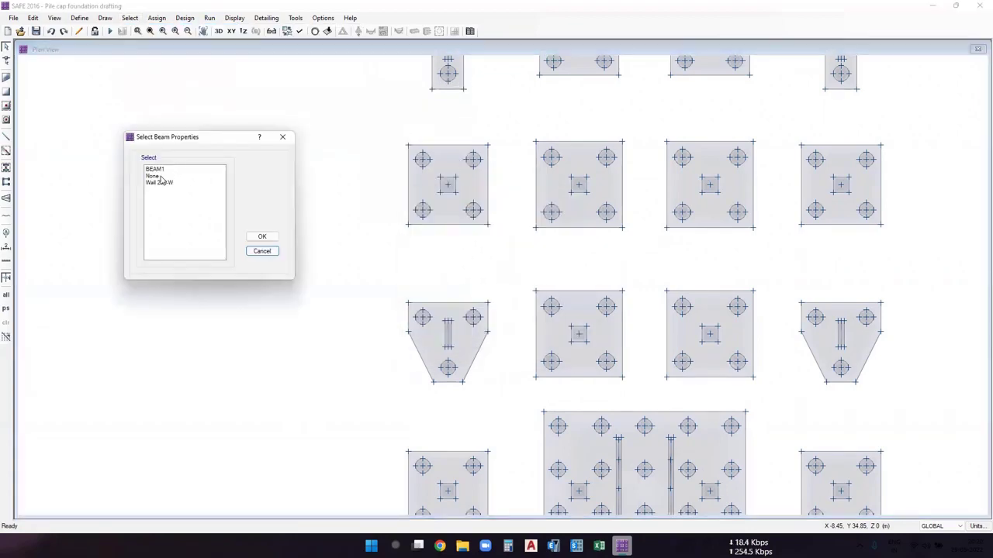
{"action": "left_click", "coordinate": [156, 176]}
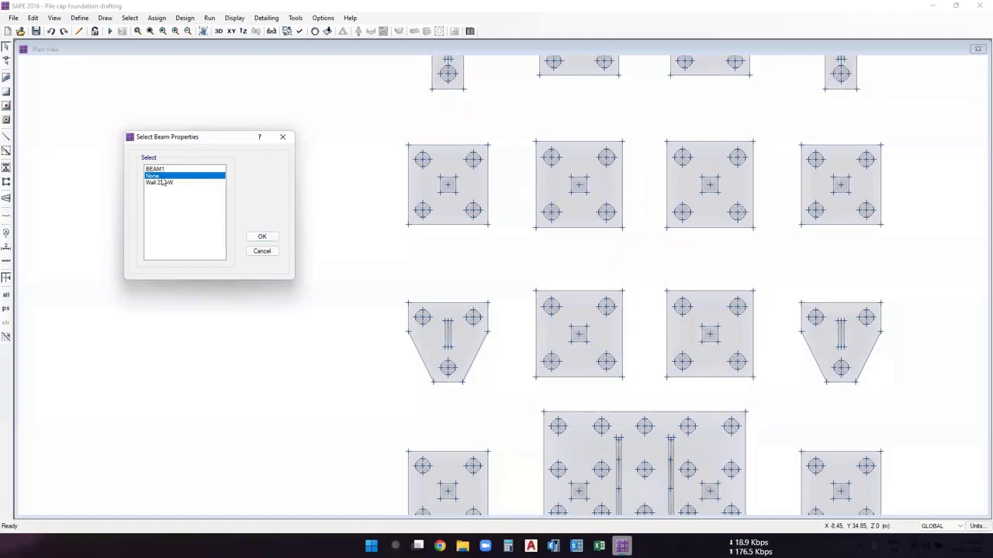
{"action": "left_click", "coordinate": [261, 237]}
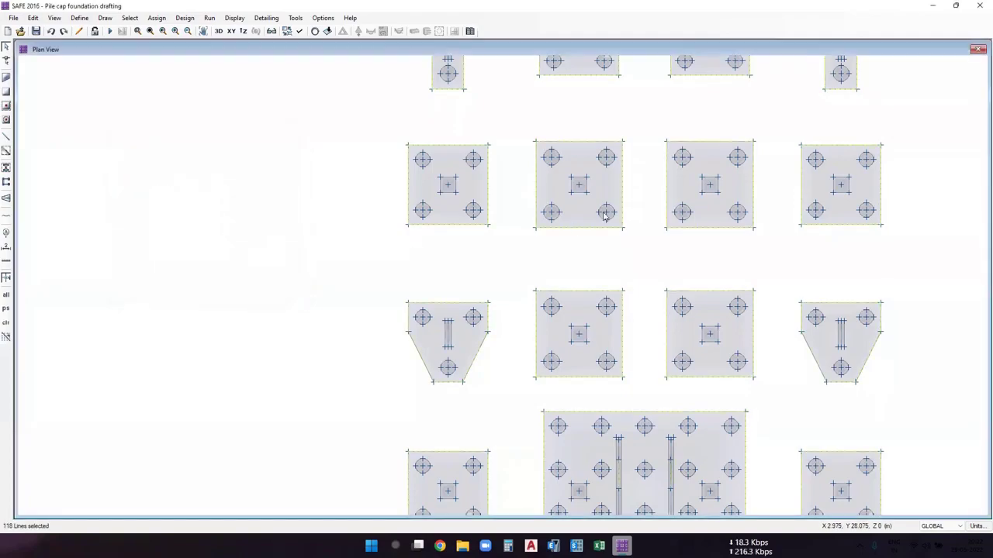
{"action": "scroll", "coordinate": [520, 231], "scroll_direction": "down", "scroll_amount": 2}
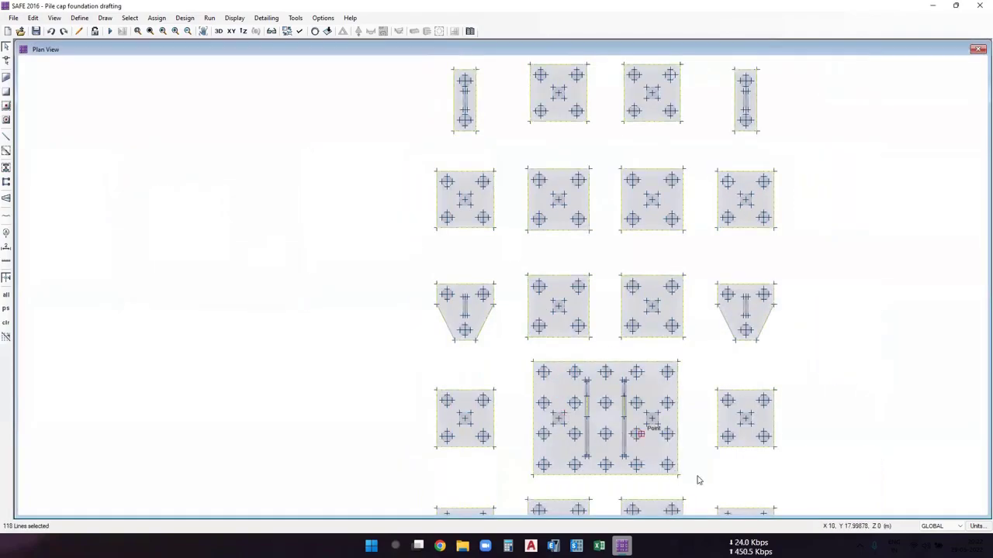
{"action": "middle_click_drag", "start_coordinate": [686, 273], "coordinate": [685, 268]}
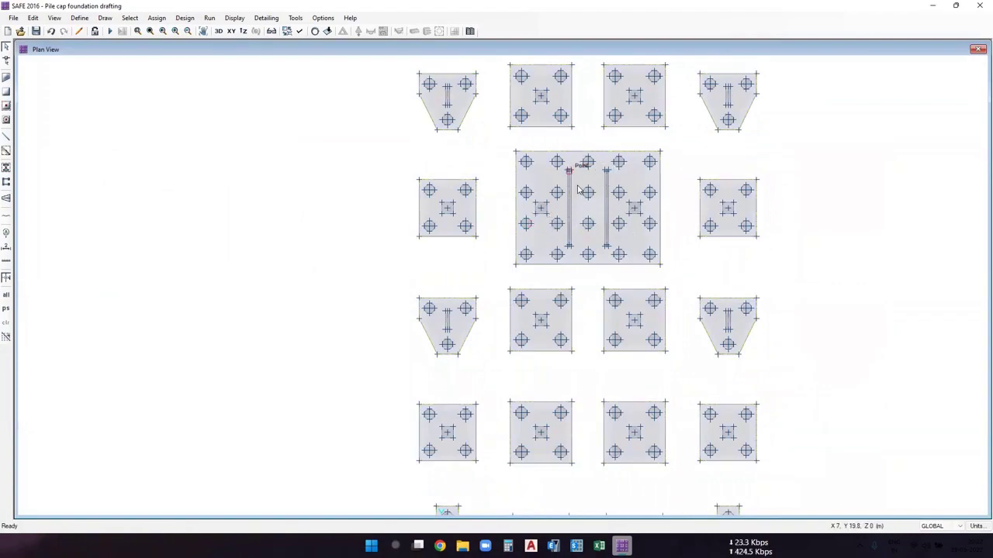
{"action": "scroll", "coordinate": [562, 217], "scroll_direction": "down", "scroll_amount": 2}
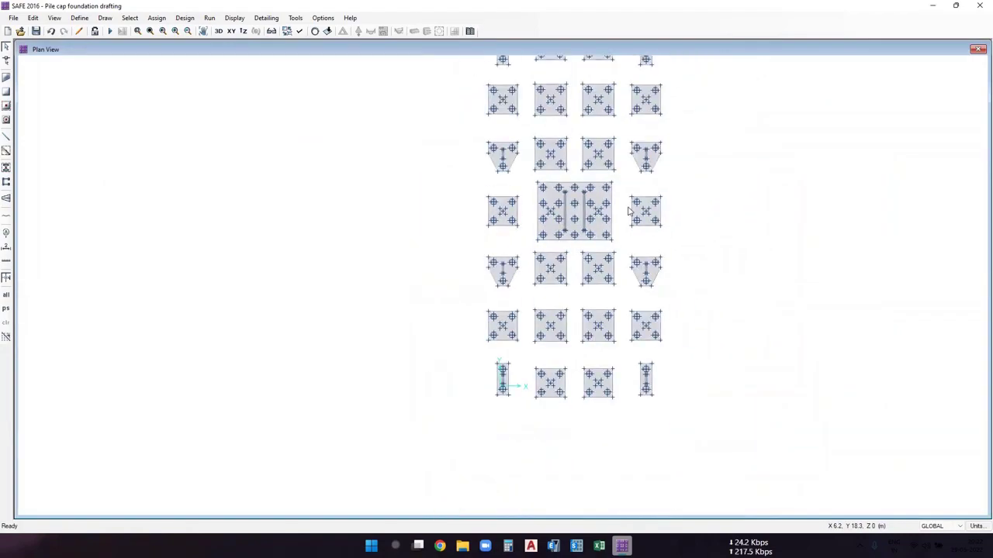
{"action": "middle_click_drag", "start_coordinate": [623, 259], "coordinate": [623, 334]}
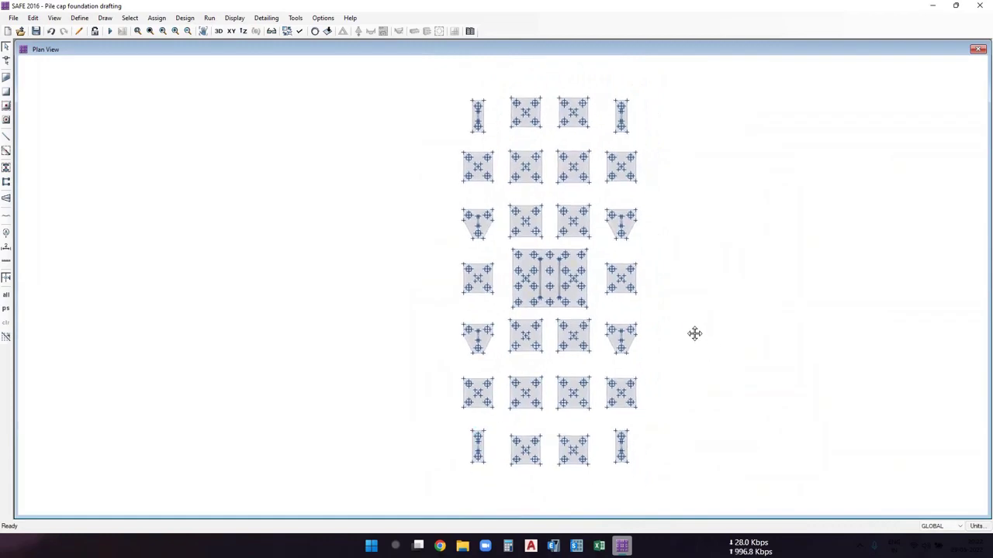